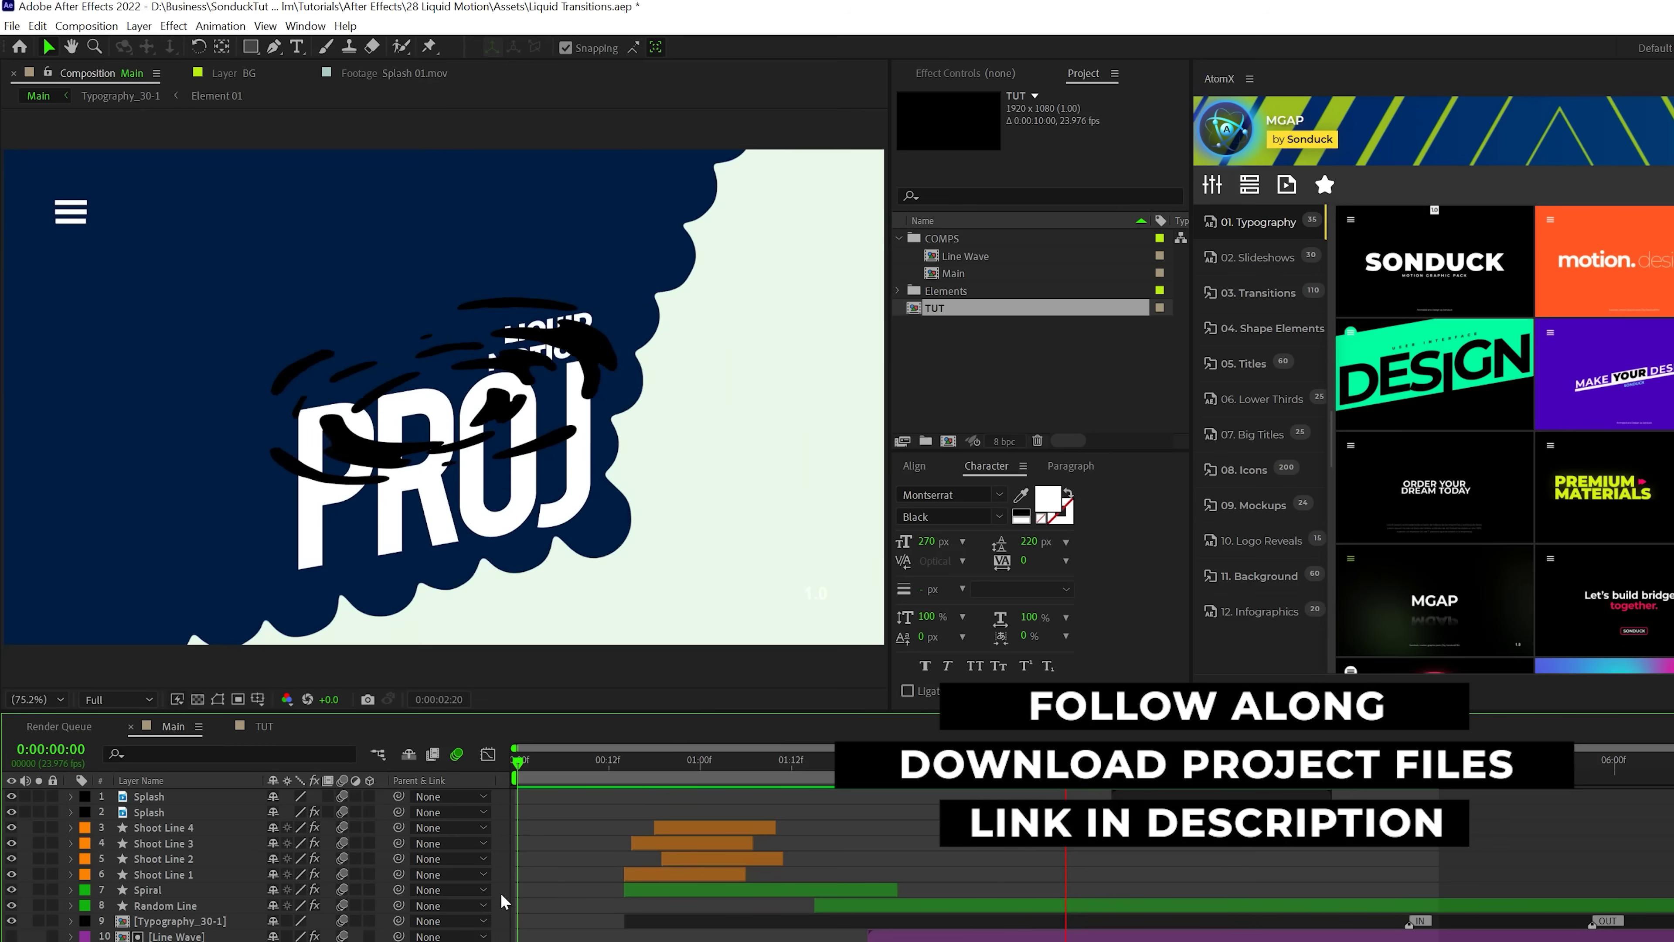
- Switch to the TUT composition and set the Rectangle tool's fill color to #151515
{"action": "left_click_drag", "start_coordinate": [529, 760], "coordinate": [769, 764]}
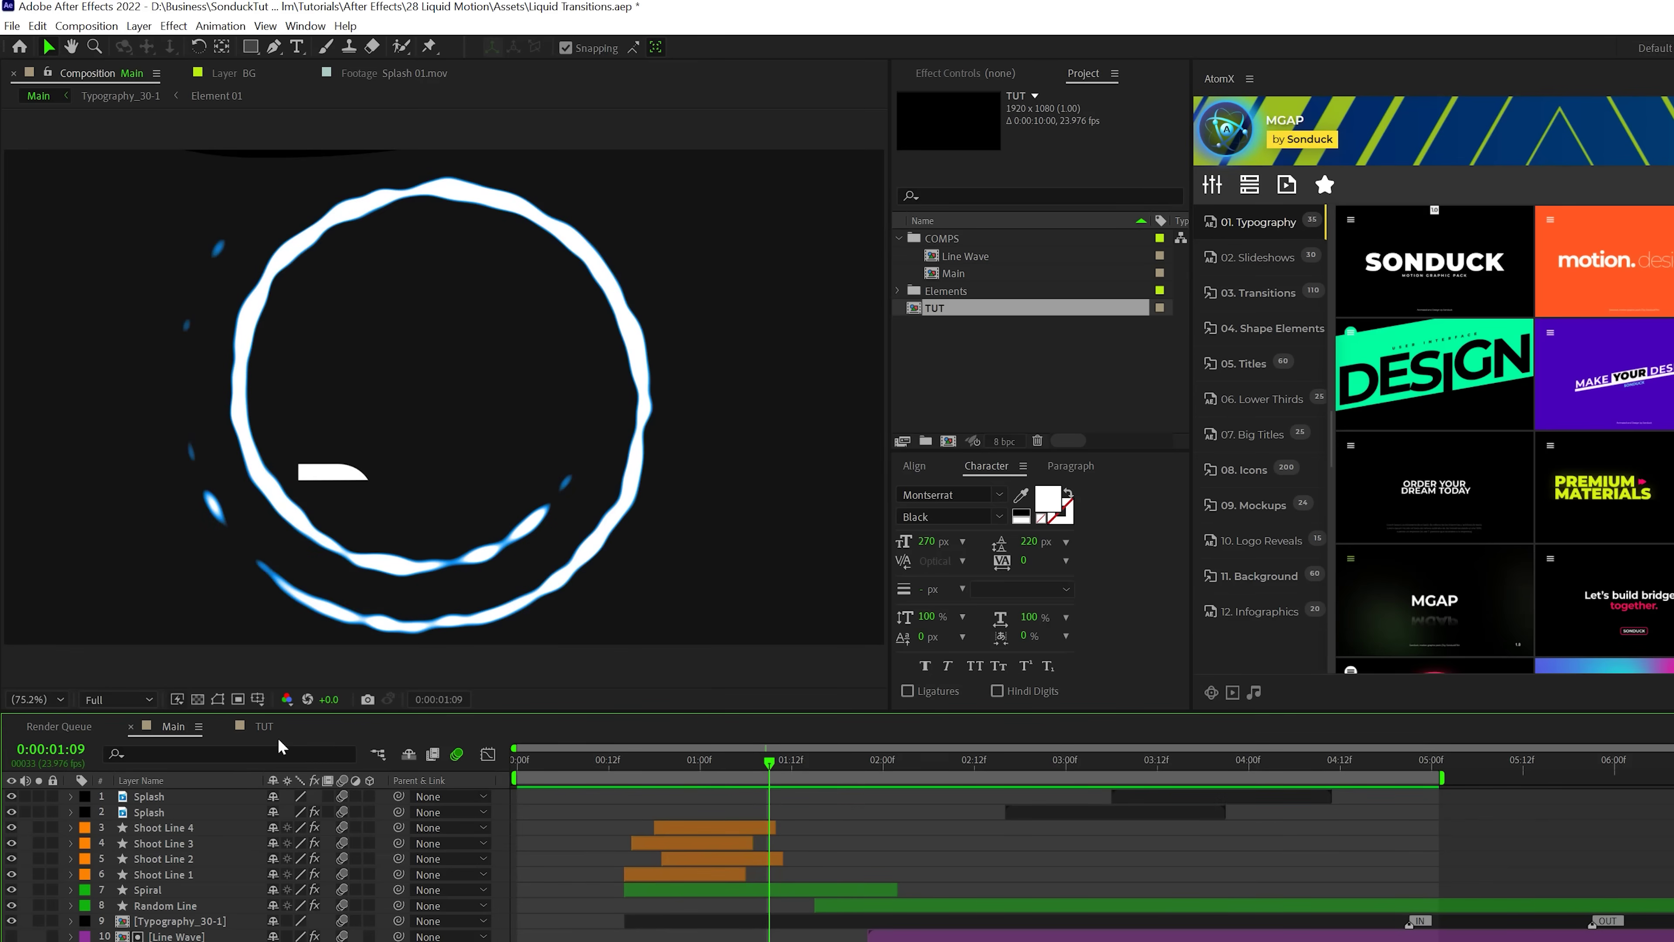
{"action": "left_click", "coordinate": [266, 727]}
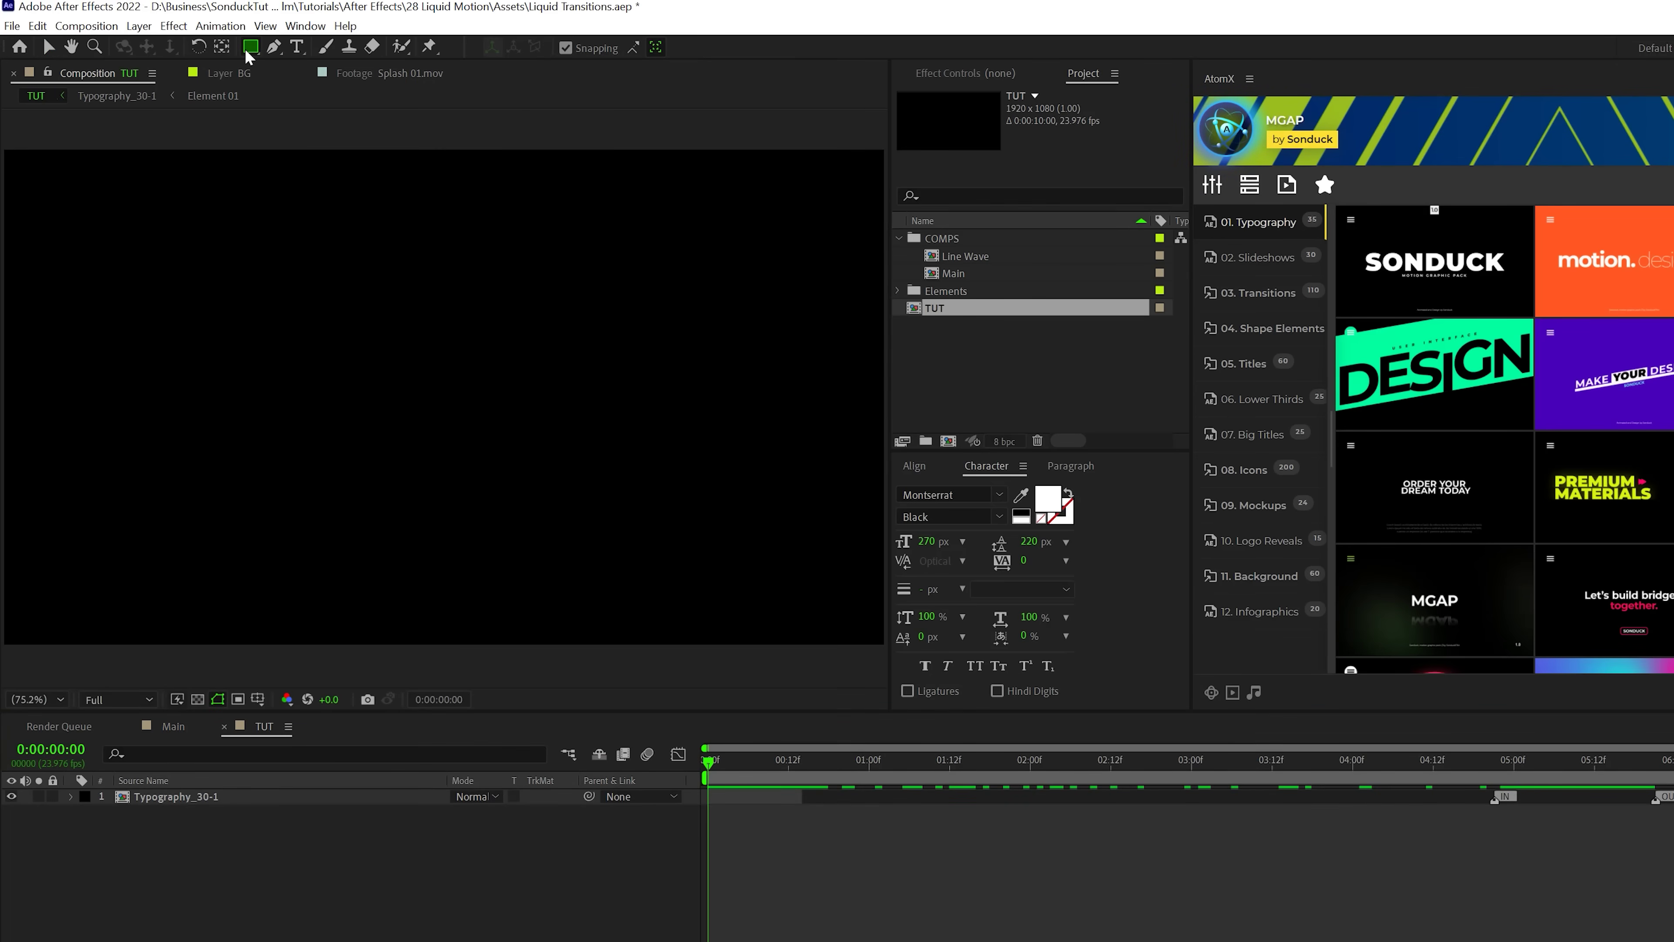
{"action": "left_click_drag", "start_coordinate": [249, 46], "coordinate": [316, 48]}
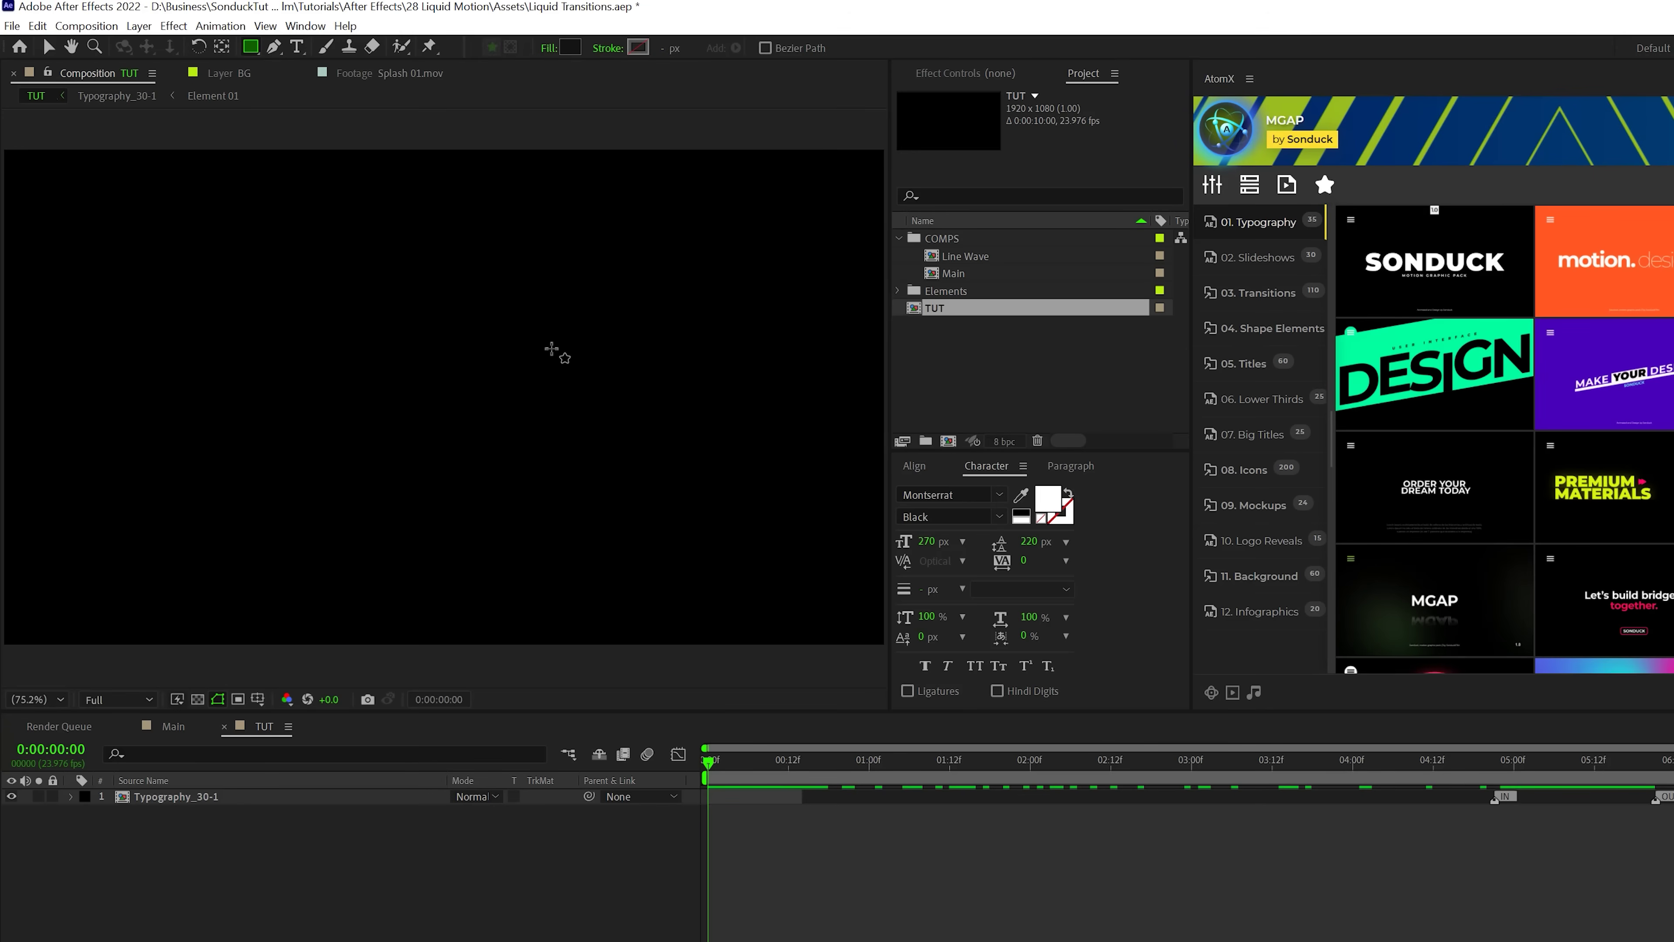
{"action": "scroll", "coordinate": [551, 349], "scroll_direction": "down", "scroll_amount": 2}
{"action": "left_click", "coordinate": [571, 48]}
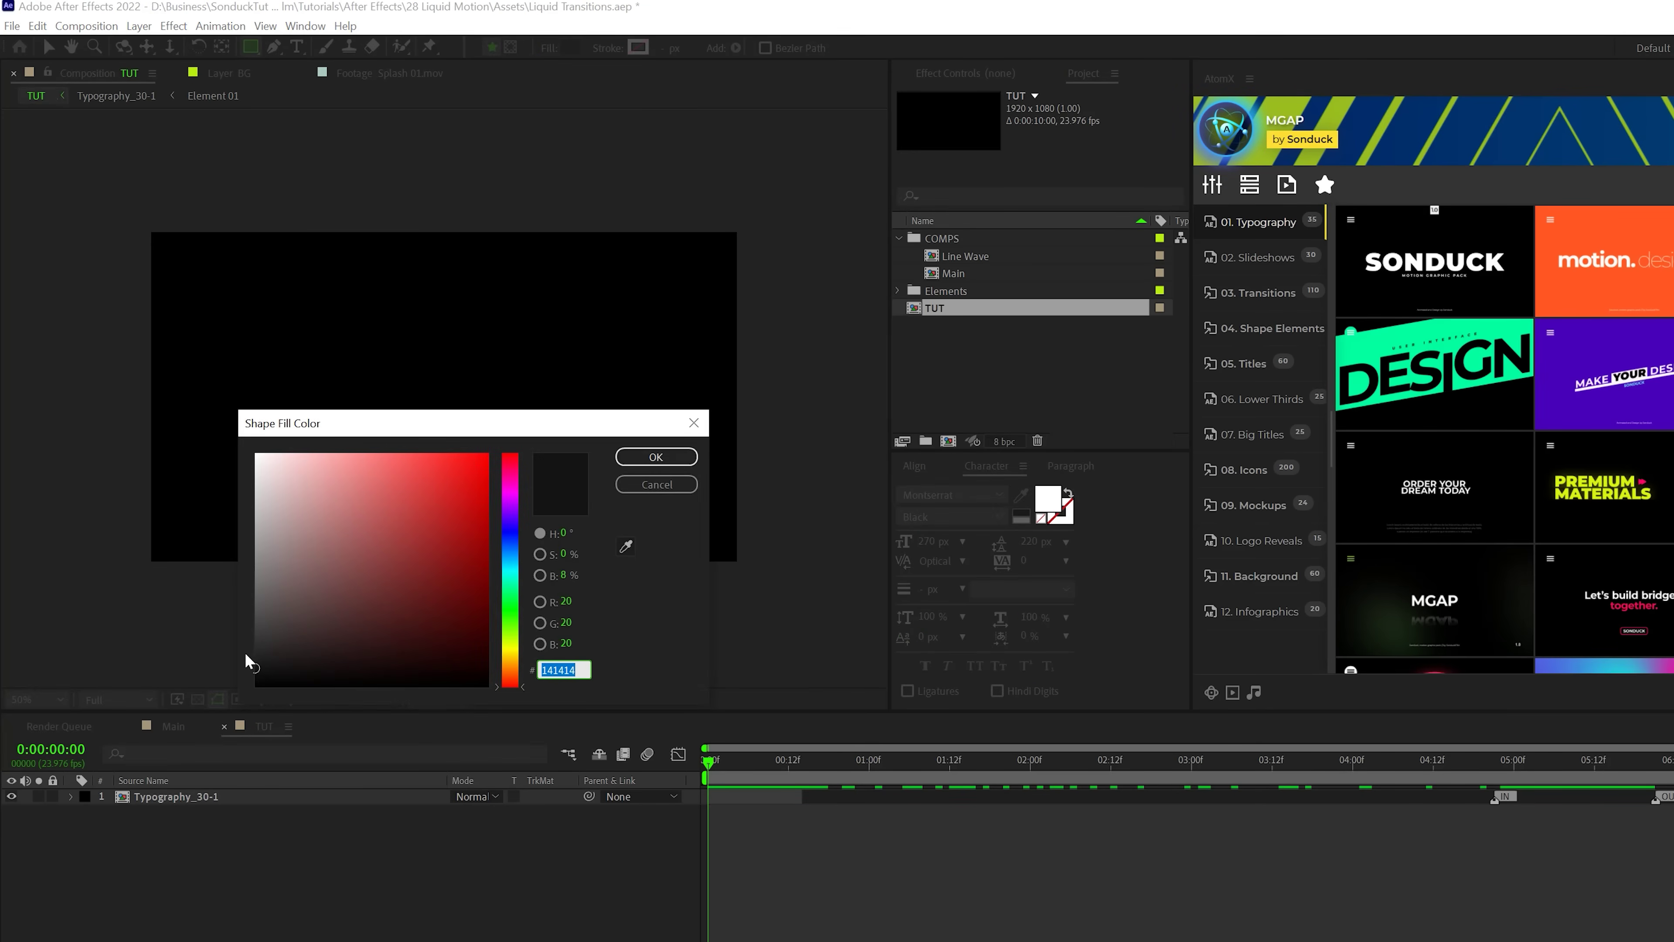
{"action": "left_click_drag", "start_coordinate": [262, 667], "coordinate": [252, 666]}
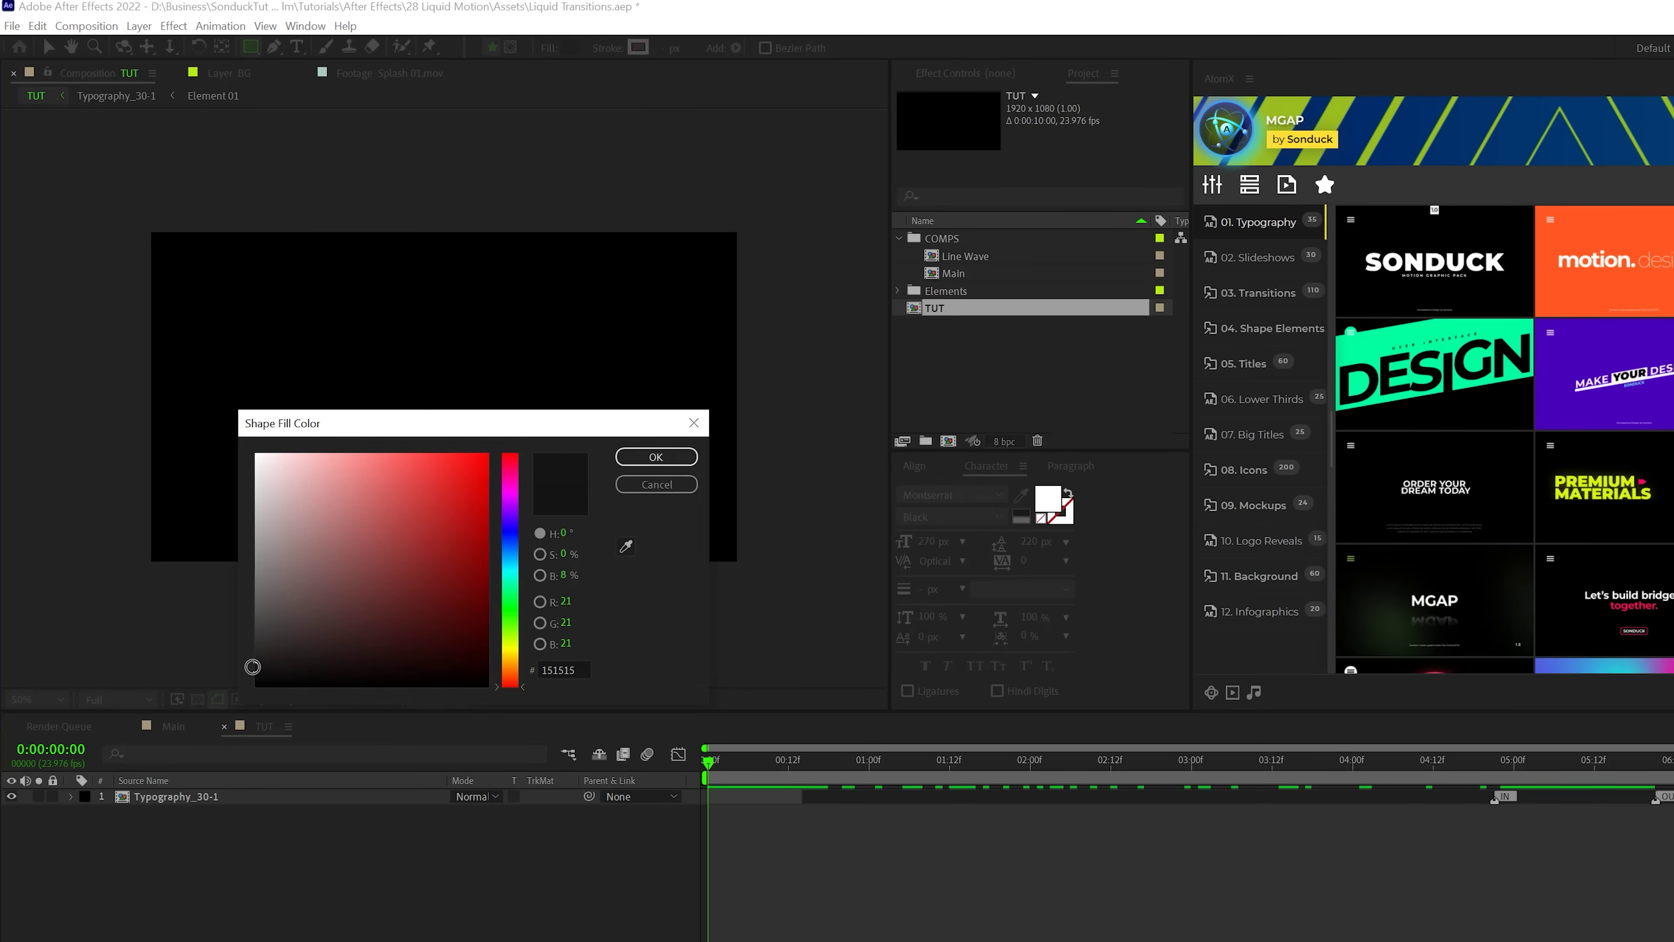
{"action": "left_click", "coordinate": [656, 458]}
- Draw a wide rectangular band extending past both sides of the composition and center it horizontally and vertically
{"action": "left_click_drag", "start_coordinate": [58, 354], "coordinate": [816, 423]}
{"action": "left_click", "coordinate": [912, 467]}
{"action": "left_click", "coordinate": [939, 512]}
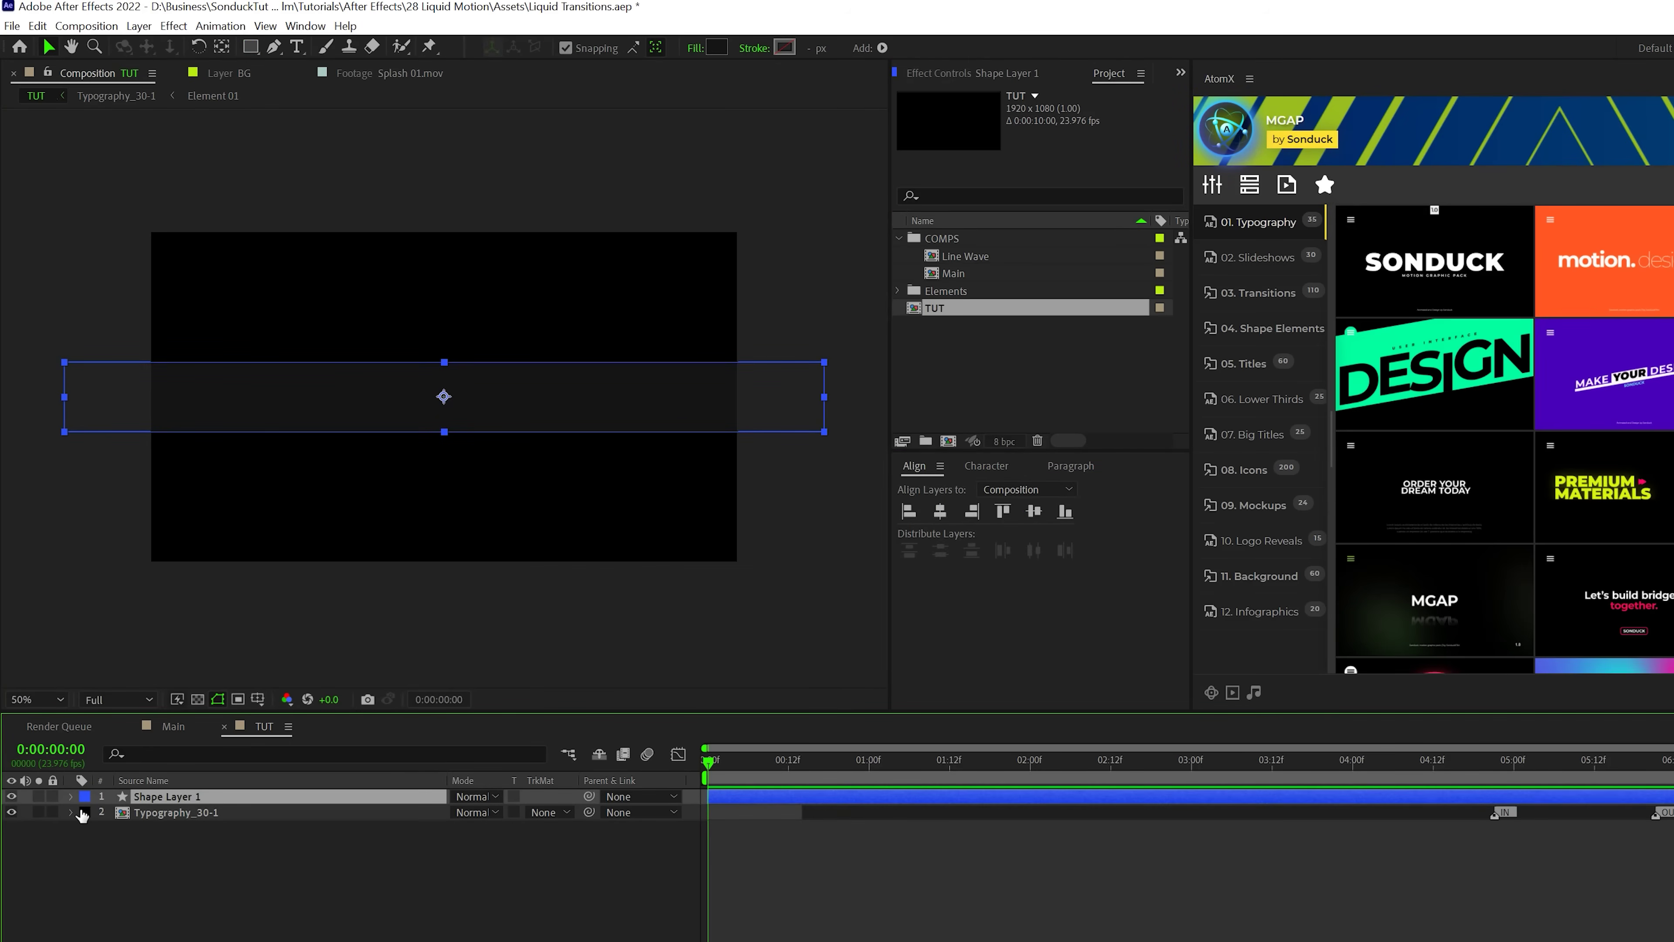
- Add a Scale keyframe to the rectangle's layer at 0:00:00:00 with the vertical scale set to 0%
{"action": "key", "text": "s"}
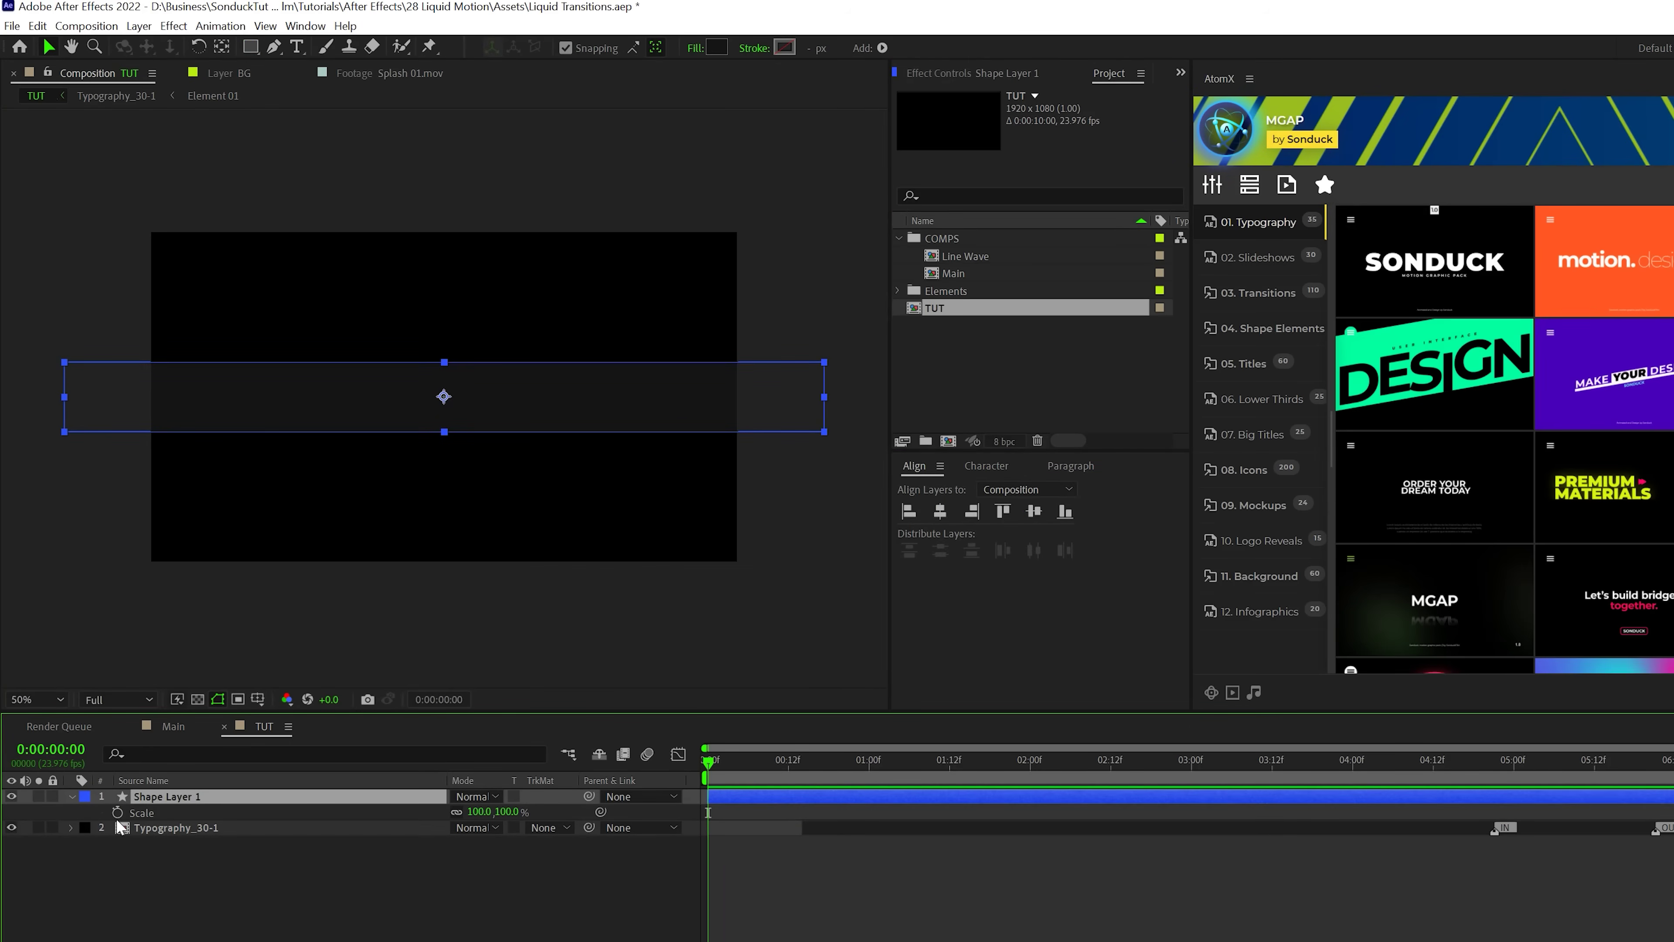
{"action": "left_click", "coordinate": [119, 811]}
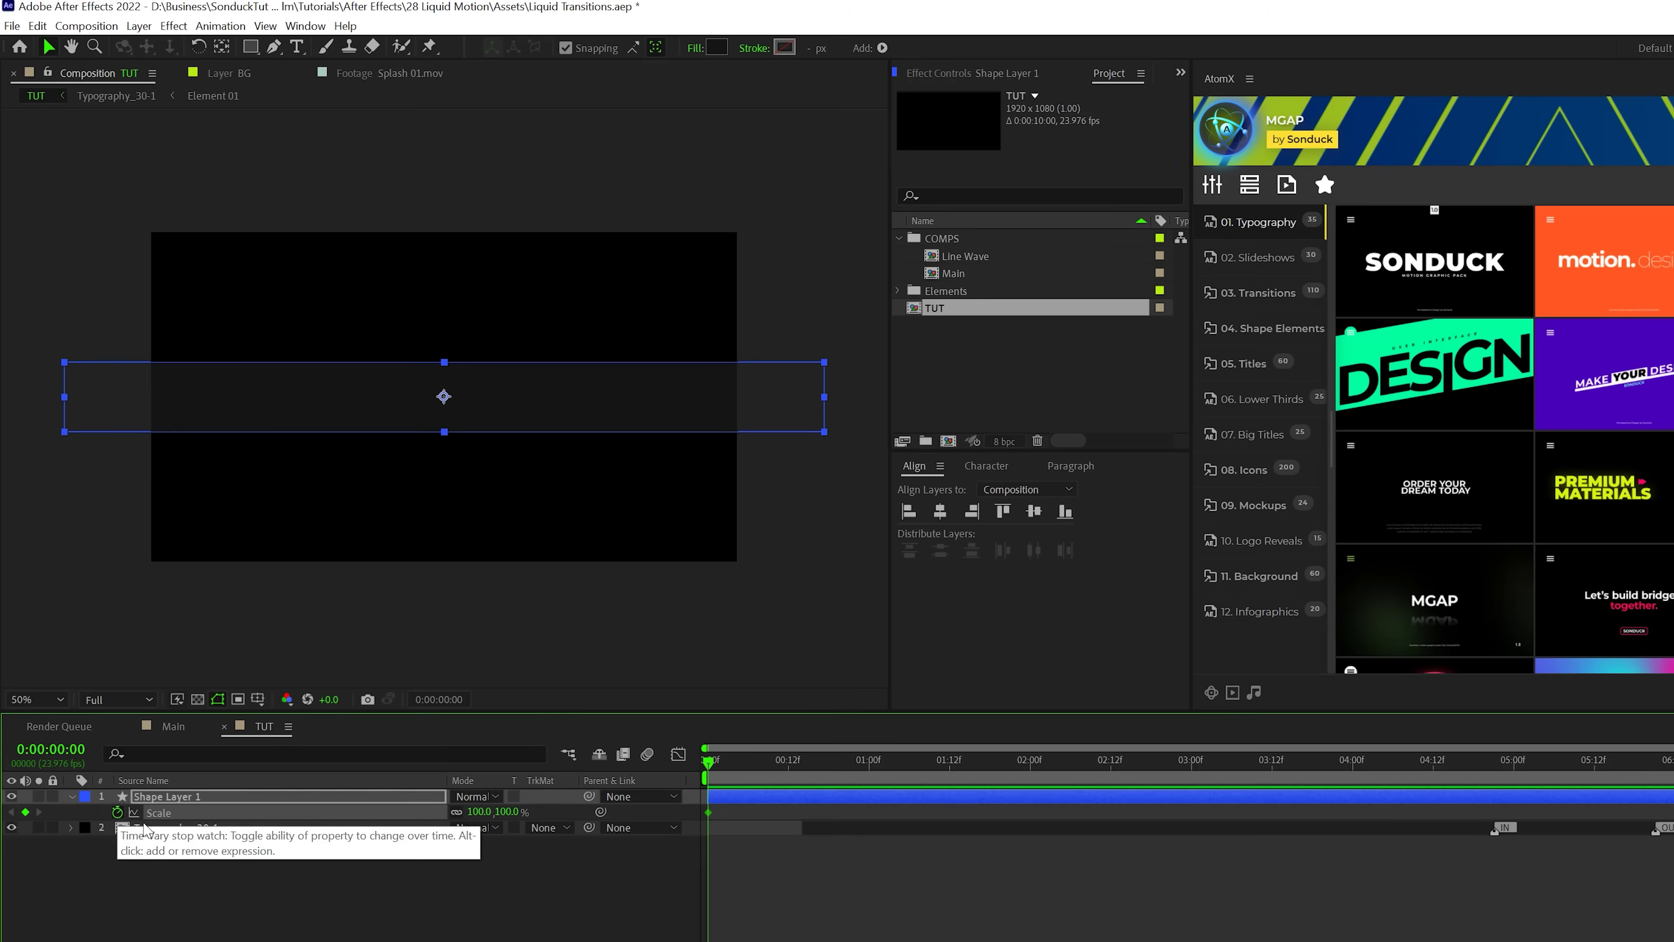
{"action": "left_click", "coordinate": [506, 812]}
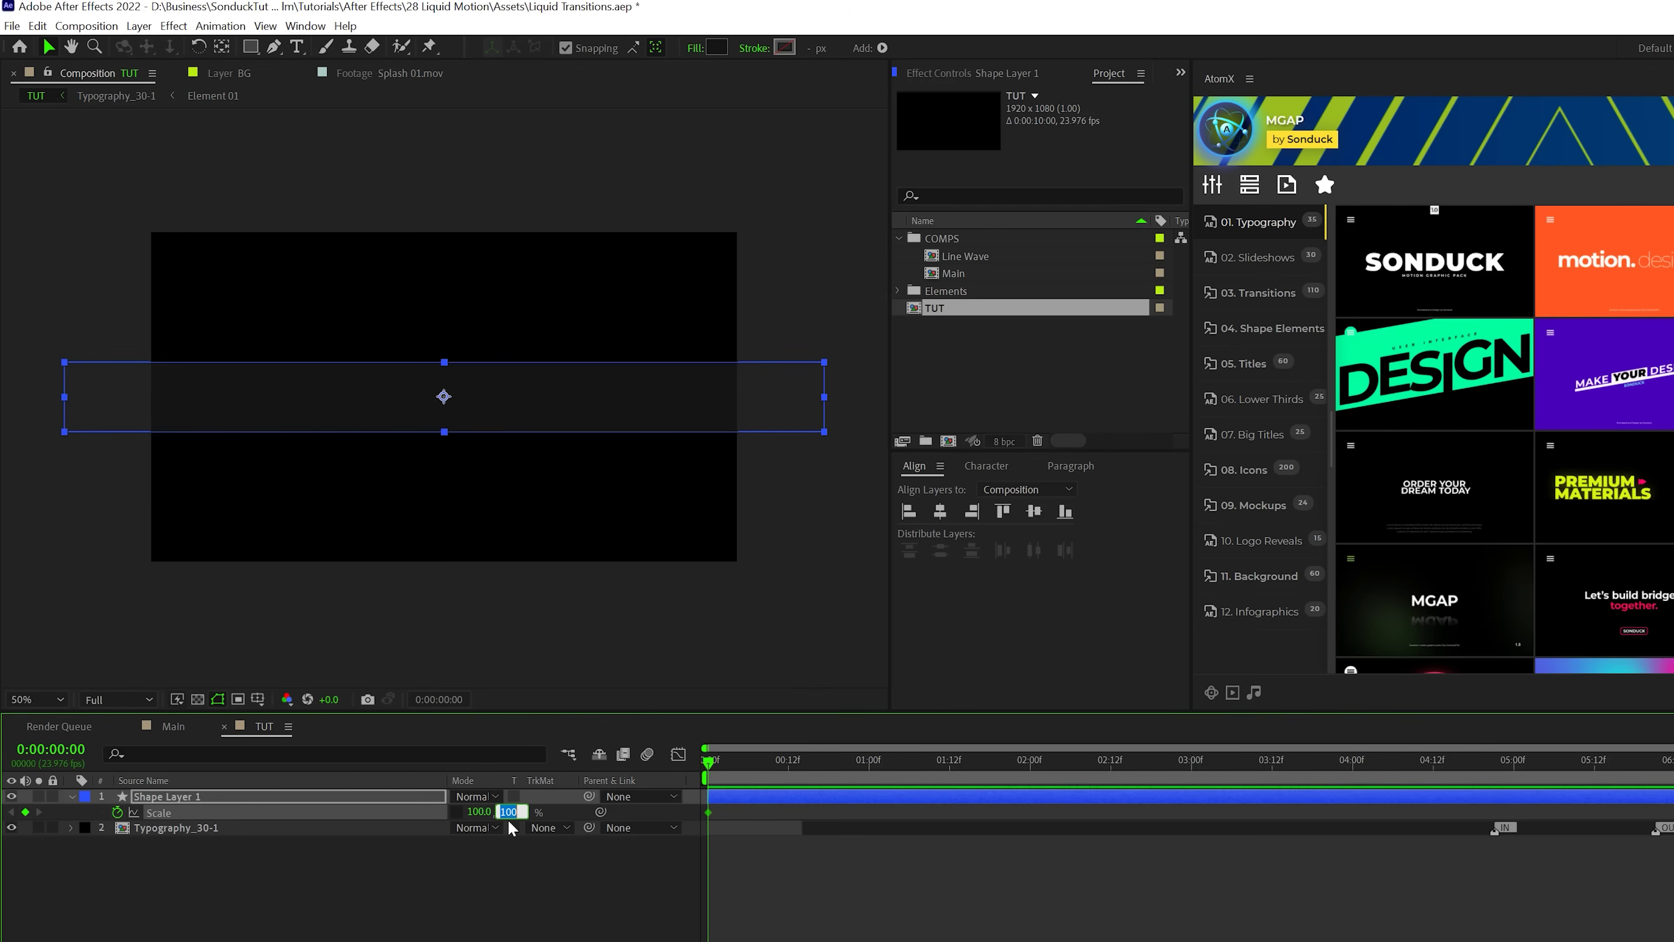
{"action": "type", "text": "0"}
{"action": "left_click", "coordinate": [565, 922]}
- Add a second Scale keyframe at 0:00:01:16 with a vertical scale of about 660%, filling the composition
{"action": "left_click_drag", "start_coordinate": [752, 769], "coordinate": [980, 778]}
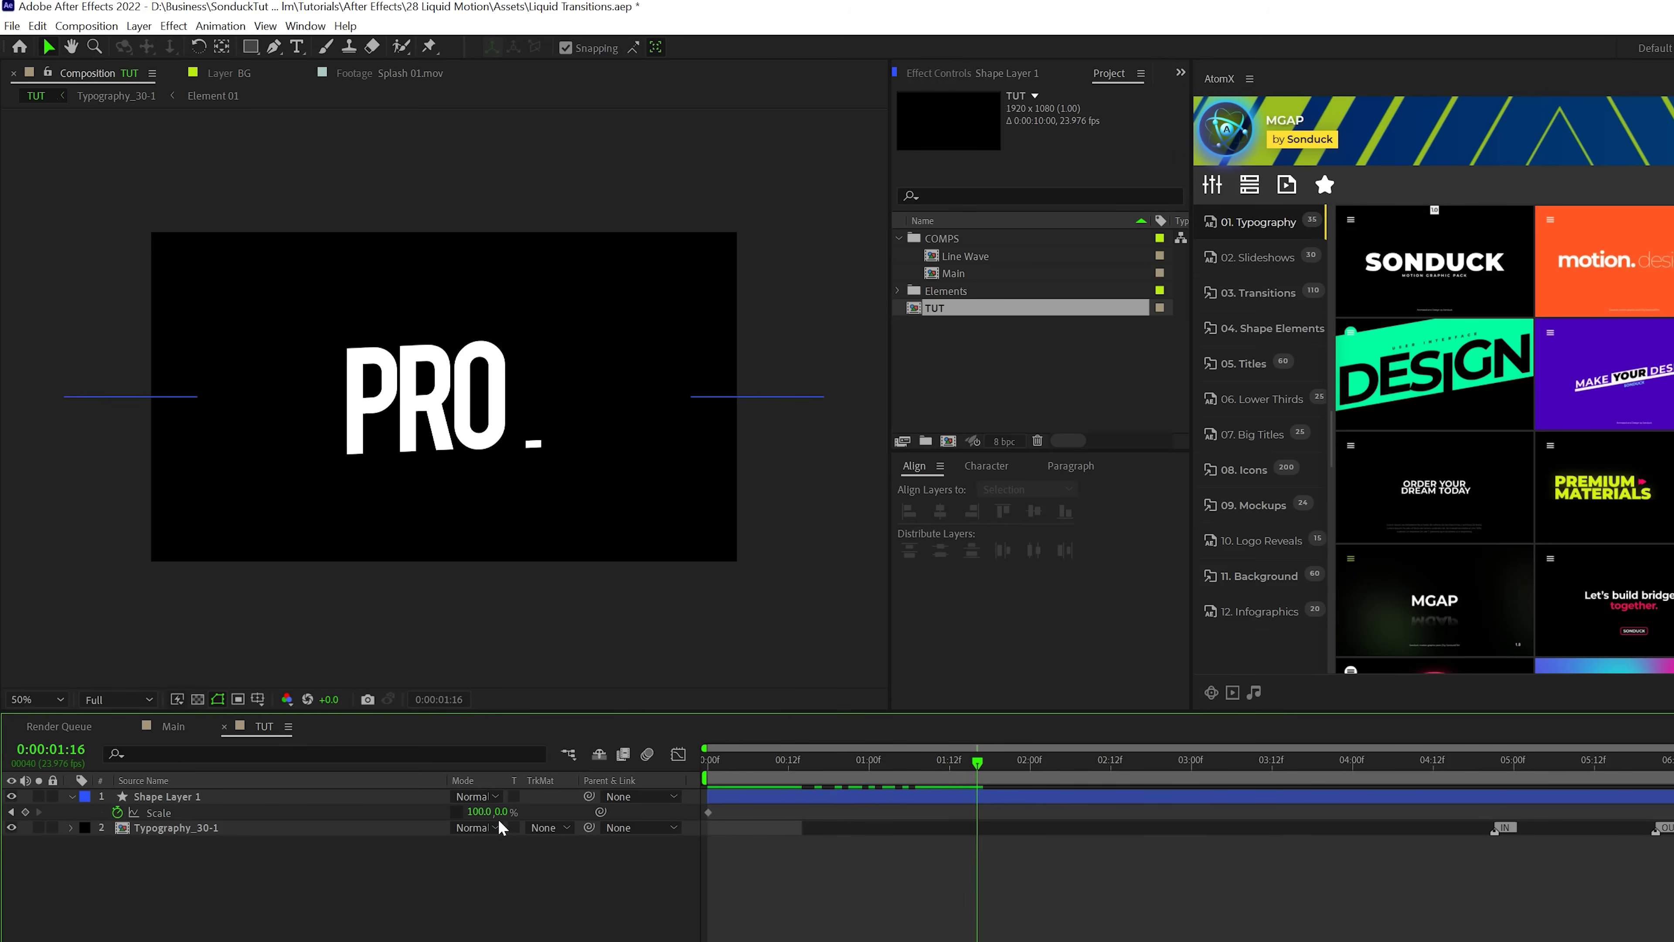
{"action": "left_click_drag", "start_coordinate": [503, 812], "coordinate": [1086, 797]}
{"action": "left_click", "coordinate": [1048, 870]}
- Add a Wiggle Paths modifier to the rectangle's shape layer contents
{"action": "left_click_drag", "start_coordinate": [977, 765], "coordinate": [834, 777]}
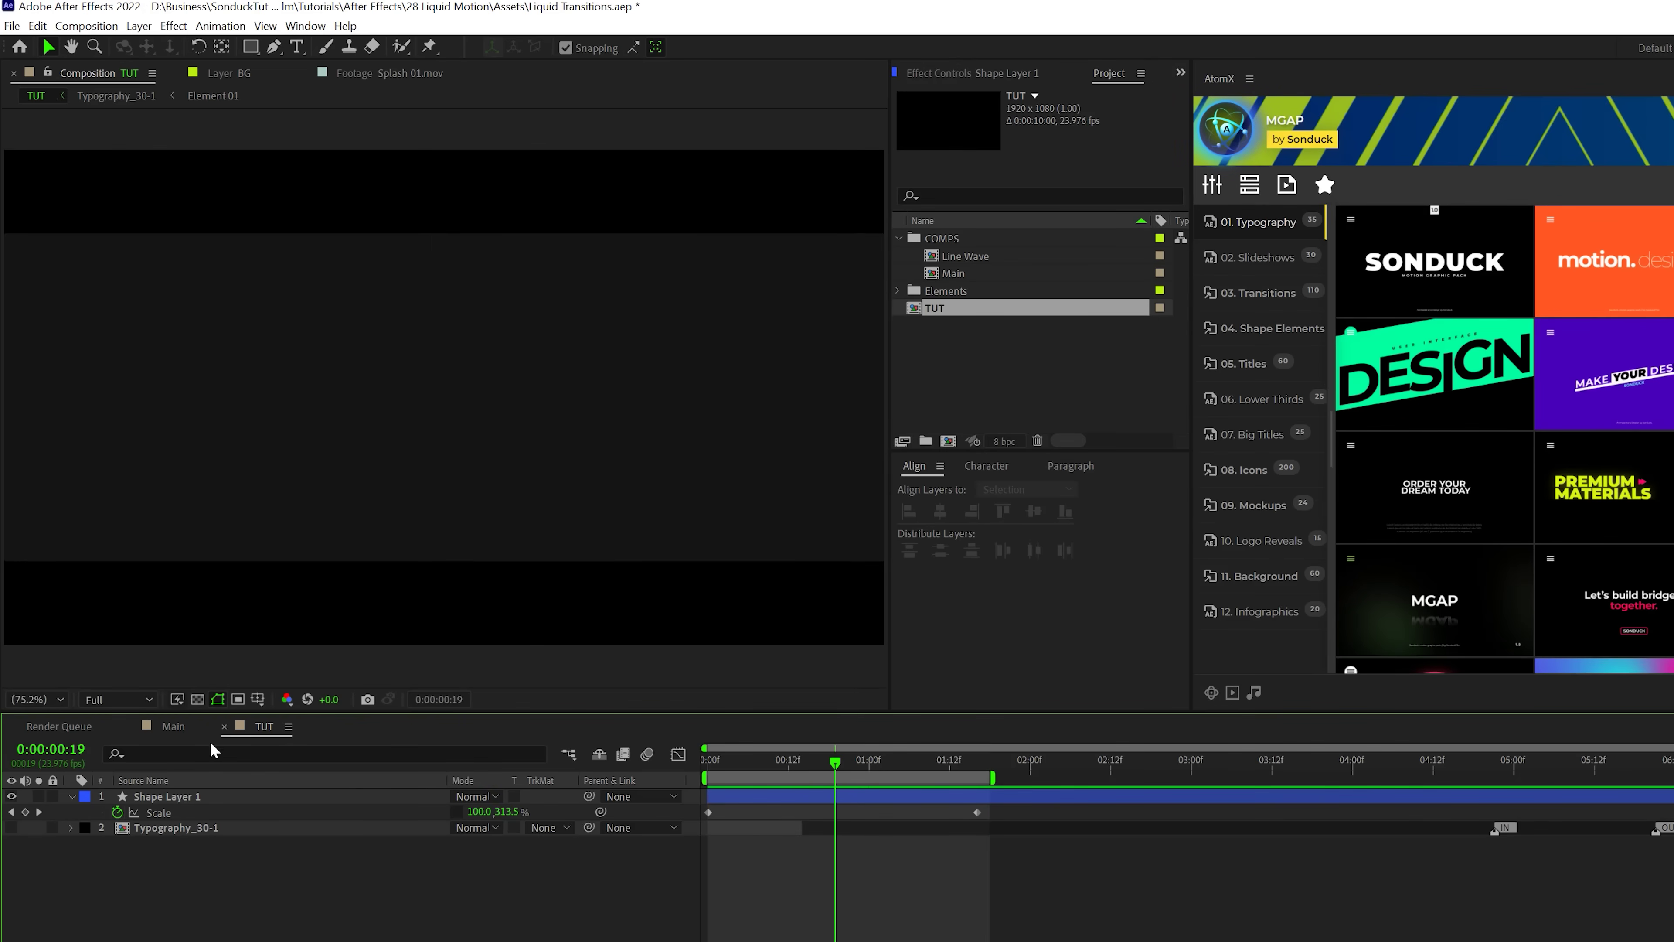
{"action": "double_click", "coordinate": [76, 797]}
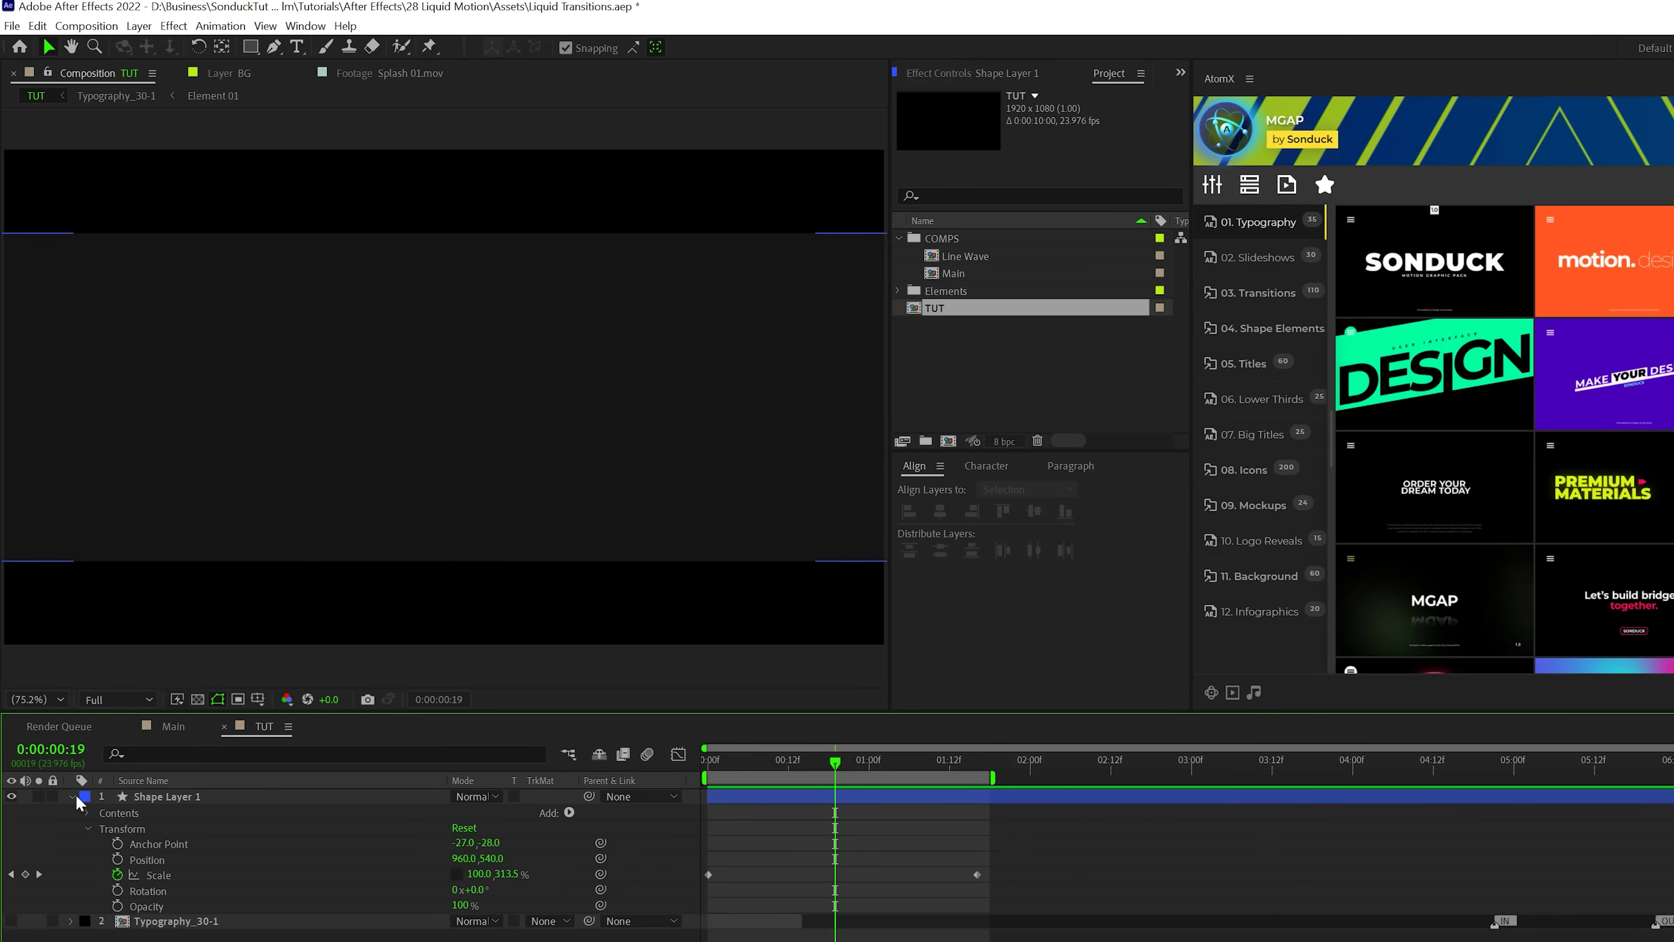
{"action": "left_click", "coordinate": [570, 813]}
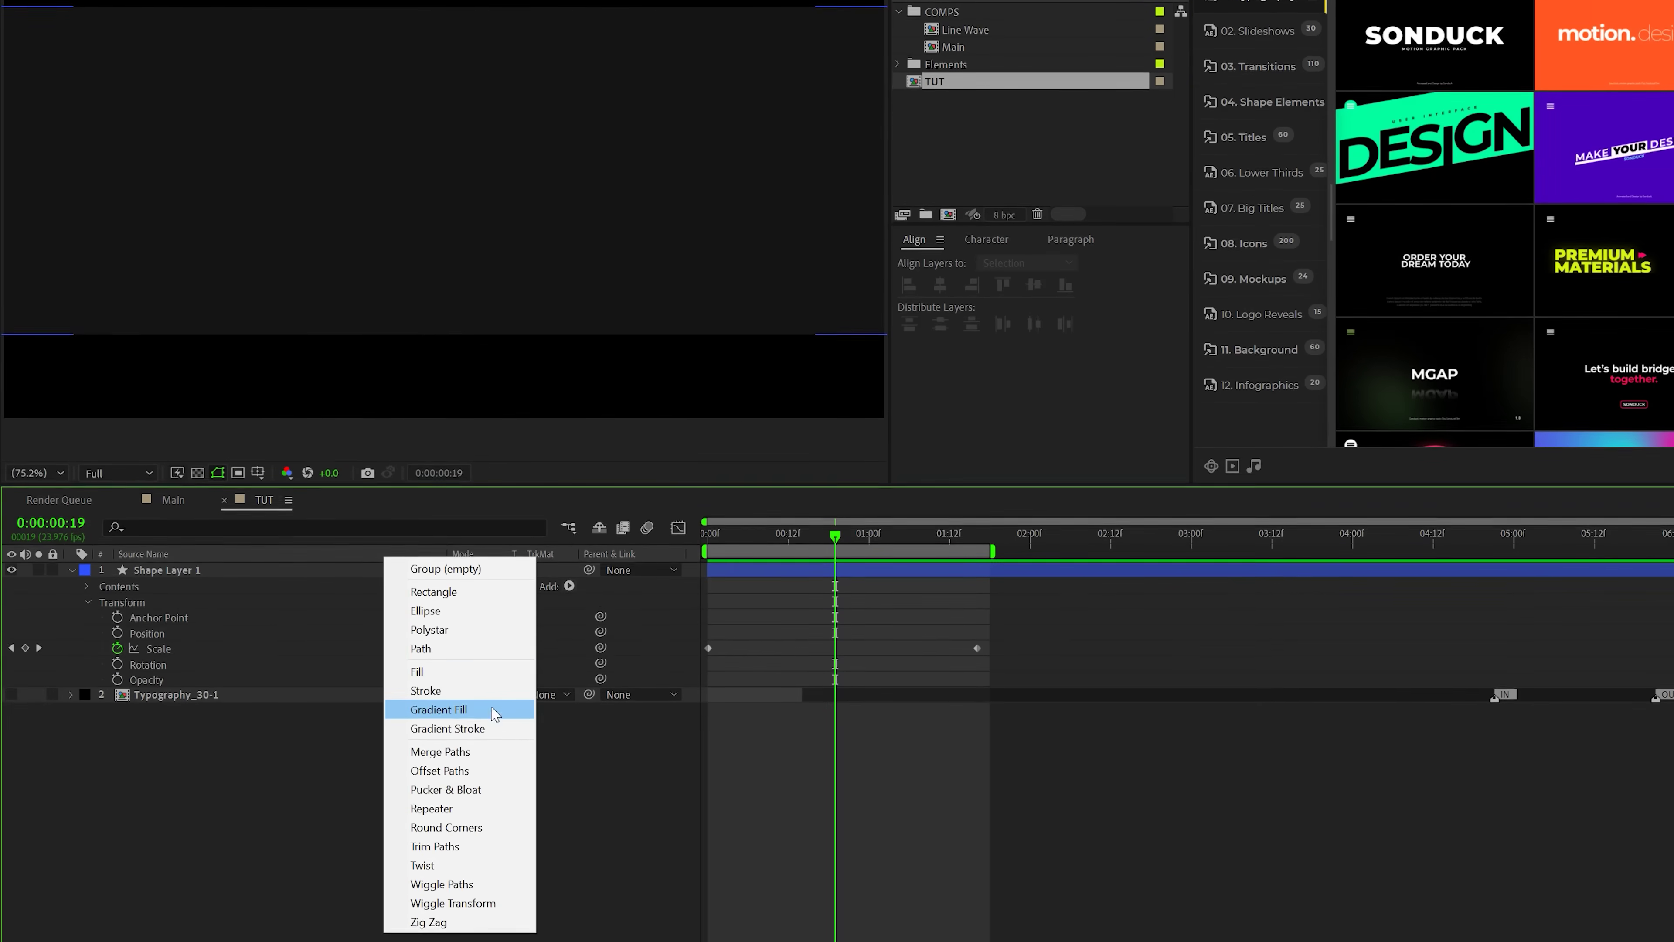
{"action": "left_click", "coordinate": [440, 865]}
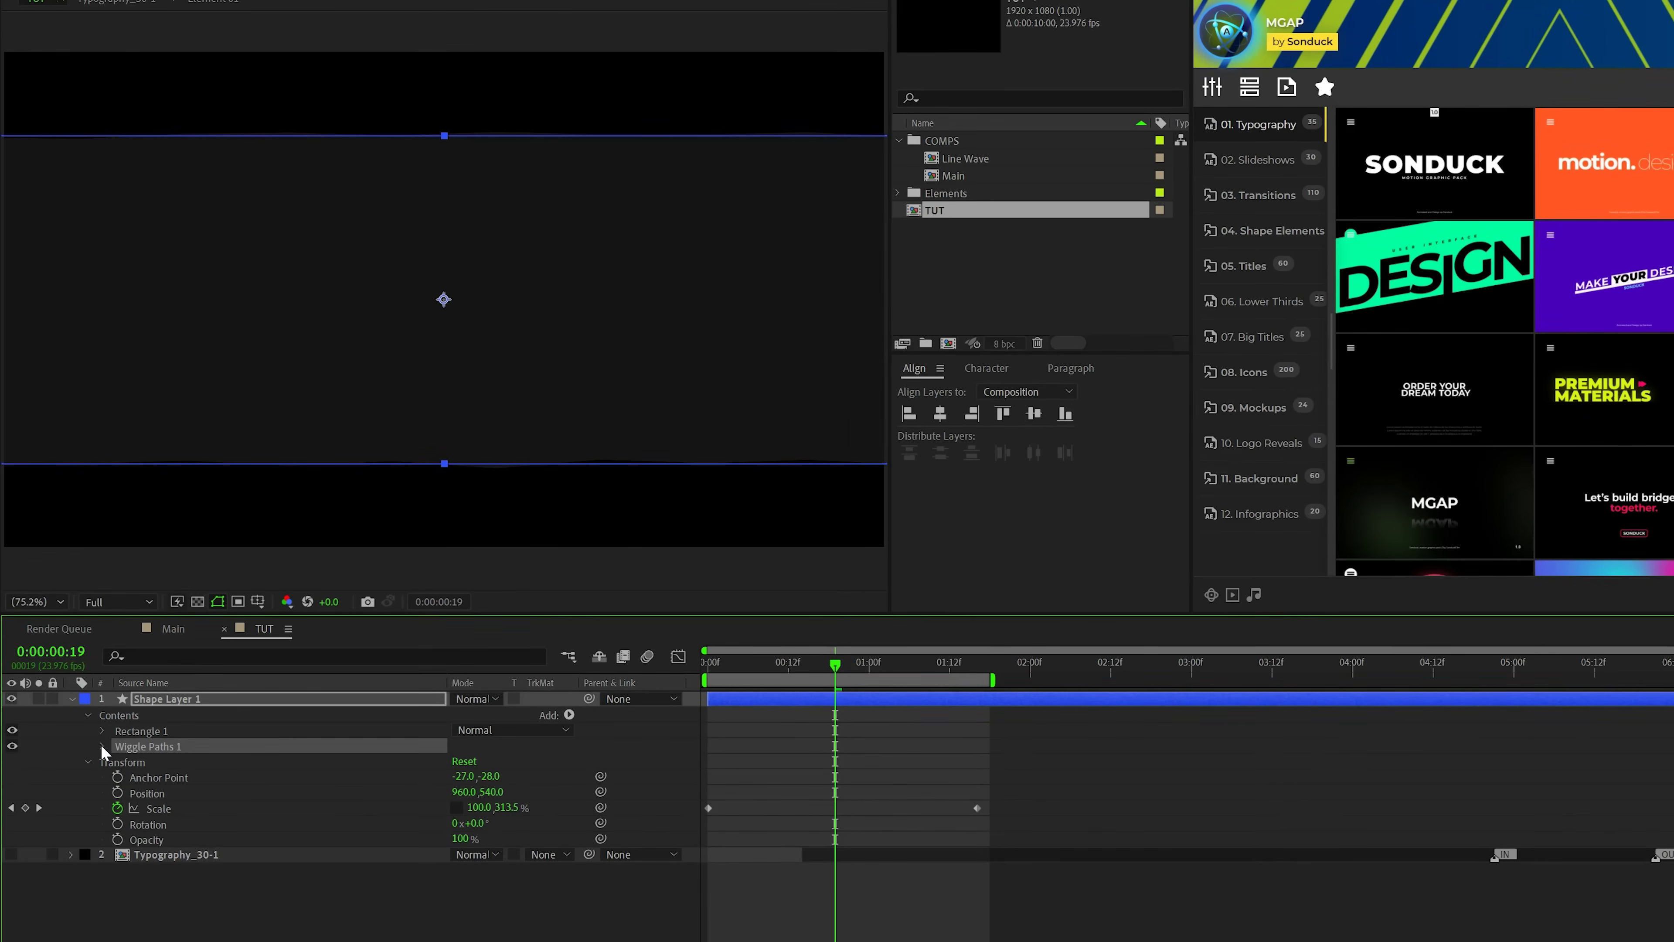
- Set the Wiggle Paths size to 215, detail to 2 and points to Smooth, and play back the animation
{"action": "left_click", "coordinate": [102, 599]}
{"action": "left_click_drag", "start_coordinate": [397, 615], "coordinate": [397, 541]}
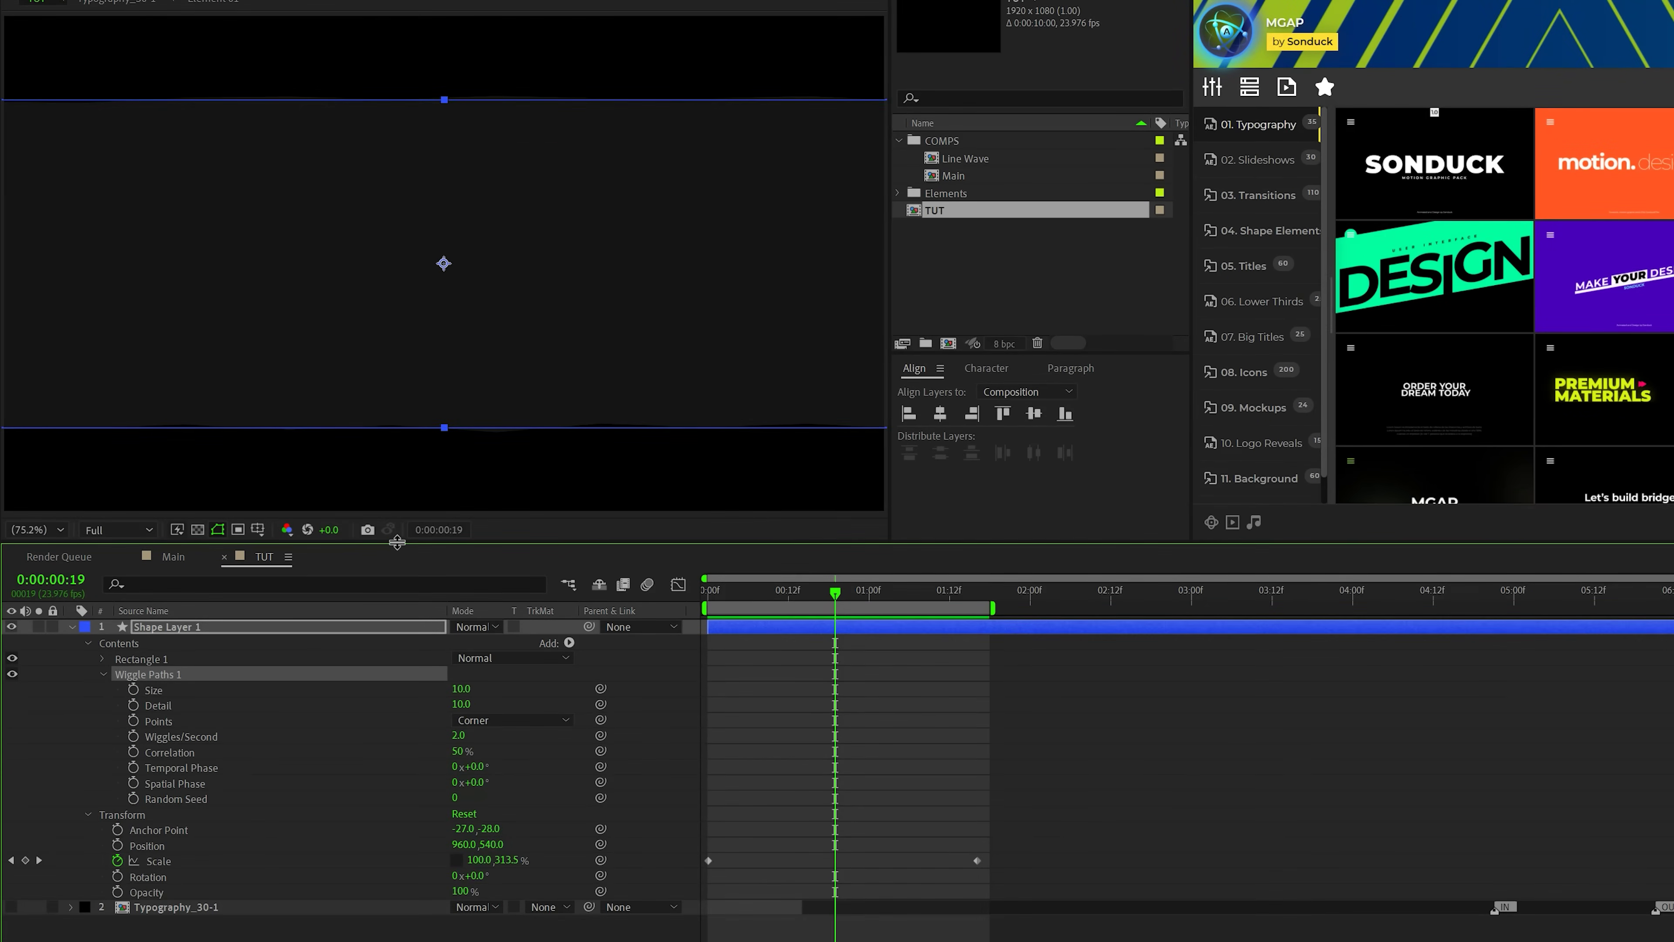
{"action": "type", "text": "215"}
{"action": "left_click", "coordinate": [513, 688]}
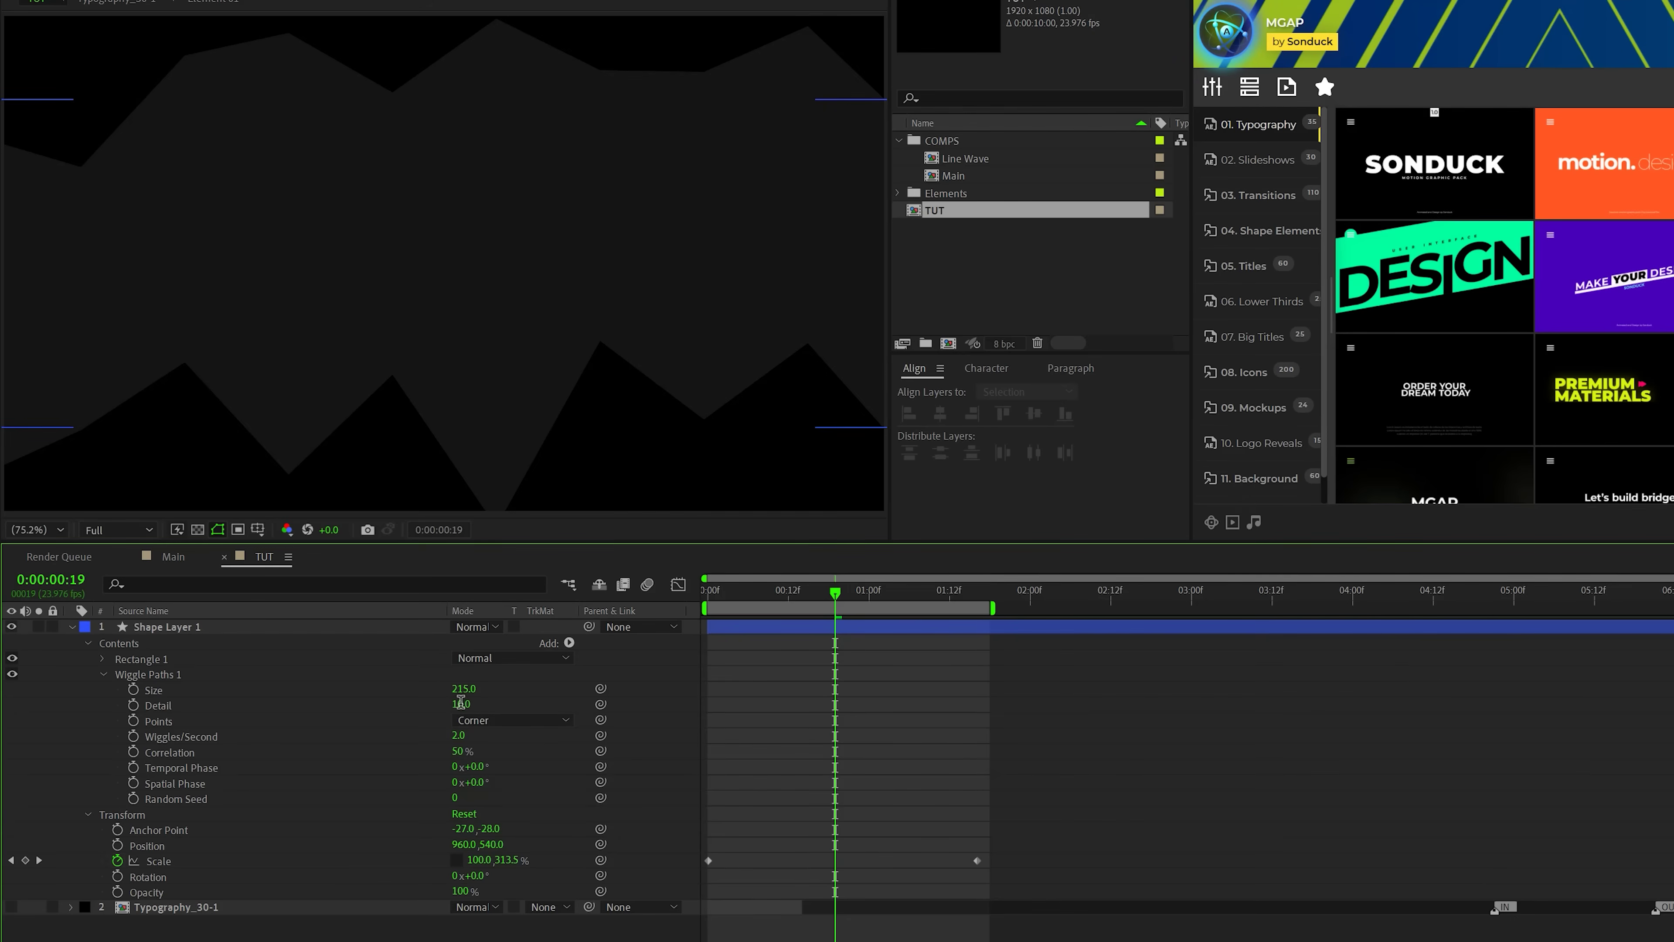
{"action": "type", "text": "2"}
{"action": "key", "text": "Return"}
{"action": "left_click", "coordinate": [484, 721]}
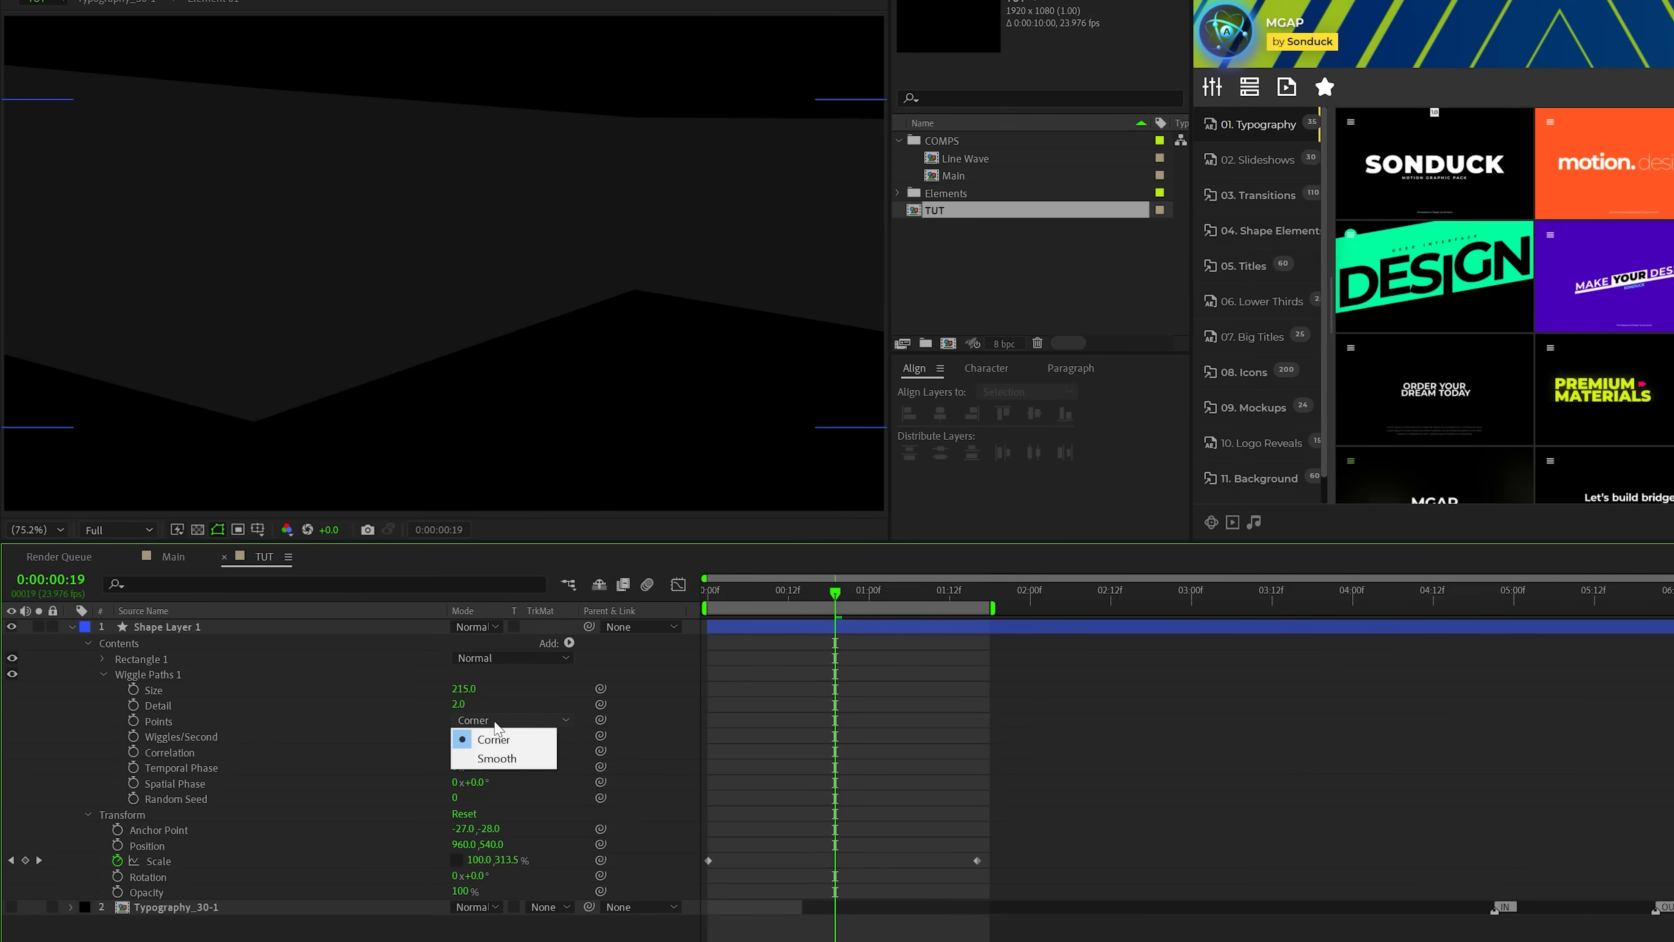
{"action": "left_click", "coordinate": [501, 759]}
{"action": "key", "text": "space"}
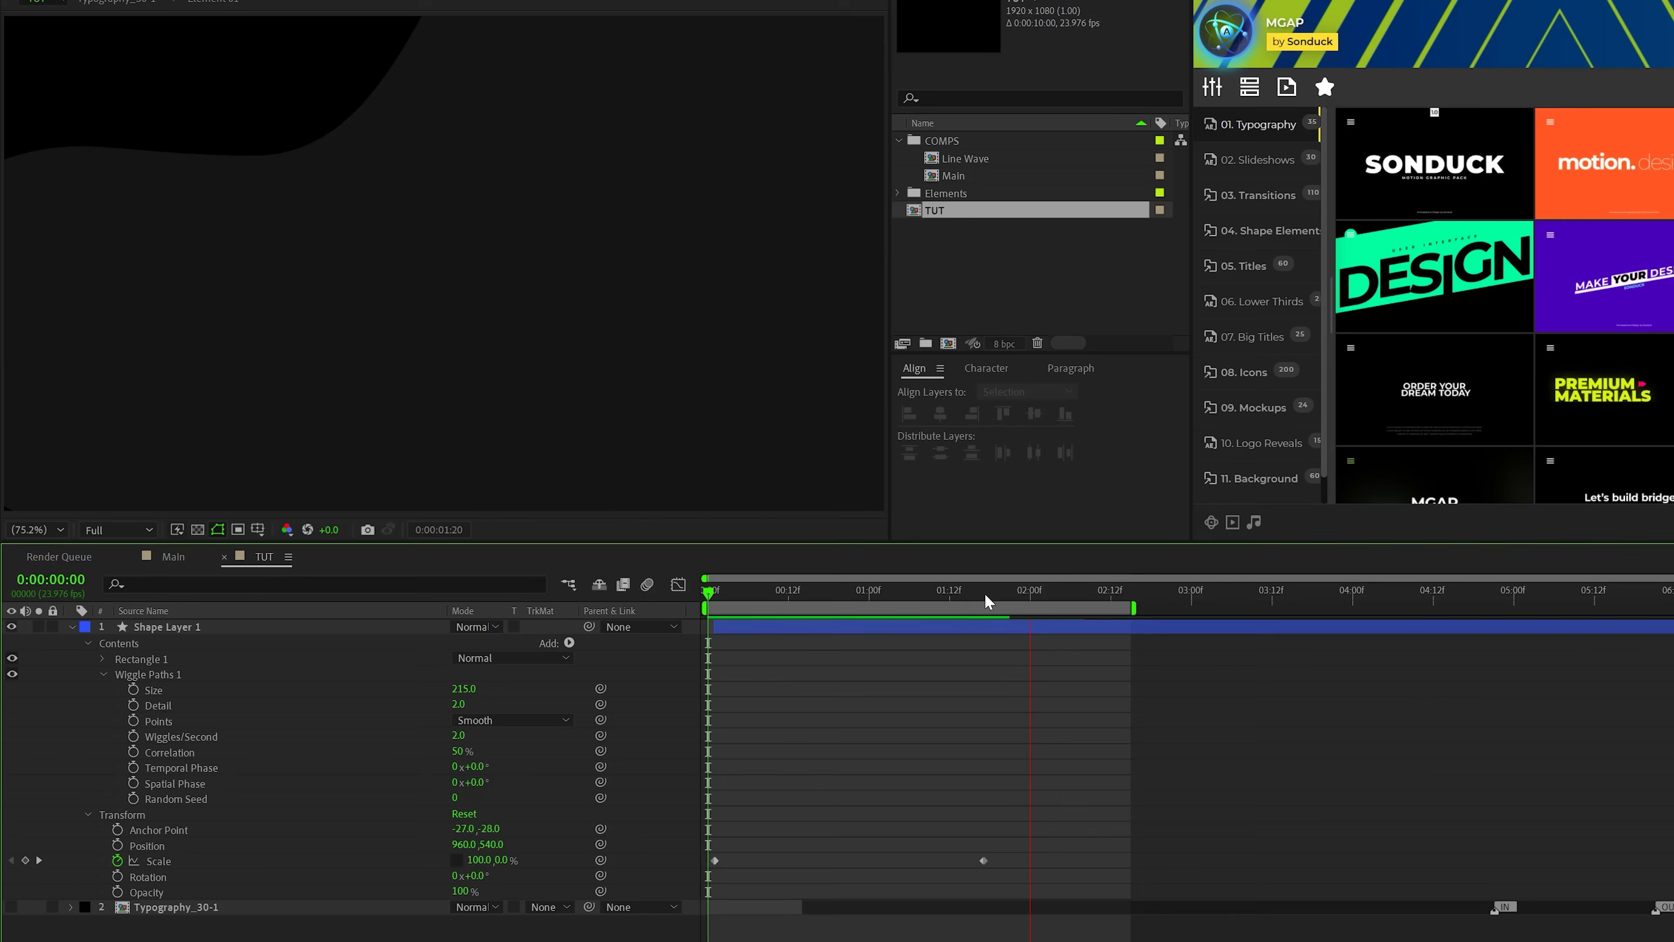
- Raise the vertical value of the Scale keyframe at 0:00:01:17 to about 1139%
{"action": "left_click_drag", "start_coordinate": [1024, 595], "coordinate": [984, 597]}
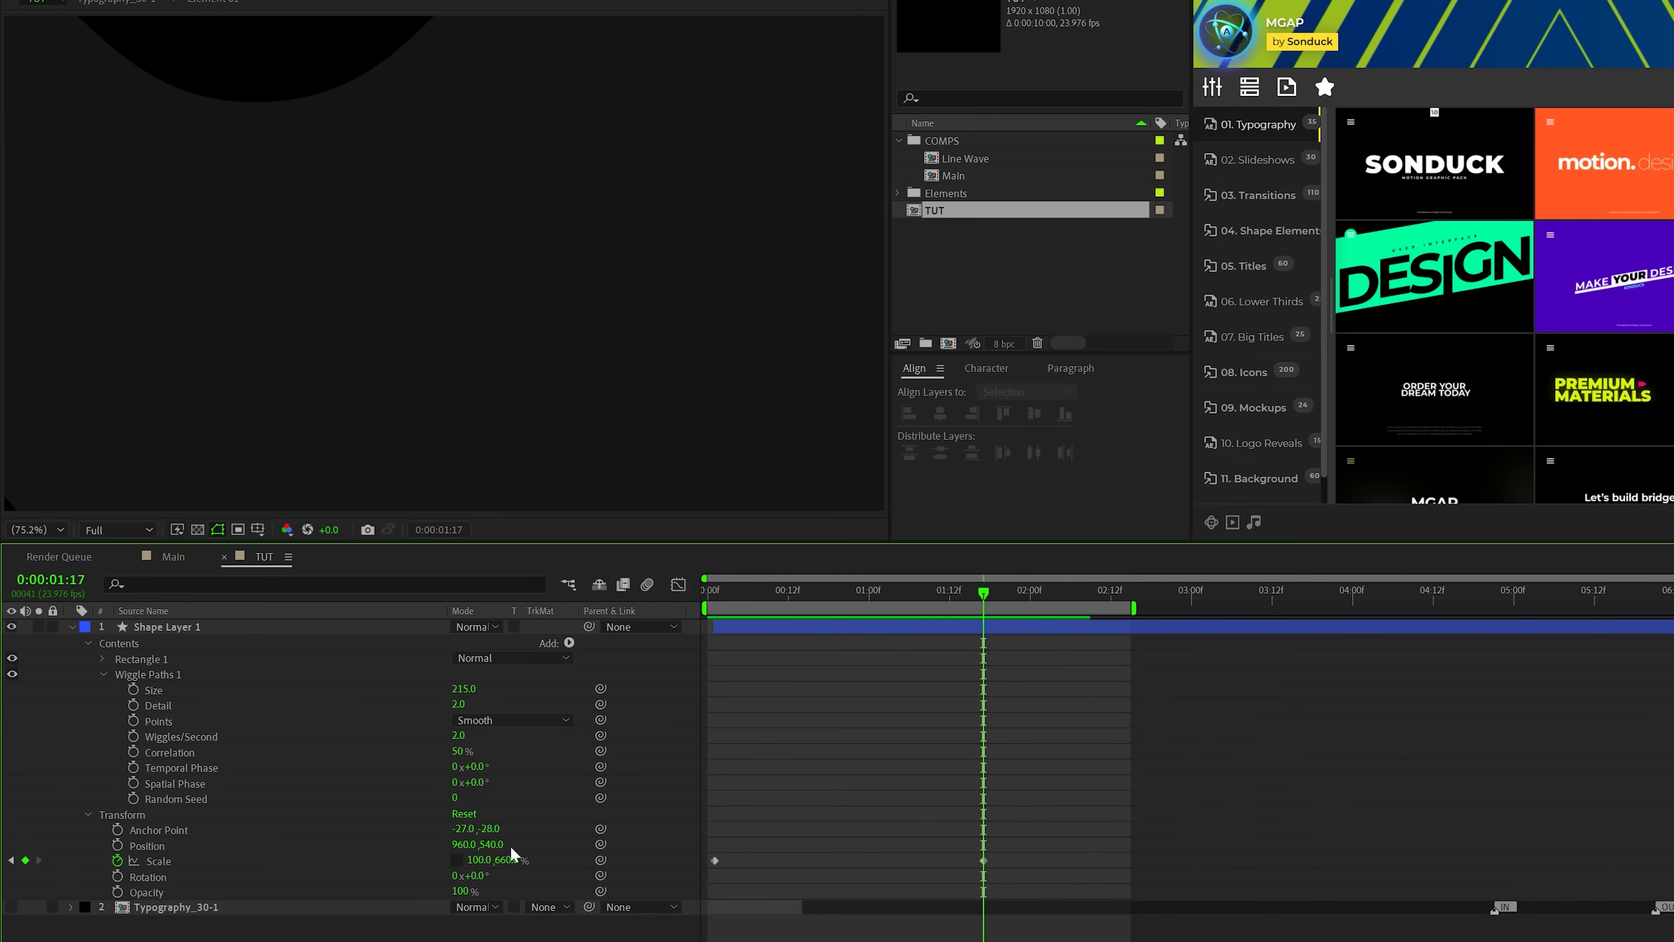
{"action": "left_click_drag", "start_coordinate": [506, 858], "coordinate": [842, 832]}
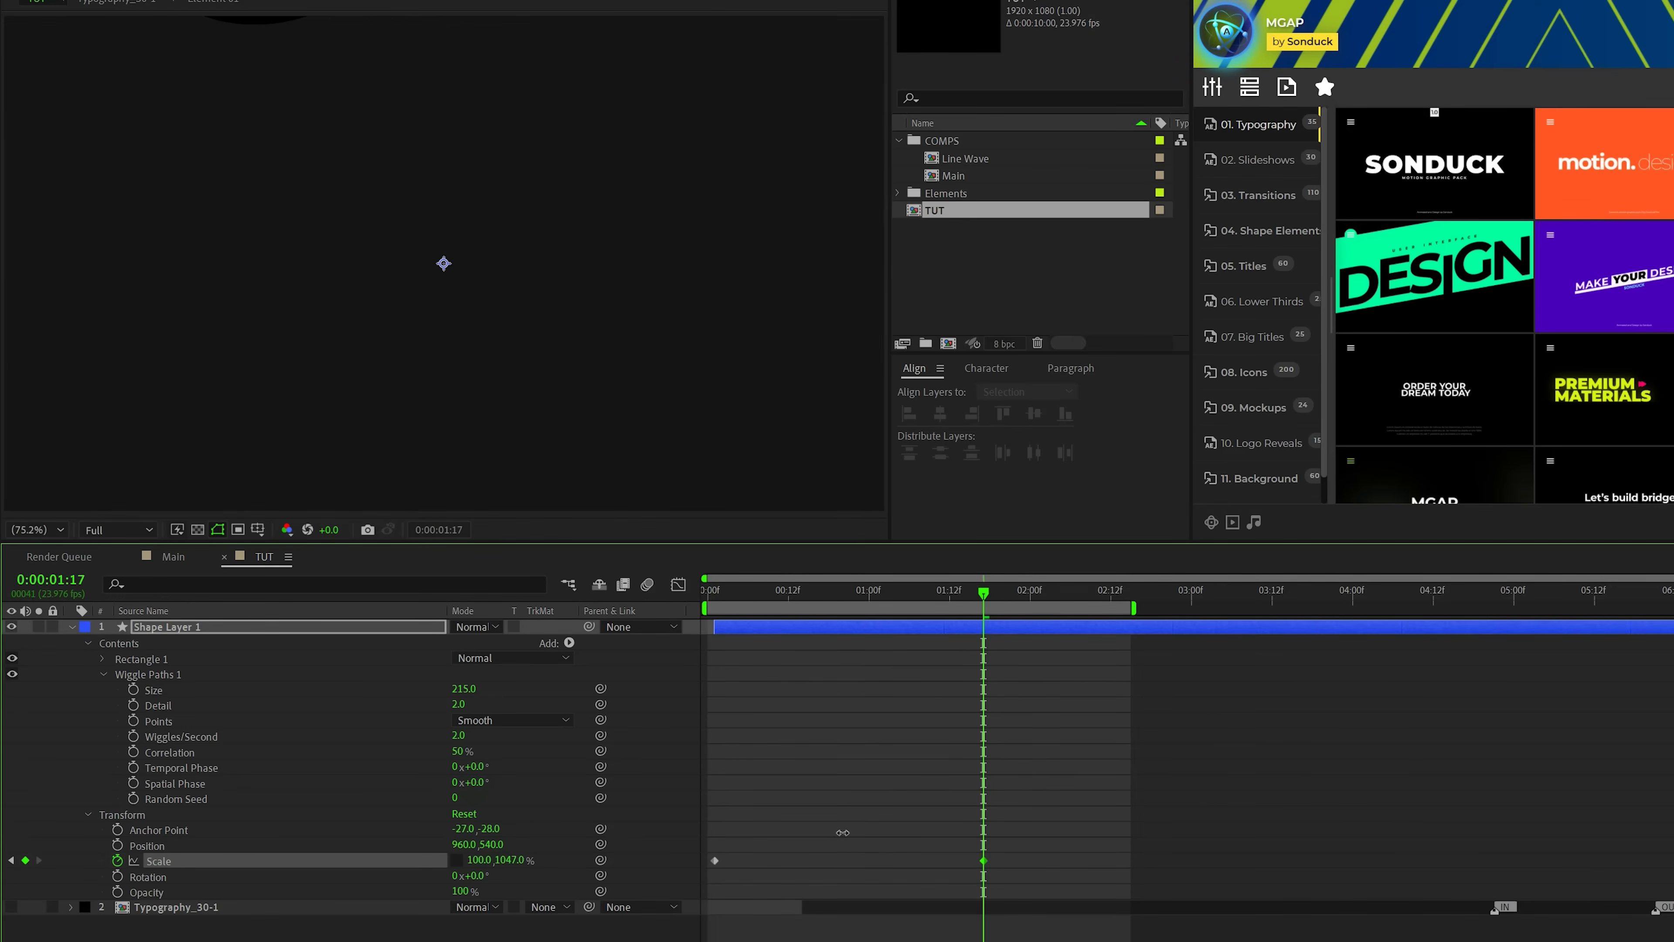
- Apply Easy Ease to both Scale keyframes and extend the first keyframe's influence handle far toward the end in the value graph
{"action": "left_click_drag", "start_coordinate": [1093, 819], "coordinate": [704, 889]}
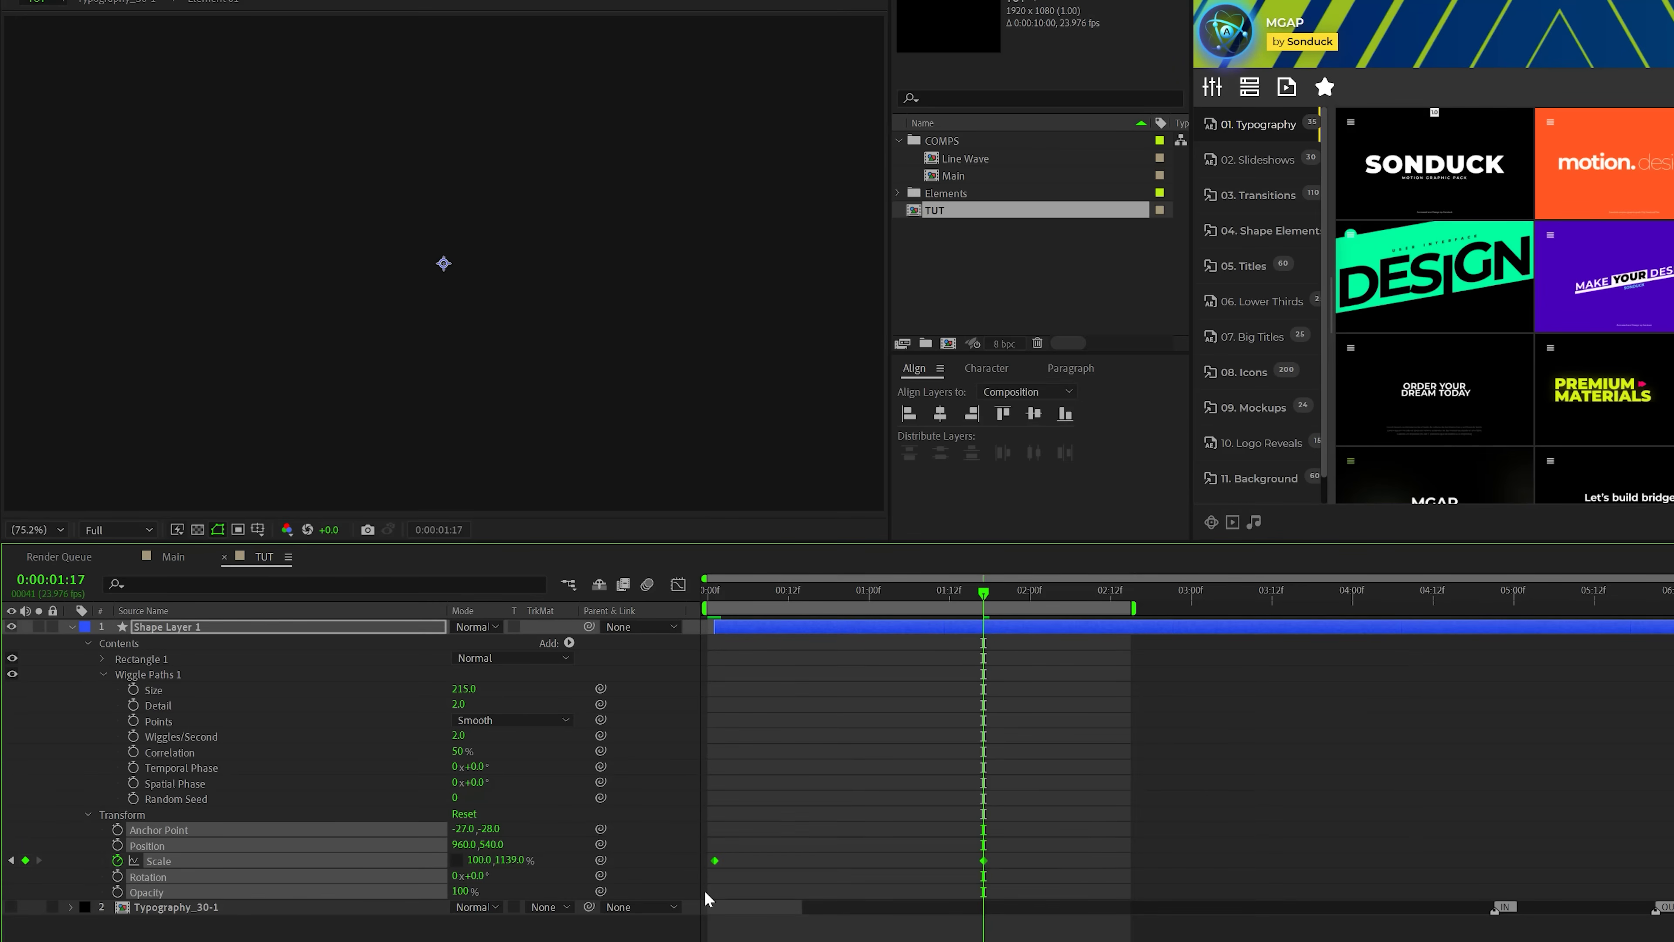
{"action": "key", "text": "F9"}
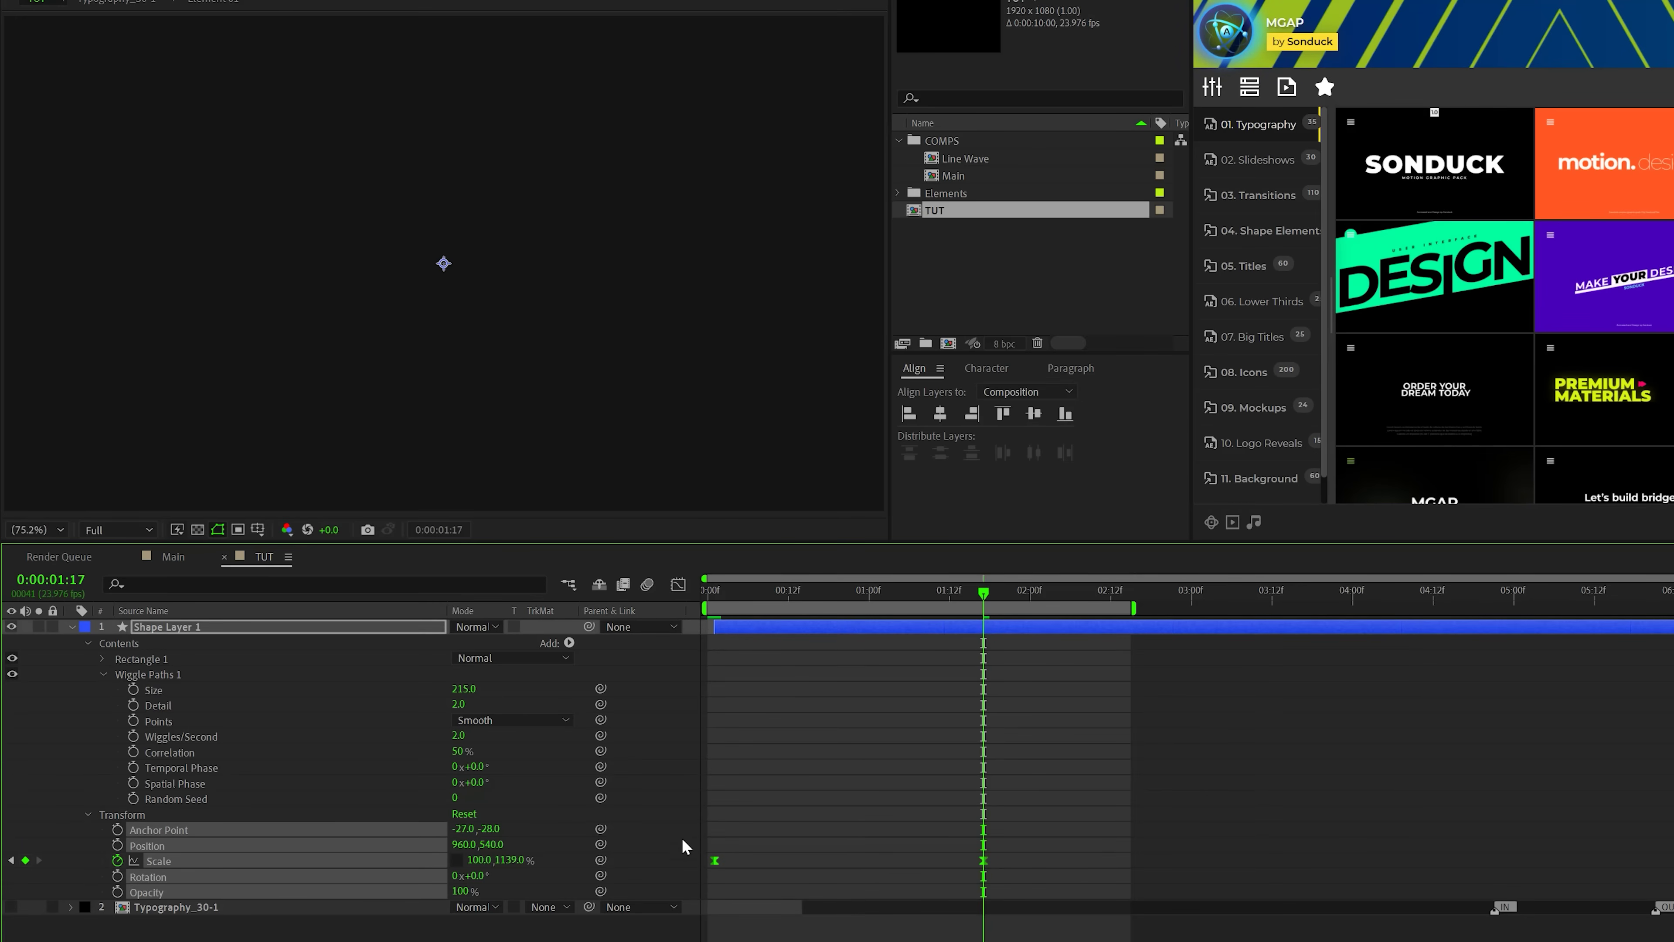
{"action": "left_click", "coordinate": [677, 591]}
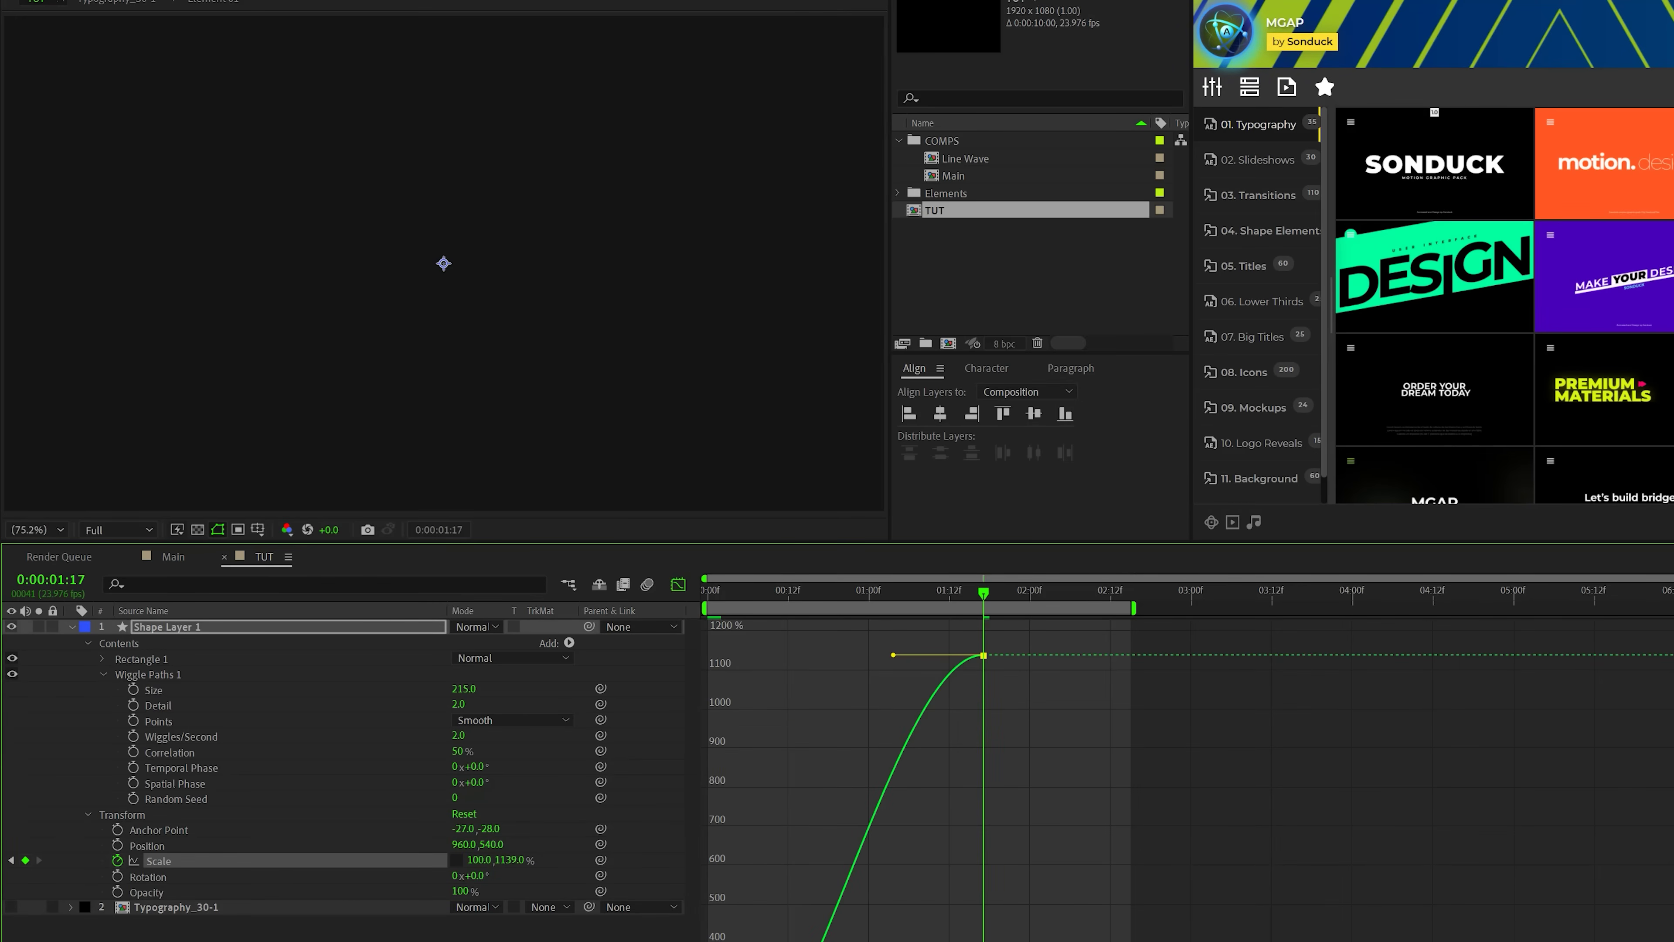
{"action": "left_click_drag", "start_coordinate": [804, 859], "coordinate": [1041, 851]}
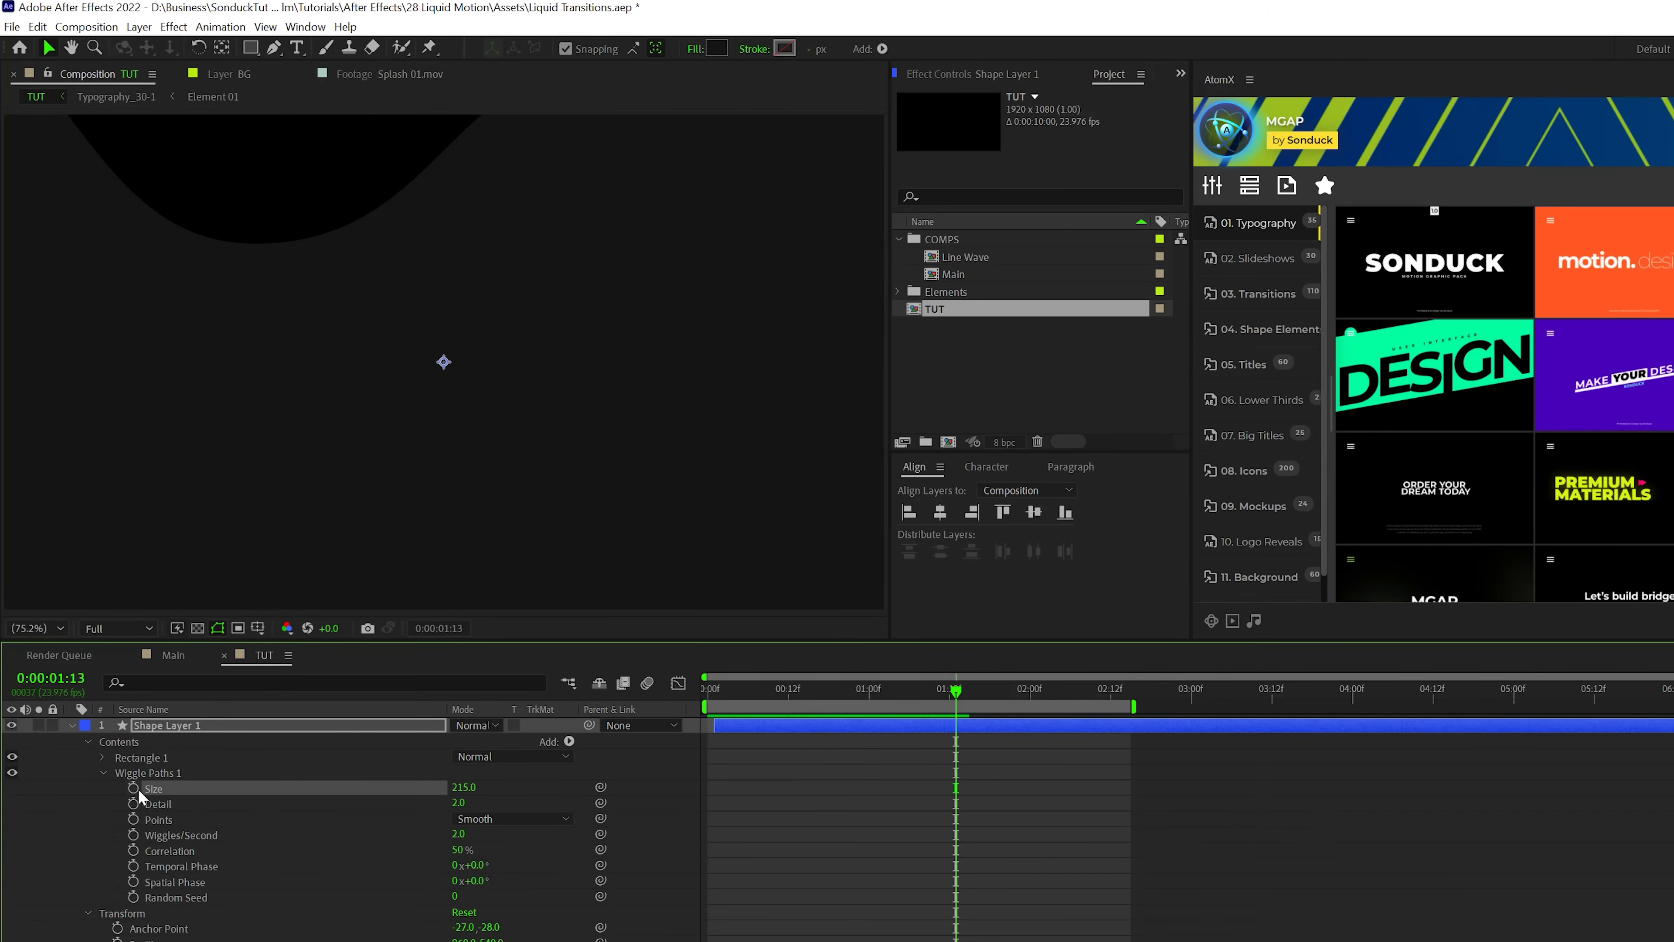
- Keyframe the Wiggle Paths size from 215 at 0:00:01:13 to 0 at 0:00:01:17, and play back the reveal
{"action": "left_click_drag", "start_coordinate": [976, 695], "coordinate": [983, 693]}
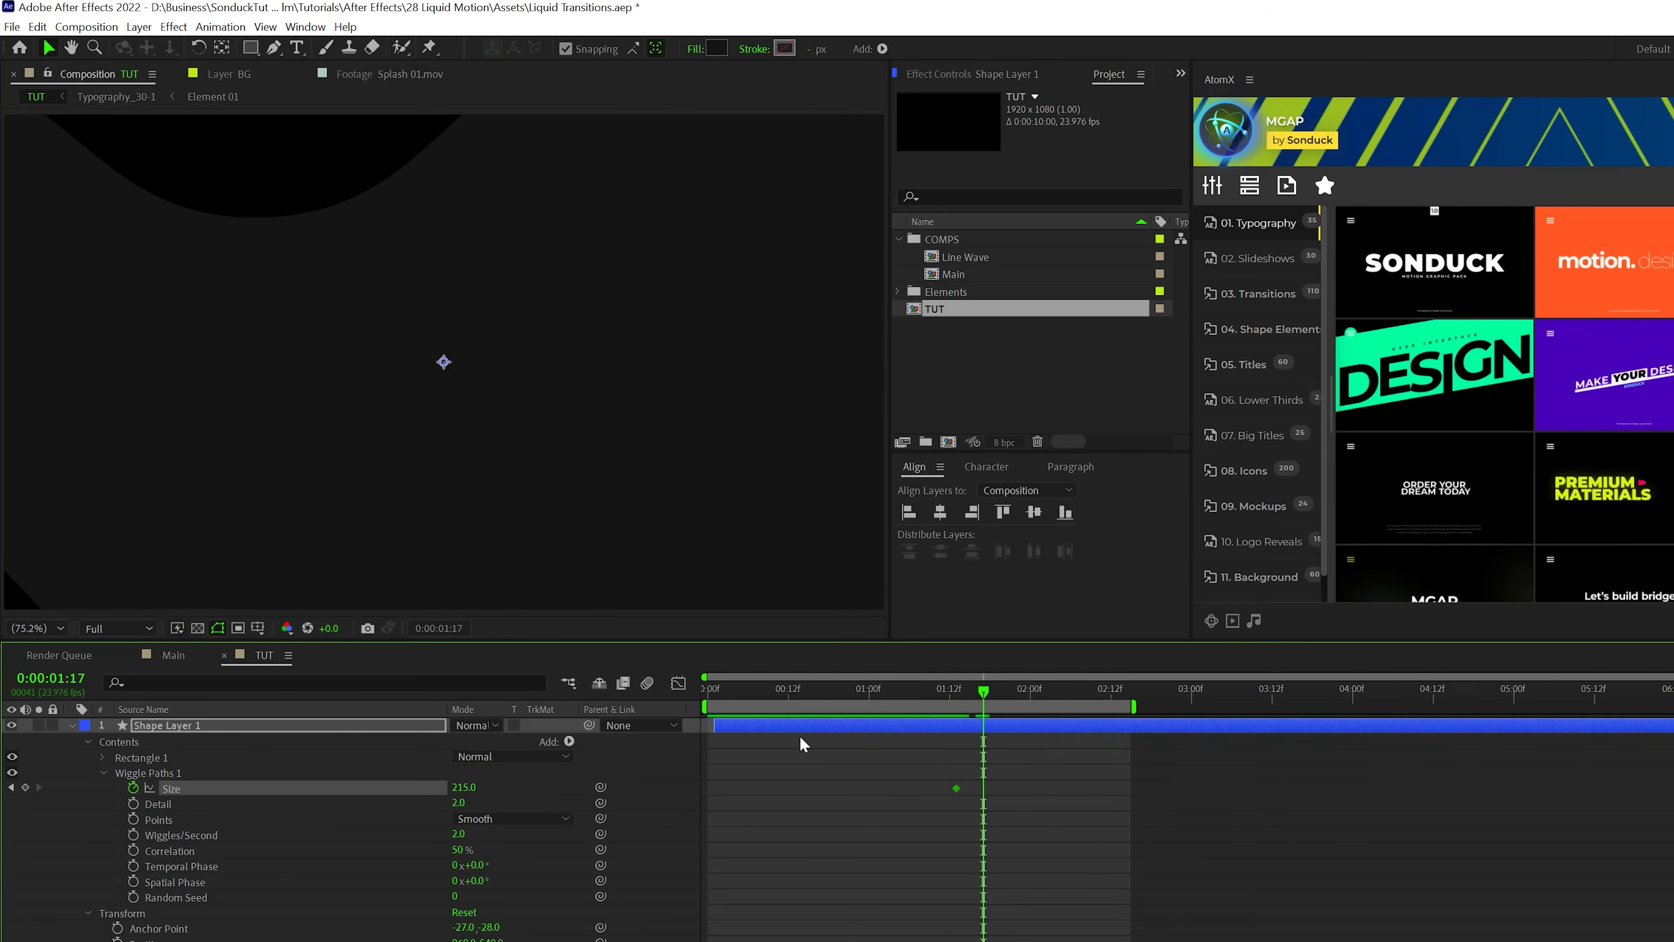
{"action": "left_click", "coordinate": [854, 864]}
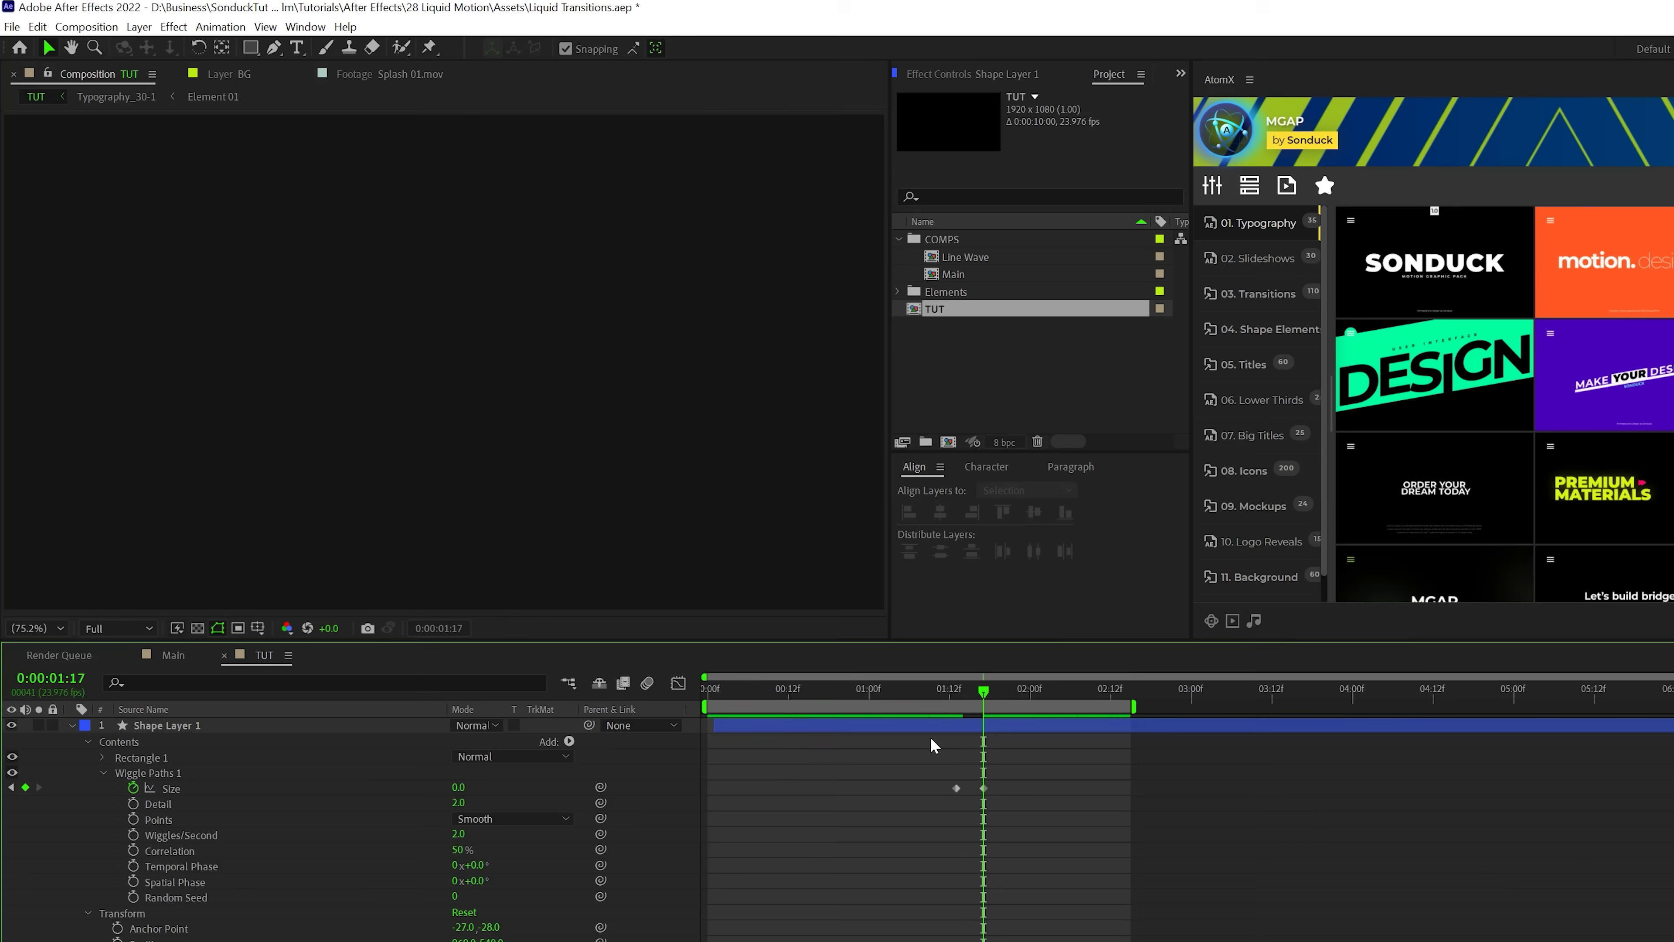
{"action": "key", "text": "Home"}
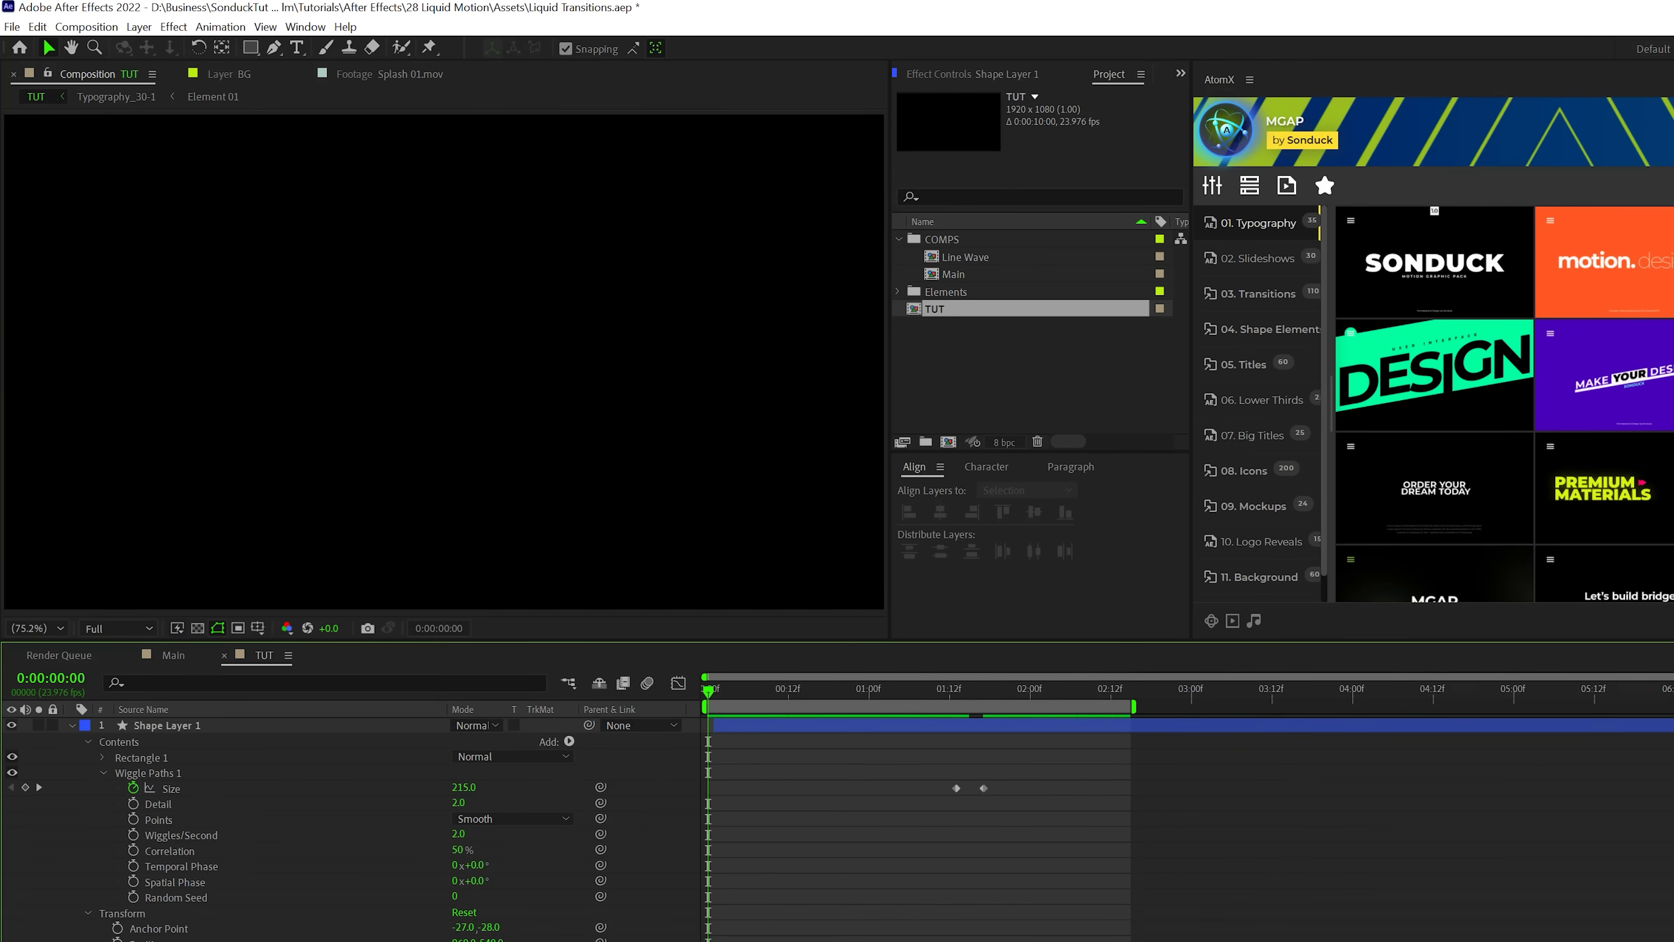
{"action": "key", "text": "space"}
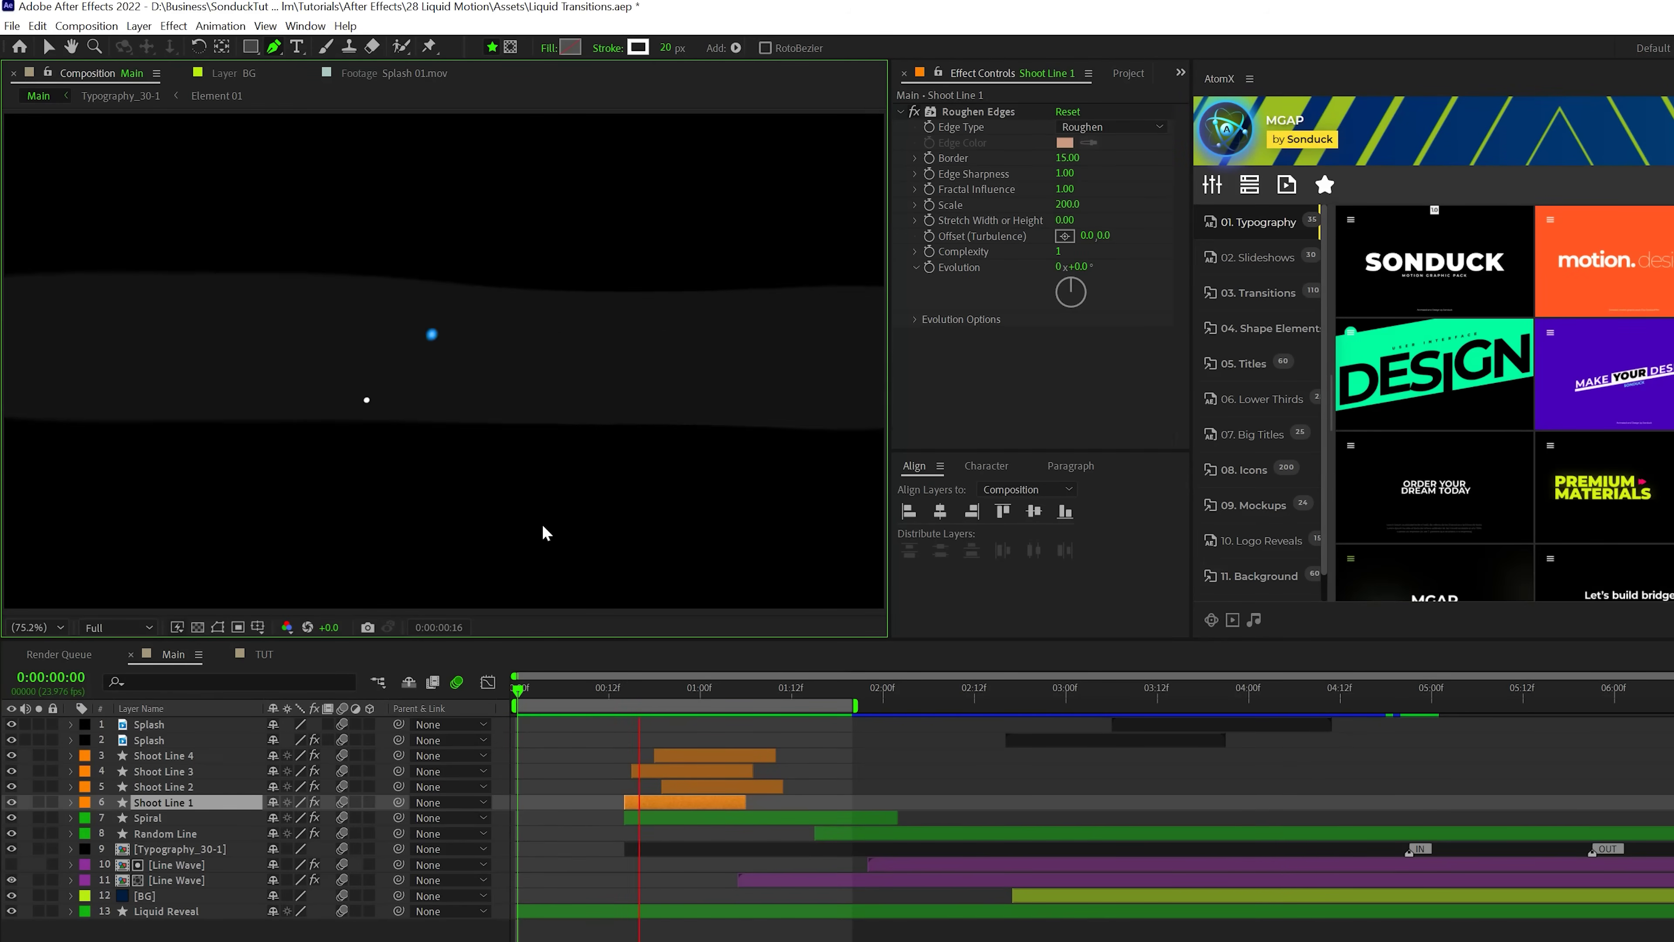
- Return to the TUT composition and configure the Pen tool's fill options and a solid white stroke
{"action": "left_click", "coordinate": [270, 655]}
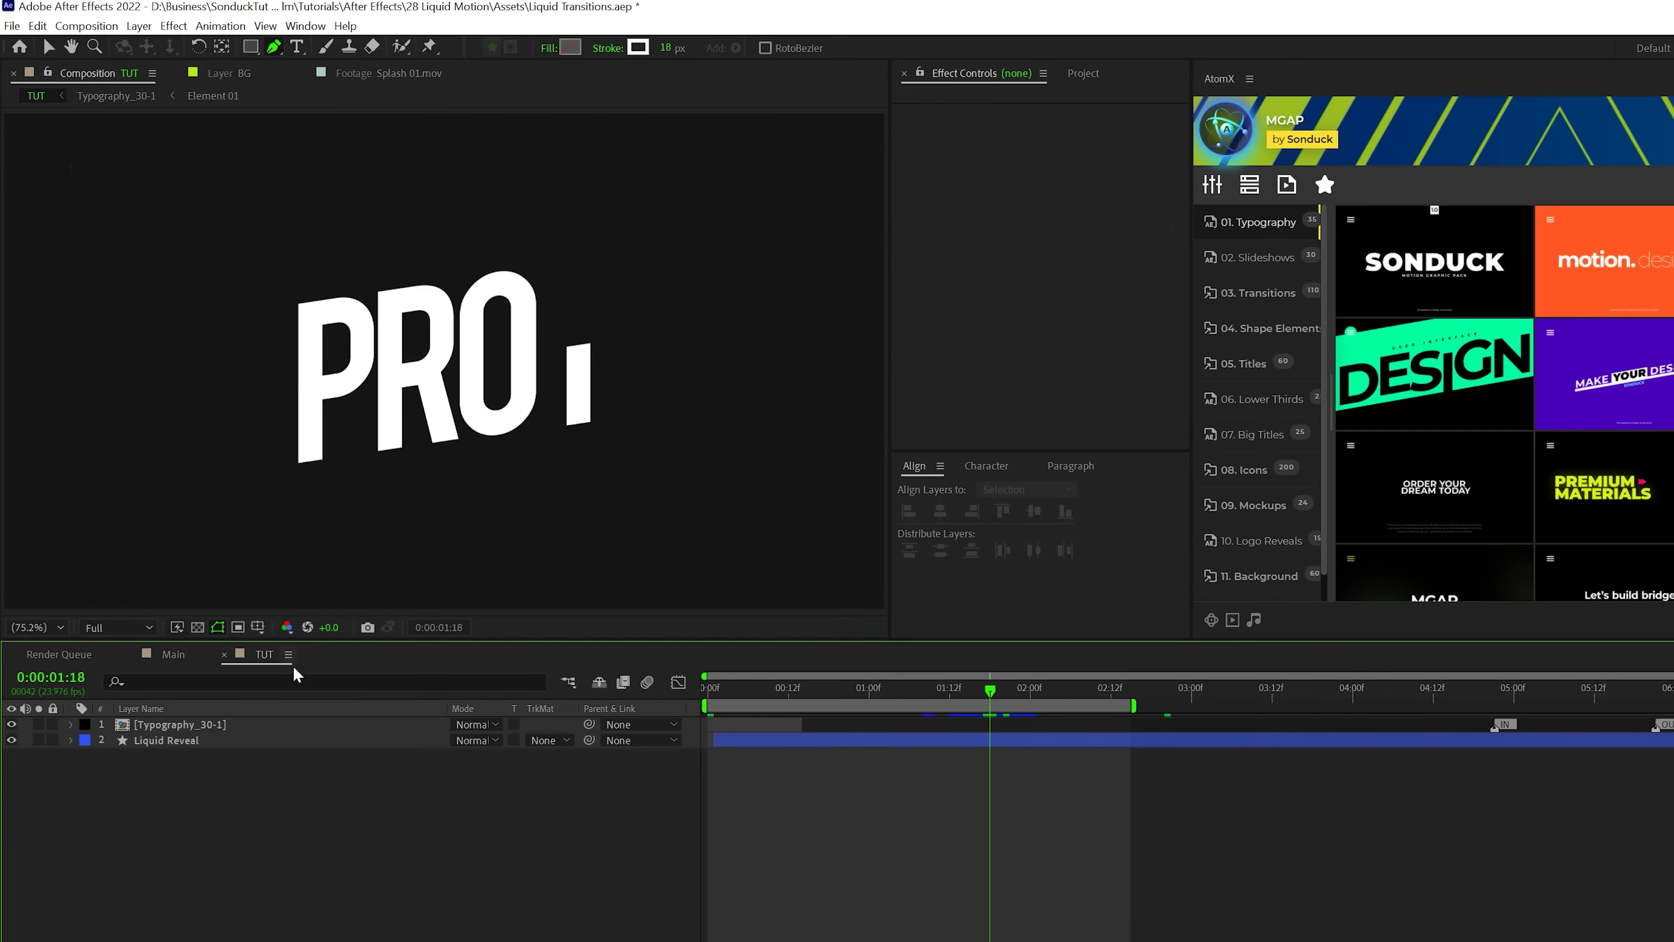
{"action": "left_click", "coordinate": [555, 51]}
{"action": "left_click", "coordinate": [616, 297]}
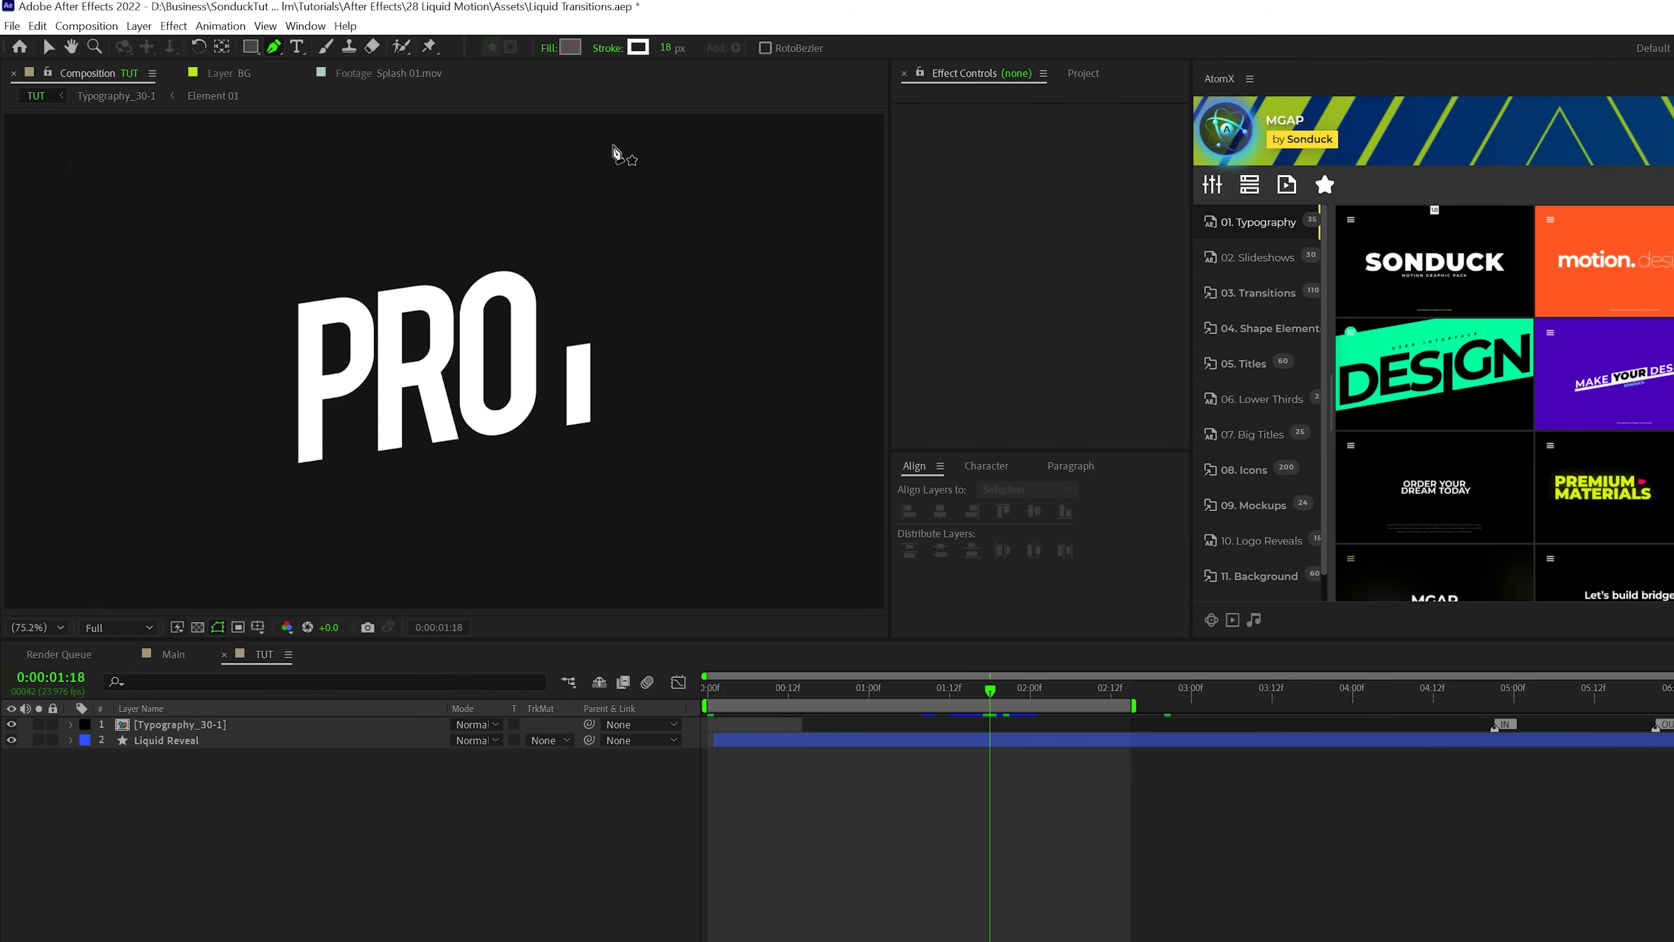
{"action": "left_click", "coordinate": [608, 48]}
{"action": "left_click", "coordinate": [637, 297]}
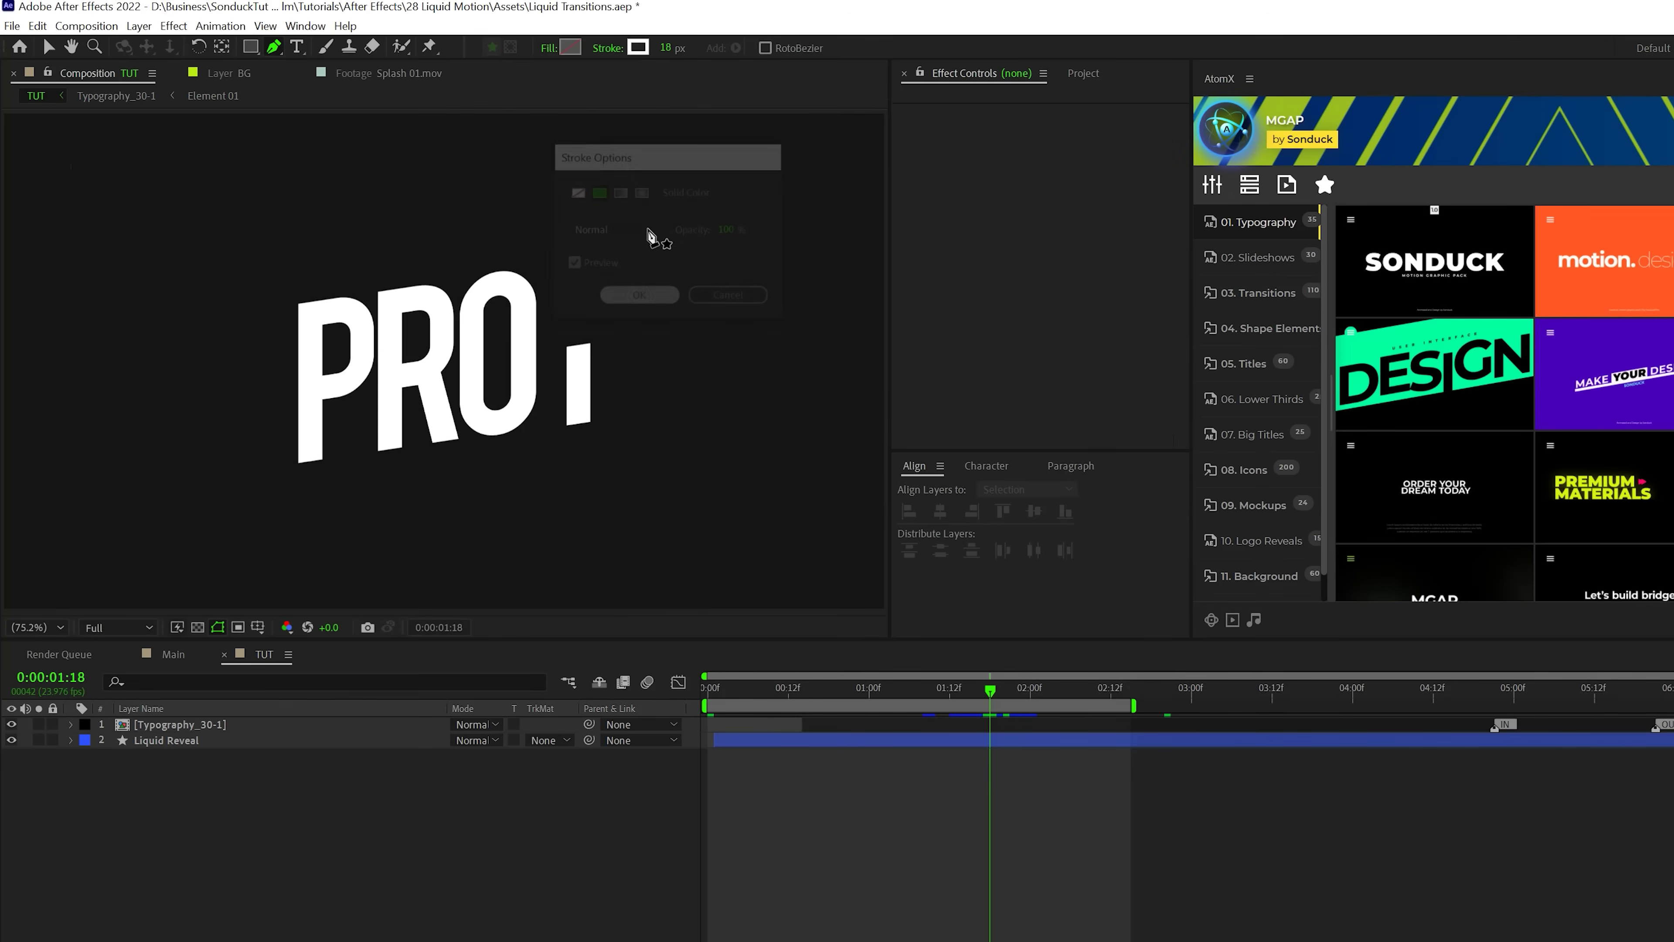
- Show the title/action safe guides and draw a straight diagonal line from near the P's base past the composition's lower-left corner
{"action": "scroll", "coordinate": [286, 477], "scroll_direction": "down", "scroll_amount": 1}
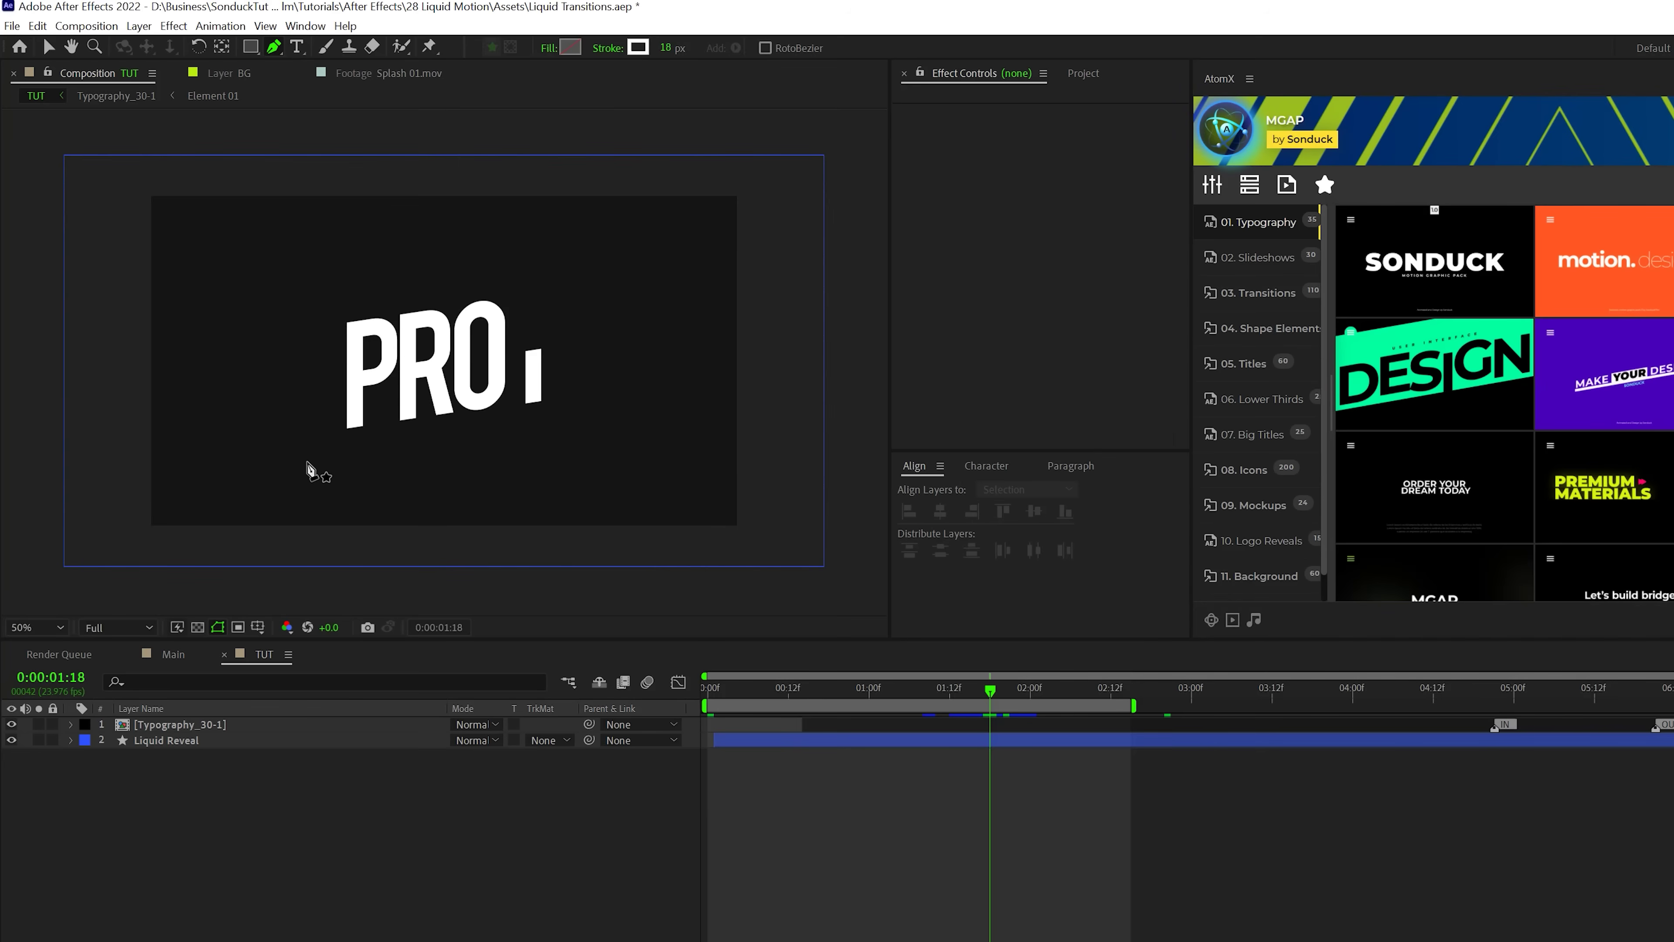
{"action": "key", "text": "apostrophe"}
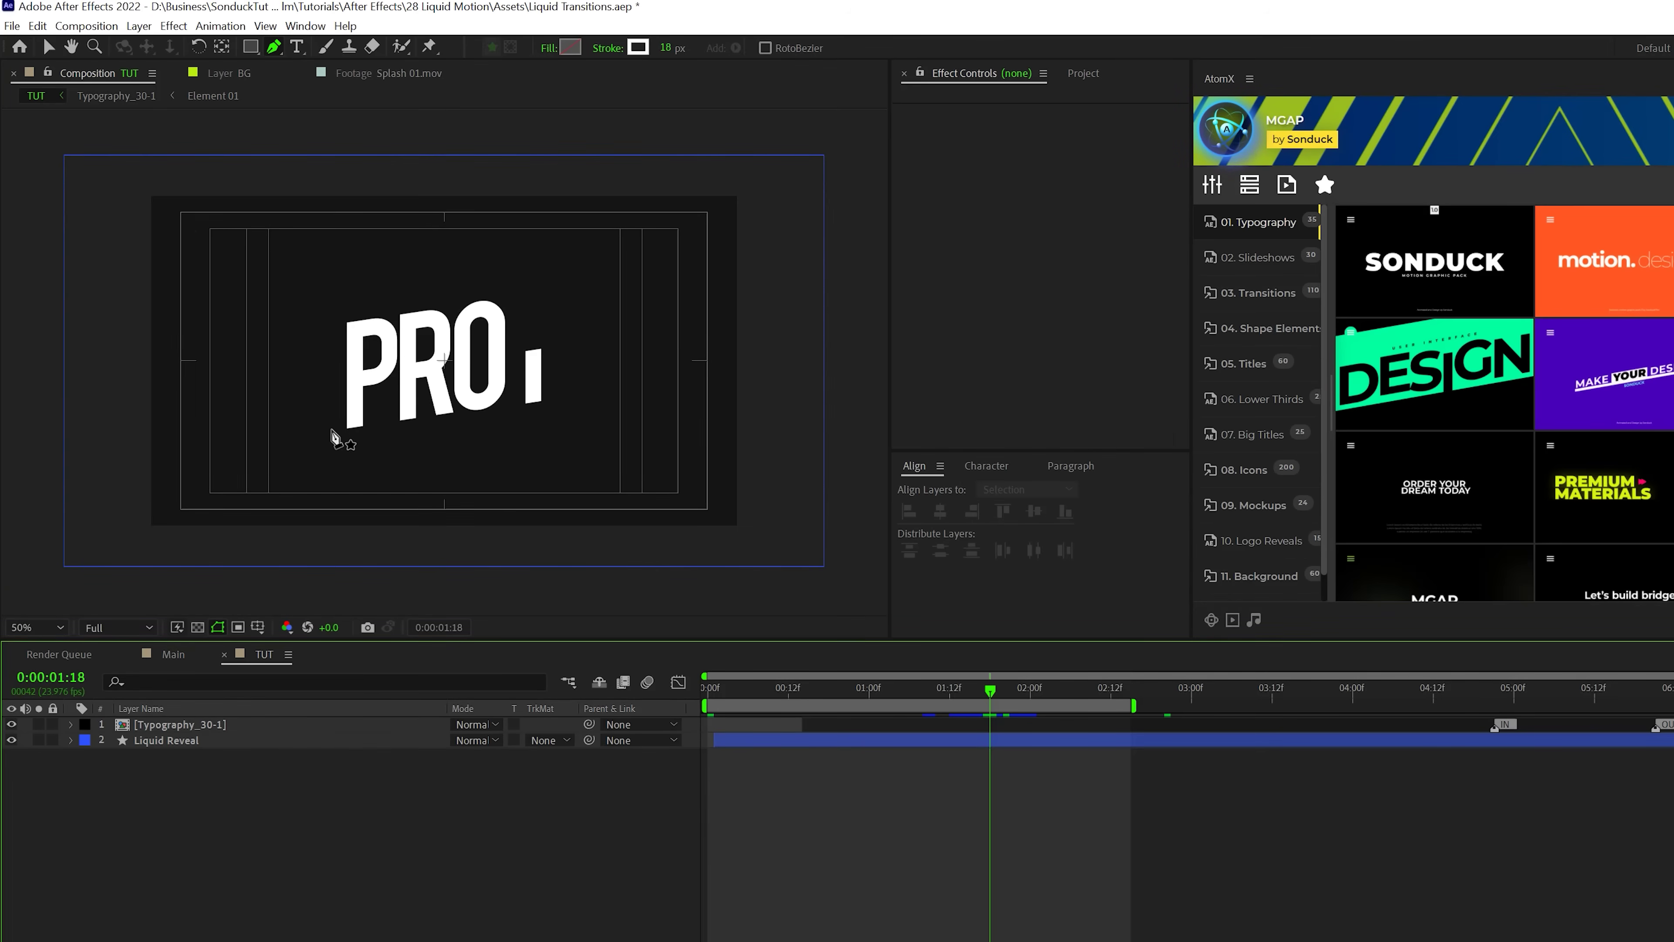
{"action": "left_click", "coordinate": [332, 430]}
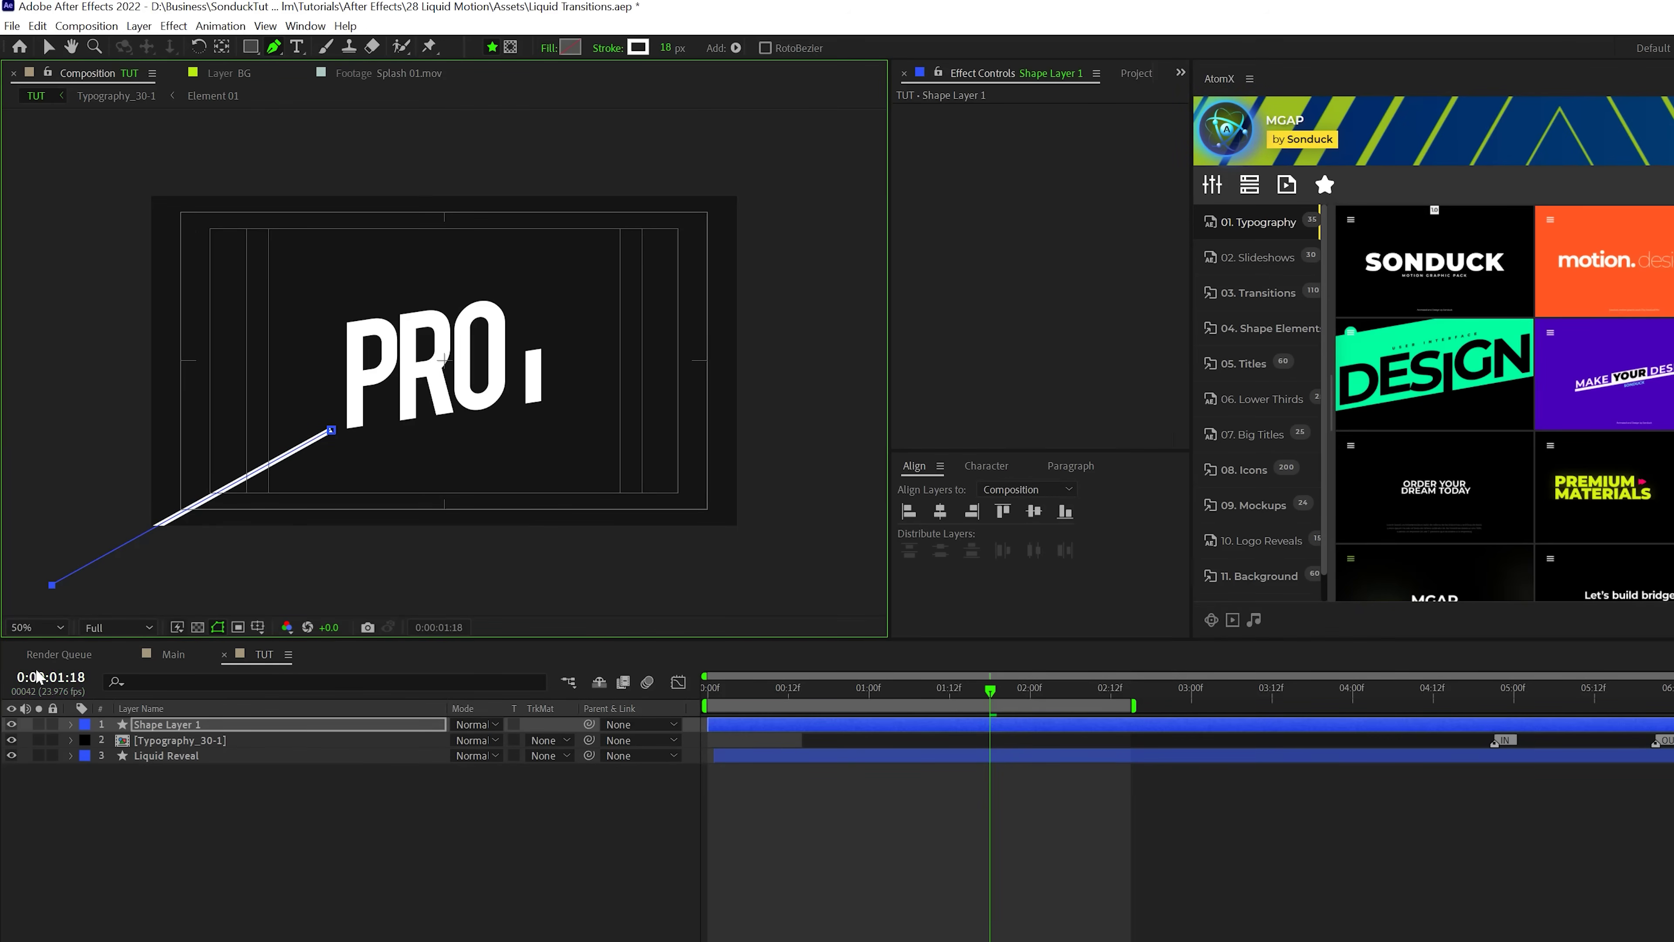
{"action": "left_click", "coordinate": [37, 627]}
{"action": "left_click", "coordinate": [40, 656]}
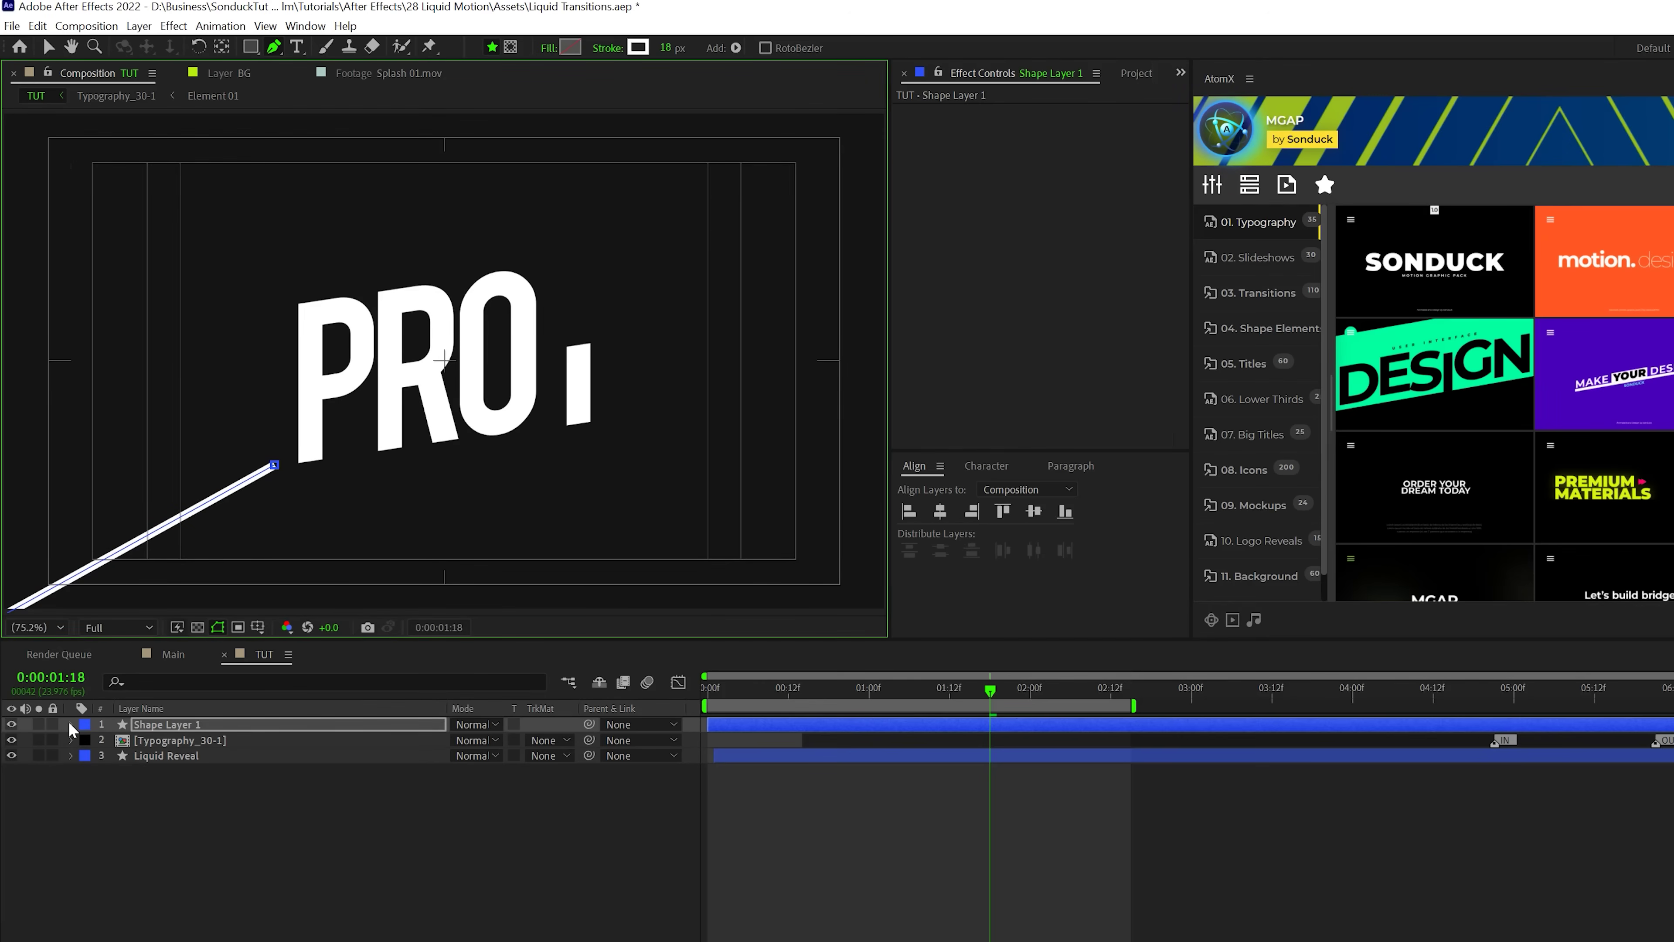
- Add Trim Paths to the diagonal line's shape and keyframe its End at 0% at the composition's start
{"action": "left_click", "coordinate": [71, 724]}
{"action": "left_click", "coordinate": [568, 741]}
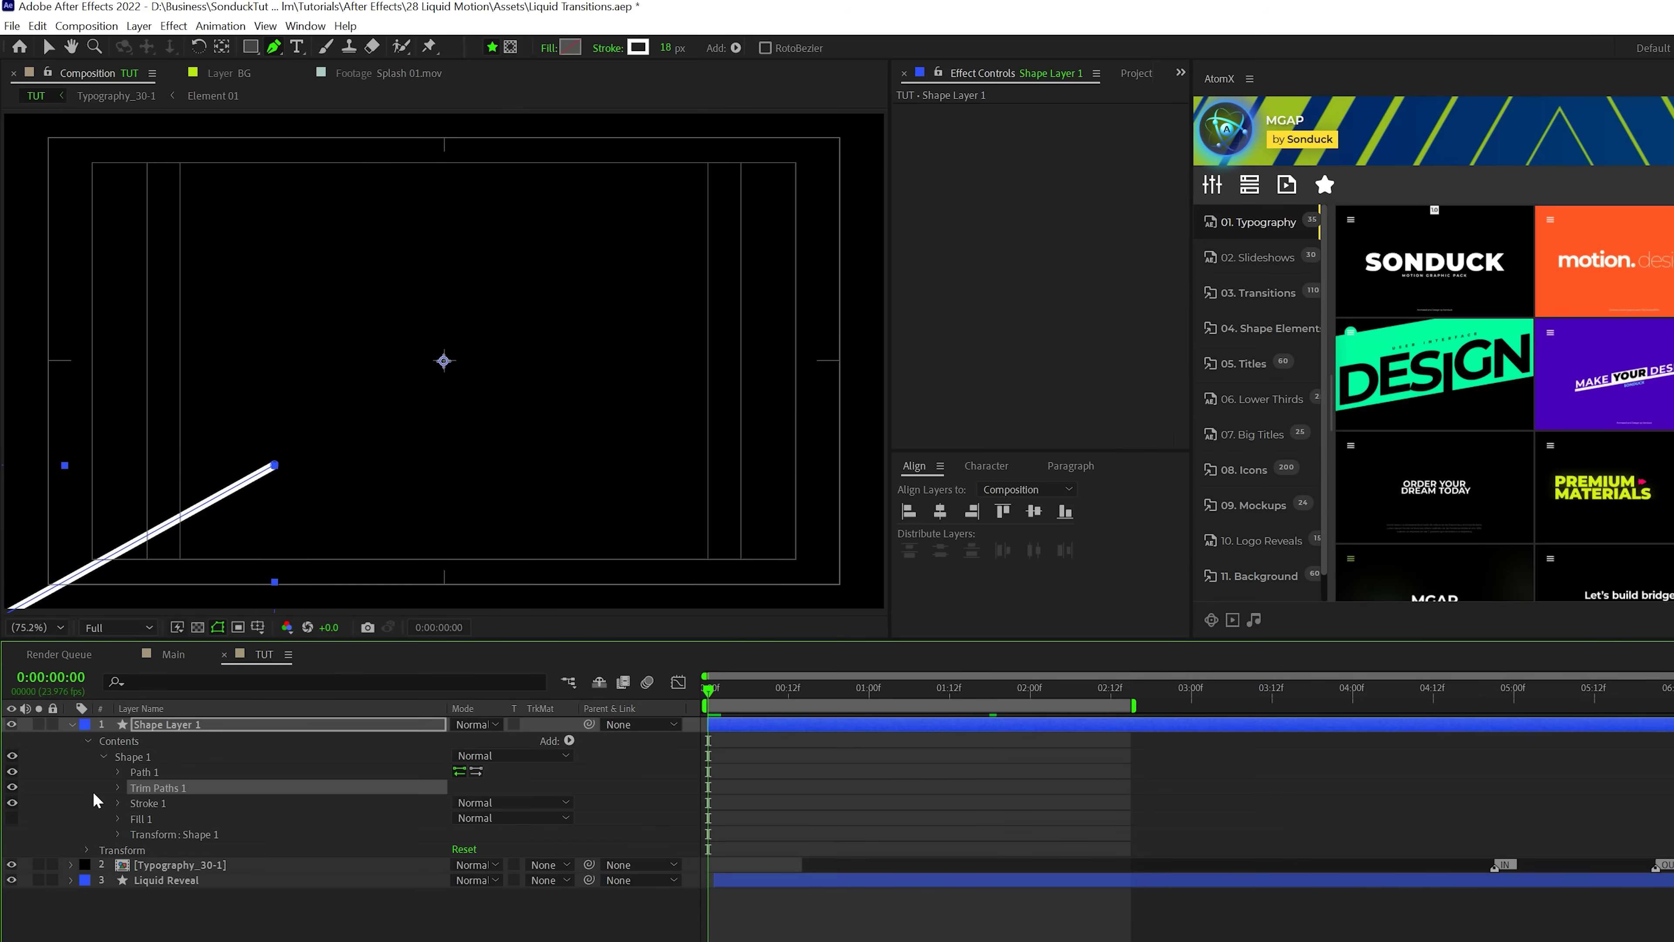
{"action": "left_click", "coordinate": [118, 787]}
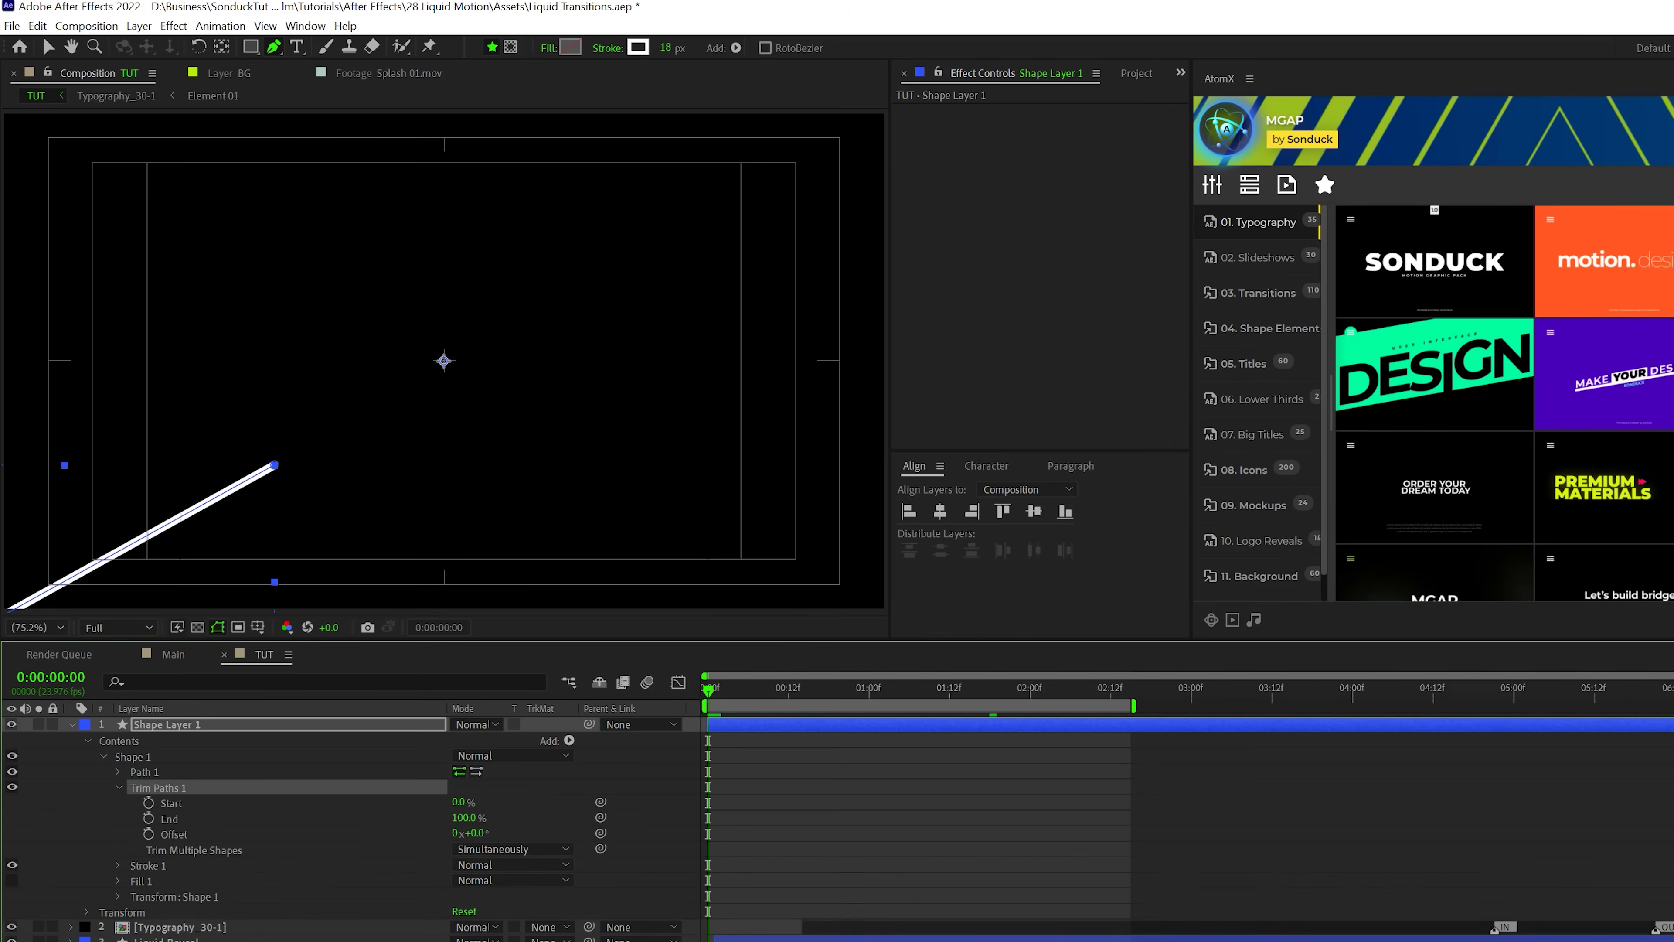
{"action": "left_click", "coordinate": [447, 827]}
{"action": "left_click_drag", "start_coordinate": [459, 817], "coordinate": [344, 818]}
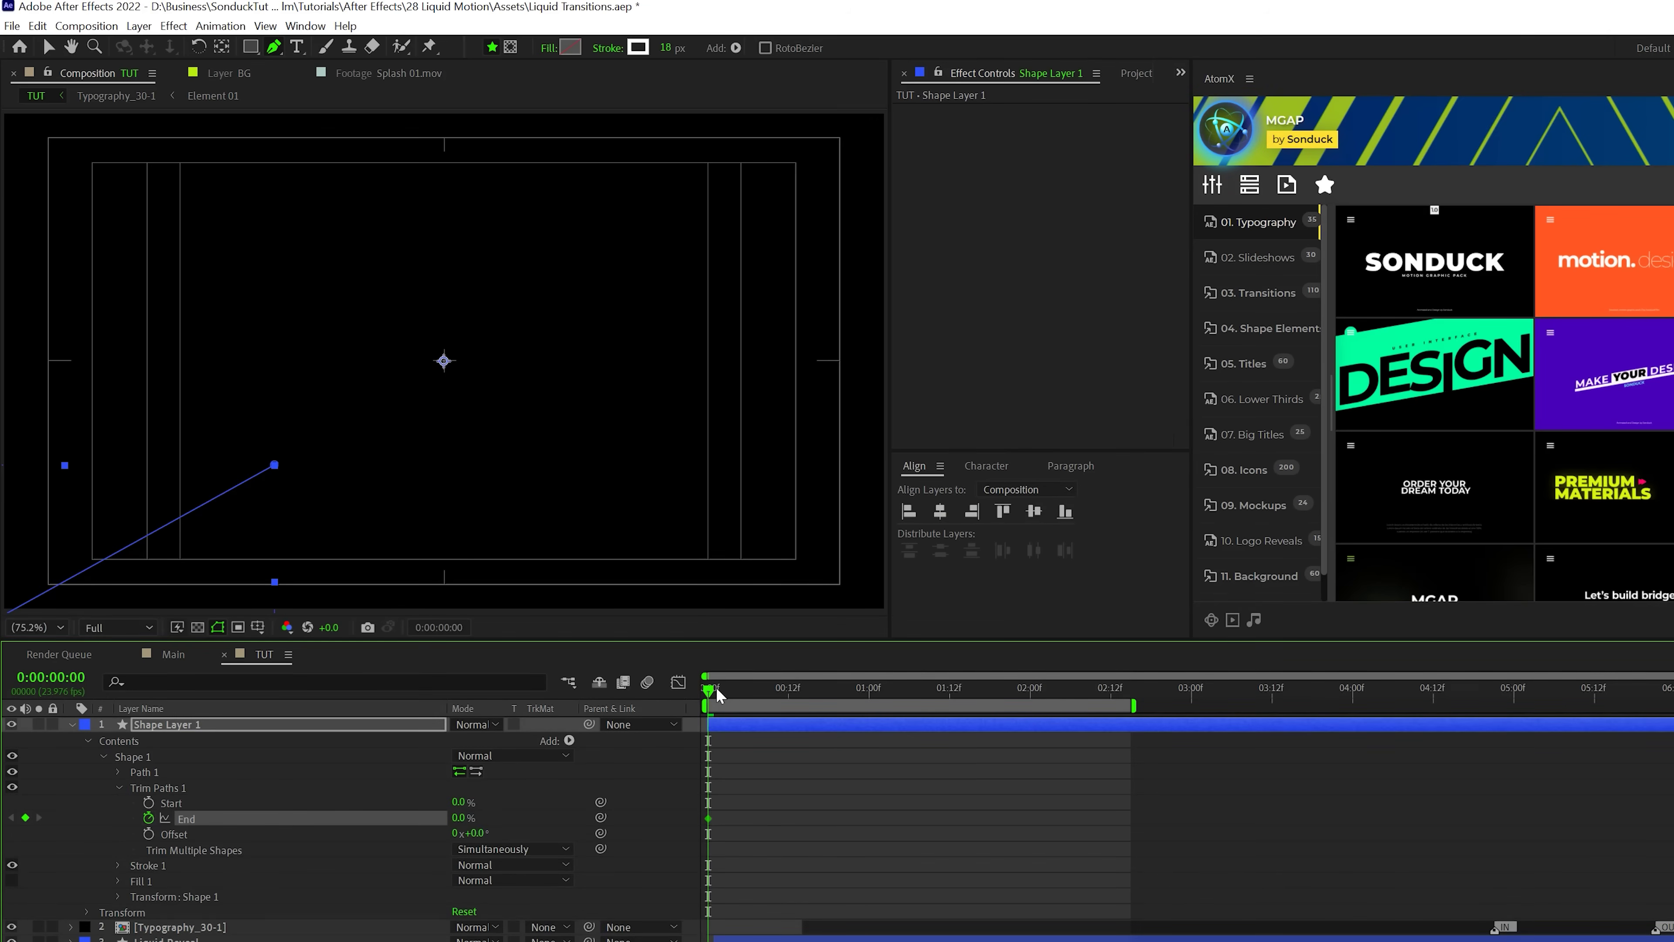
- Keyframe Trim Paths Start at 0% about four frames in, and End at 100% at 0:00:00:13
{"action": "left_click_drag", "start_coordinate": [719, 696], "coordinate": [797, 704]}
{"action": "left_click", "coordinate": [148, 802]}
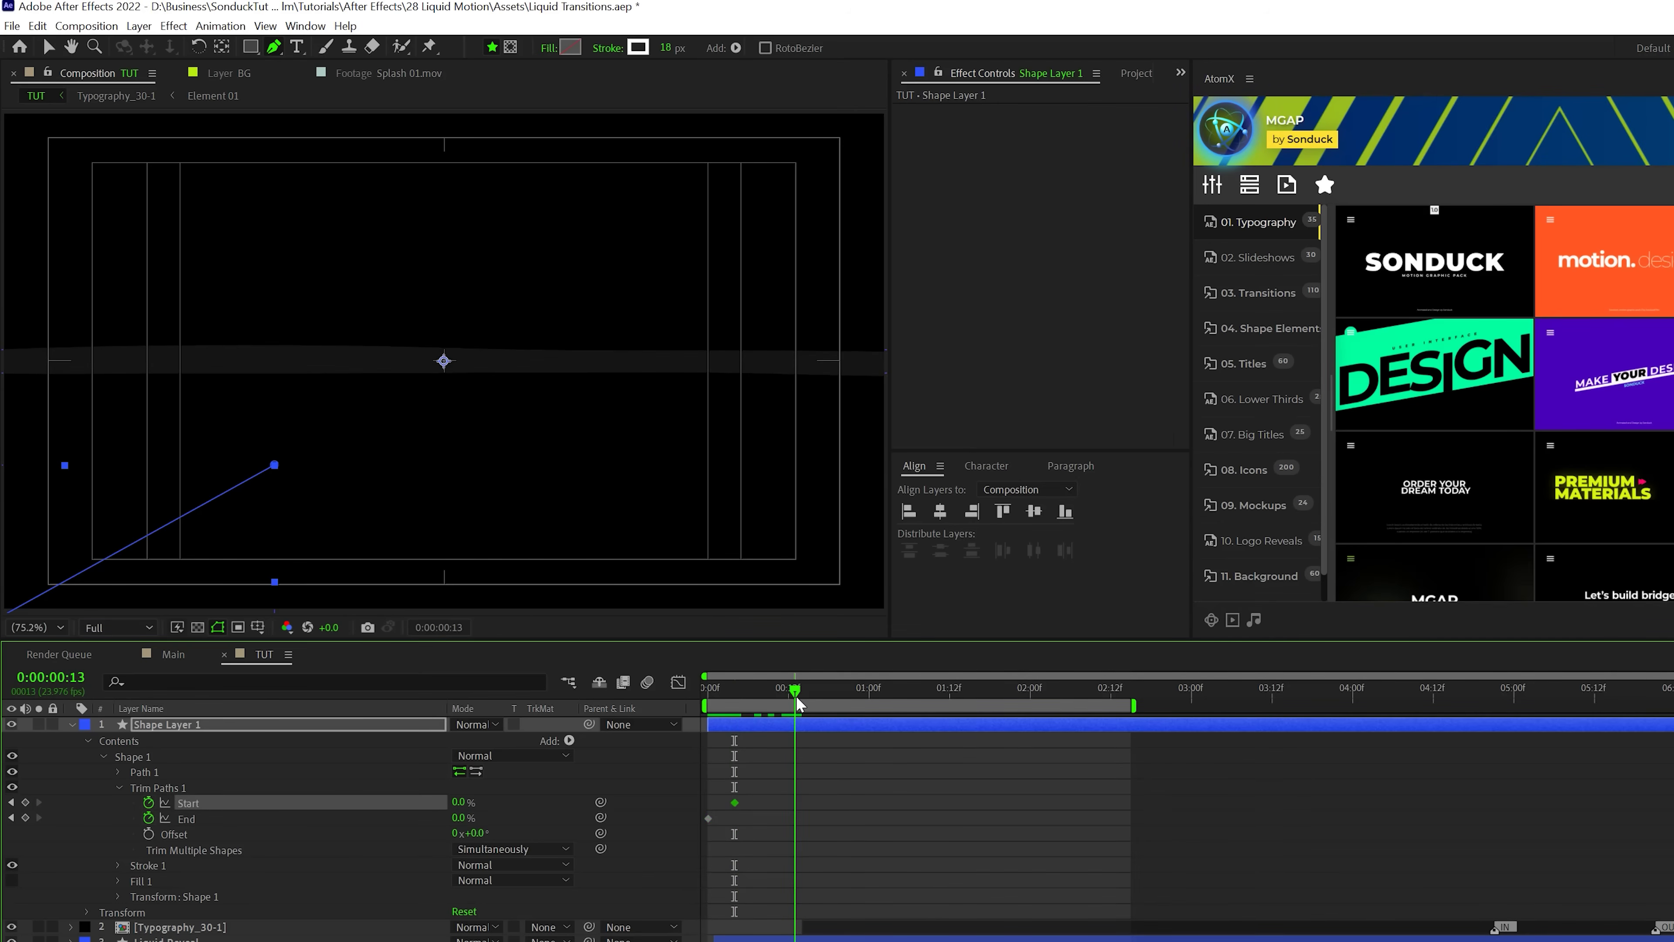
{"action": "left_click", "coordinate": [732, 831]}
{"action": "left_click_drag", "start_coordinate": [458, 820], "coordinate": [692, 831]}
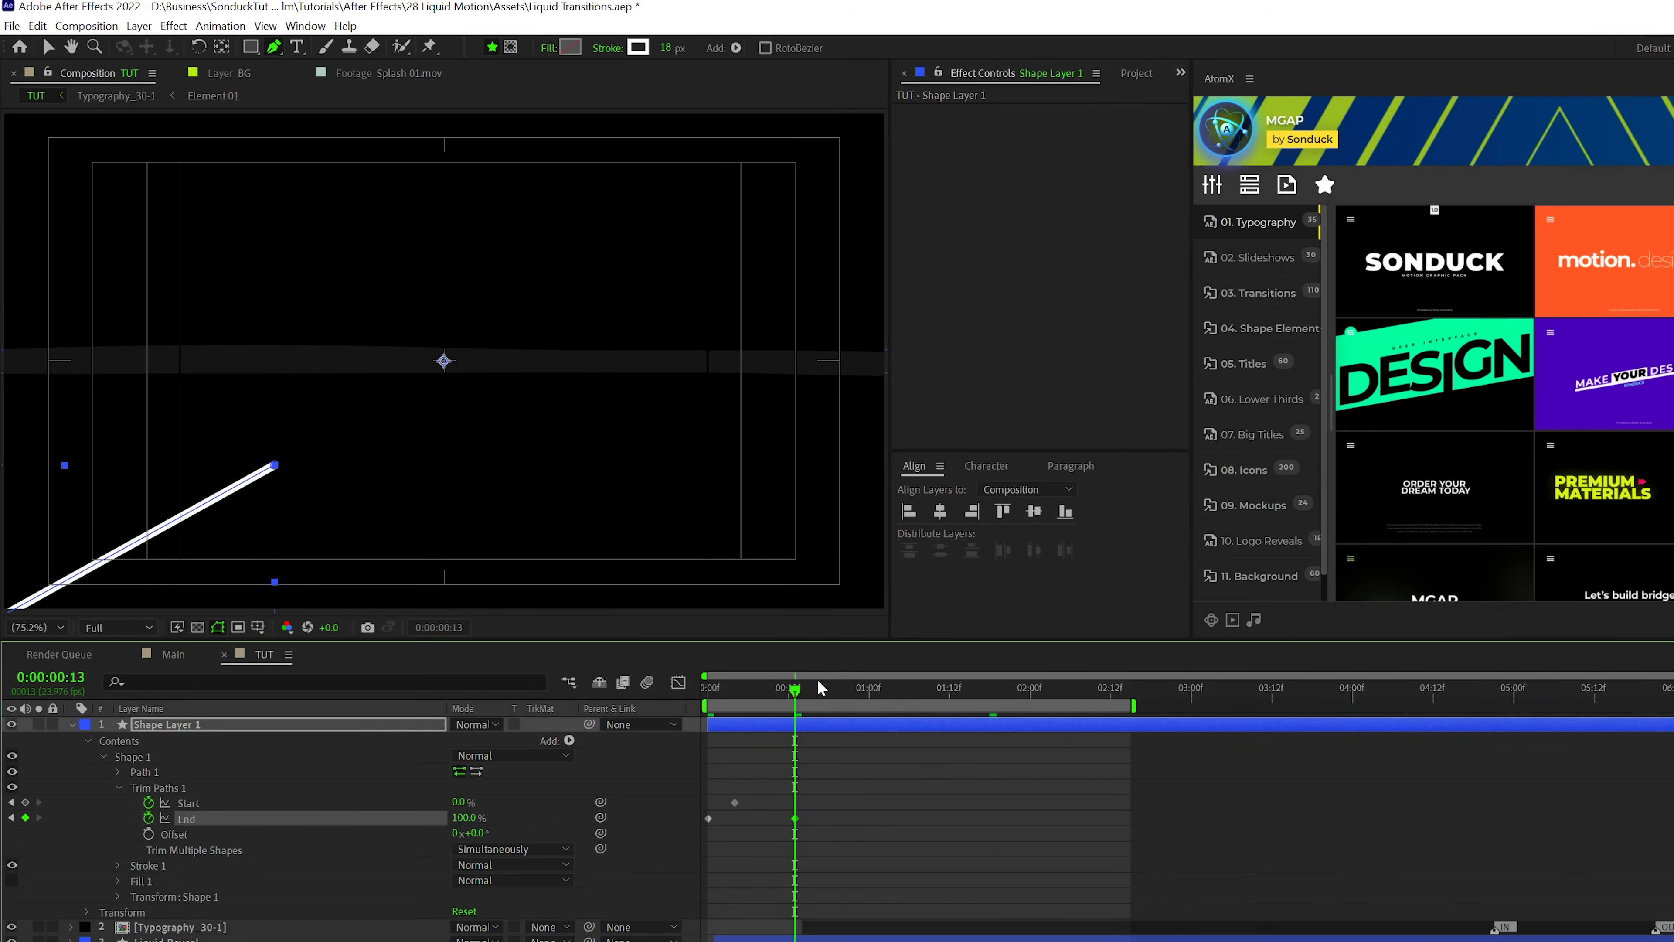
- Keyframe Trim Paths Start at 100% at 0:00:00:16 and play back the line animation
{"action": "left_click_drag", "start_coordinate": [796, 692], "coordinate": [816, 699]}
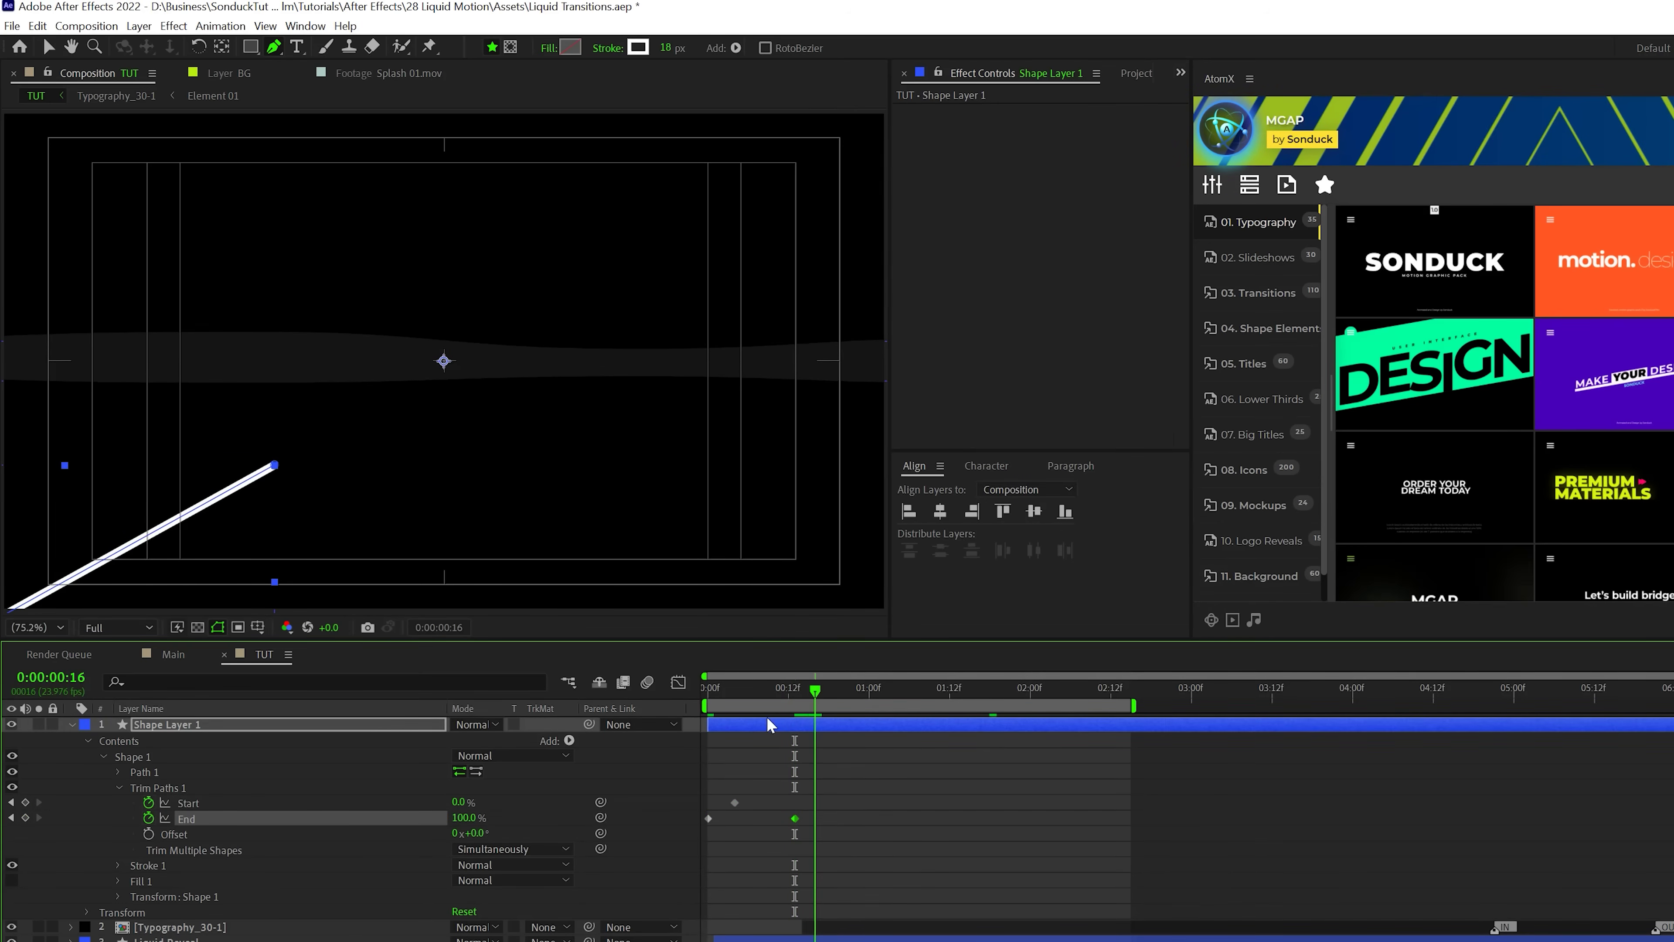
{"action": "left_click_drag", "start_coordinate": [459, 802], "coordinate": [560, 810]}
{"action": "left_click", "coordinate": [758, 781]}
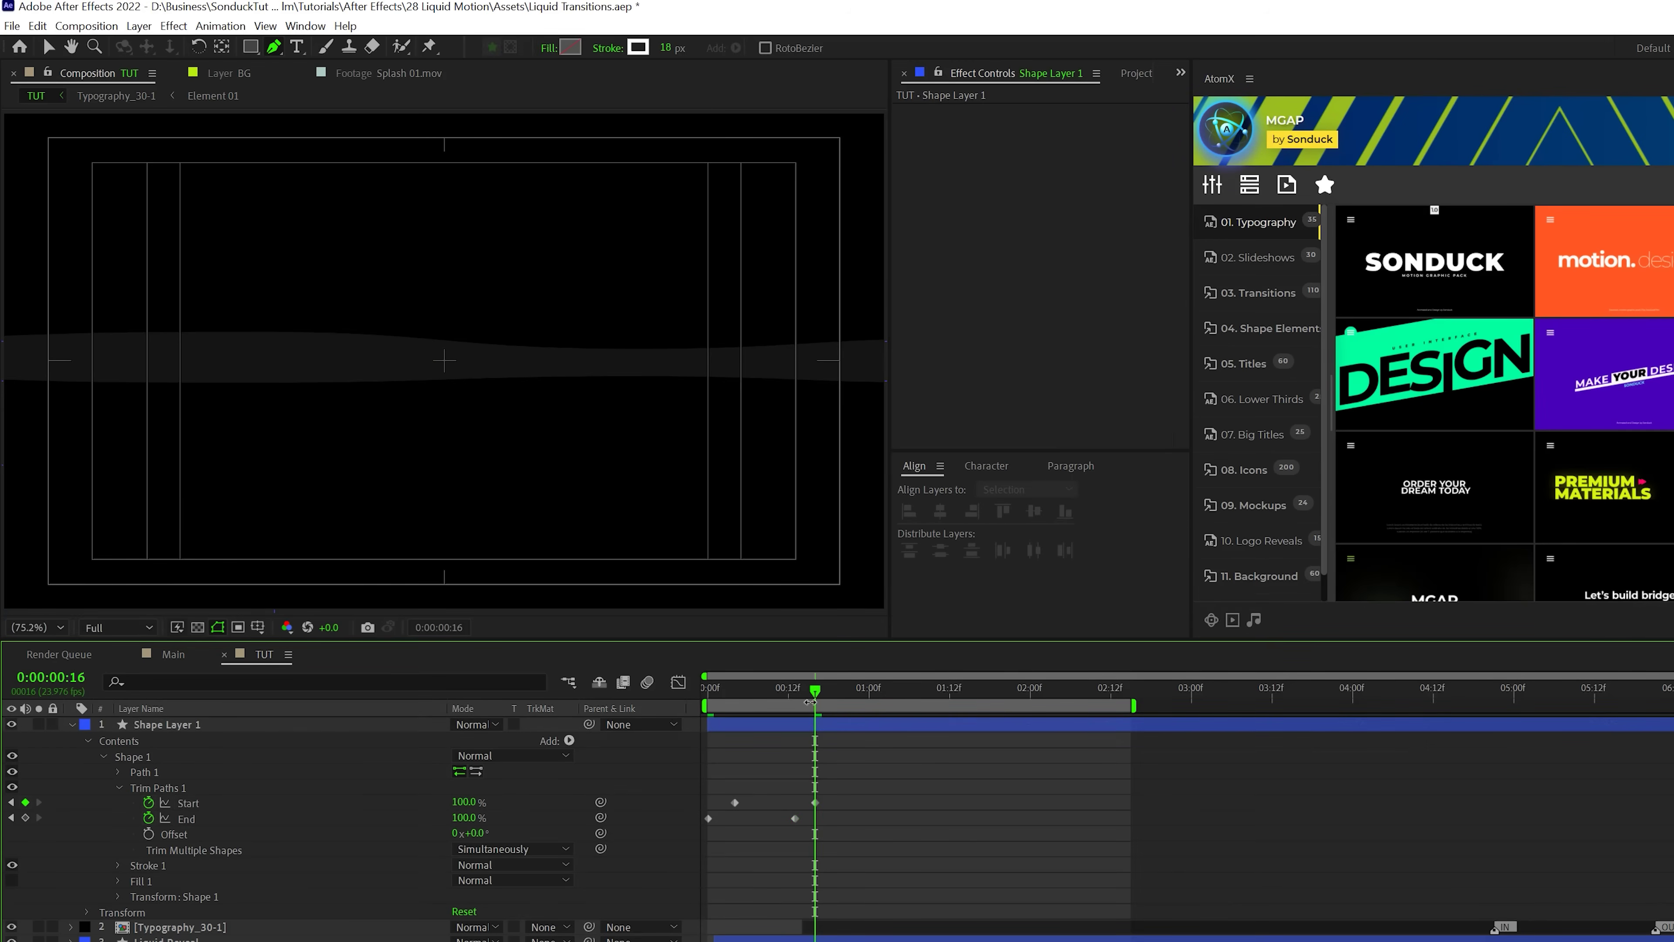
{"action": "key", "text": "space"}
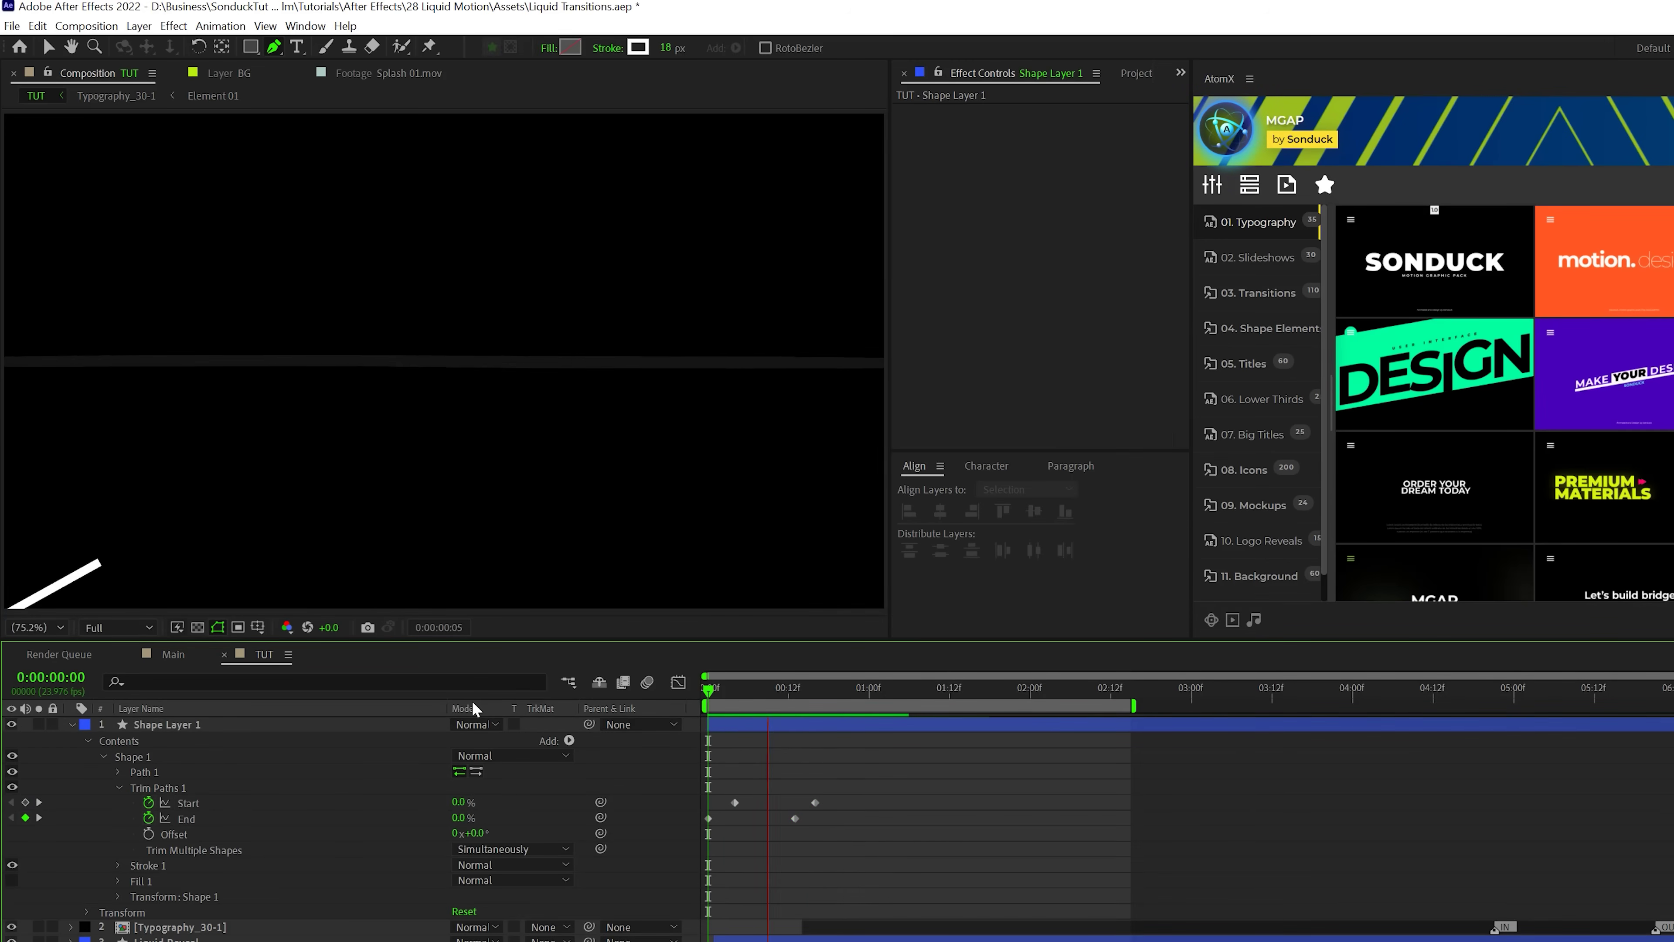
{"action": "key", "text": "space"}
- Delay both Start keyframes by about five frames and apply Easy Ease to all Start and End keyframes
{"action": "left_click_drag", "start_coordinate": [865, 791], "coordinate": [769, 801]}
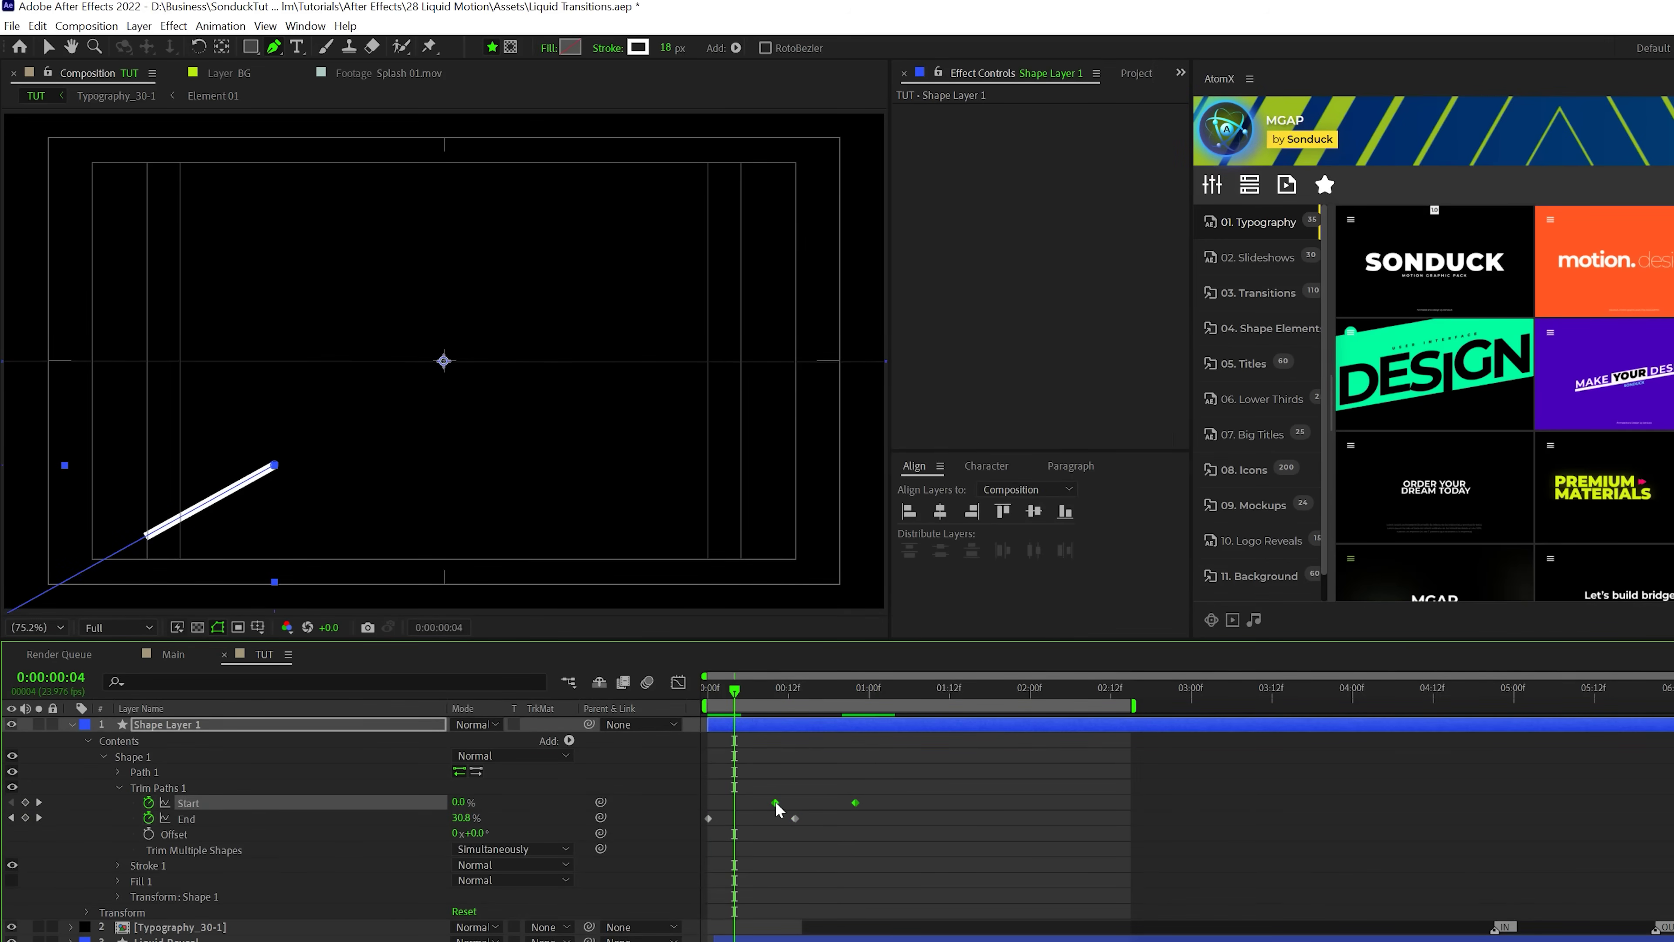
{"action": "left_click", "coordinate": [760, 773]}
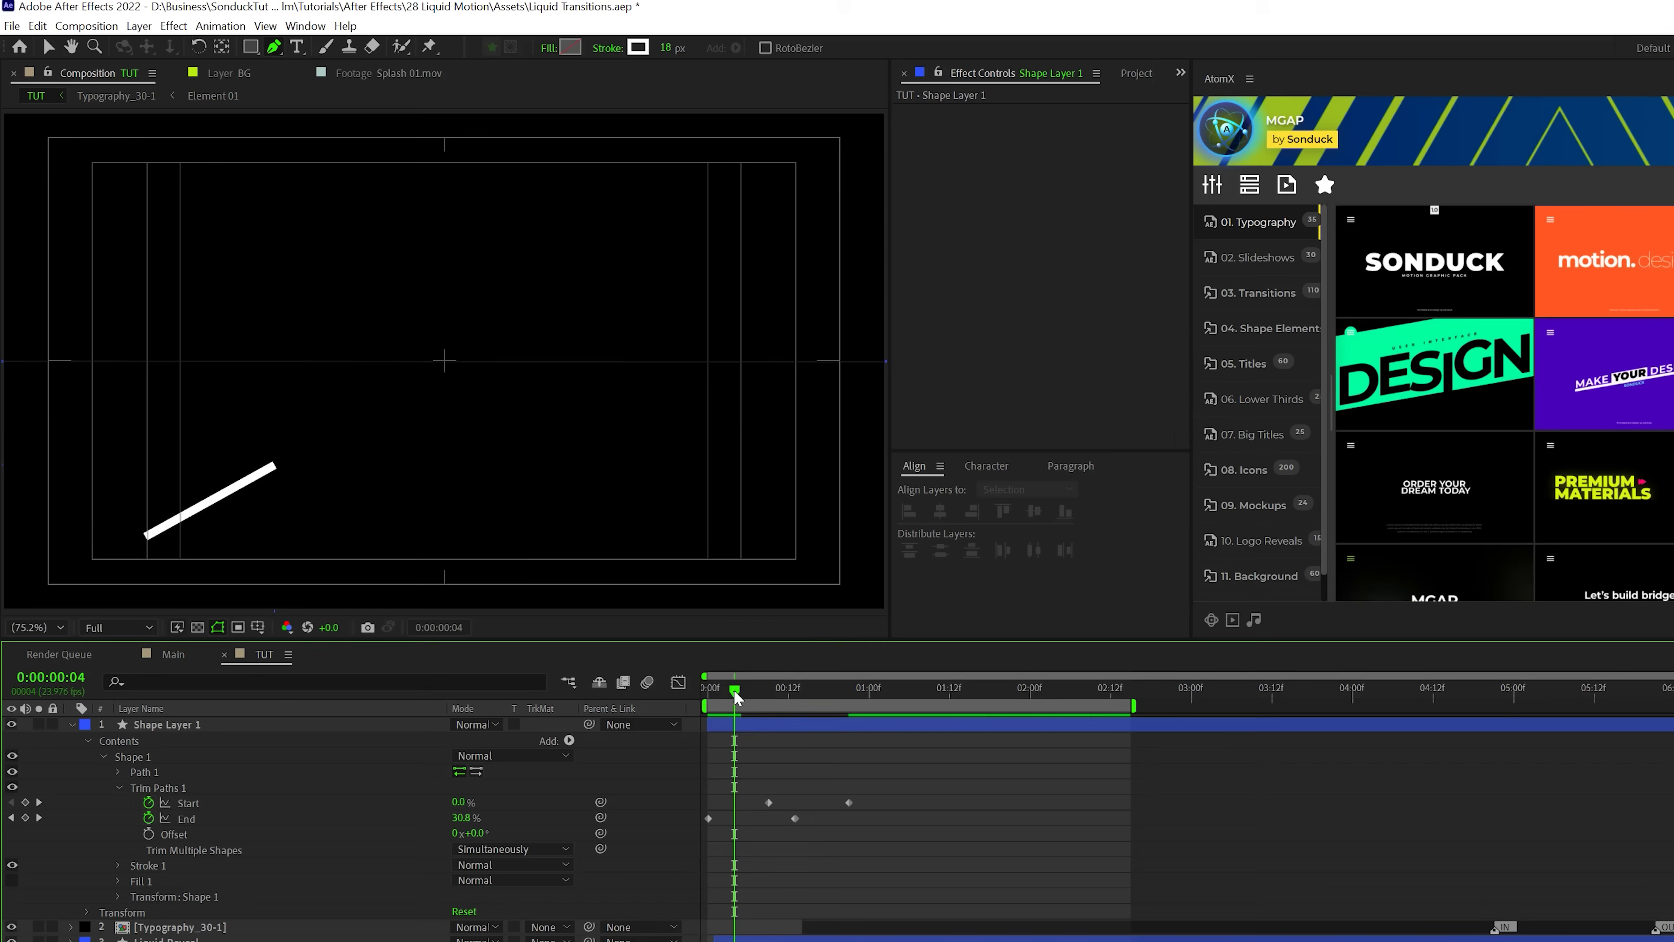
{"action": "left_click_drag", "start_coordinate": [735, 692], "coordinate": [782, 700]}
{"action": "left_click_drag", "start_coordinate": [937, 767], "coordinate": [597, 854]}
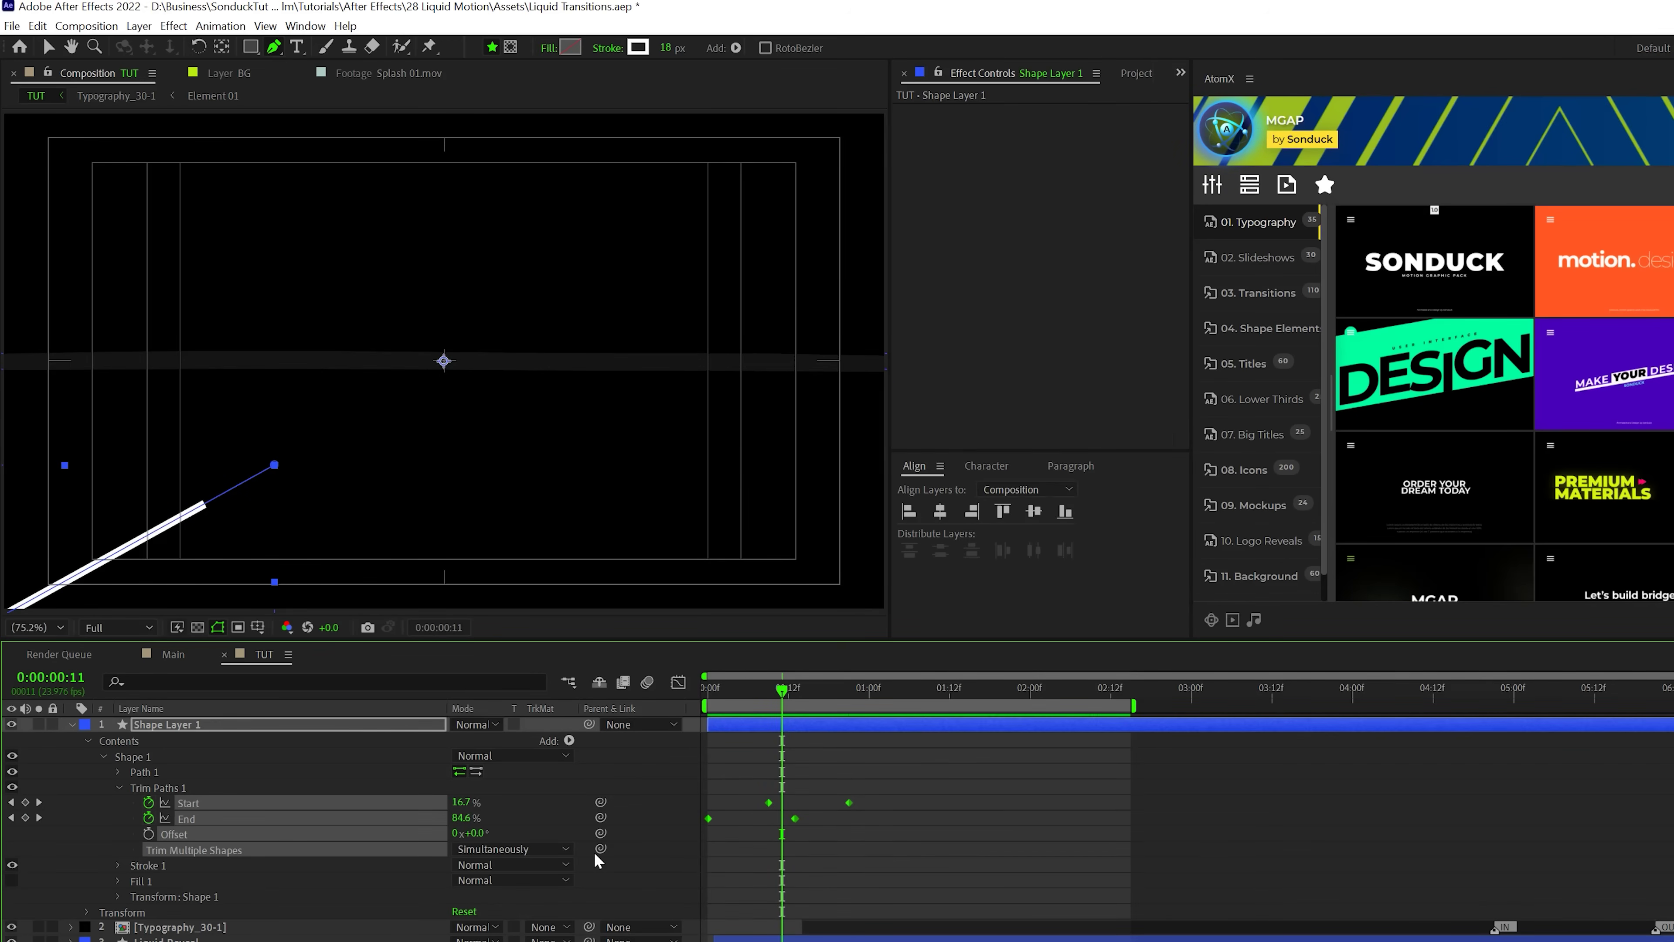
- Extend the influence handles of the Trim Paths' first and last keyframes in the value graph for steep S-curves, and play back the result
{"action": "left_click", "coordinate": [682, 684]}
{"action": "left_click_drag", "start_coordinate": [903, 730], "coordinate": [719, 823]}
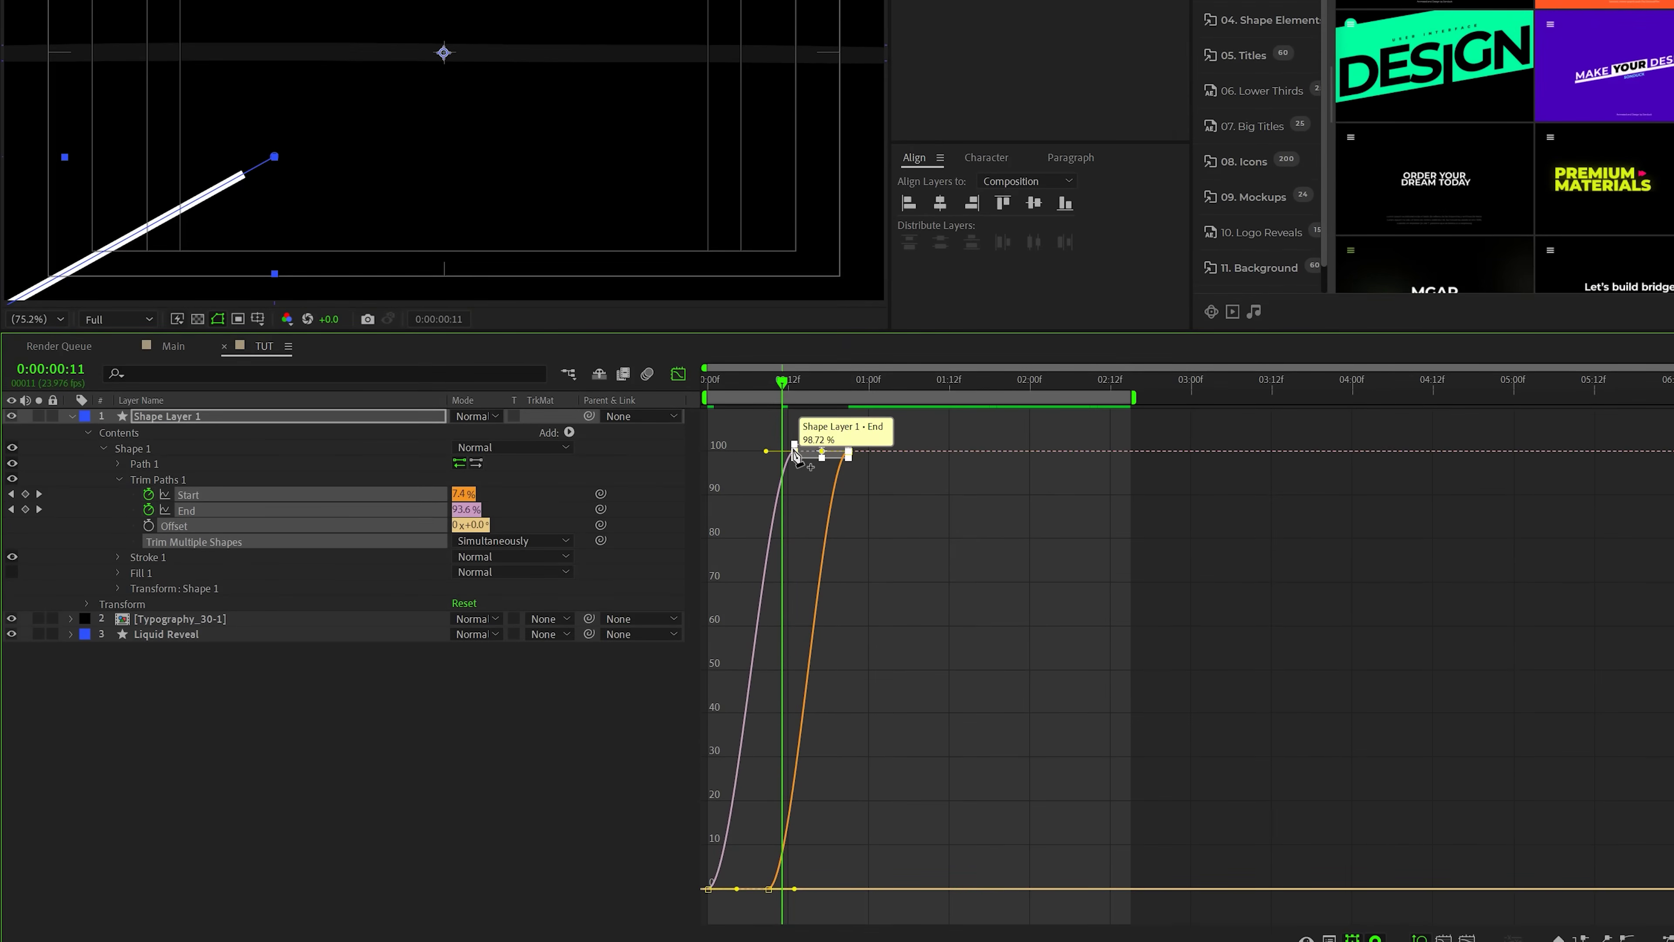
{"action": "left_click_drag", "start_coordinate": [766, 451], "coordinate": [707, 451]}
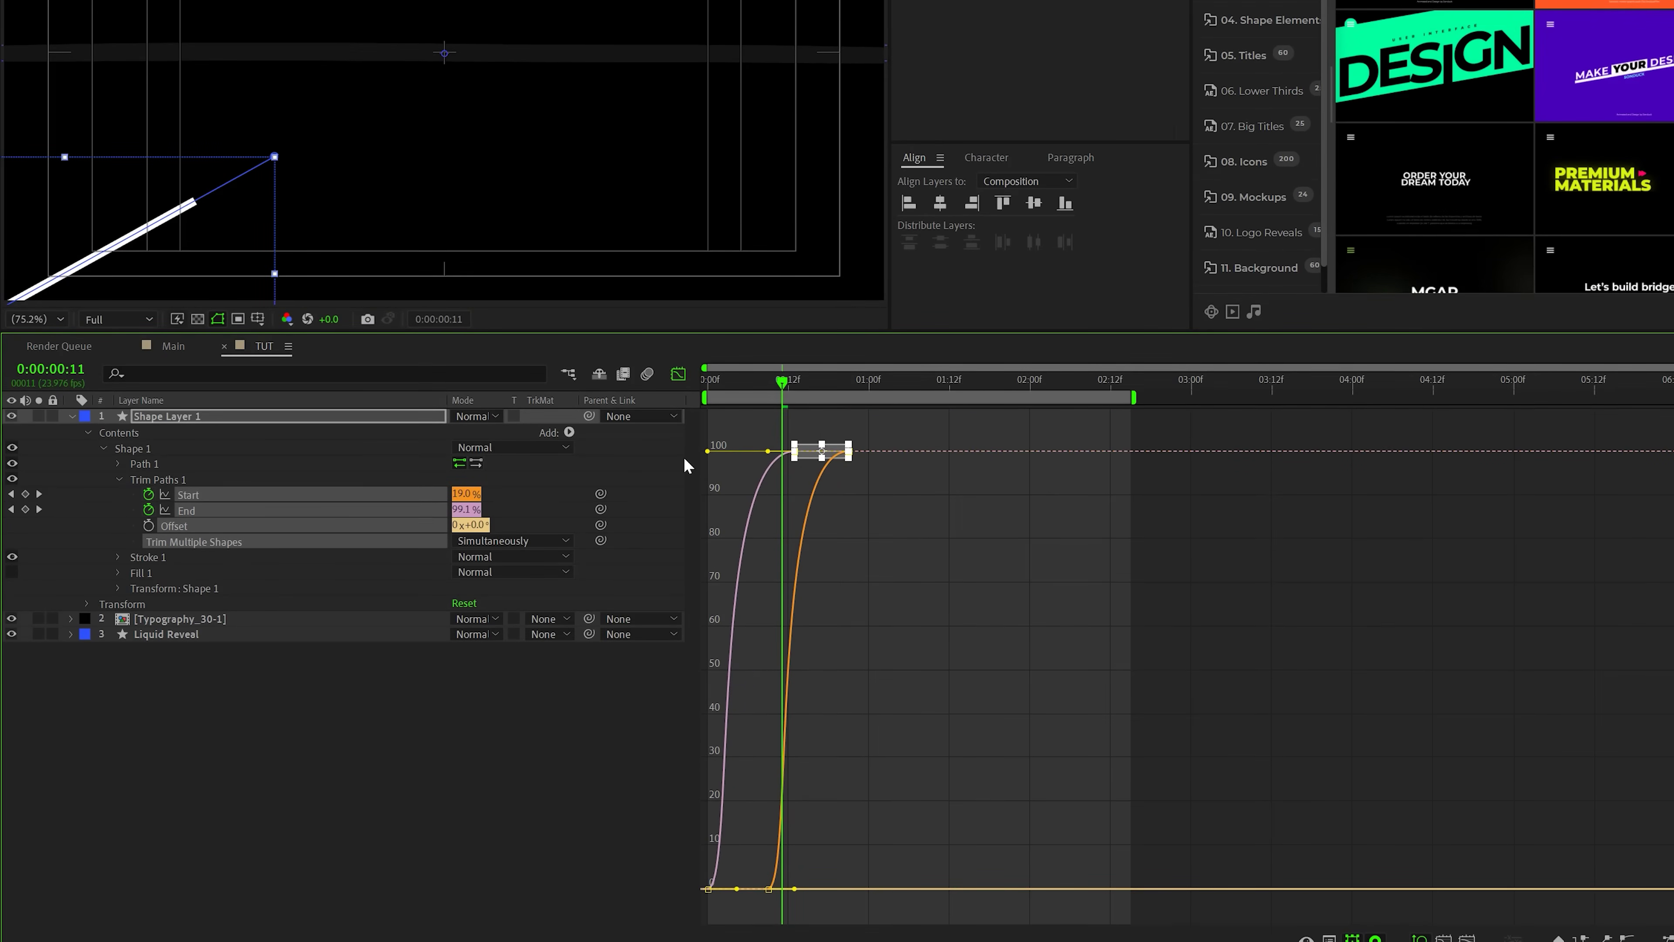
{"action": "left_click_drag", "start_coordinate": [887, 828], "coordinate": [689, 912]}
{"action": "left_click_drag", "start_coordinate": [794, 883], "coordinate": [903, 886]}
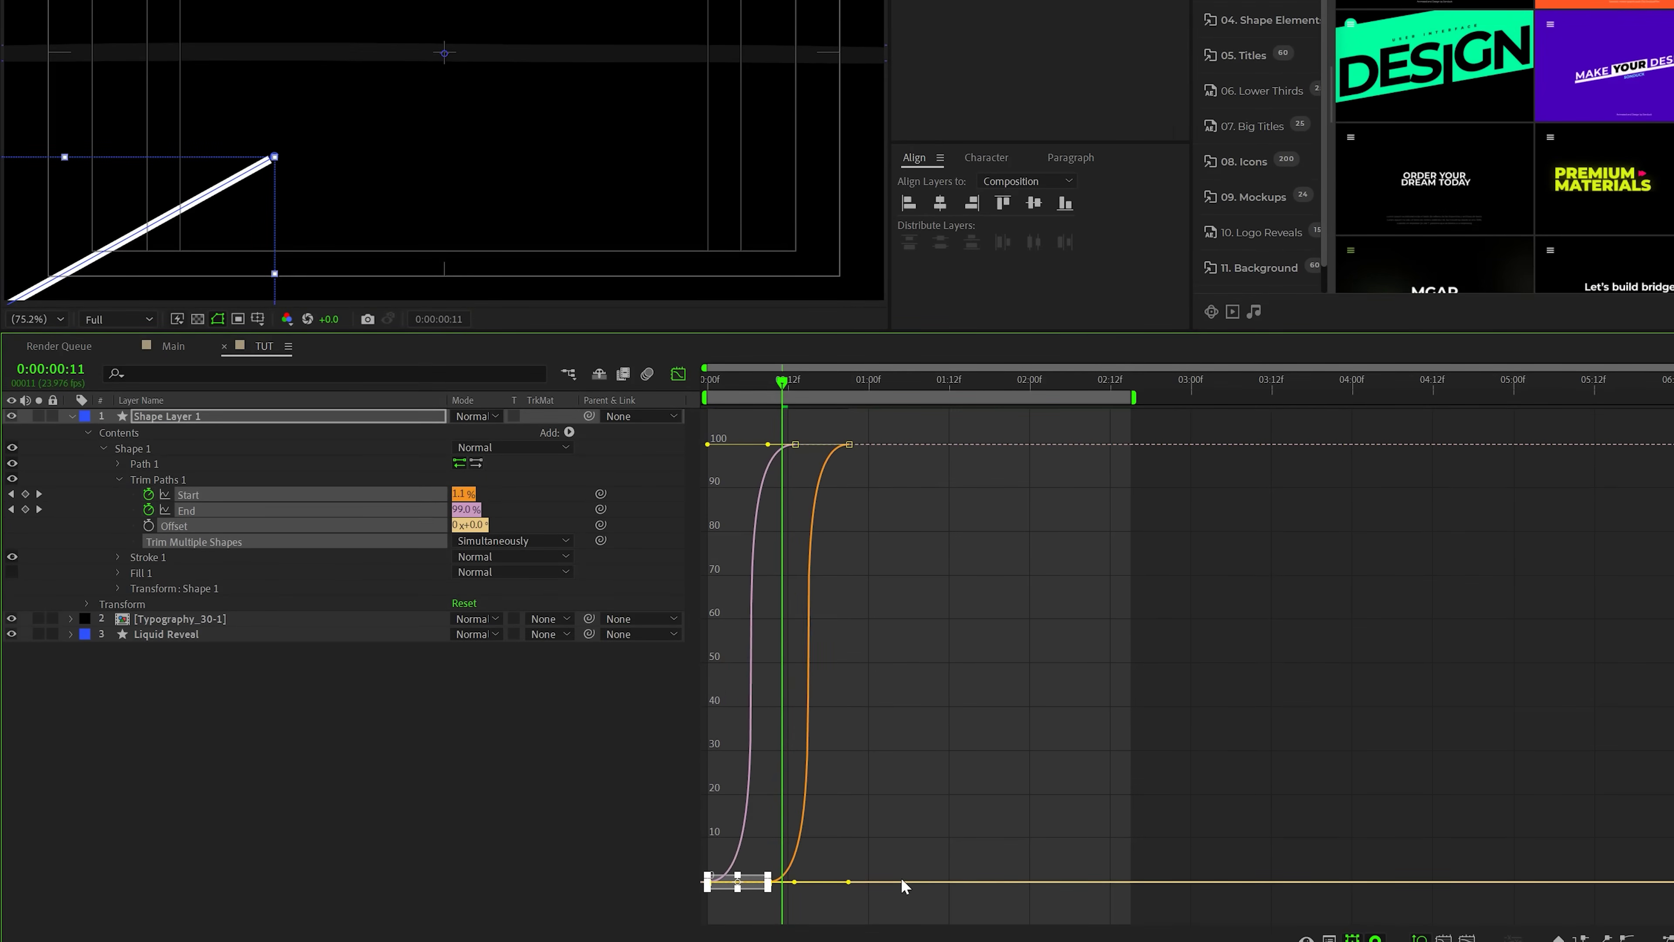
{"action": "left_click", "coordinate": [678, 374]}
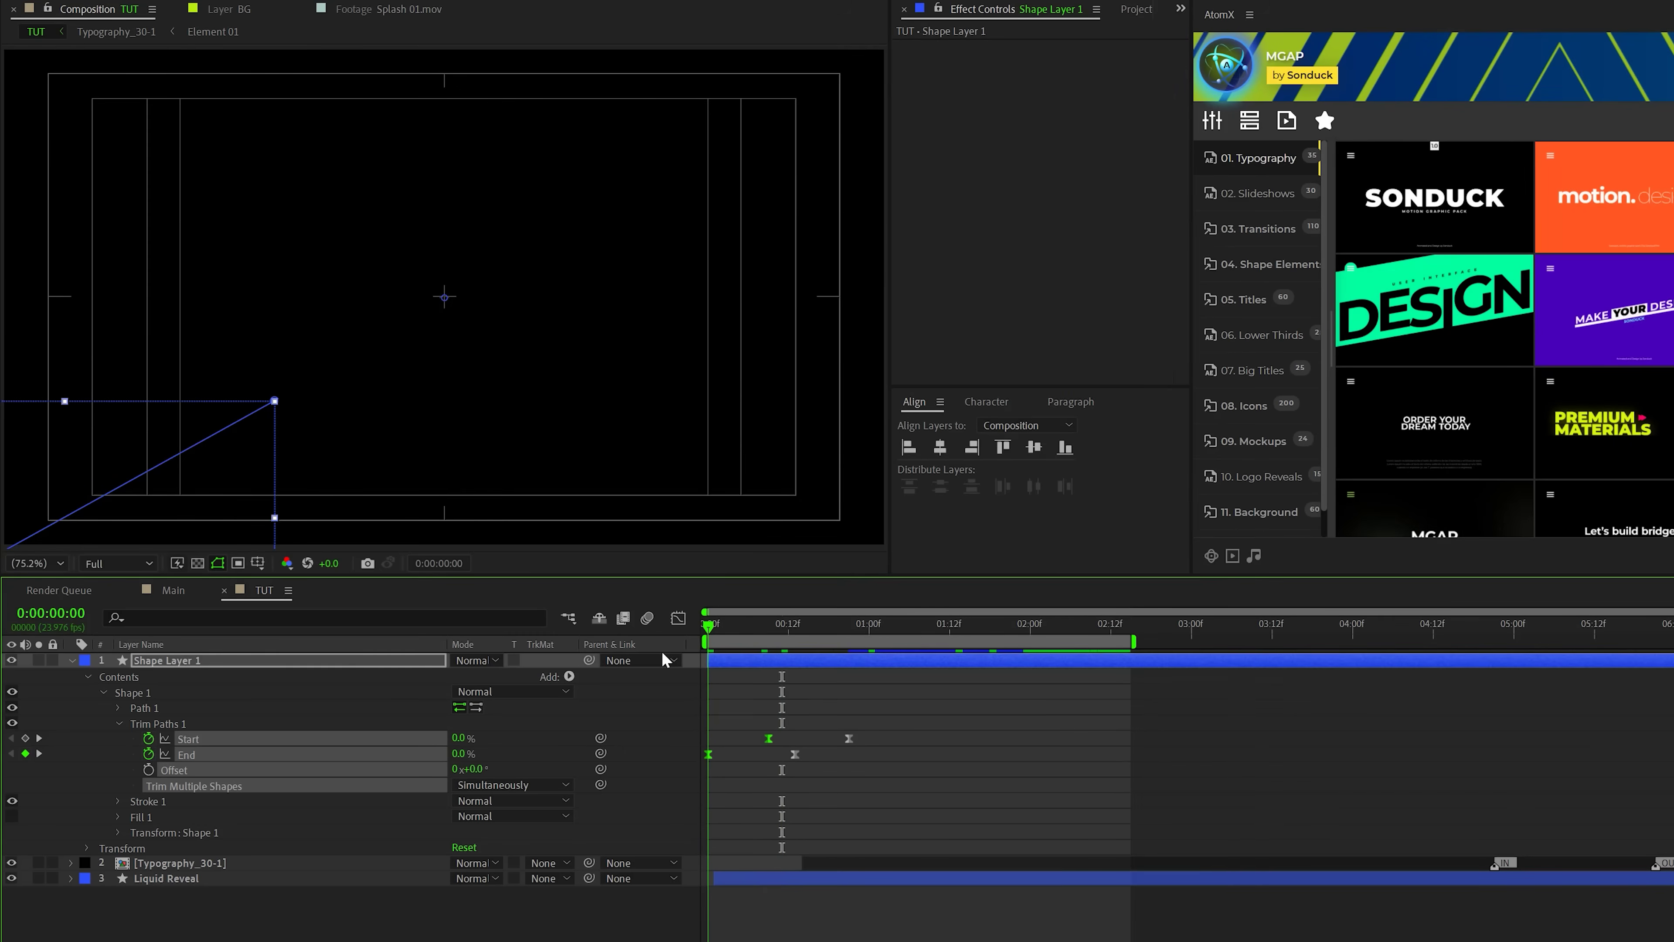
{"action": "key", "text": "Home"}
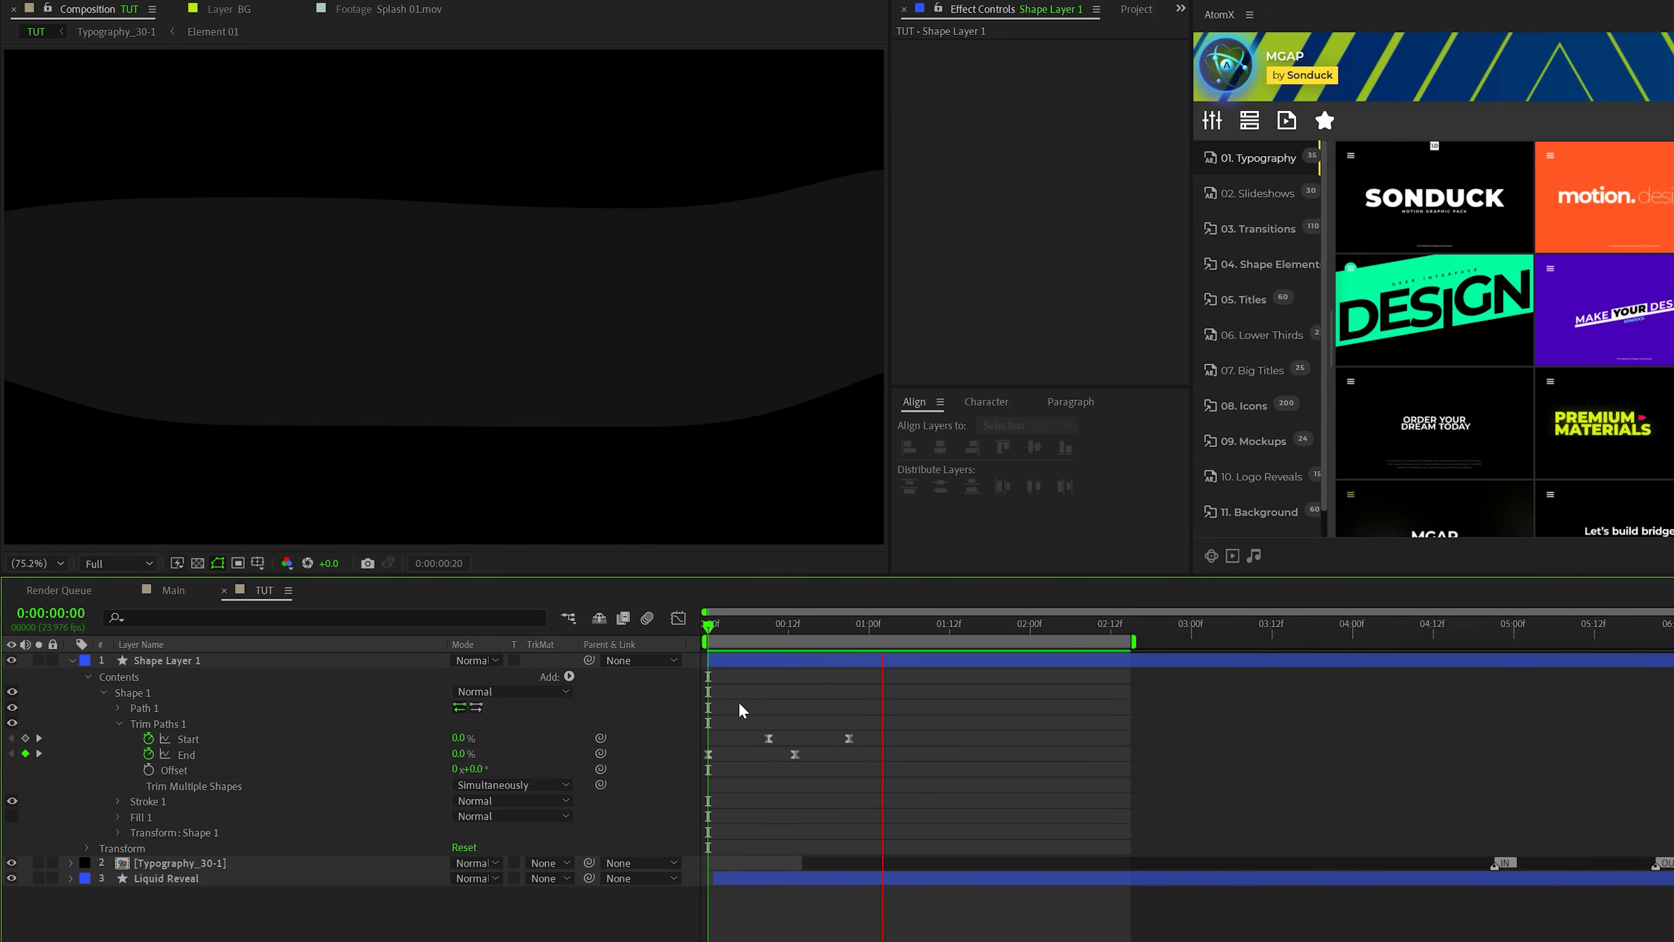
{"action": "key", "text": "space"}
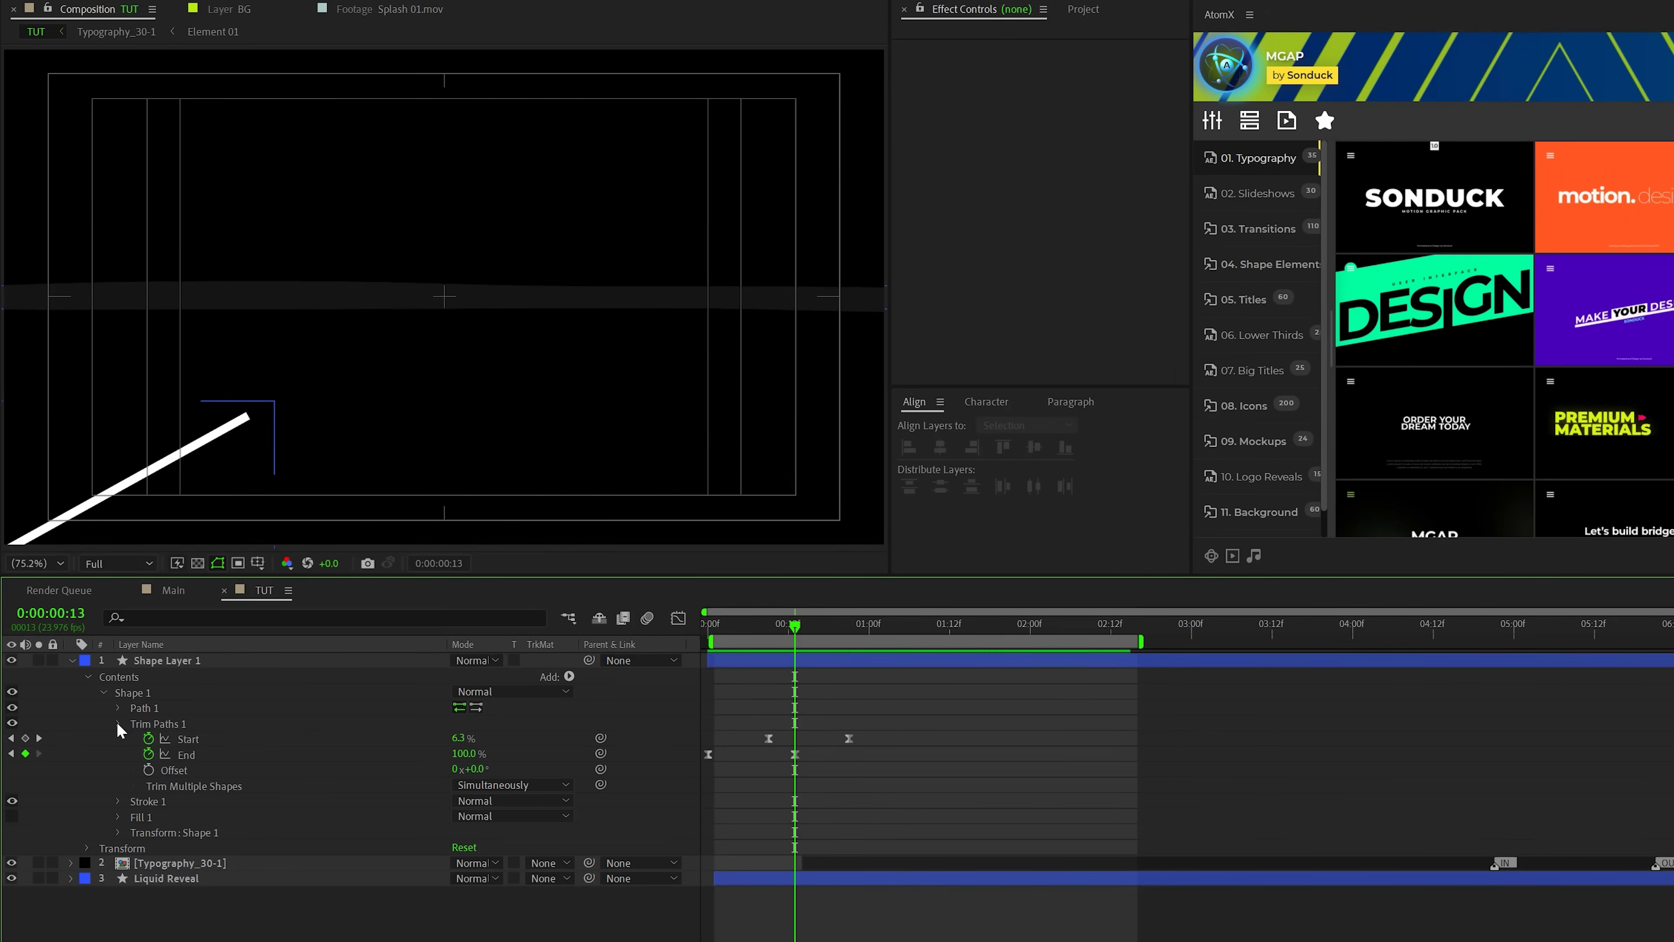
- Set the line stroke's Taper Start Length to 63% and End Length to 60%
{"action": "left_click", "coordinate": [116, 722]}
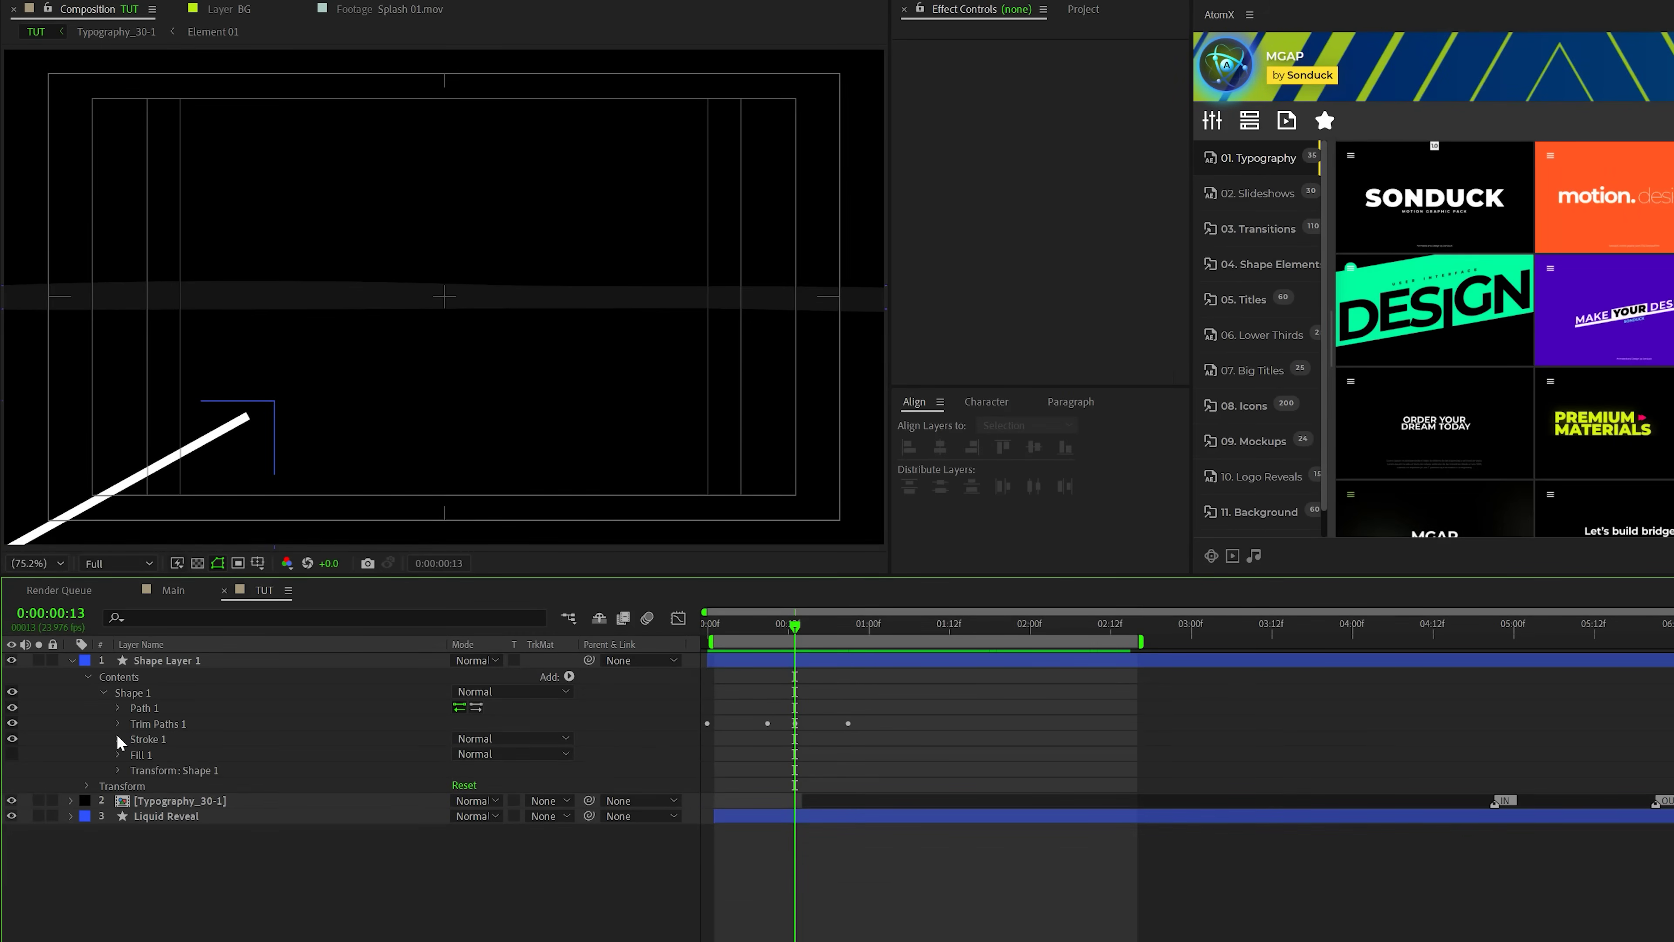
{"action": "left_click", "coordinate": [117, 734]}
{"action": "left_click", "coordinate": [130, 880]}
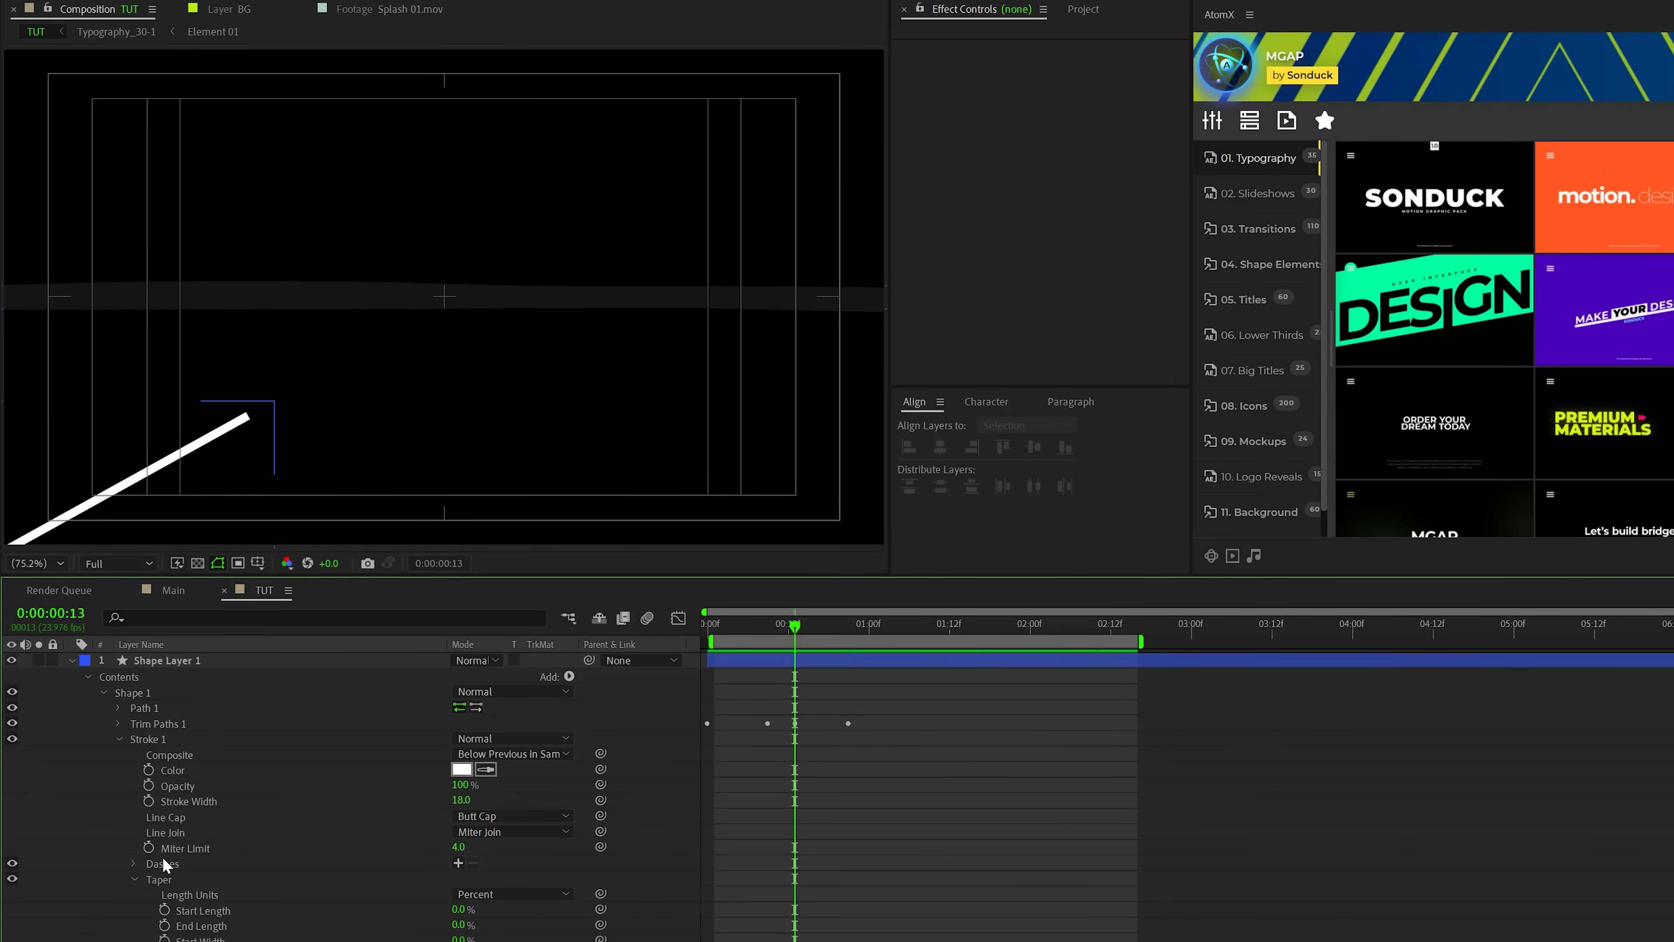
{"action": "left_click_drag", "start_coordinate": [458, 797], "coordinate": [513, 797]}
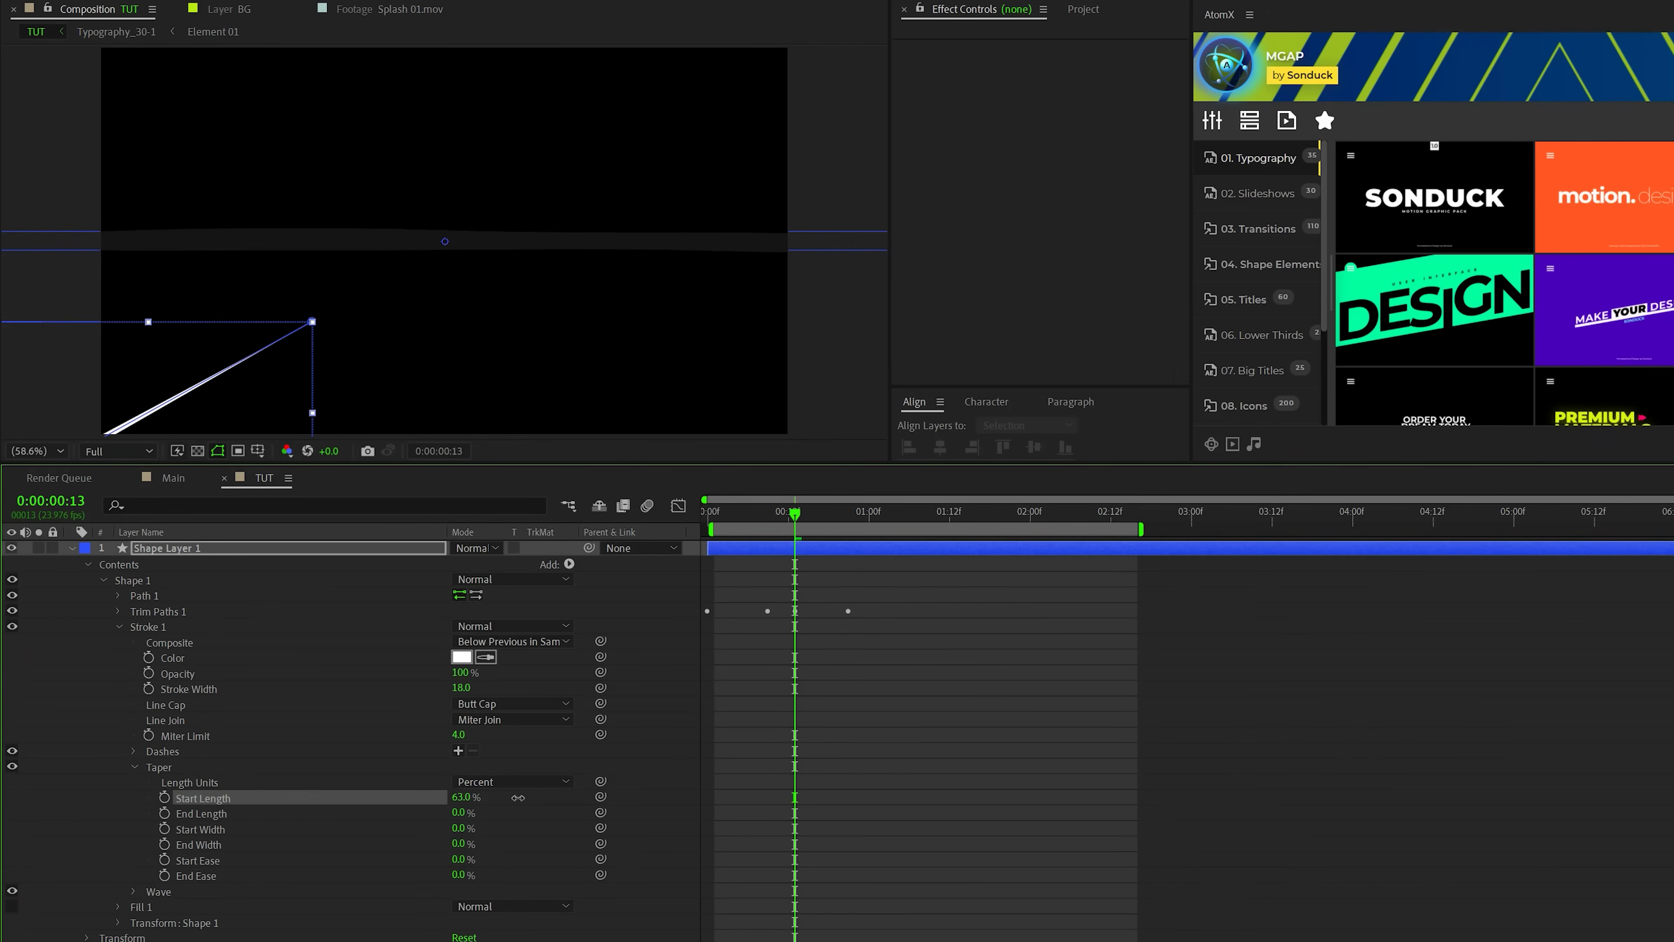
{"action": "left_click", "coordinate": [464, 815]}
{"action": "type", "text": "60"}
{"action": "left_click", "coordinate": [524, 836]}
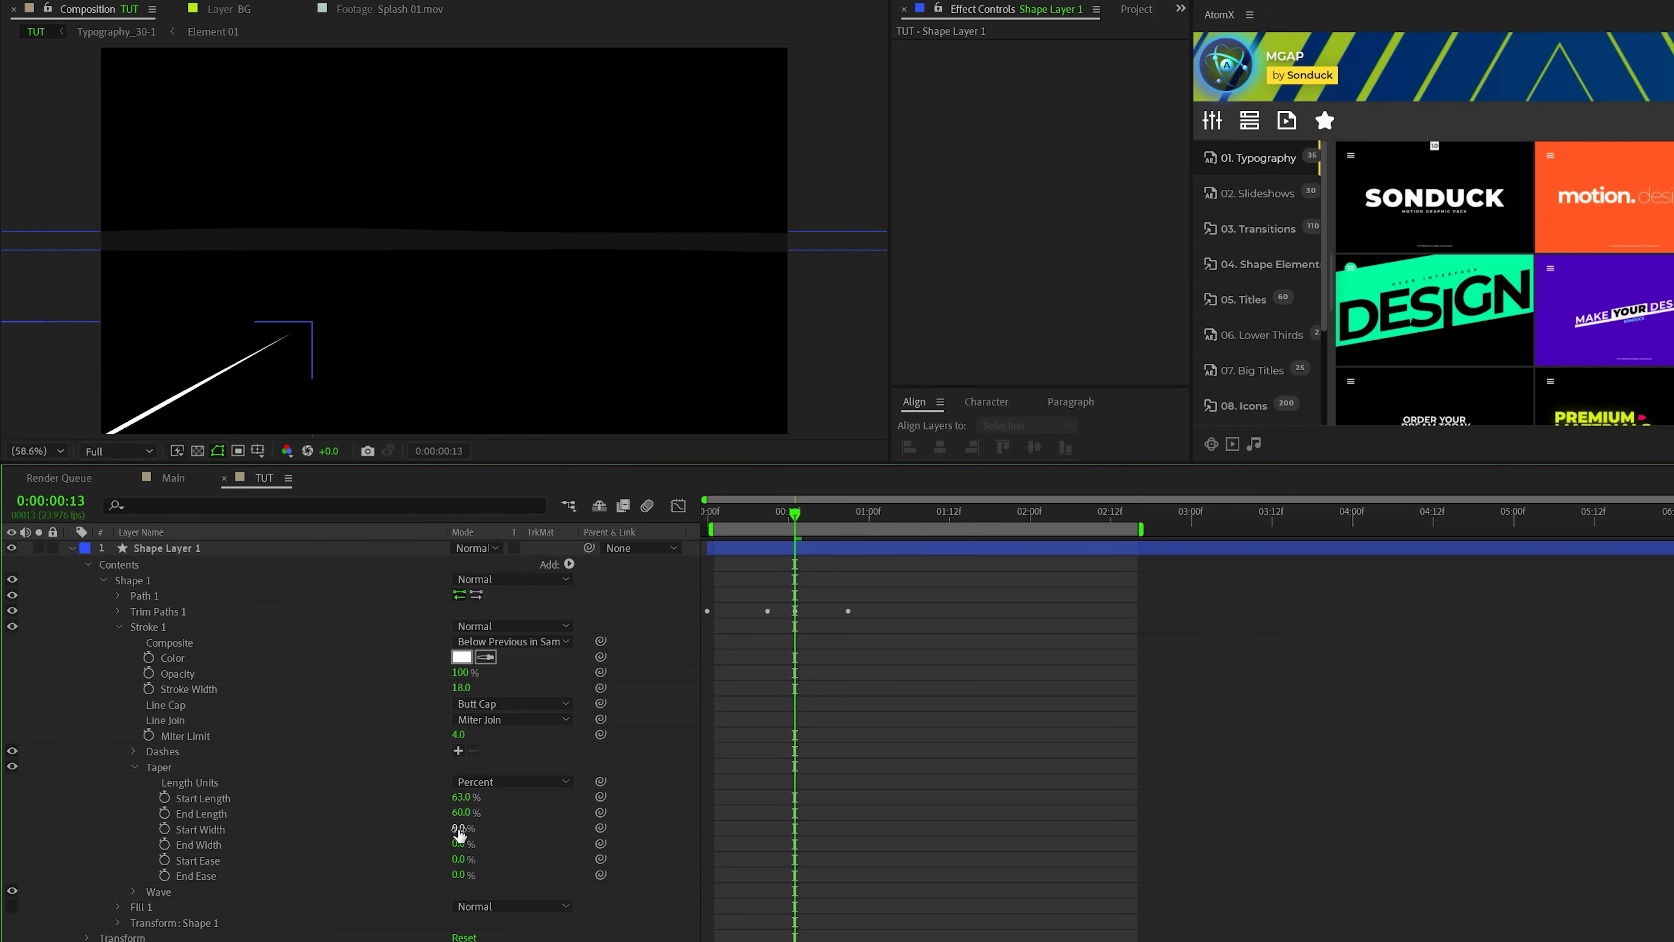
- Set the stroke taper's Start Width to 5%, Start Ease to 60% and End Ease to 20%, and preview the line
{"action": "left_click_drag", "start_coordinate": [460, 834], "coordinate": [462, 831]}
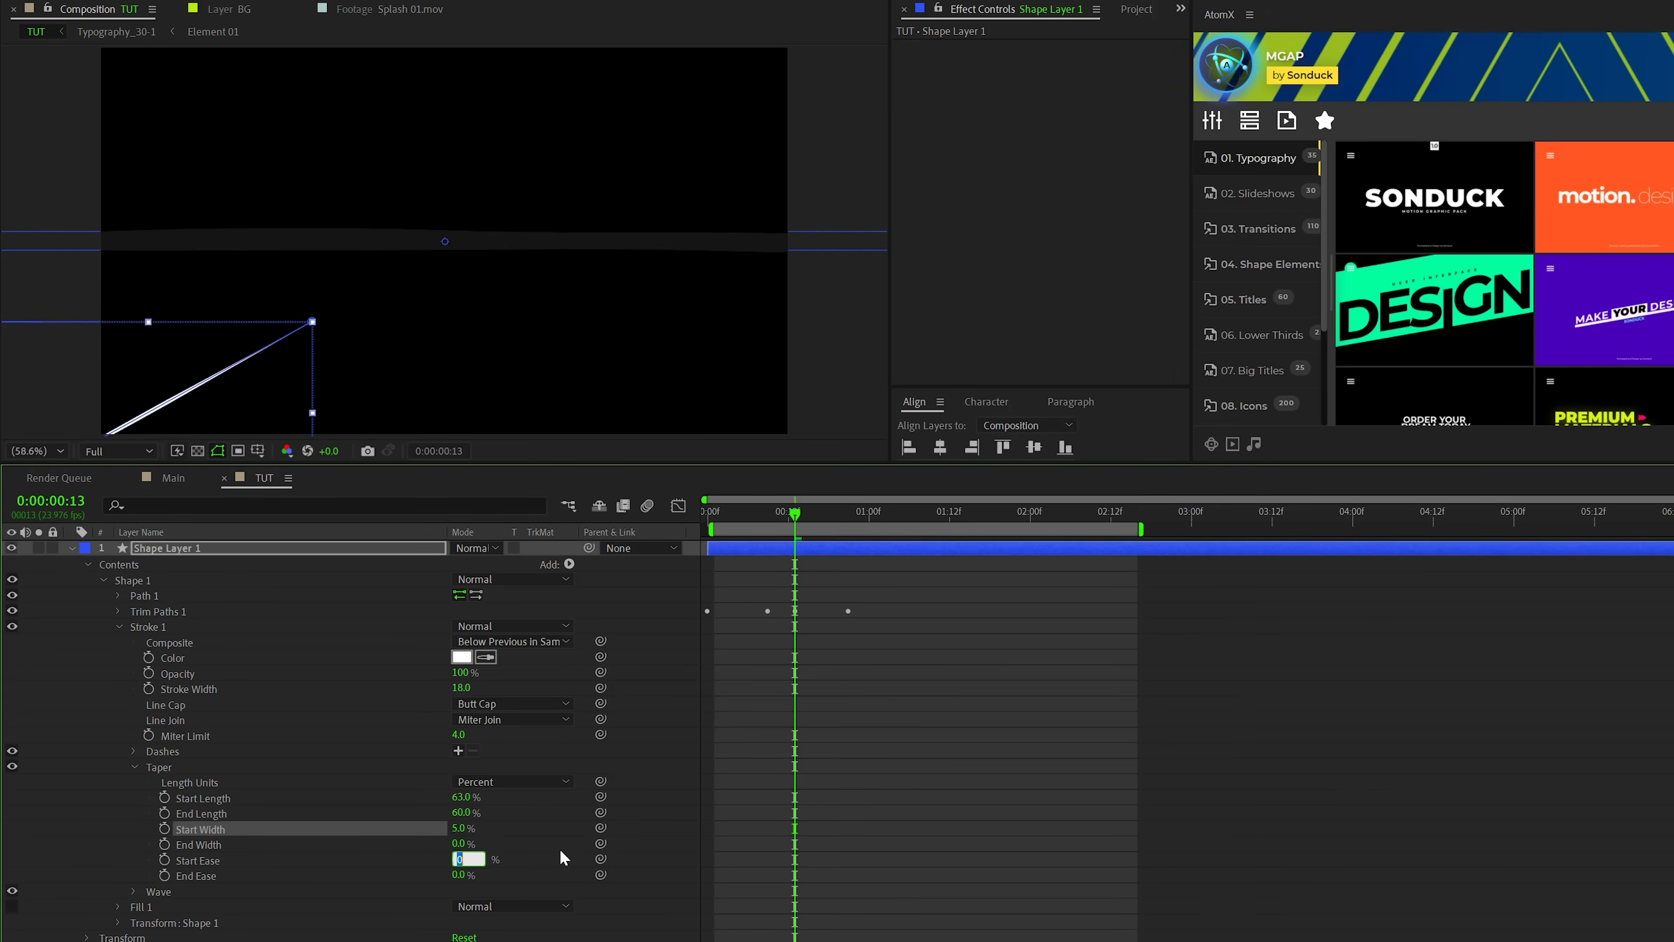
{"action": "type", "text": "0"}
{"action": "left_click", "coordinate": [490, 867]}
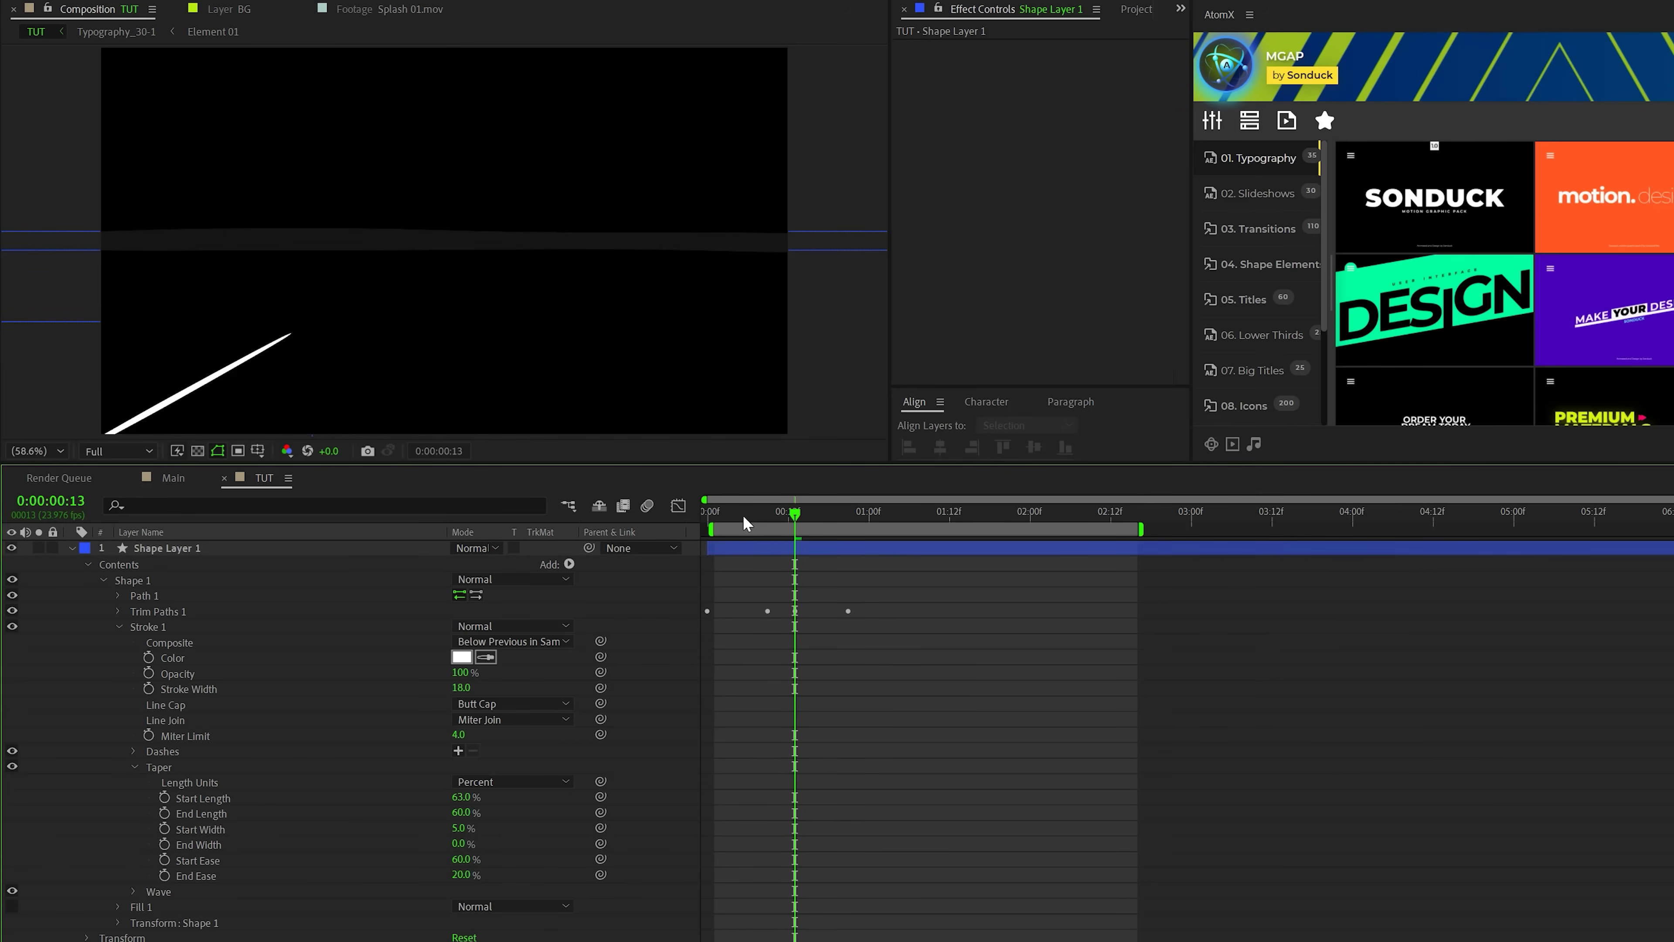
{"action": "key", "text": "space"}
{"action": "left_click_drag", "start_coordinate": [796, 524], "coordinate": [747, 547]}
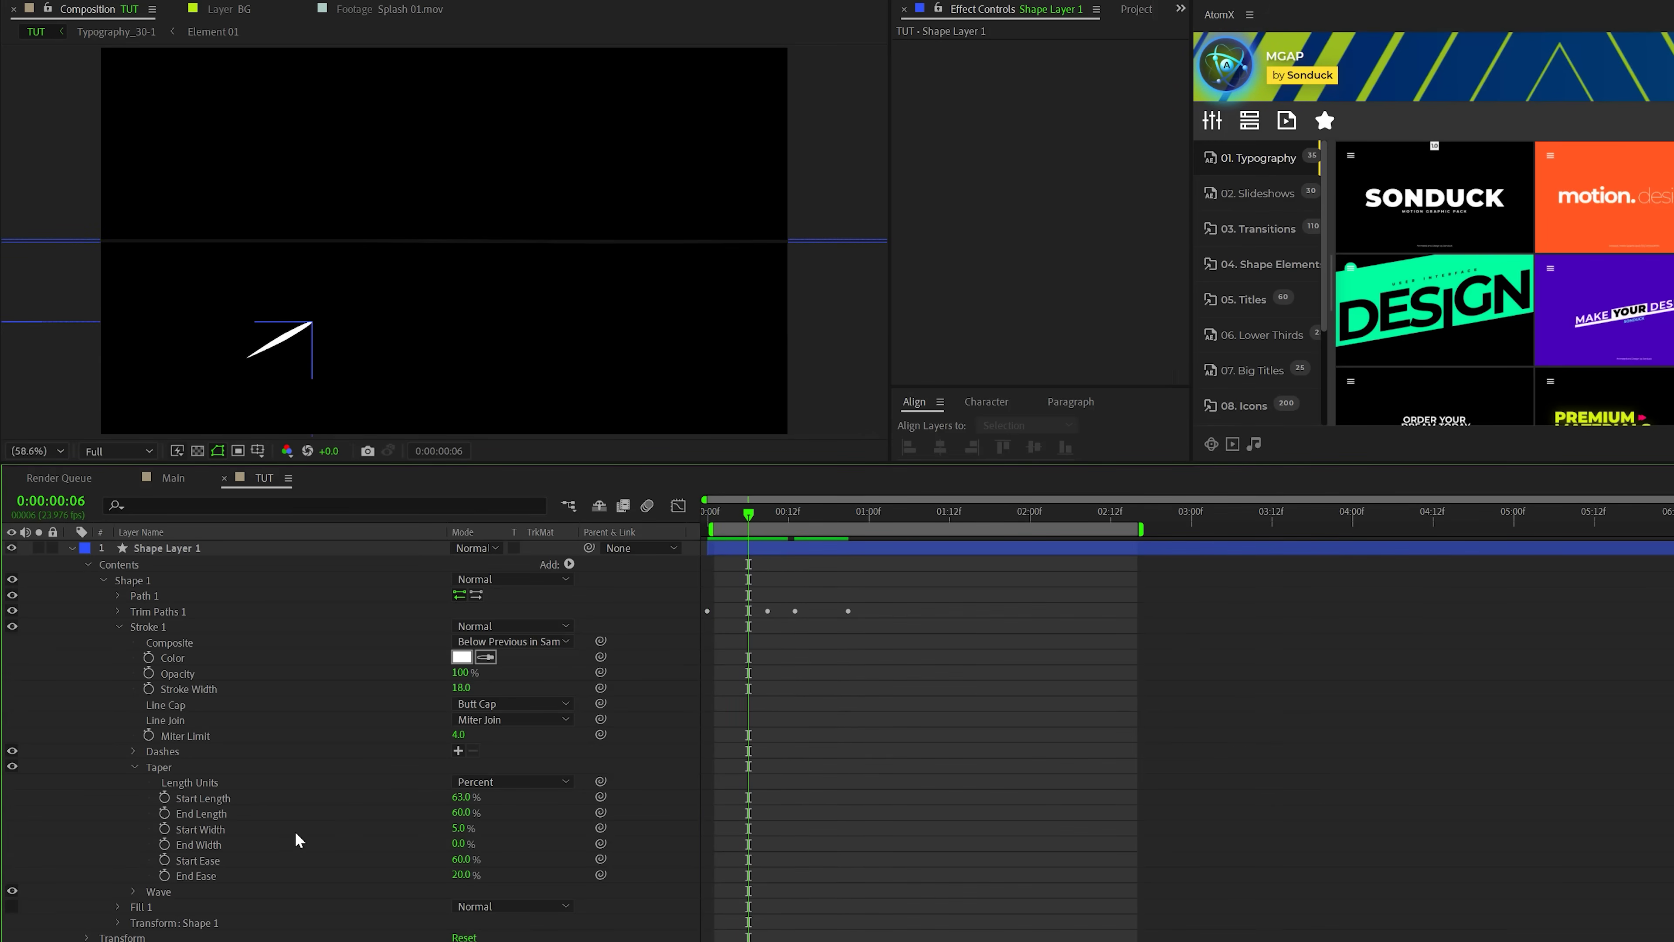
- Set the stroke's Wave Amount to 6% and play back the animation from the beginning
{"action": "left_click", "coordinate": [132, 766]}
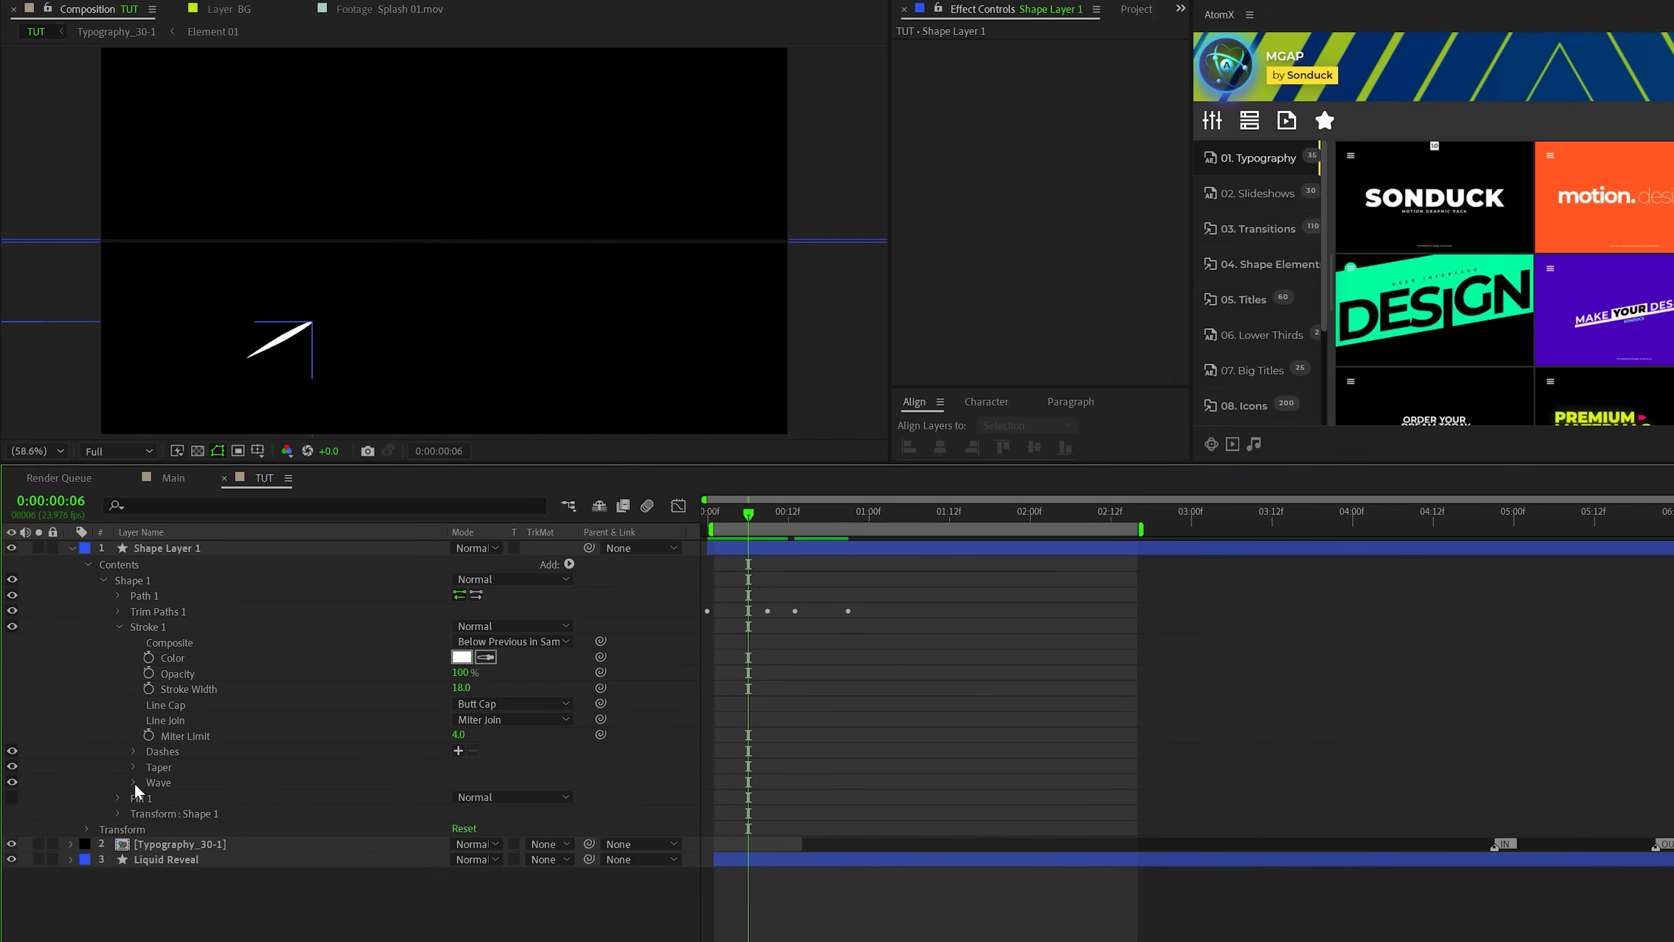
{"action": "left_click", "coordinate": [135, 782]}
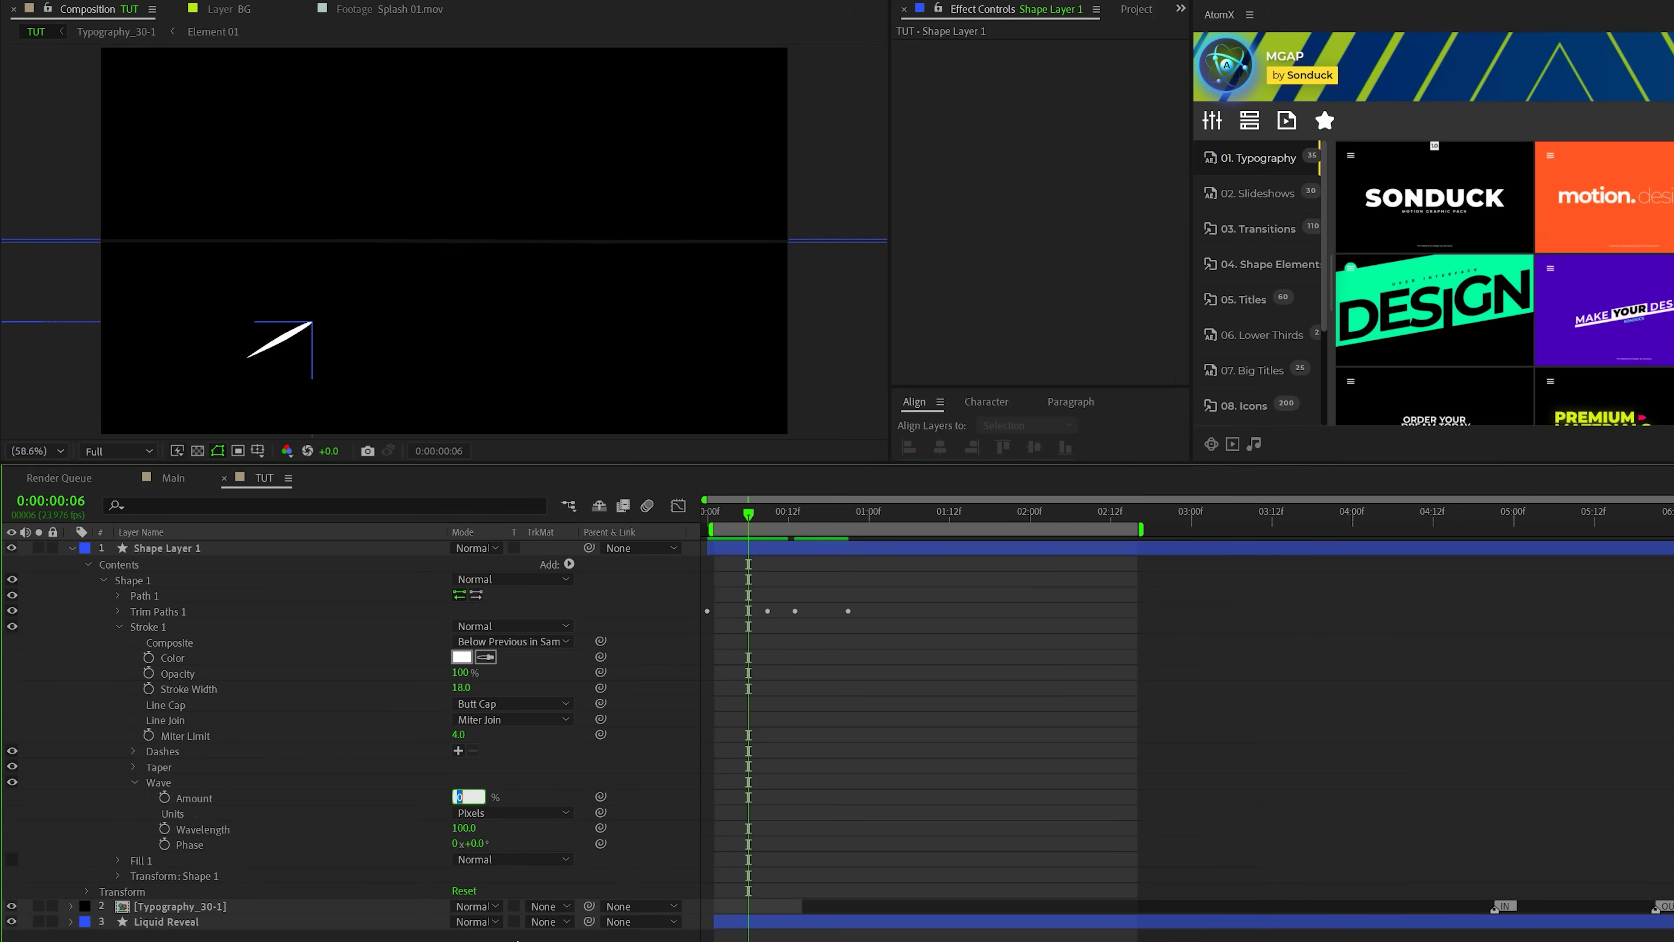
{"action": "key", "text": "Return"}
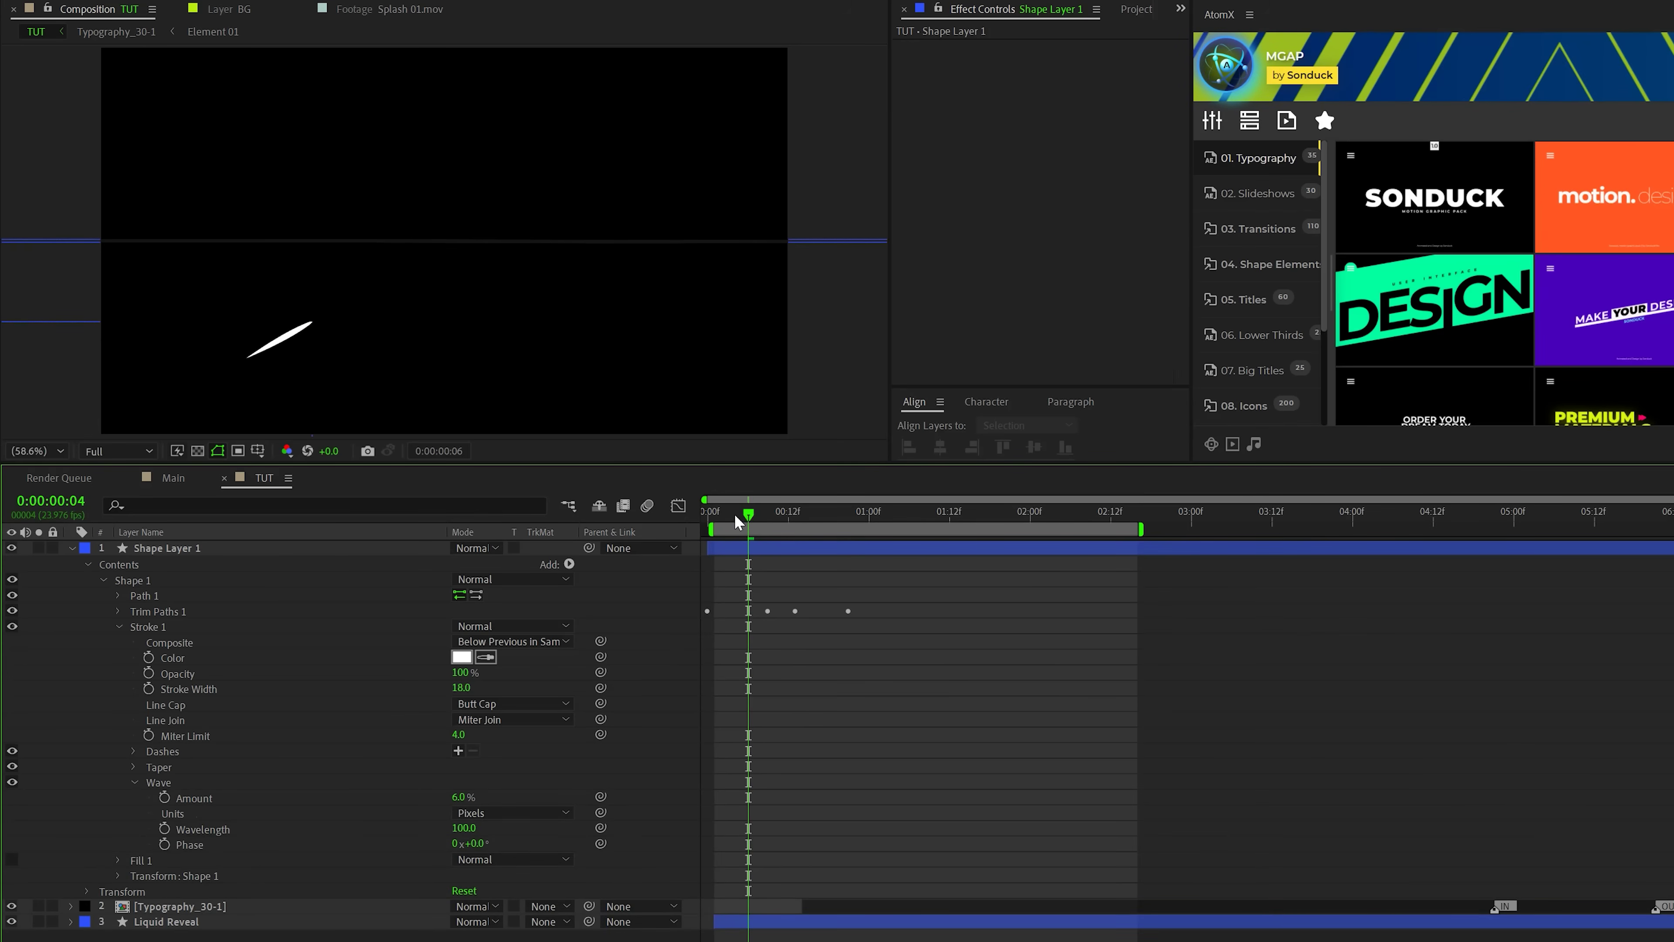
{"action": "left_click_drag", "start_coordinate": [737, 521], "coordinate": [709, 521]}
{"action": "key", "text": "space"}
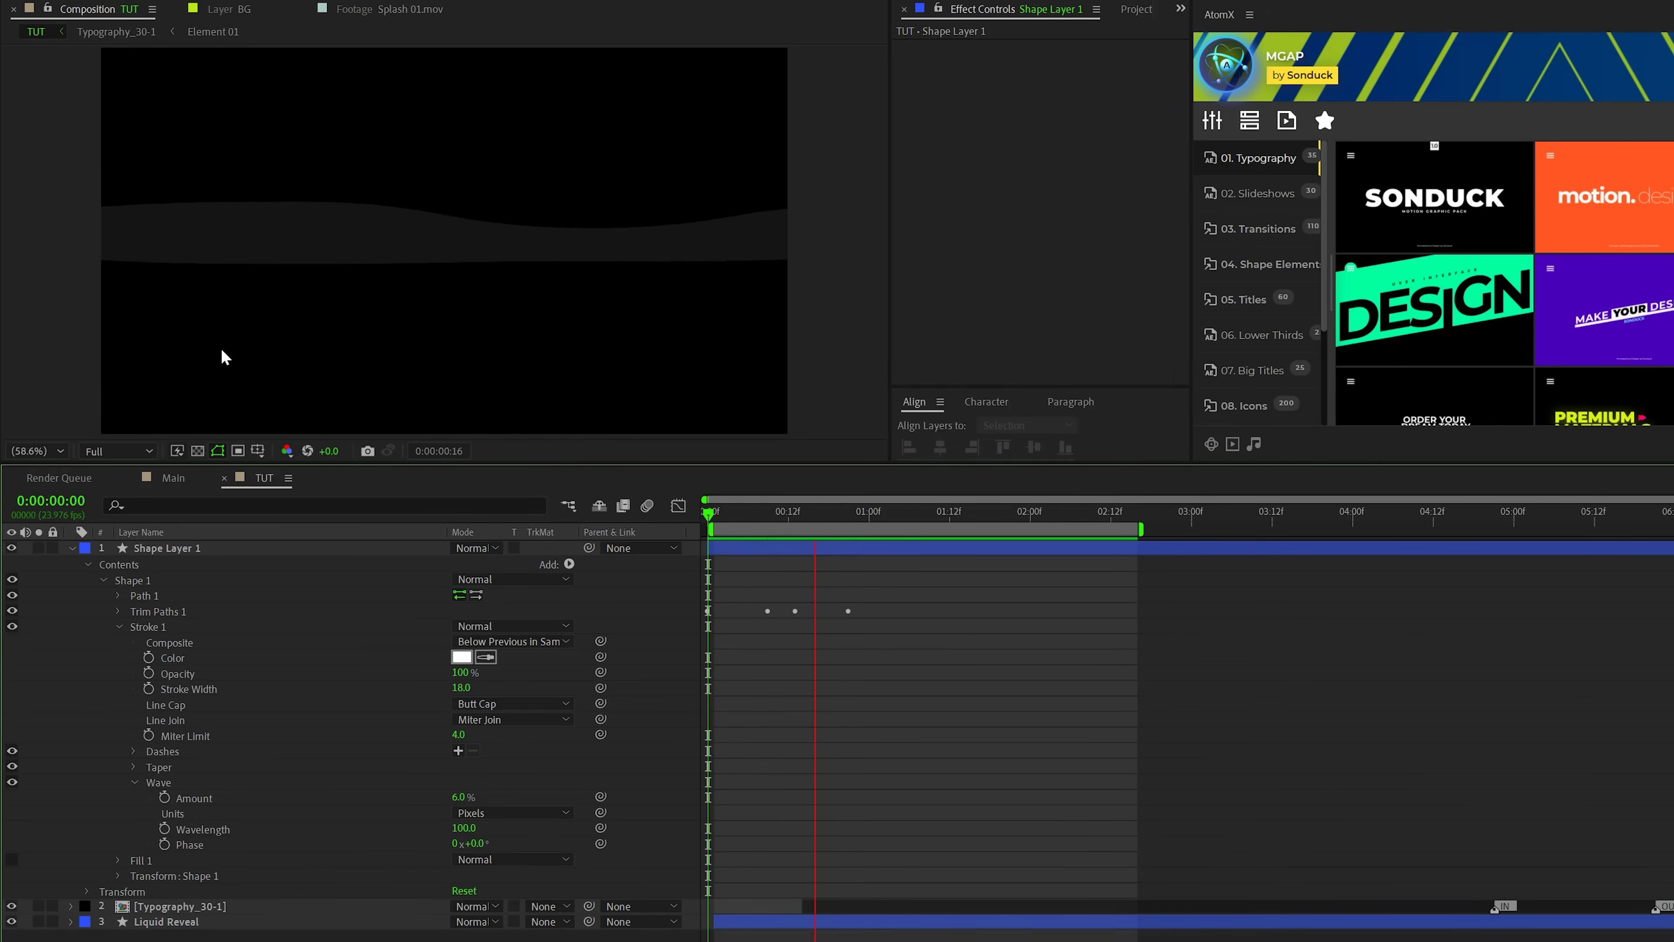
{"action": "key", "text": "space"}
- Apply the Roughen Edges effect to the line's shape layer at 0:00:00:13
{"action": "left_click", "coordinate": [796, 517]}
{"action": "left_click", "coordinate": [194, 548]}
{"action": "key", "text": "u"}
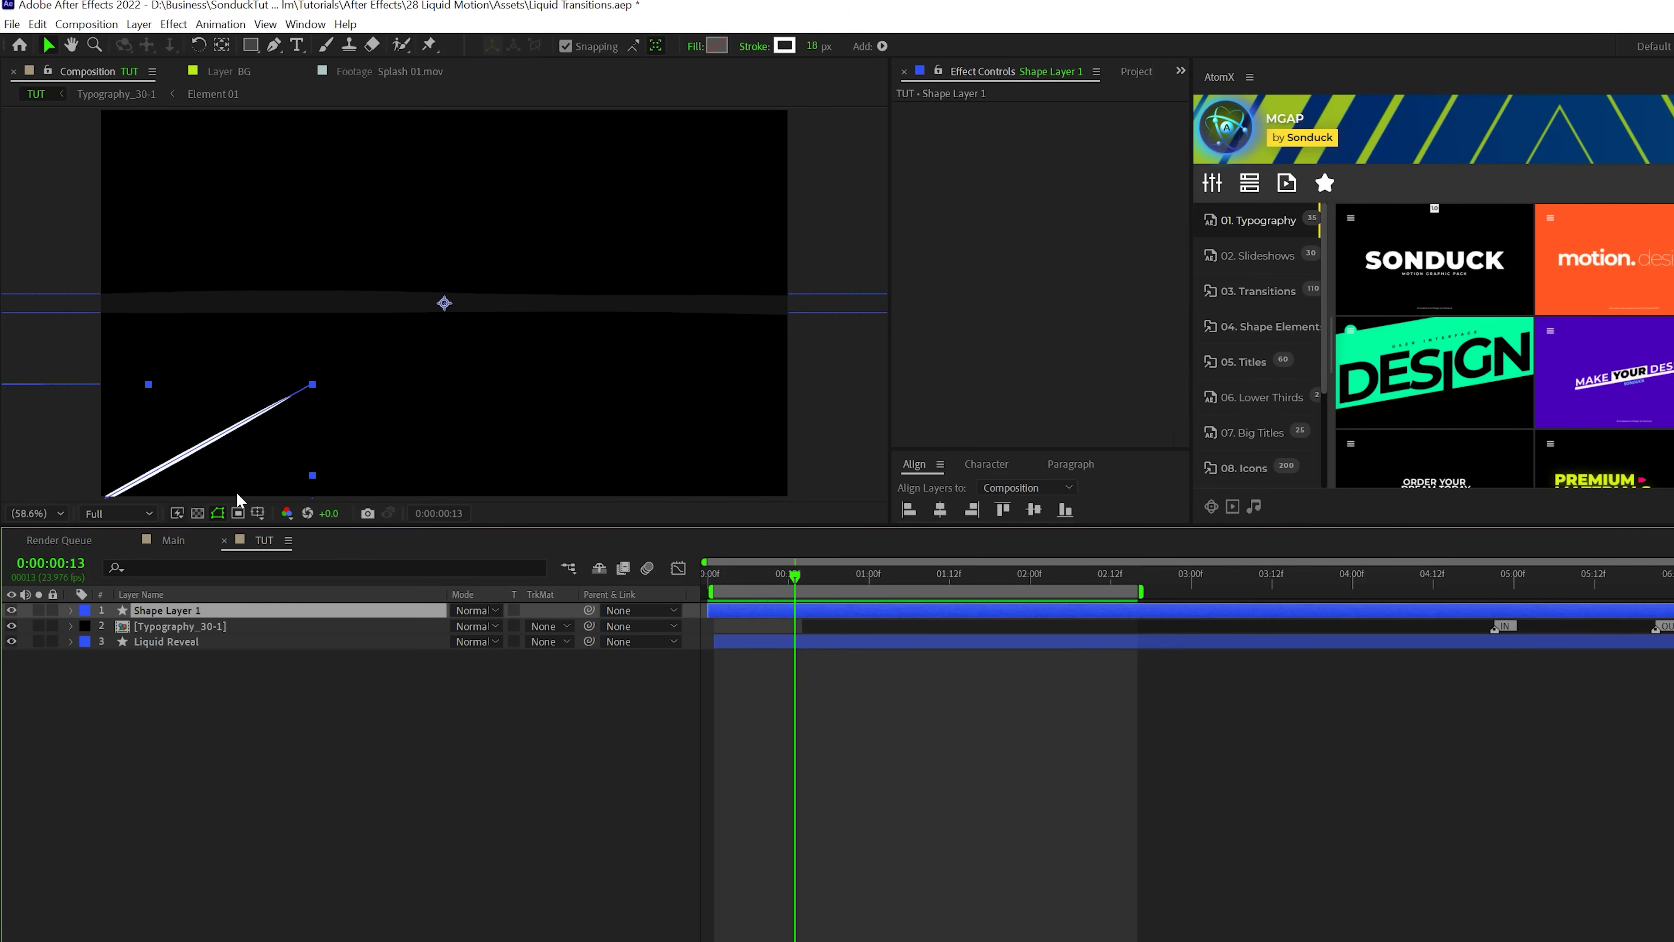
{"action": "left_click_drag", "start_coordinate": [295, 527], "coordinate": [295, 623]}
{"action": "left_click", "coordinate": [173, 23]}
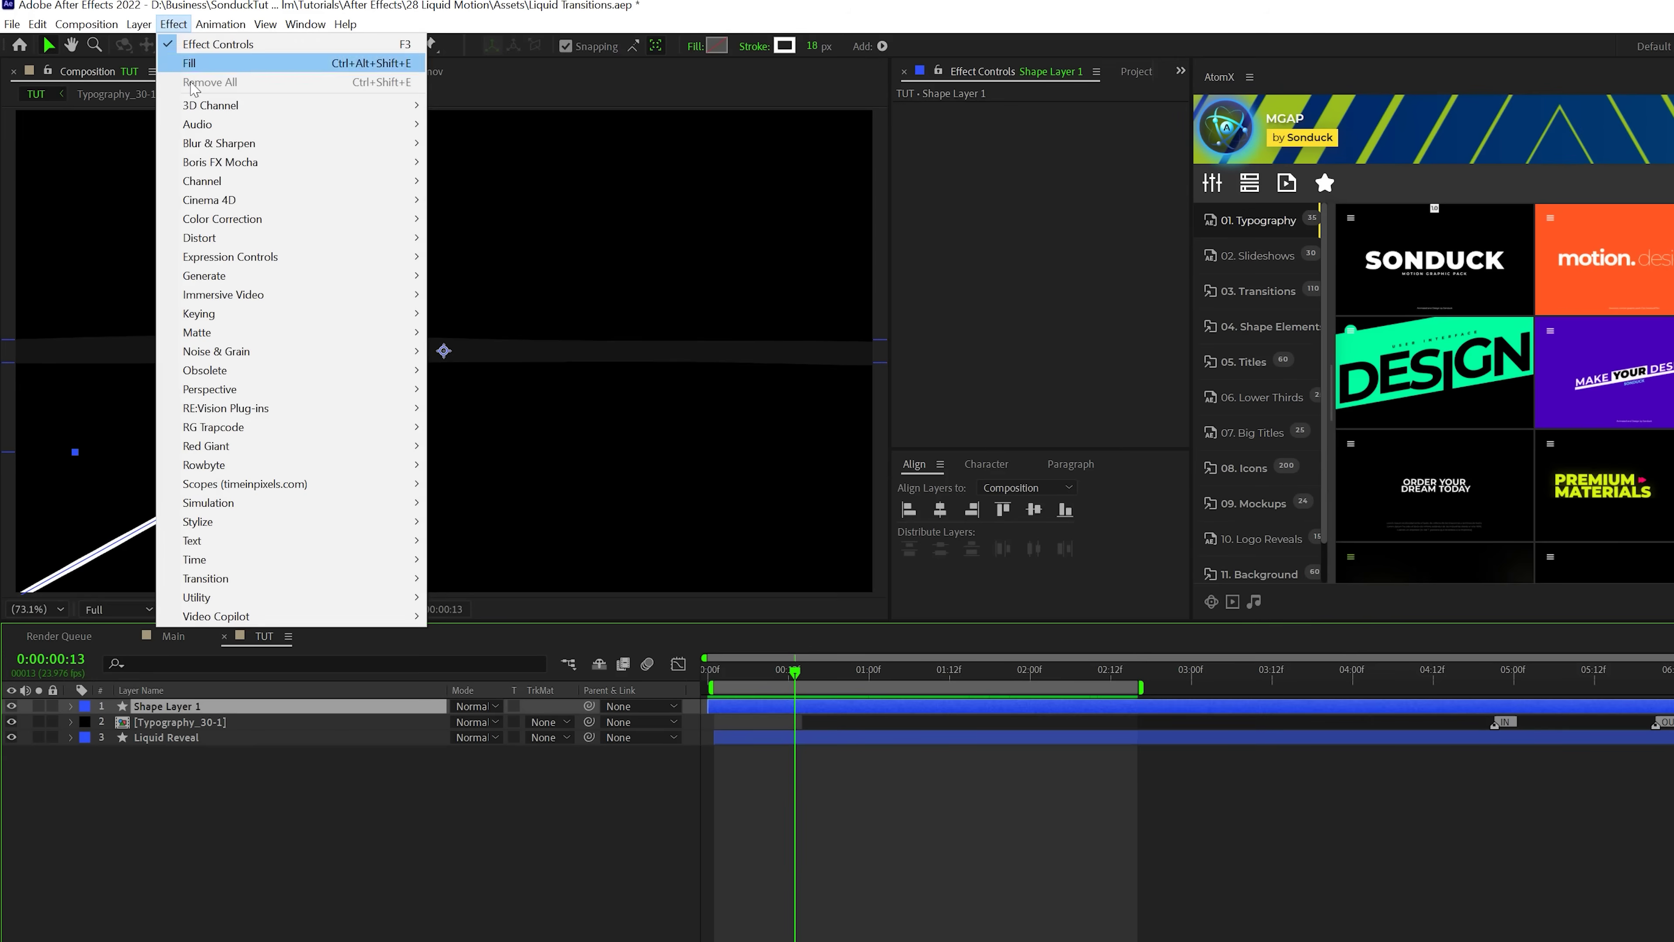
{"action": "mouse_move", "coordinate": [224, 522]}
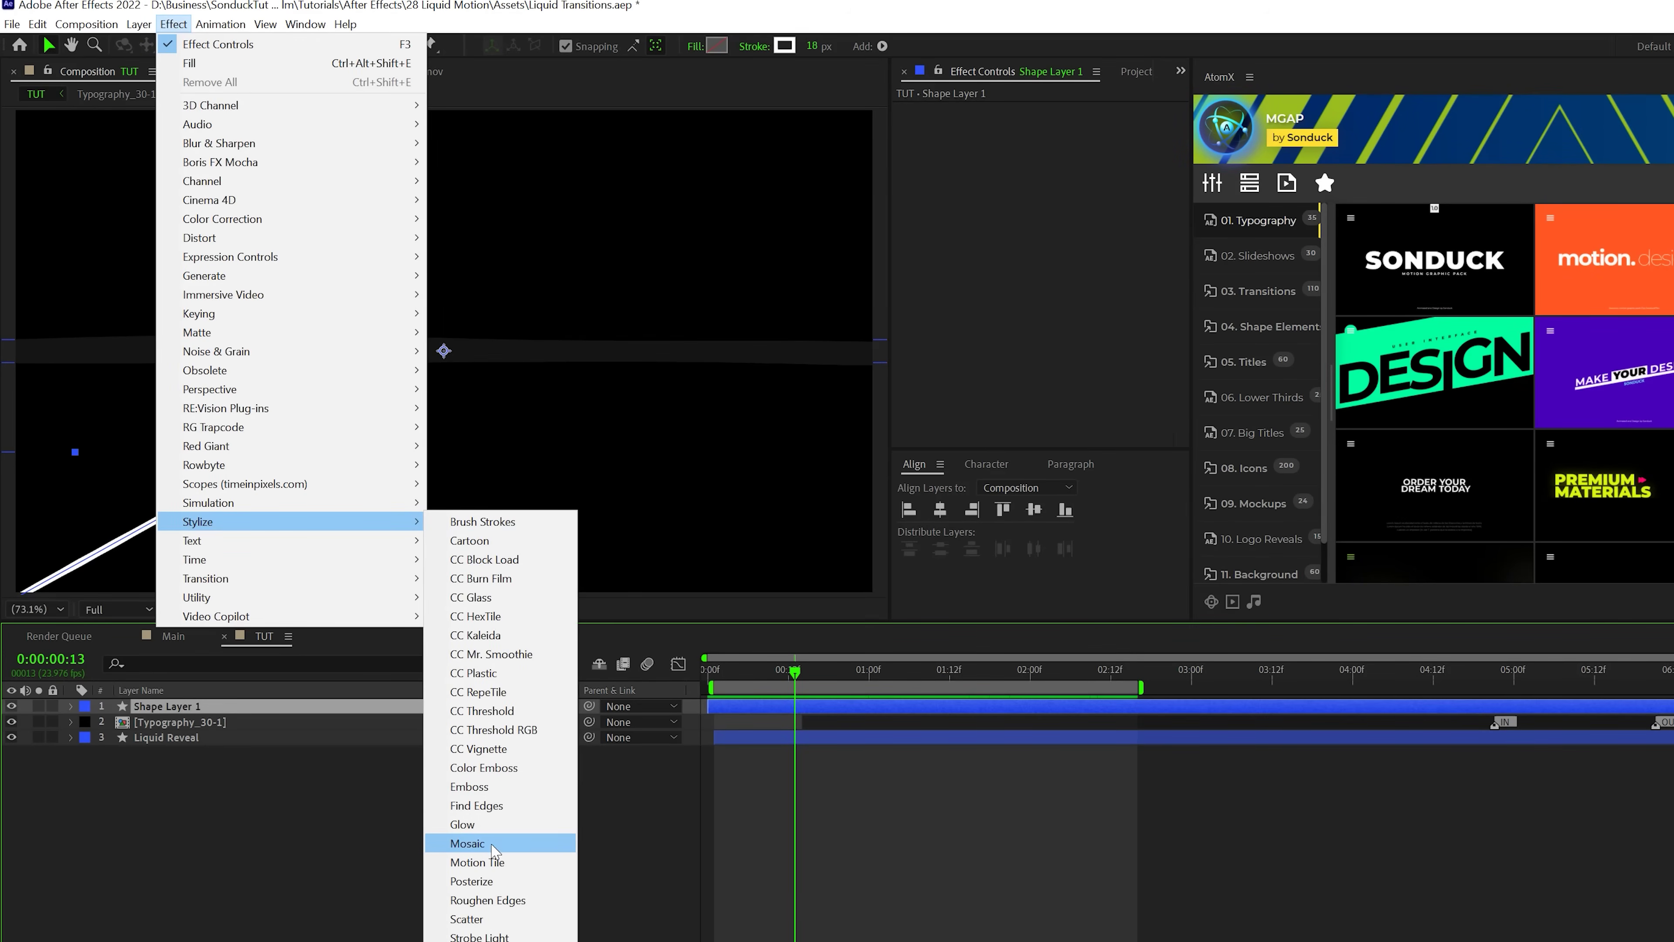
{"action": "left_click", "coordinate": [492, 902]}
- Set Roughen Edges to Border 15, Scale 200 and Complexity 1, and play back the roughened line
{"action": "left_click", "coordinate": [1064, 155]}
{"action": "type", "text": "1"}
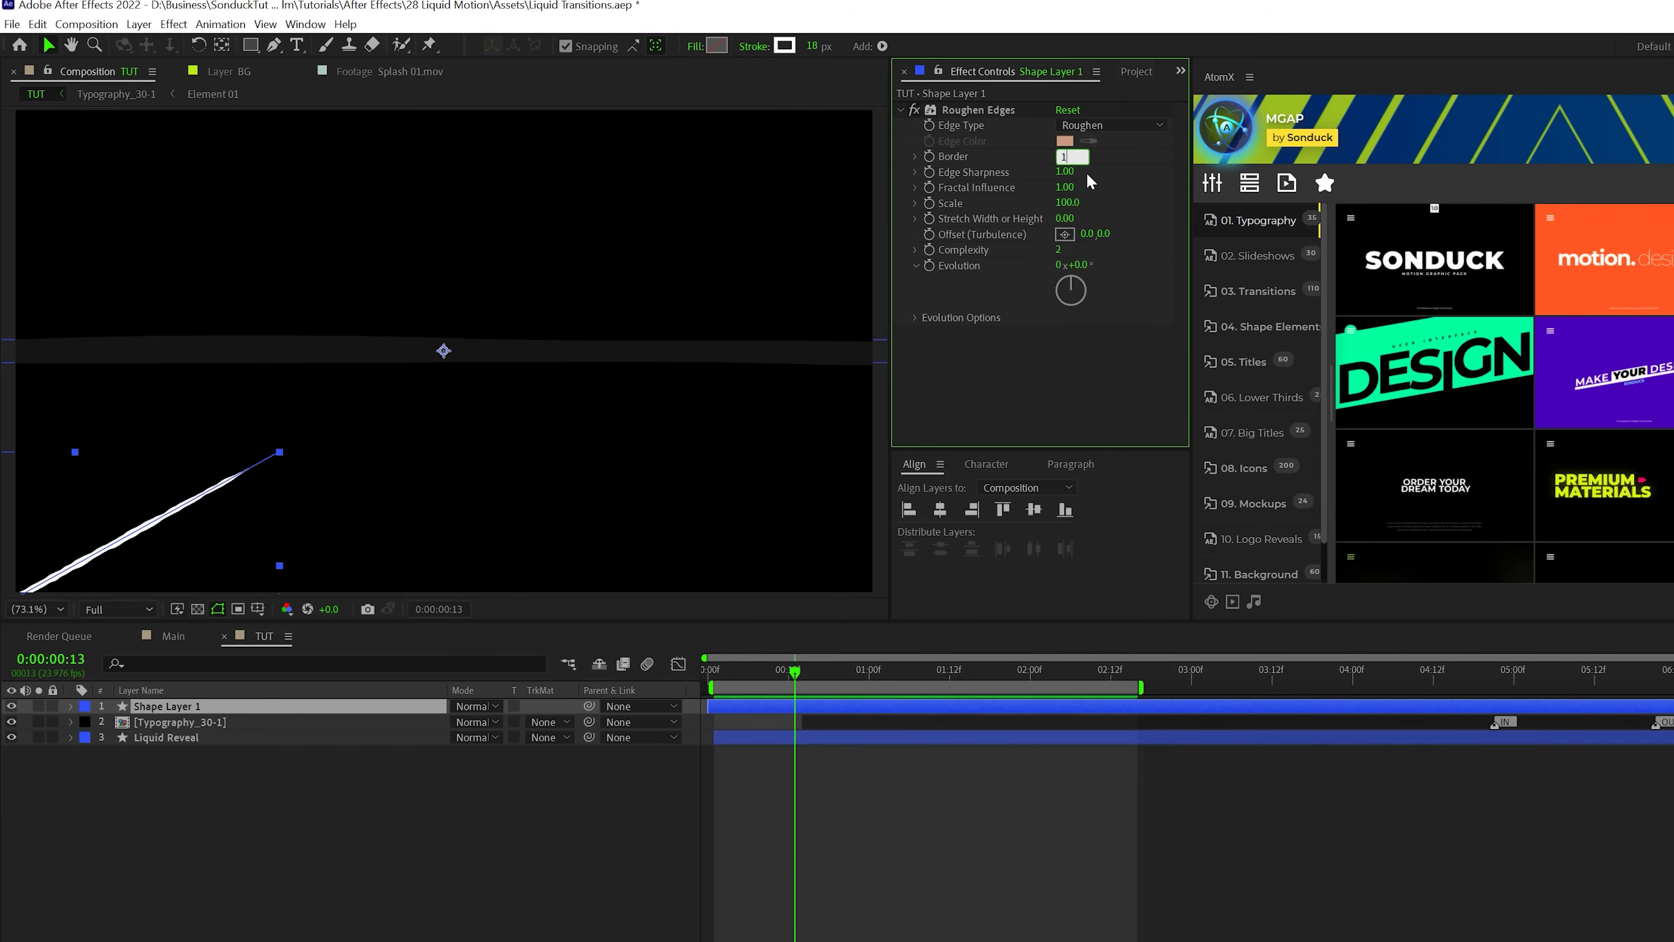
{"action": "type", "text": "5"}
{"action": "left_click", "coordinate": [1067, 202]}
{"action": "type", "text": "200"}
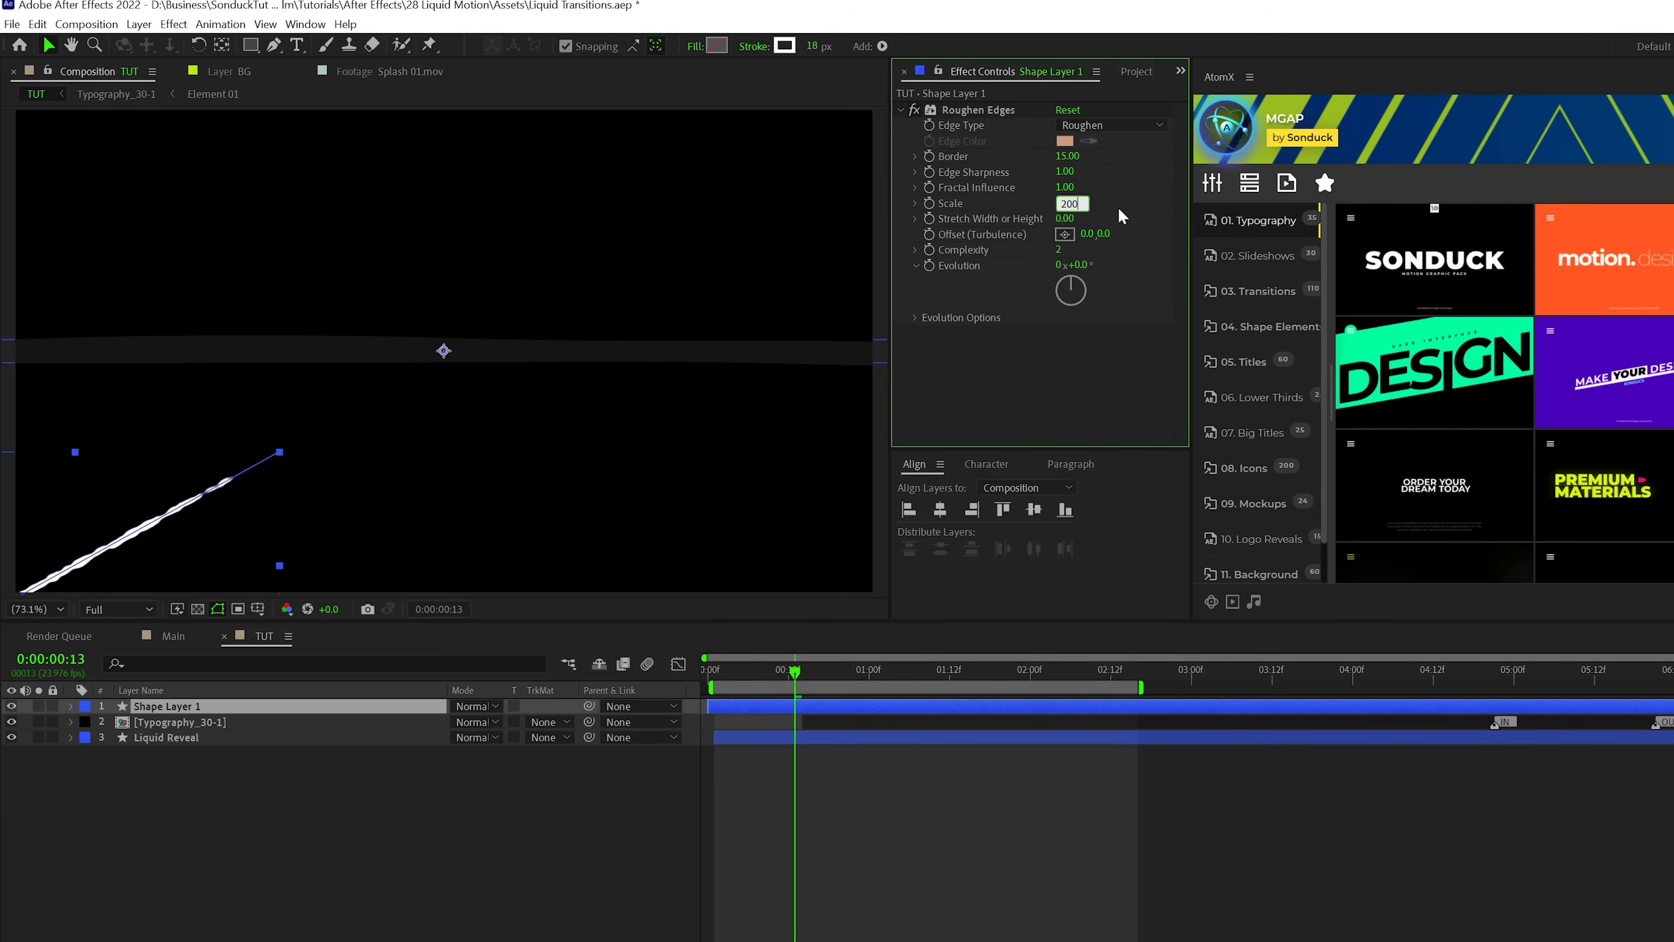
{"action": "key", "text": "Return"}
{"action": "type", "text": "1"}
{"action": "left_click", "coordinate": [488, 811]}
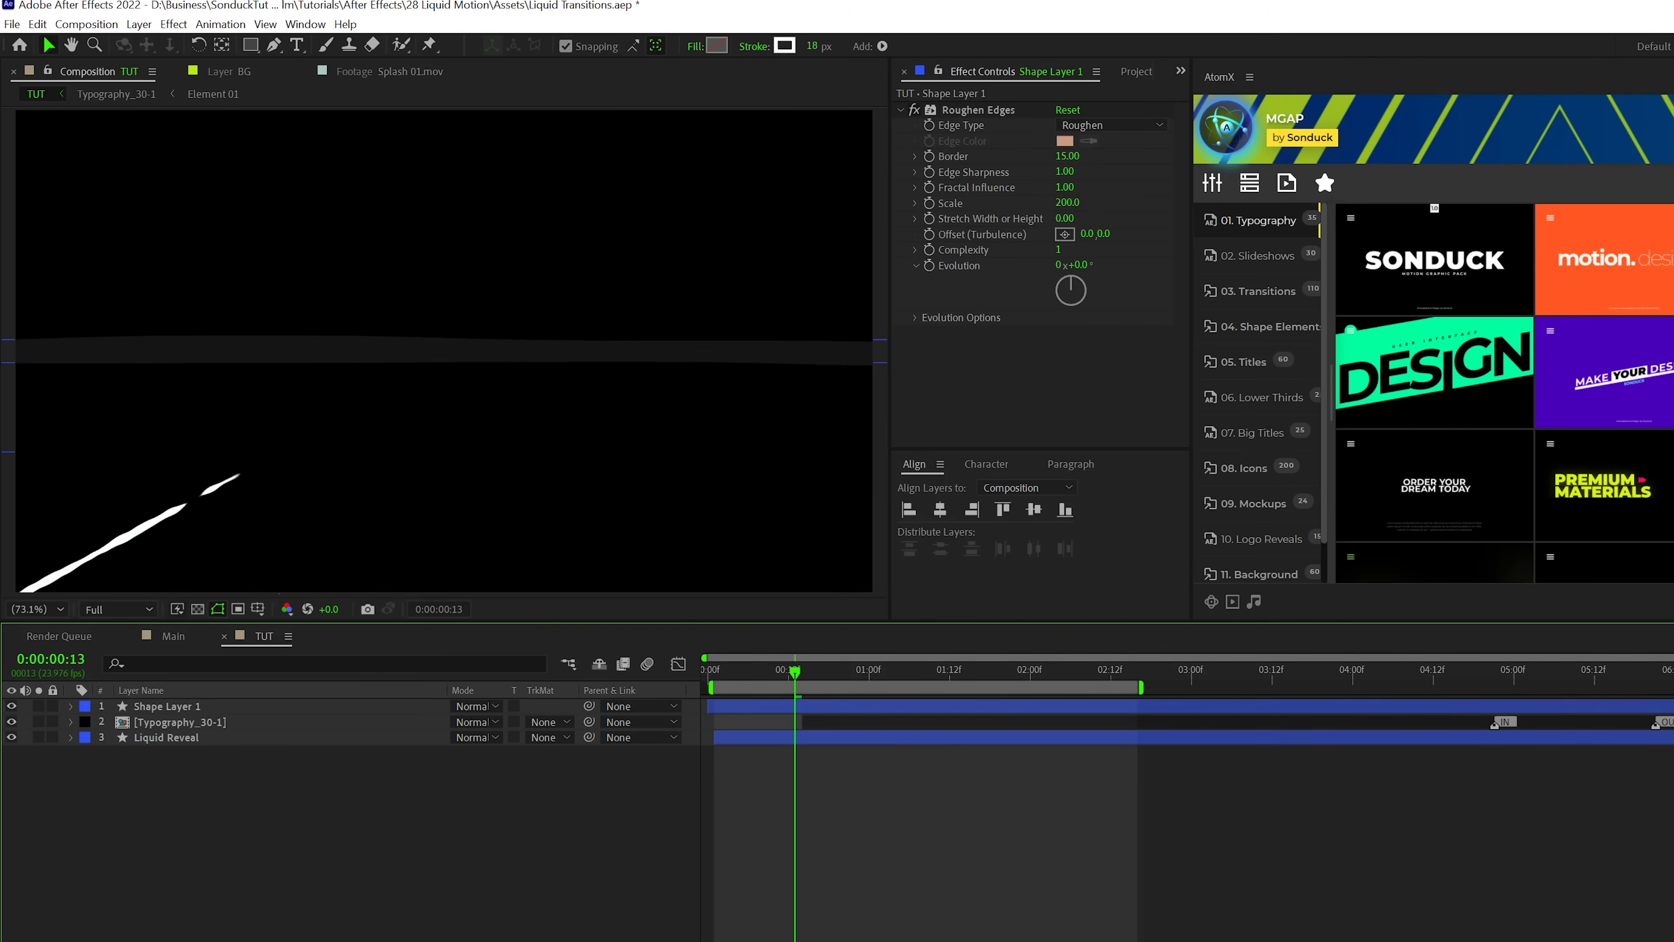
{"action": "left_click_drag", "start_coordinate": [791, 672], "coordinate": [718, 679]}
{"action": "key", "text": "space"}
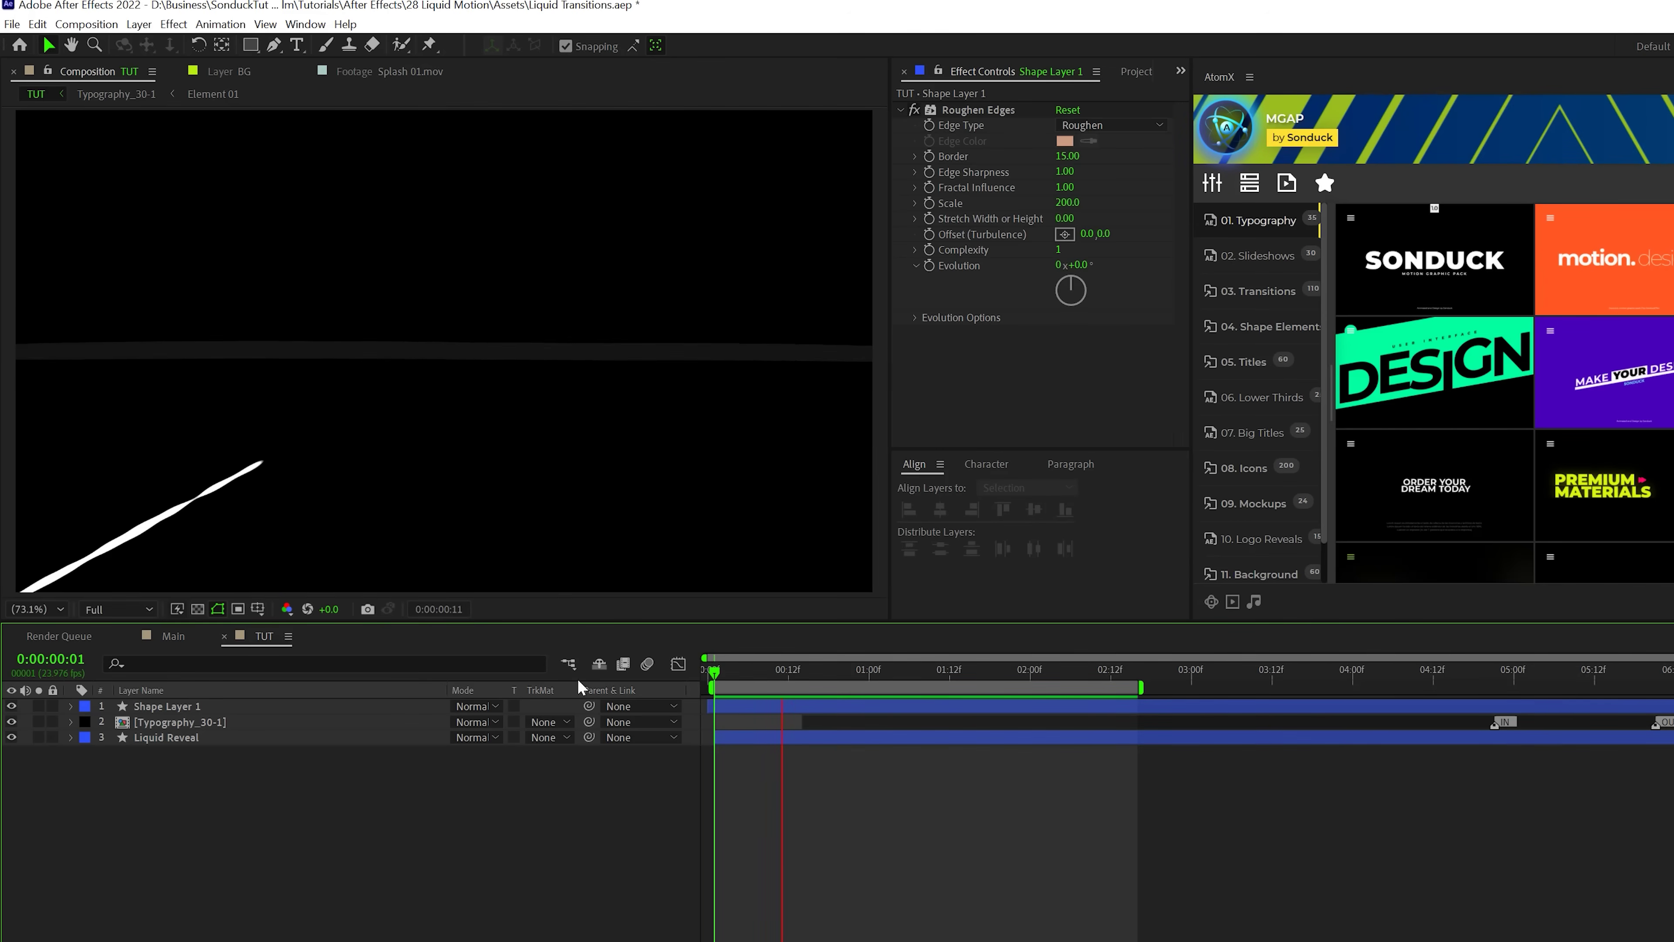
{"action": "key", "text": "space"}
- Move to 0:00:00:08 and duplicate the line's shape layer
{"action": "left_click", "coordinate": [803, 677]}
{"action": "left_click_drag", "start_coordinate": [805, 682], "coordinate": [764, 678]}
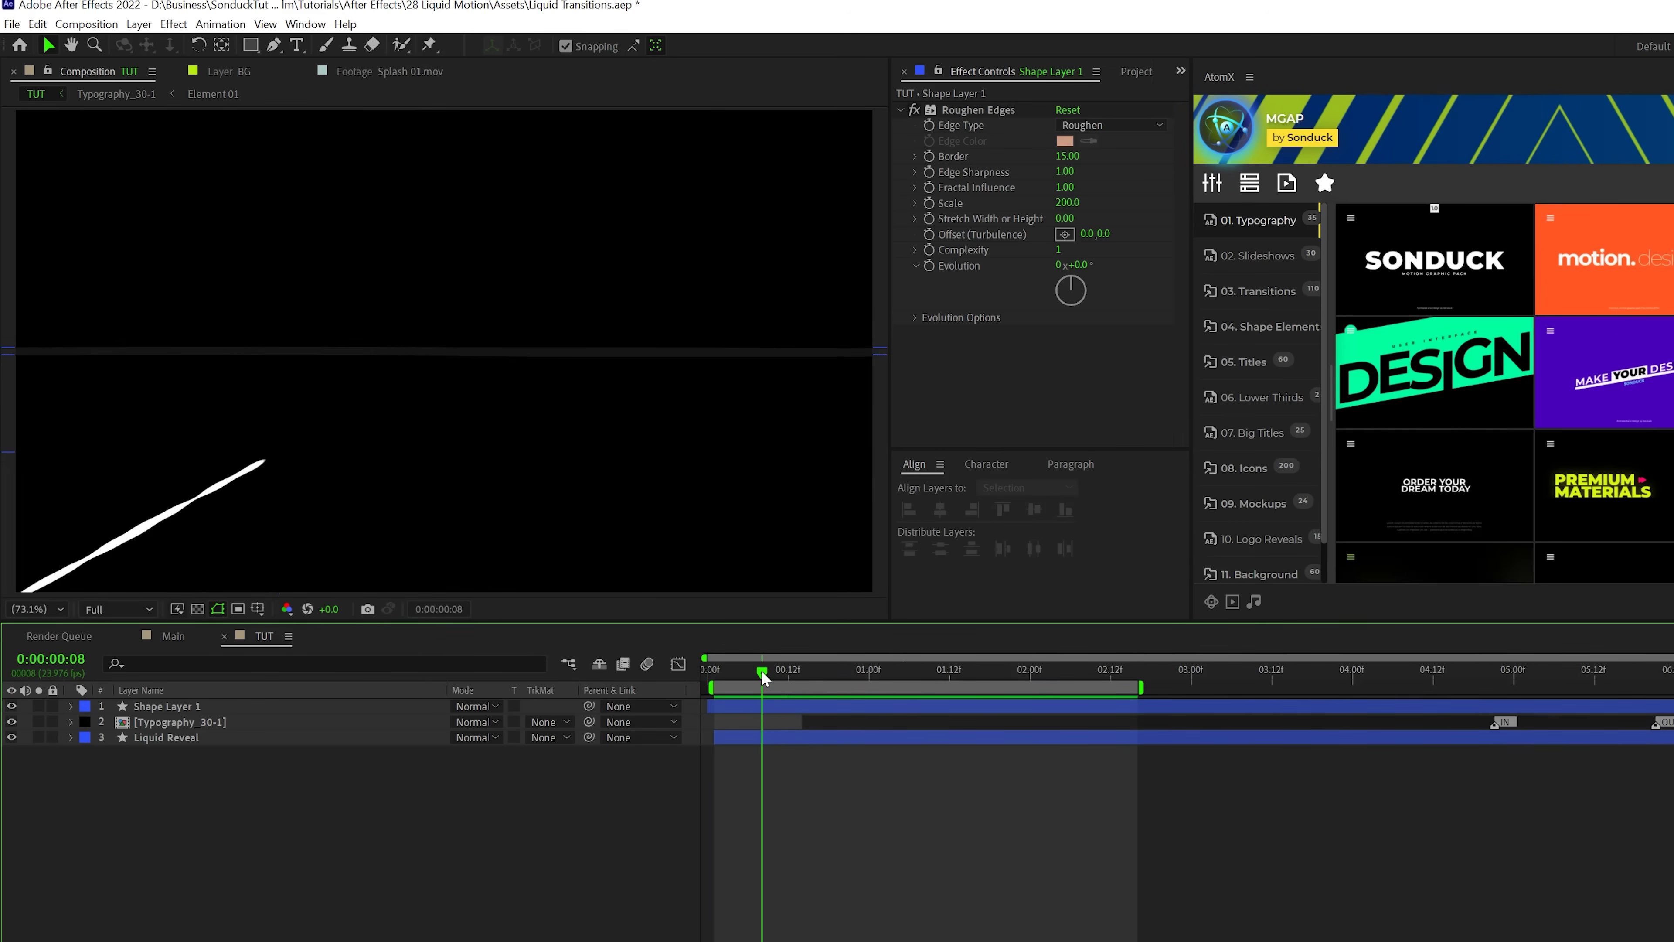
{"action": "left_click", "coordinate": [176, 707]}
{"action": "key", "text": "ctrl+d"}
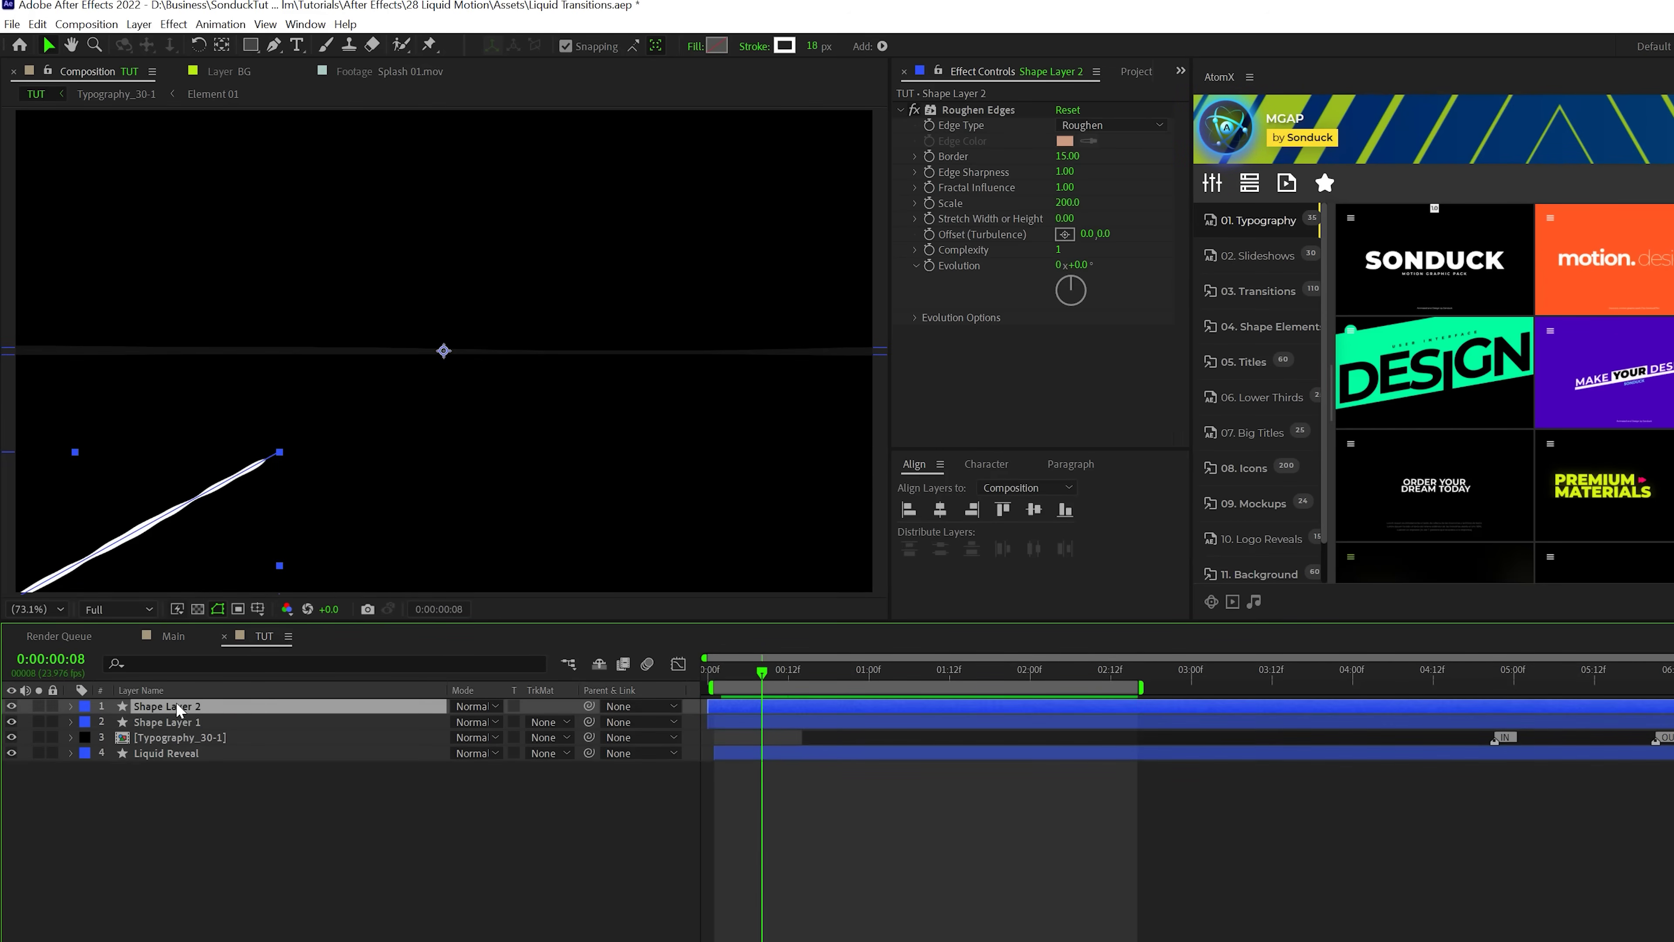
- Rotate the duplicated line layer to 57°, and add another duplicate rotated further around the centre towards the next corner
{"action": "left_click", "coordinate": [37, 23]}
{"action": "left_click", "coordinate": [96, 300]}
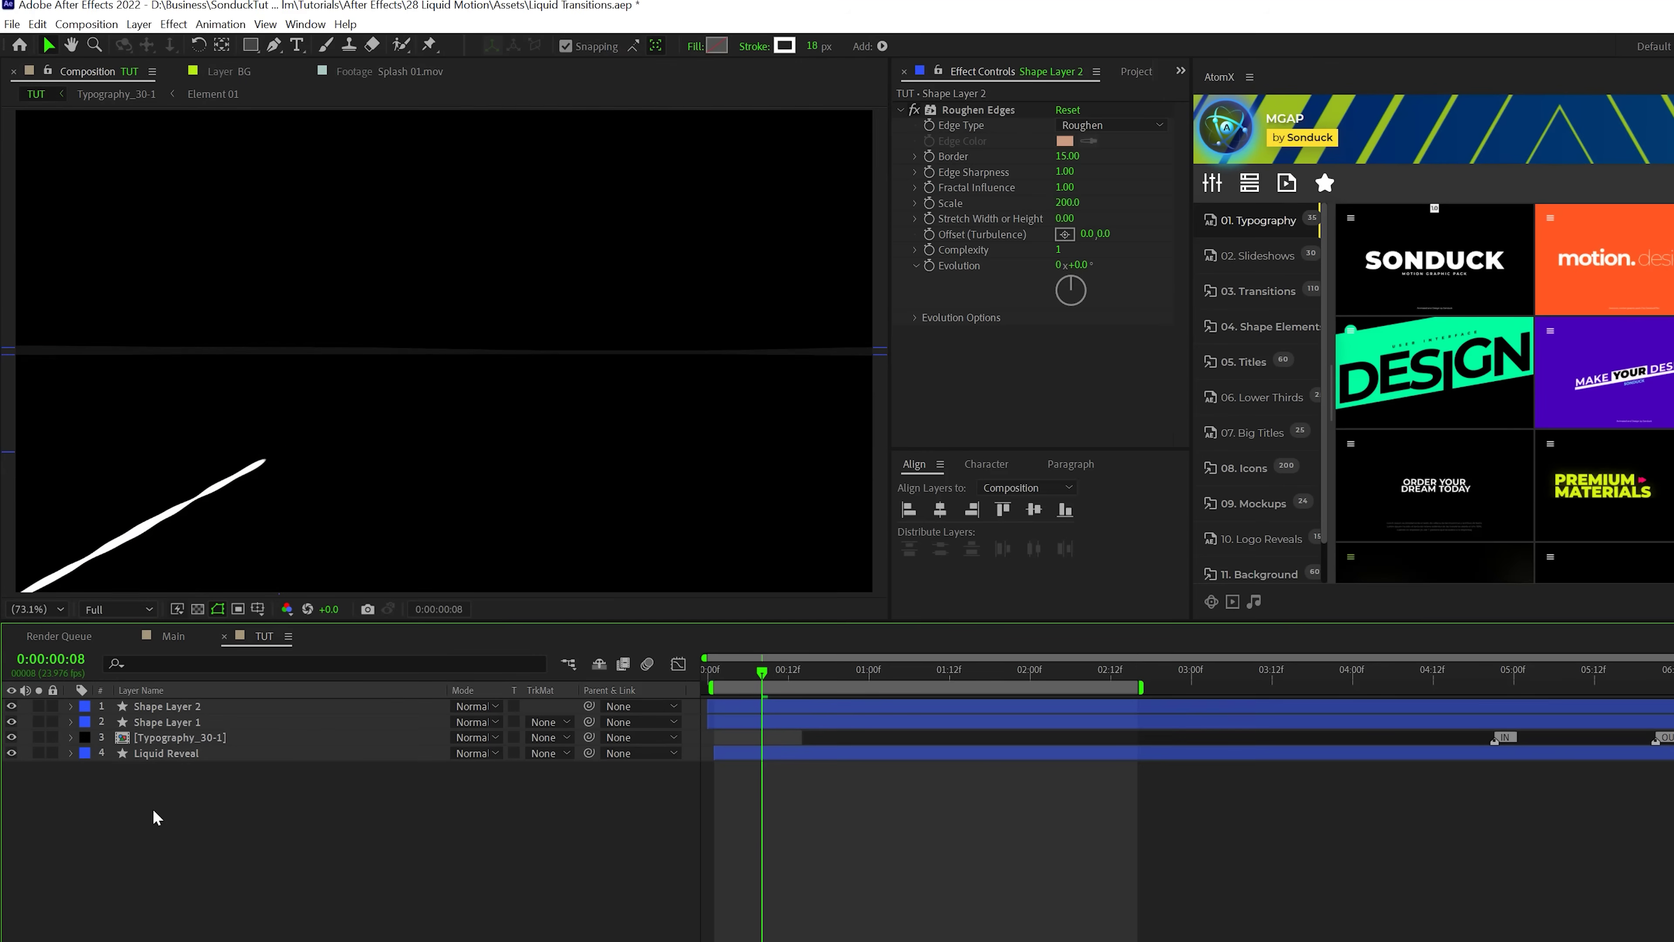
{"action": "left_click", "coordinate": [190, 711]}
{"action": "key", "text": "r"}
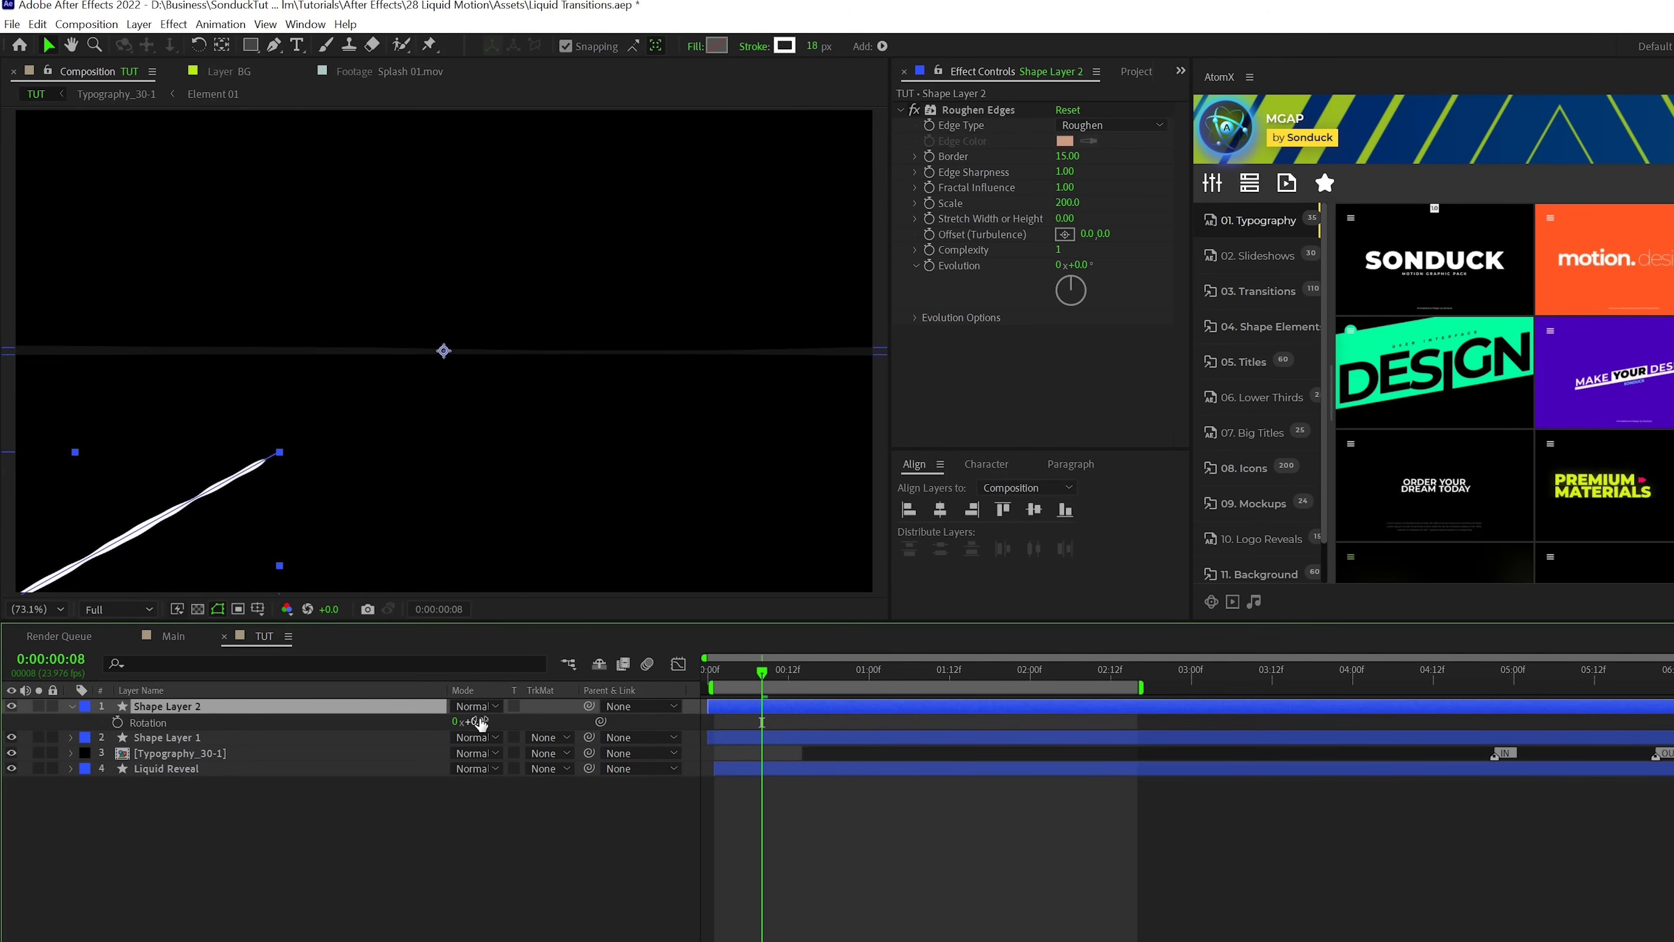
{"action": "left_click_drag", "start_coordinate": [481, 723], "coordinate": [531, 721]}
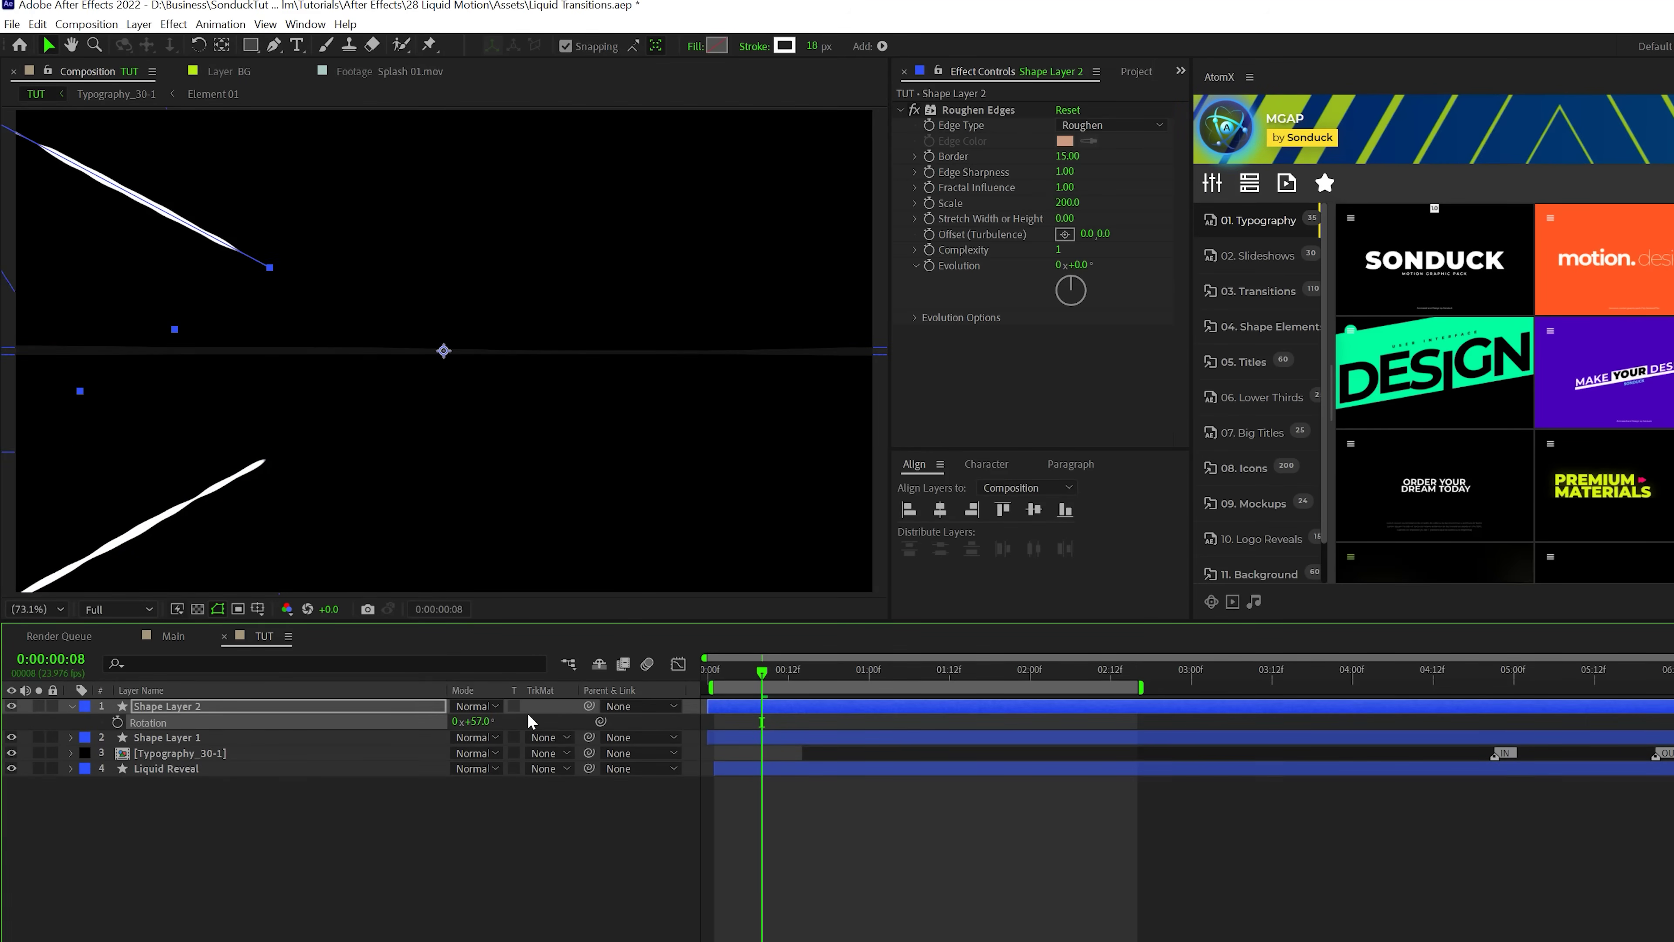
{"action": "key", "text": "ctrl+d"}
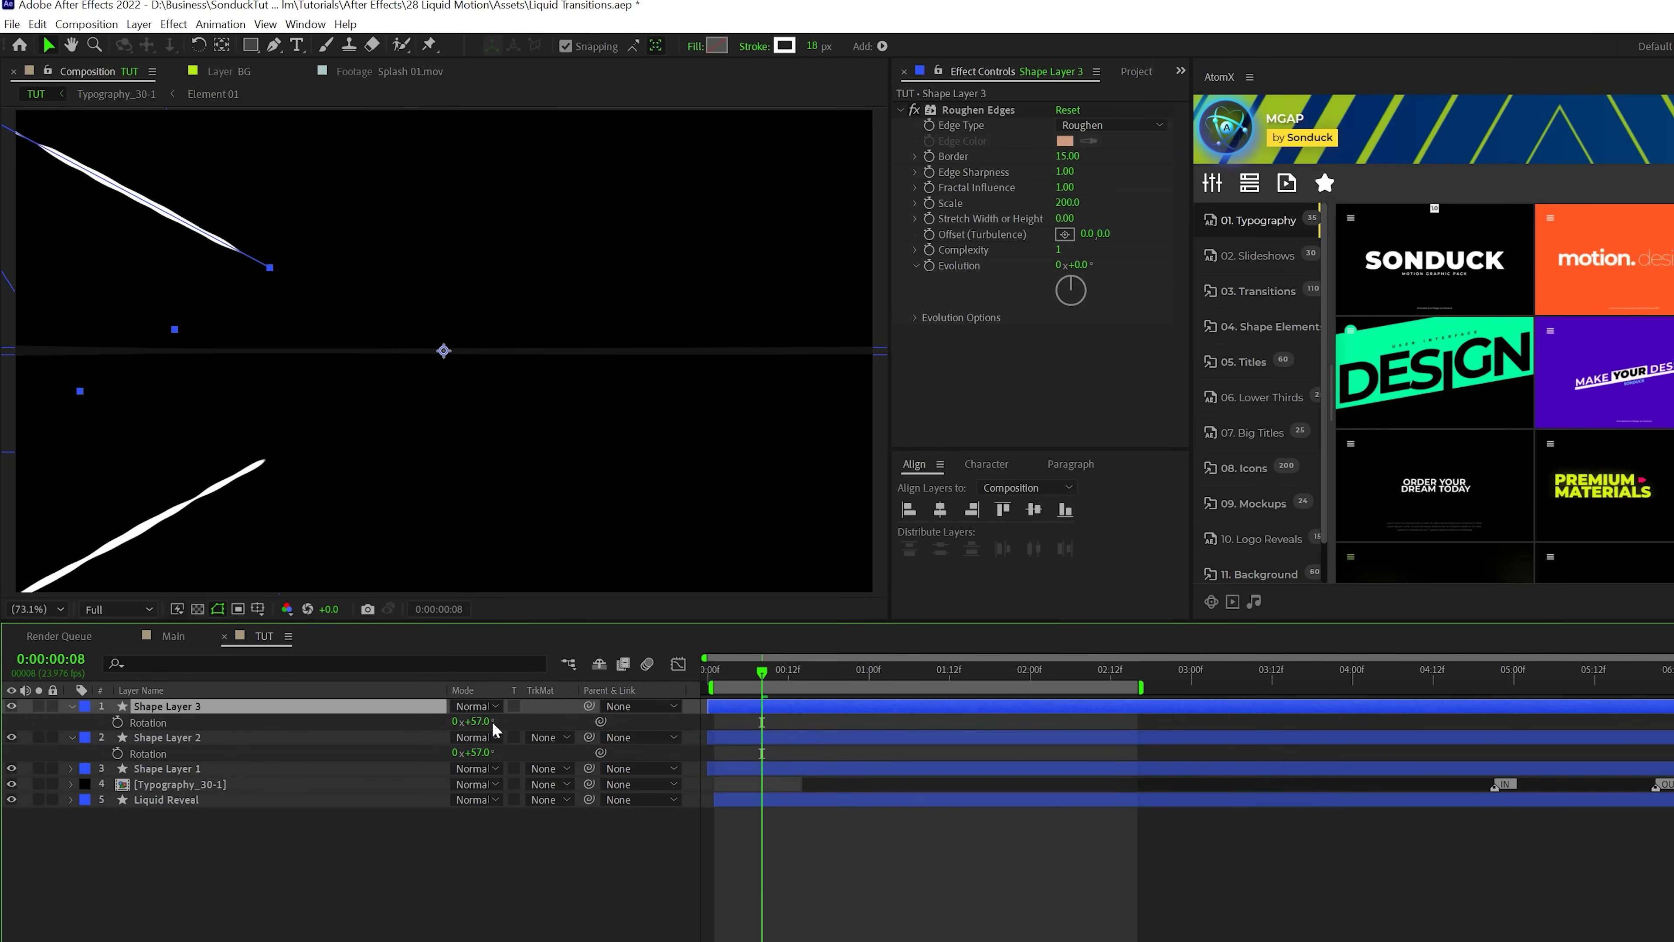
{"action": "left_click_drag", "start_coordinate": [476, 722], "coordinate": [544, 721]}
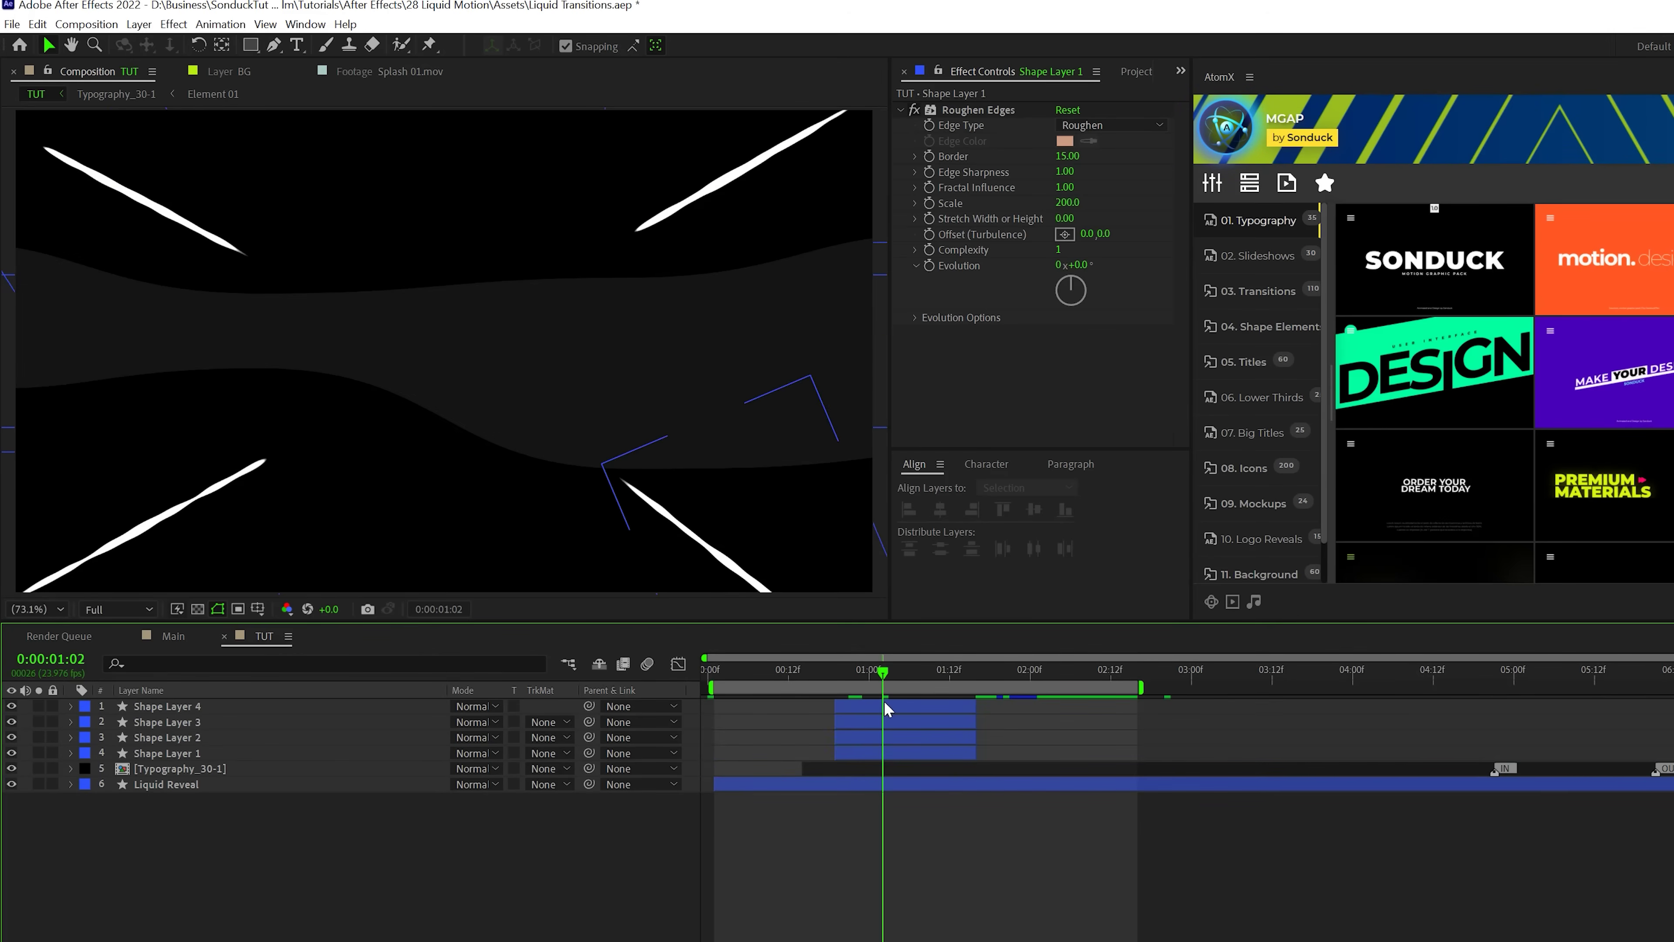
- Stagger the four line layers so they start at different times and play back the animation
{"action": "left_click_drag", "start_coordinate": [886, 705], "coordinate": [879, 758]}
{"action": "left_click", "coordinate": [896, 718]}
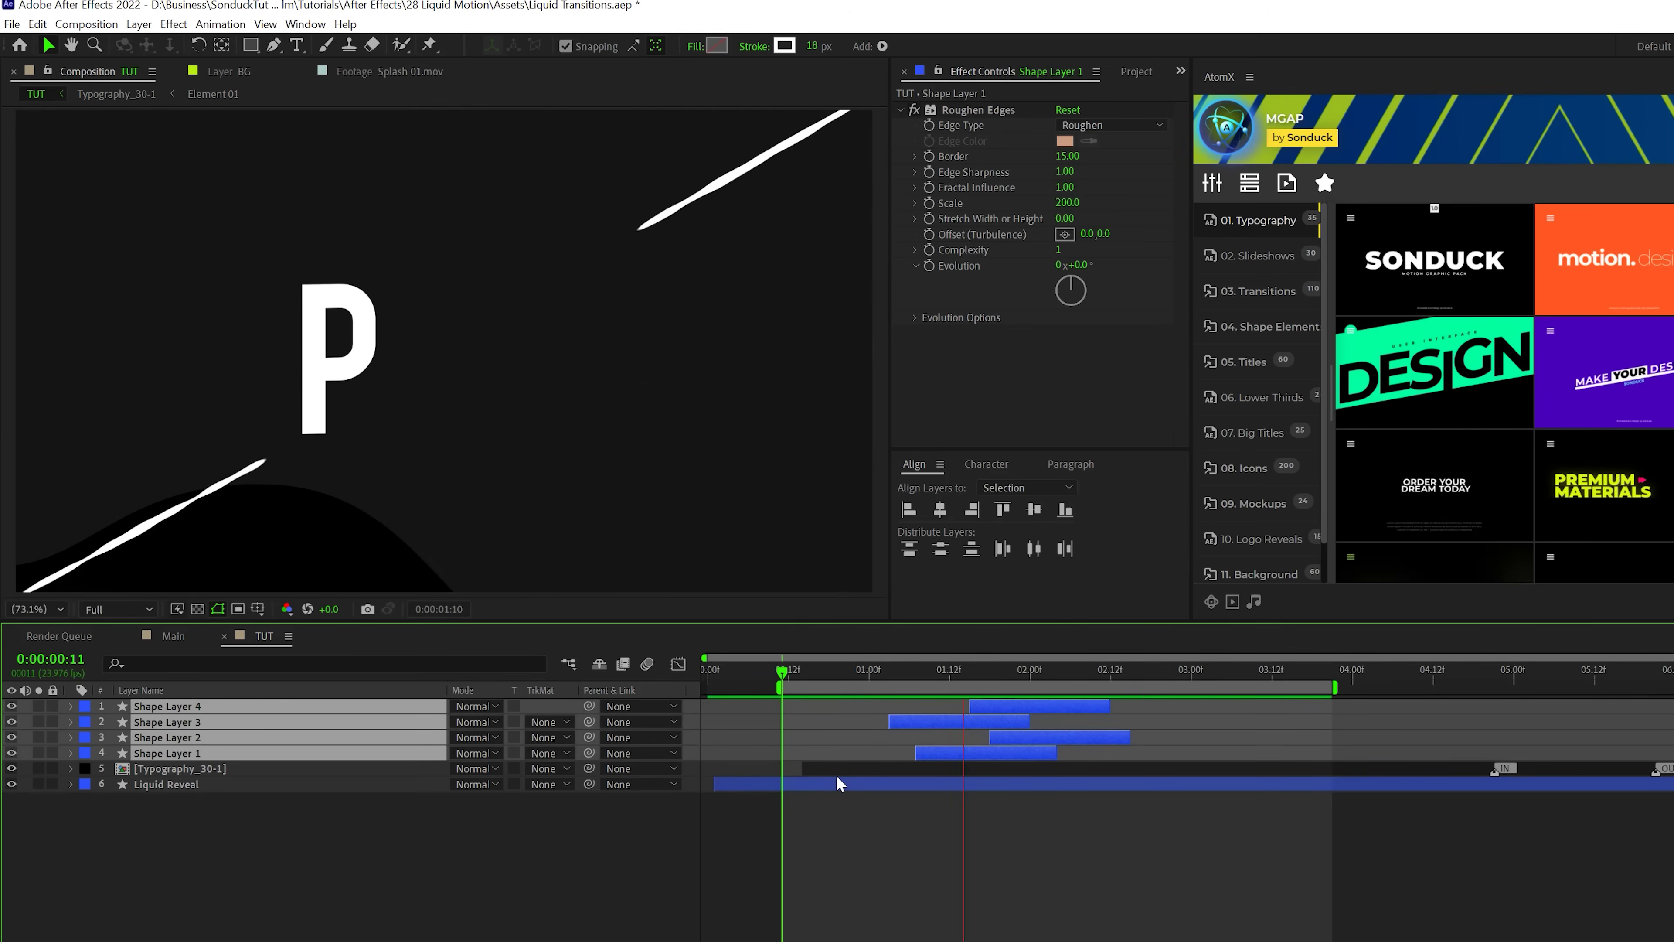
{"action": "key", "text": "space"}
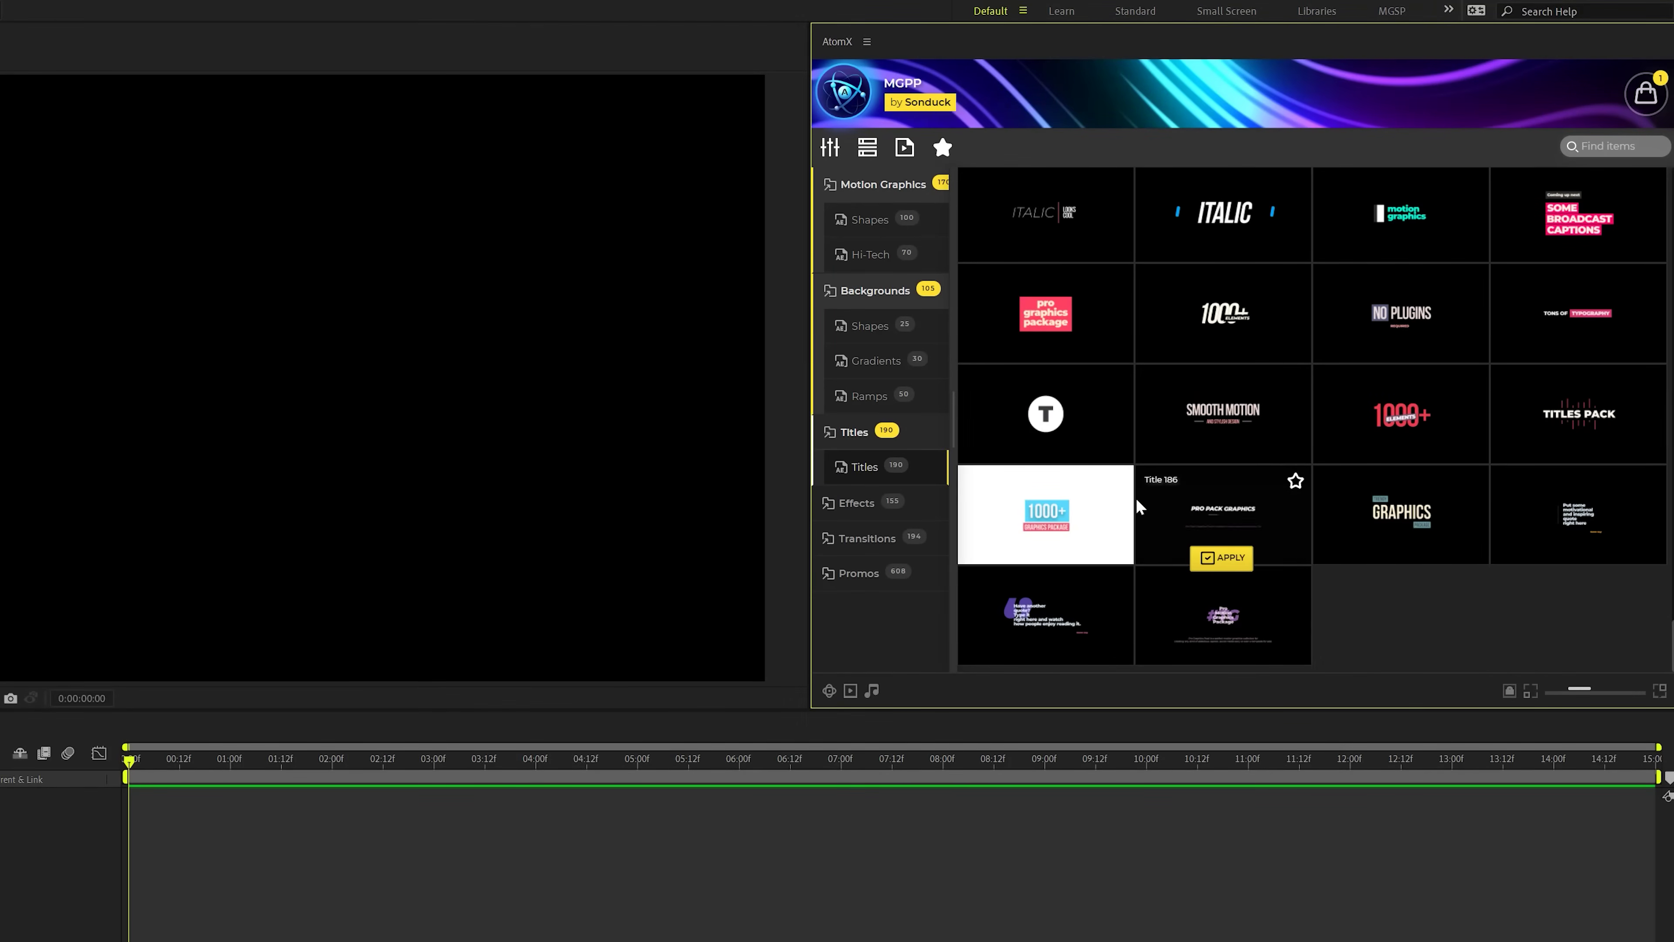
- Add the Title 178 preset from the AtomX Titles library and replace its text with SONDUCKFILM
{"action": "mouse_move", "coordinate": [1224, 325]}
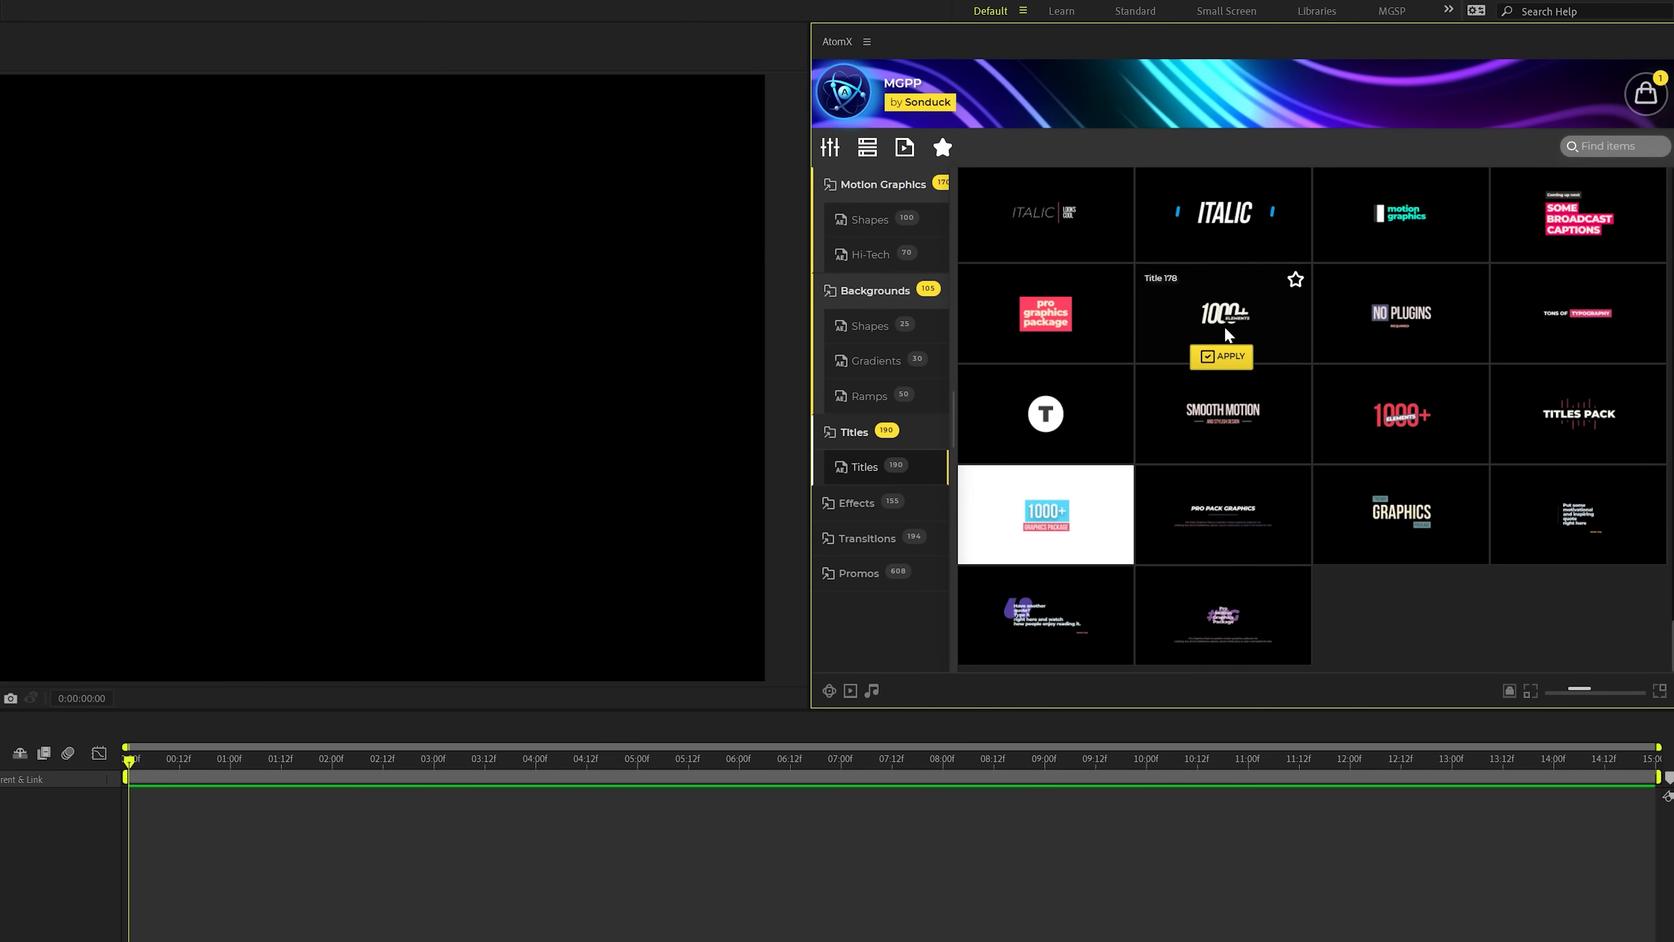
{"action": "left_click", "coordinate": [1228, 359]}
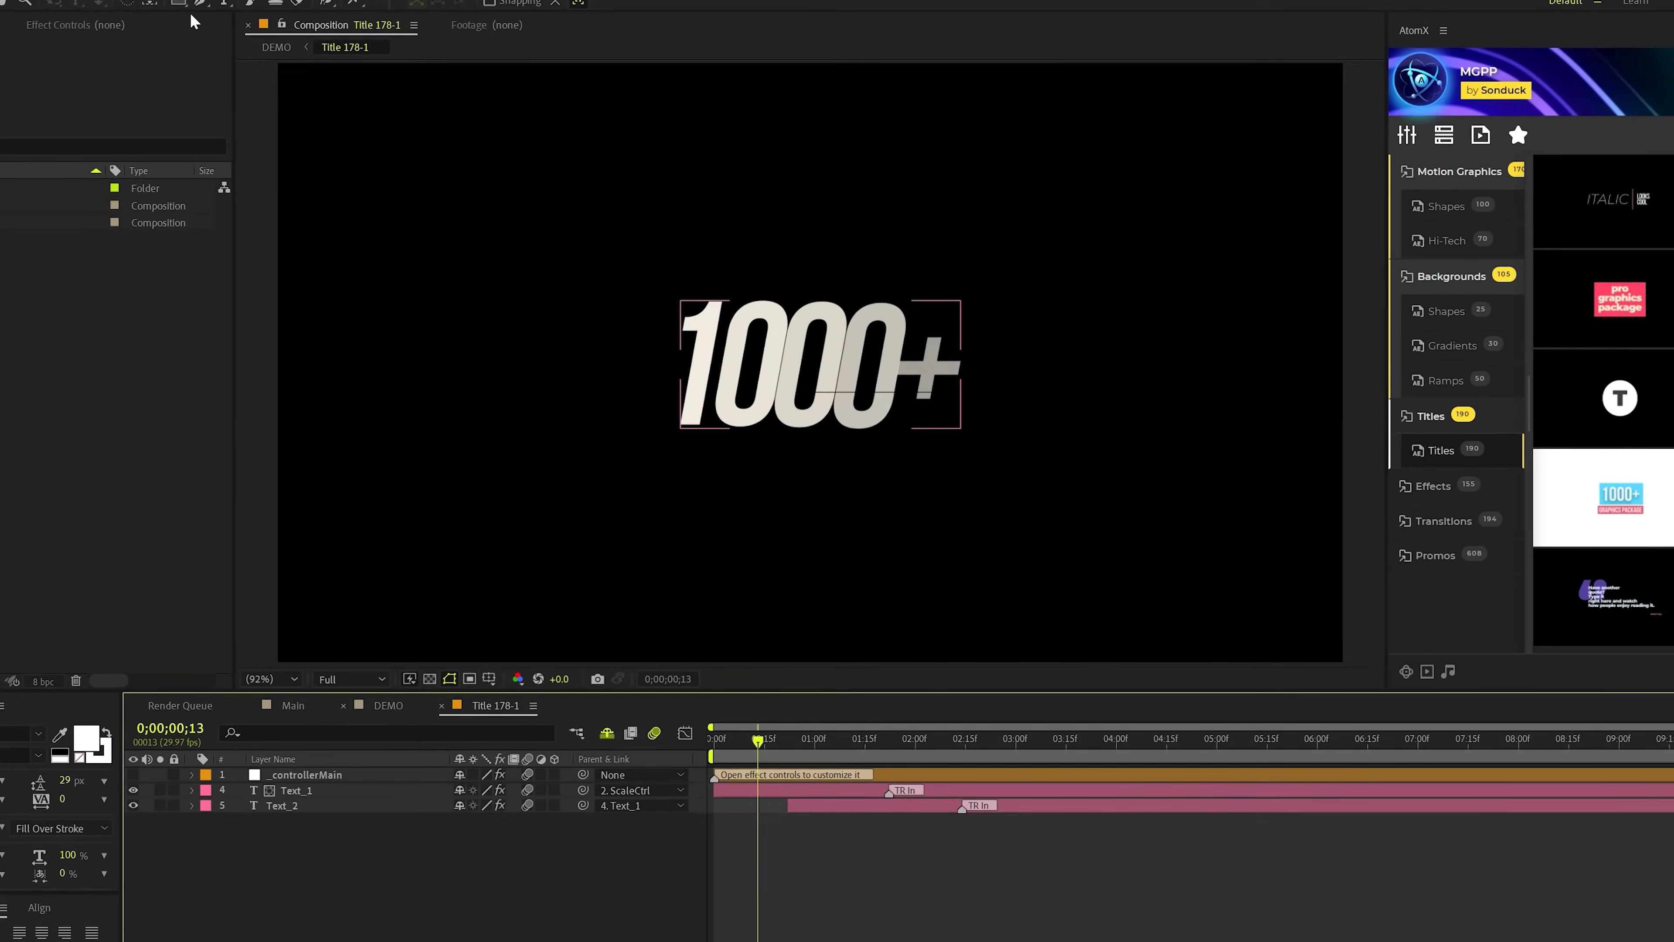
{"action": "key", "text": "ctrl+a"}
{"action": "type", "text": "SONDUCKFILM"}
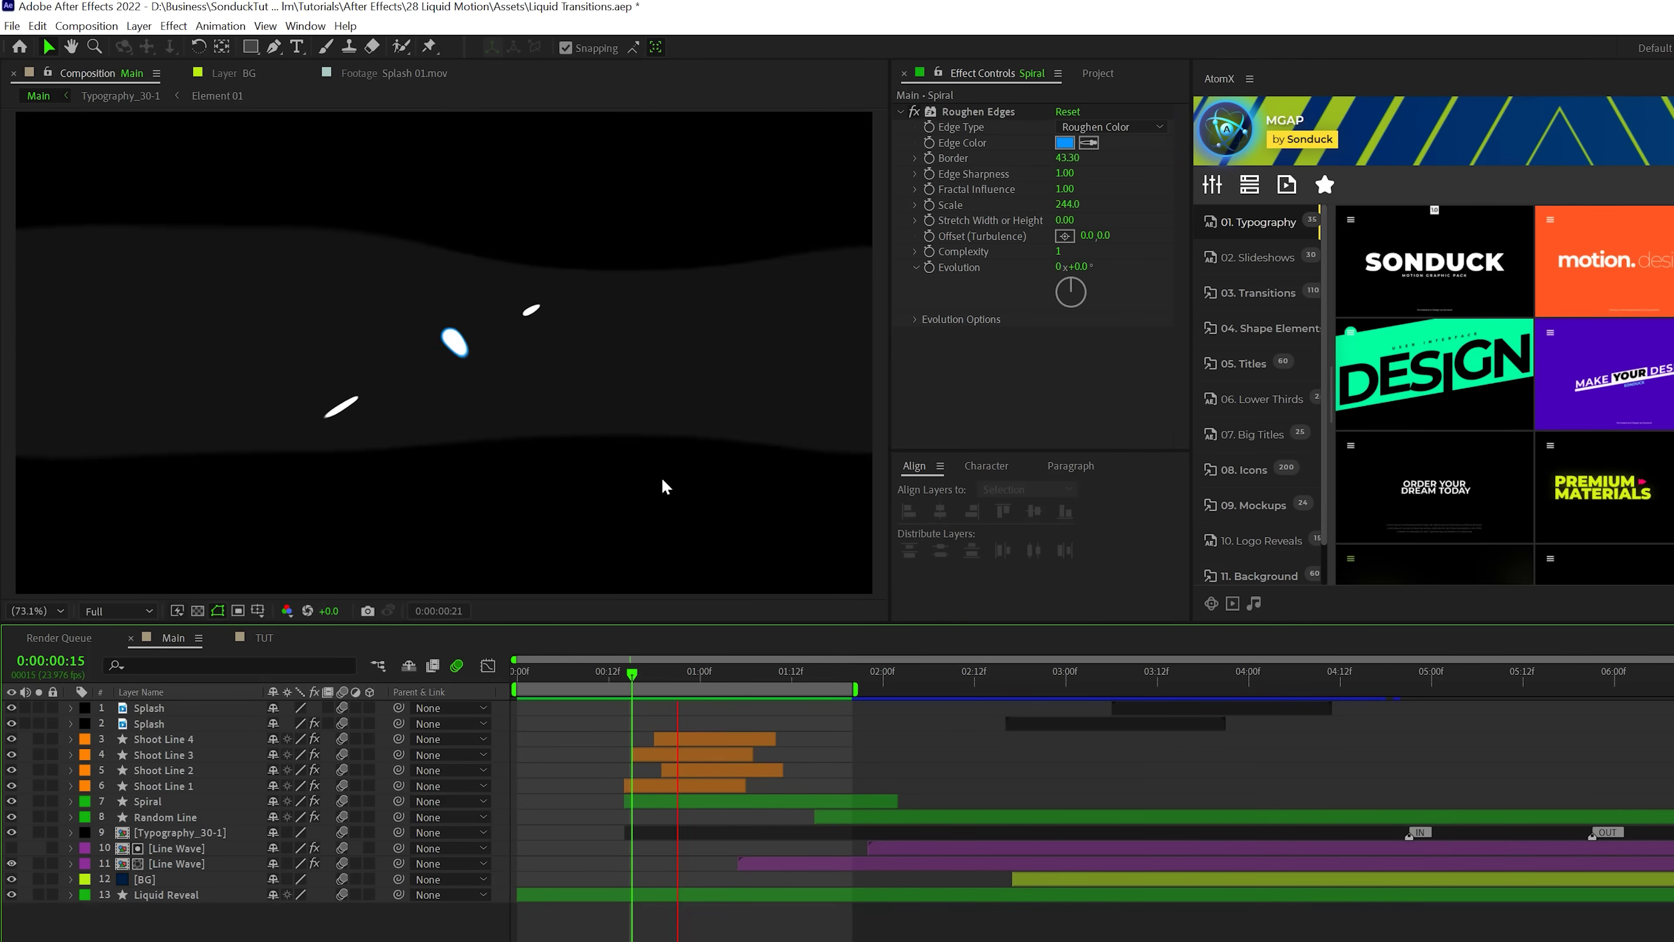
- Play back the Main composition to examine the spiral and shooting line elements
{"action": "key", "text": "space"}
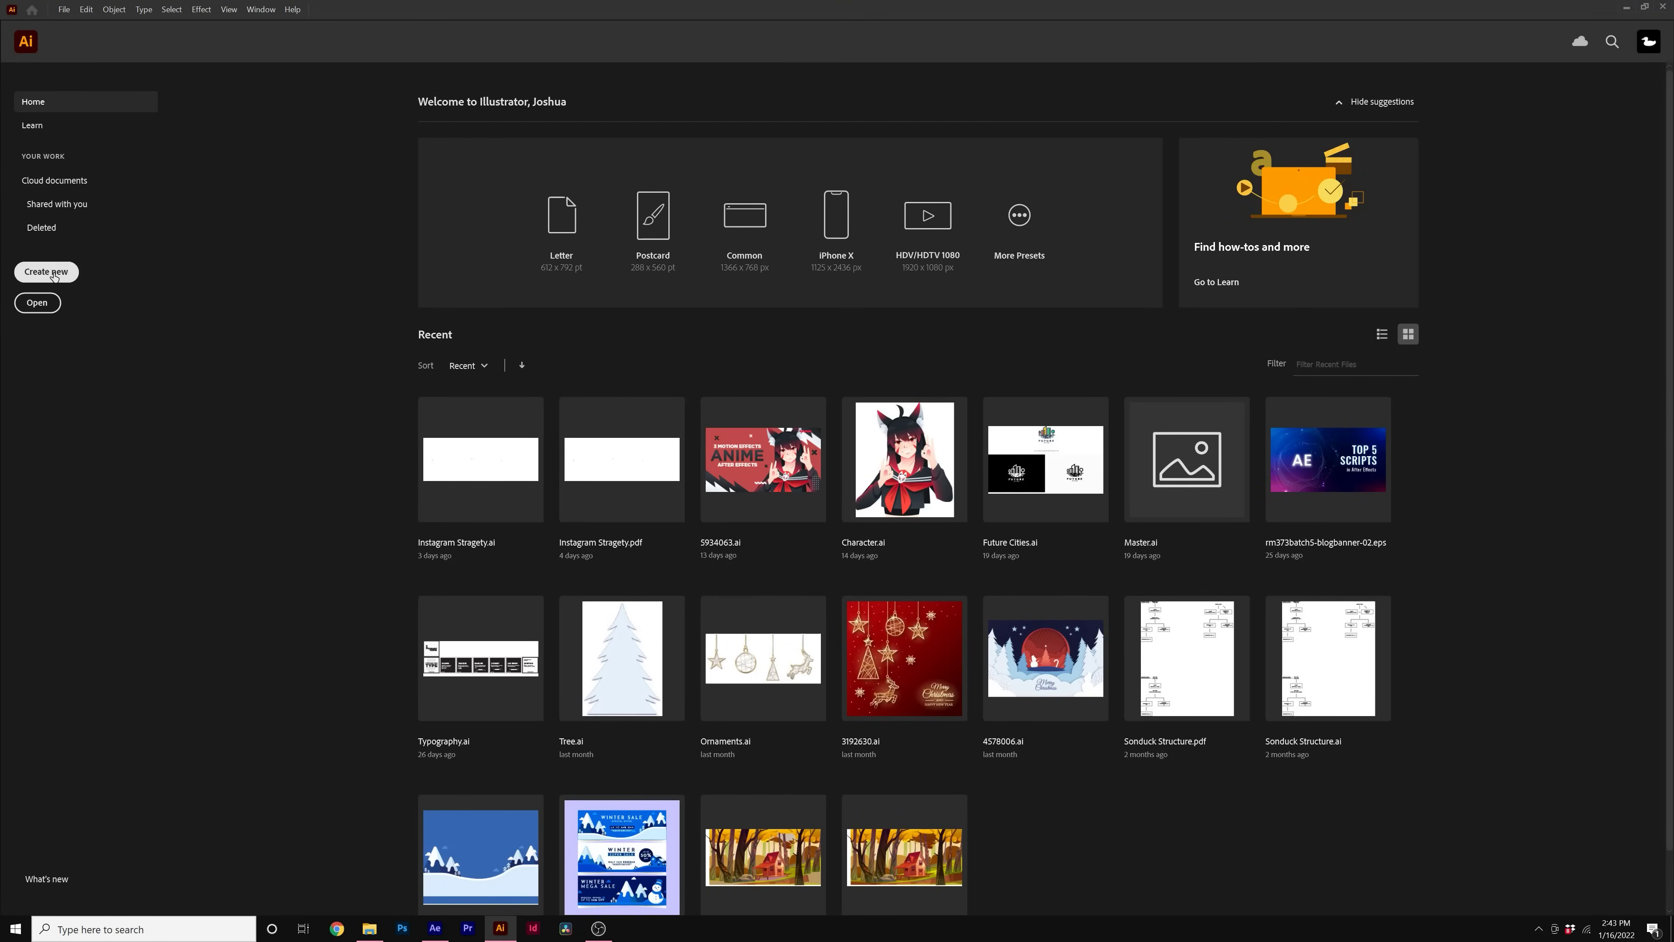
- Switch to Illustrator, create a 1080 x 1080 px document and draw a vertical Pen tool line about 223 px long
{"action": "left_click", "coordinate": [46, 272]}
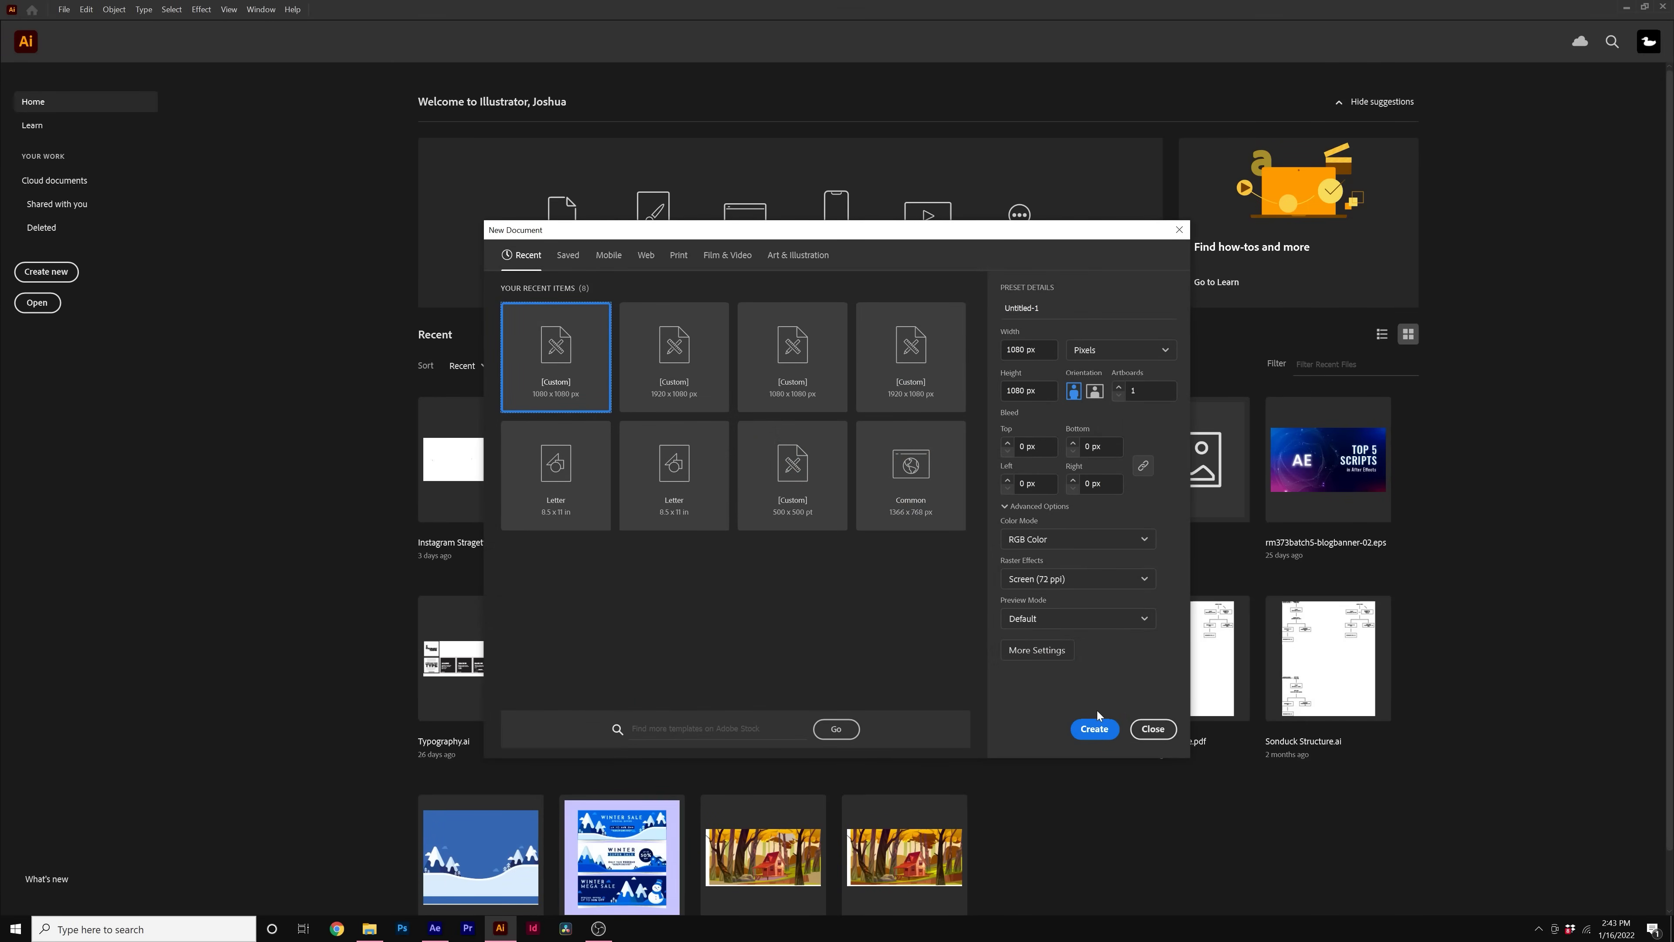
{"action": "left_click", "coordinate": [1095, 728]}
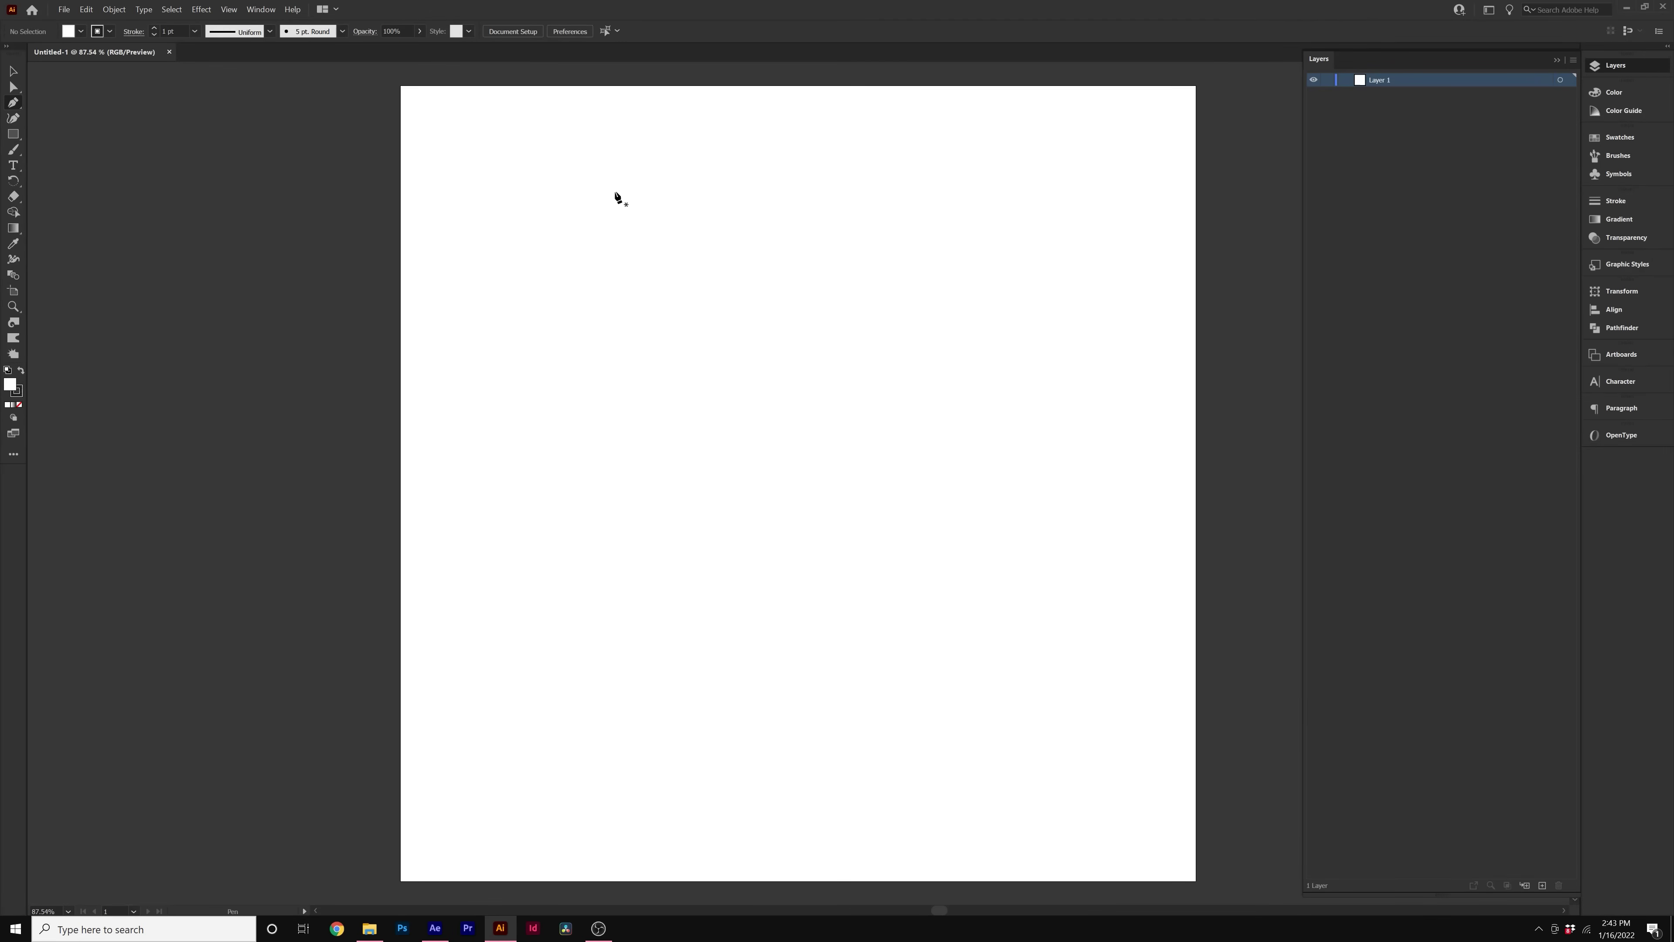
{"action": "left_click", "coordinate": [772, 251]}
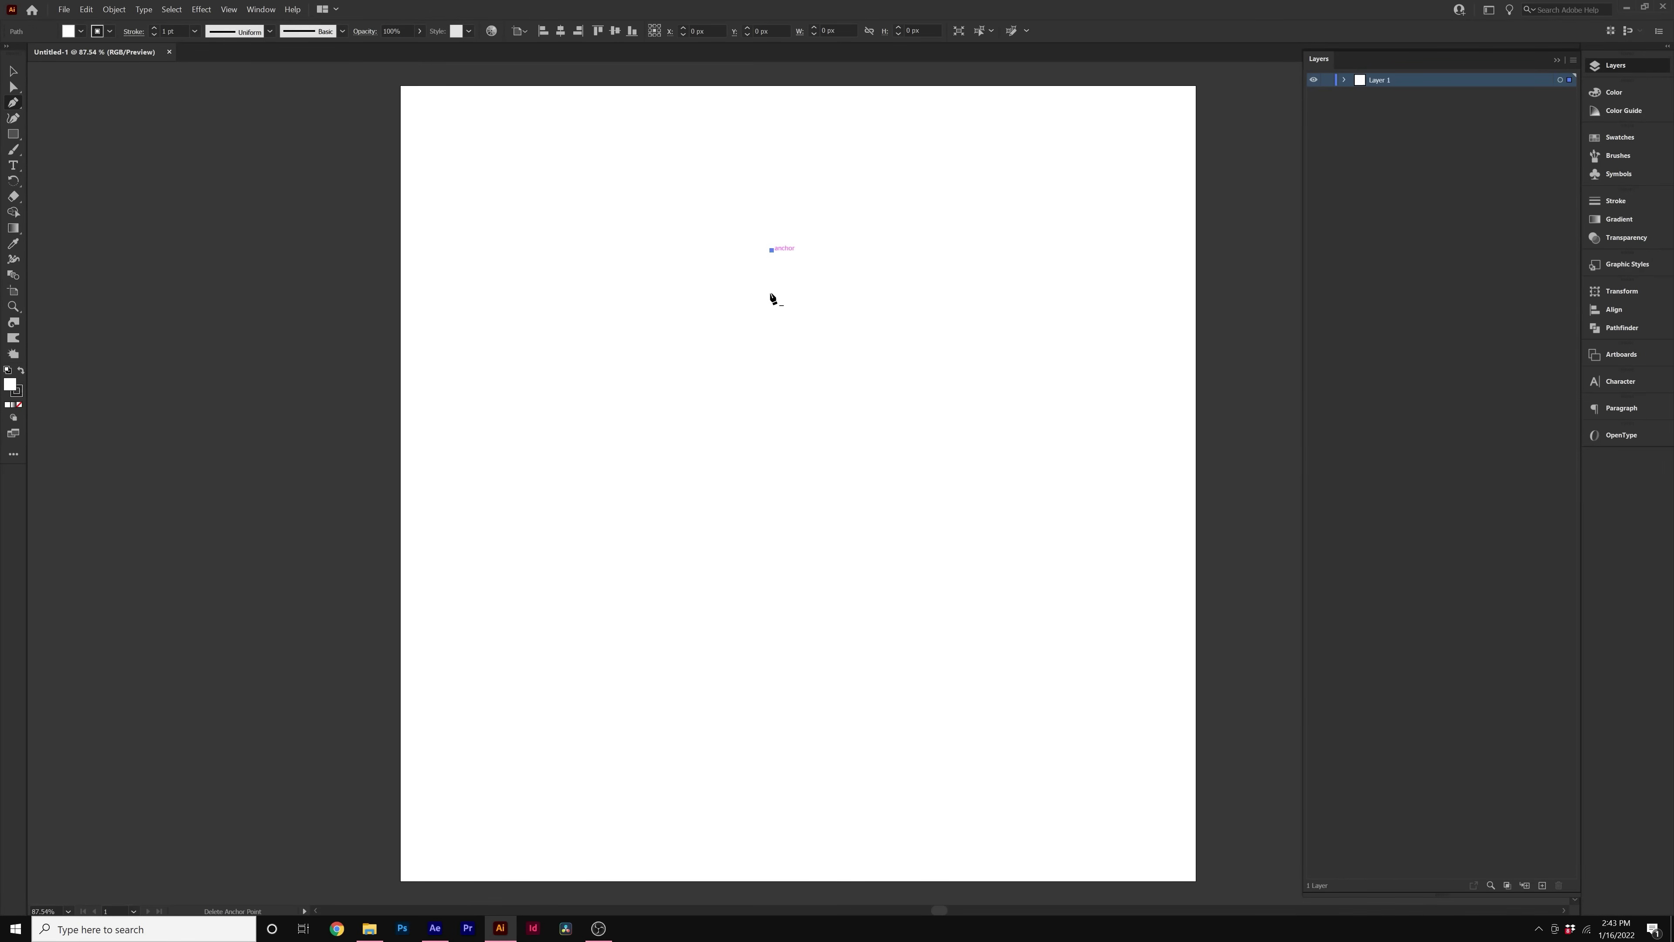
{"action": "left_click", "coordinate": [771, 415]}
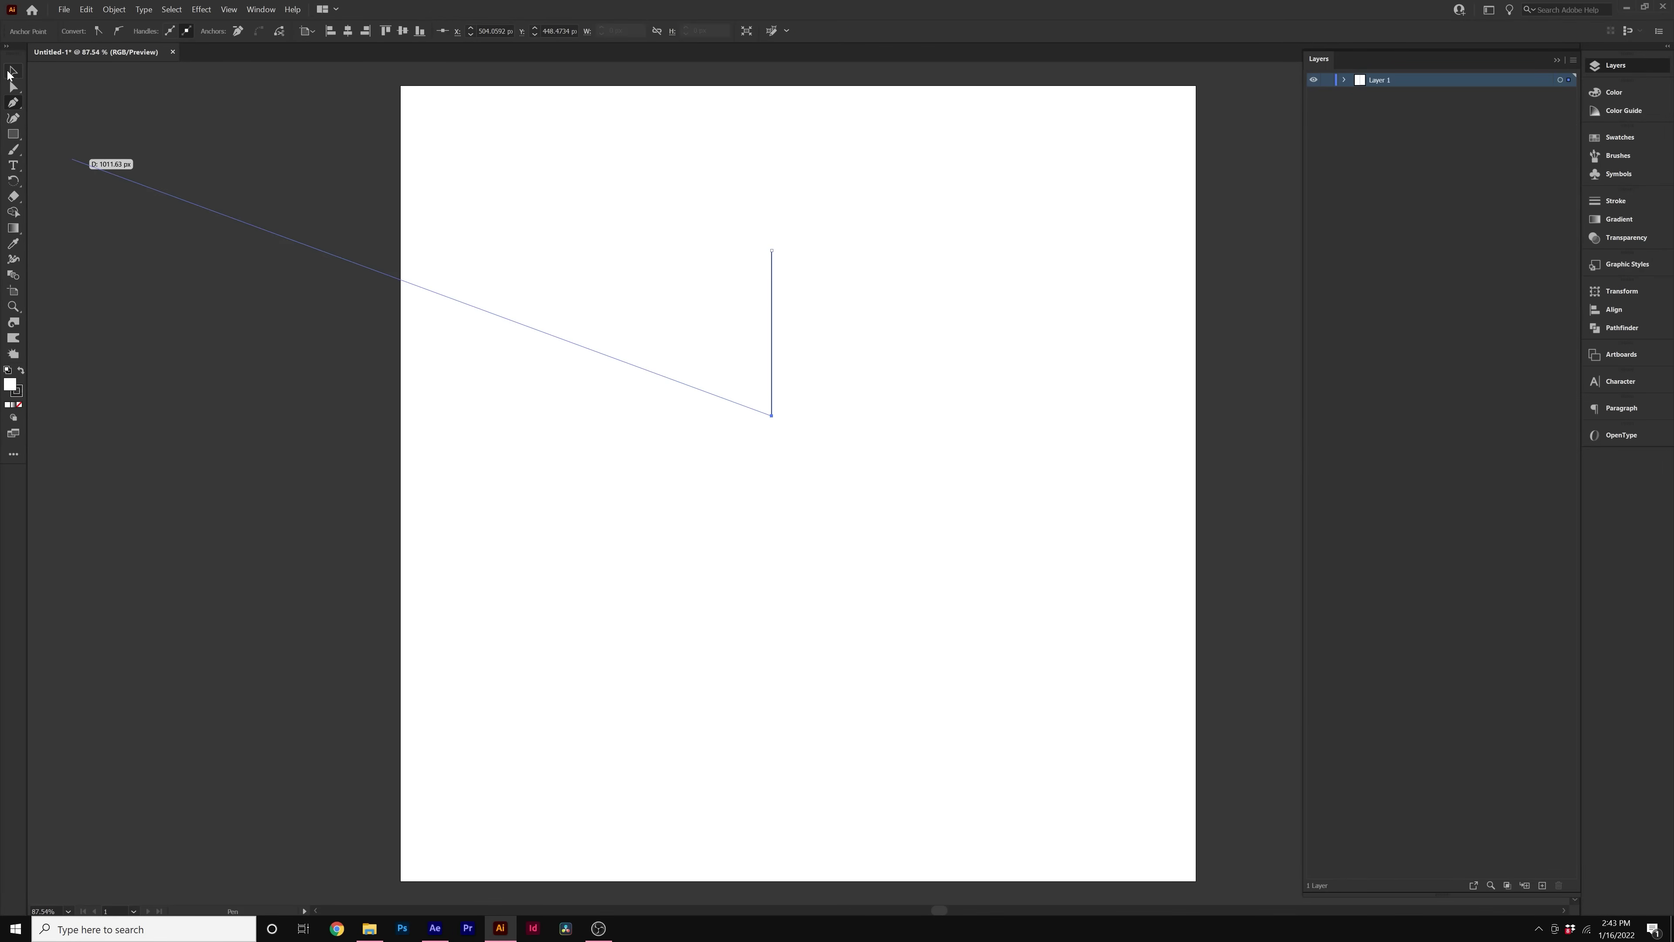
{"action": "left_click", "coordinate": [13, 72]}
{"action": "left_click", "coordinate": [736, 437]}
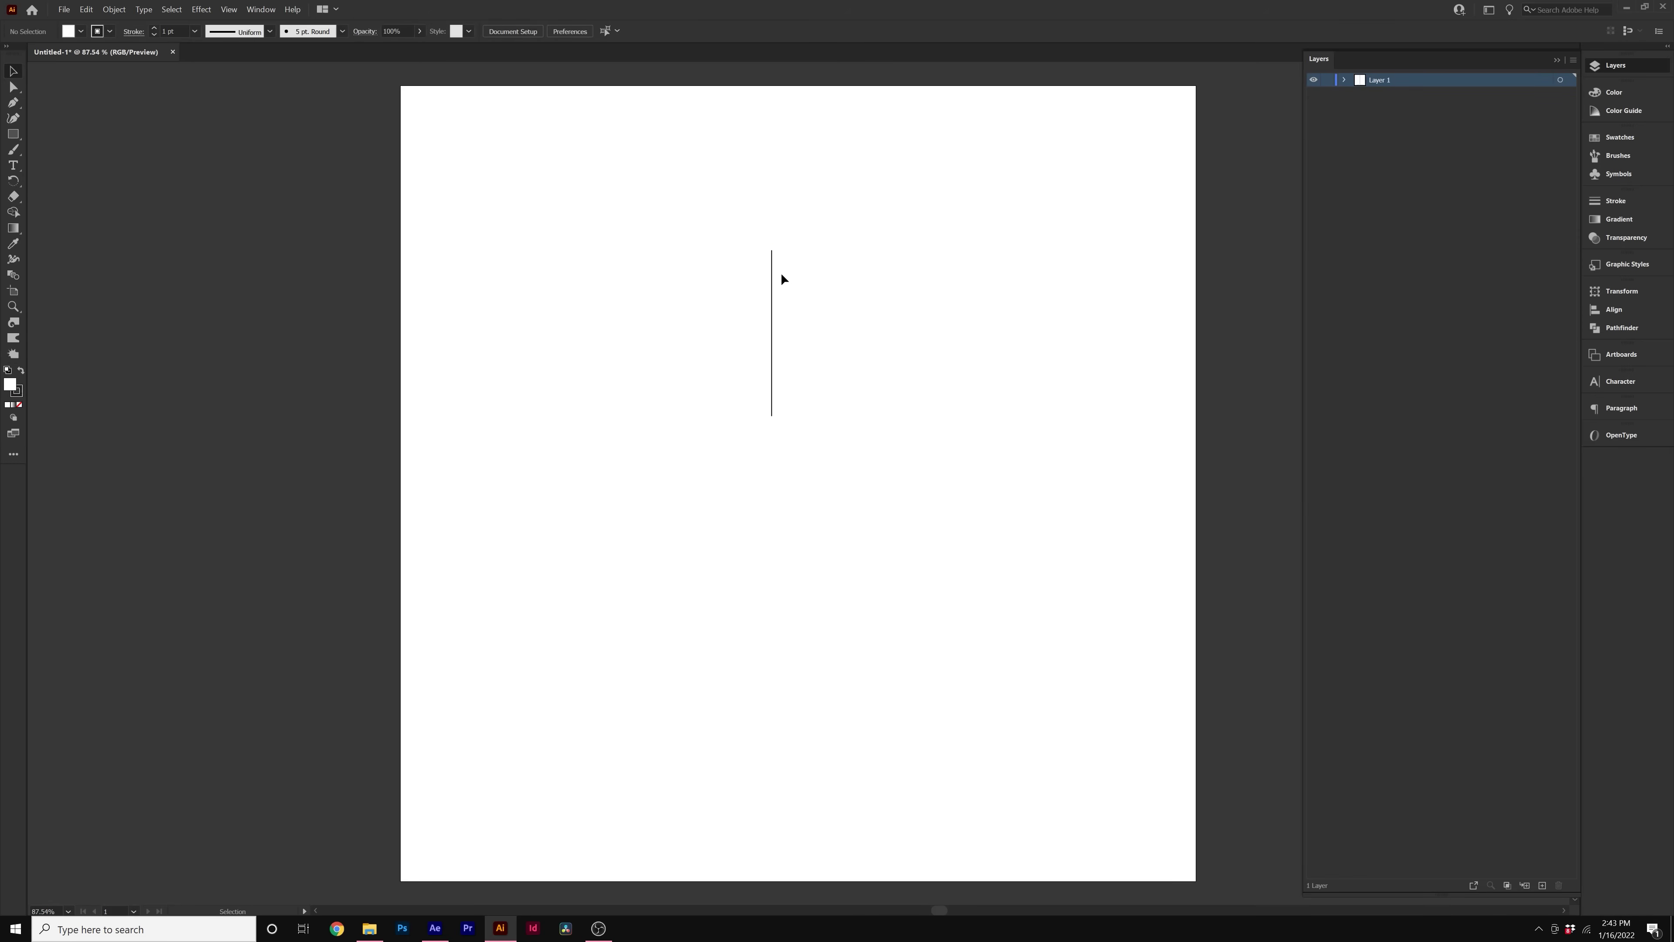
{"action": "left_click", "coordinate": [773, 360]}
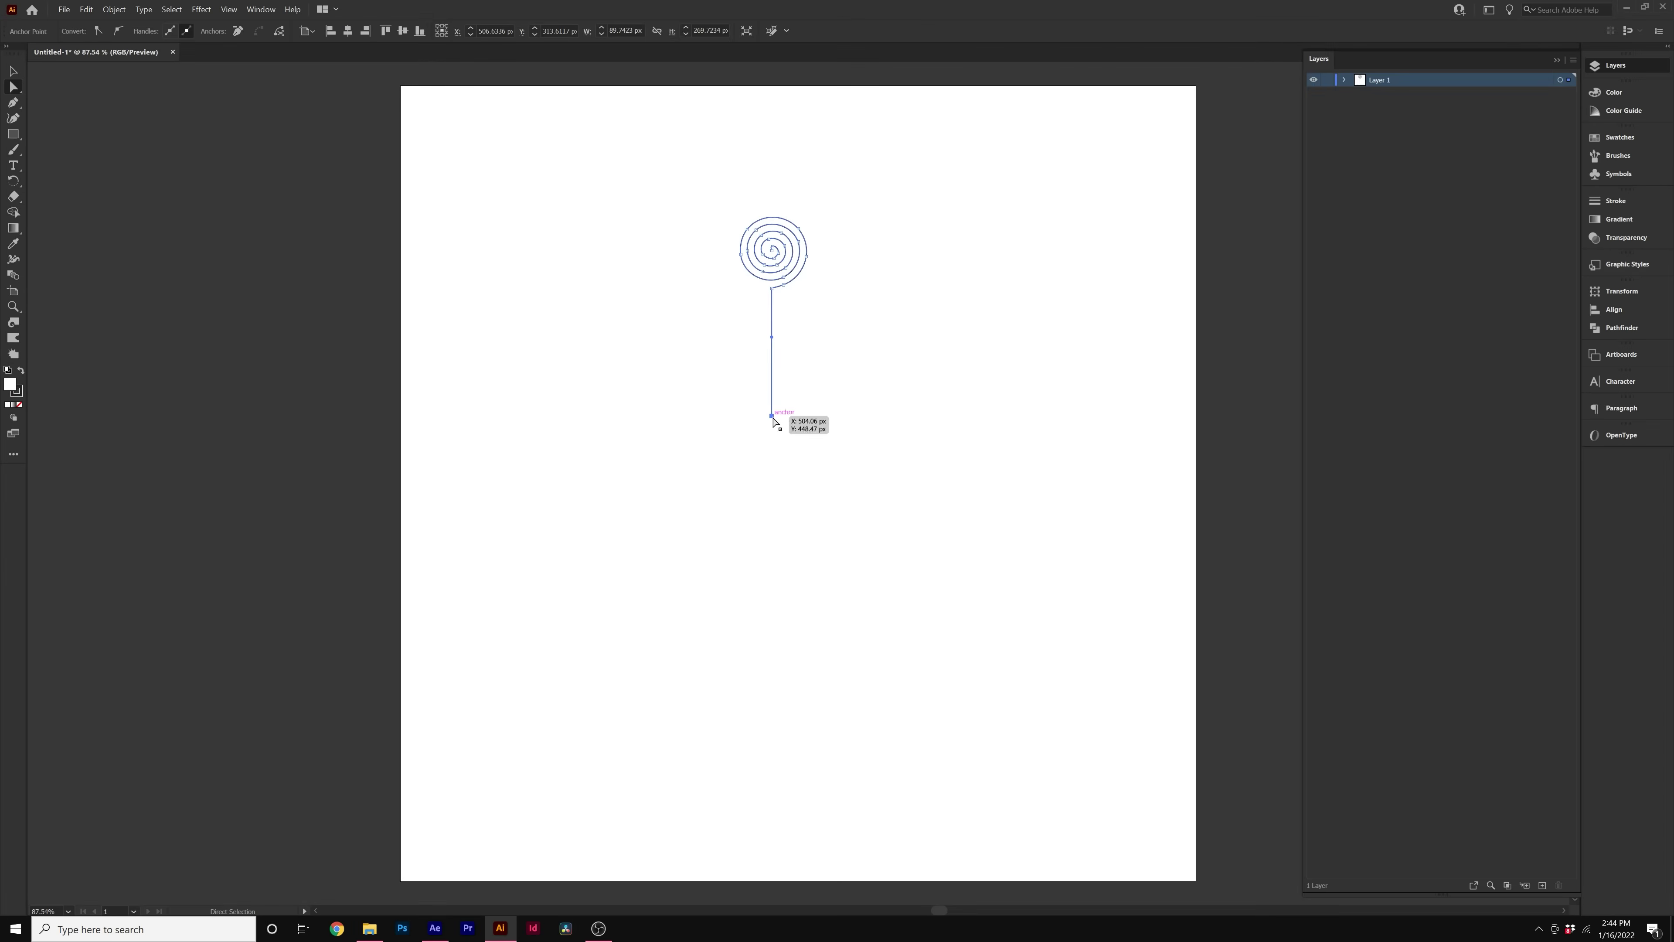
- Delete the anchor points at the outer end of the spiral so its straight tail is removed
{"action": "left_click", "coordinate": [771, 416]}
{"action": "key", "text": "Delete"}
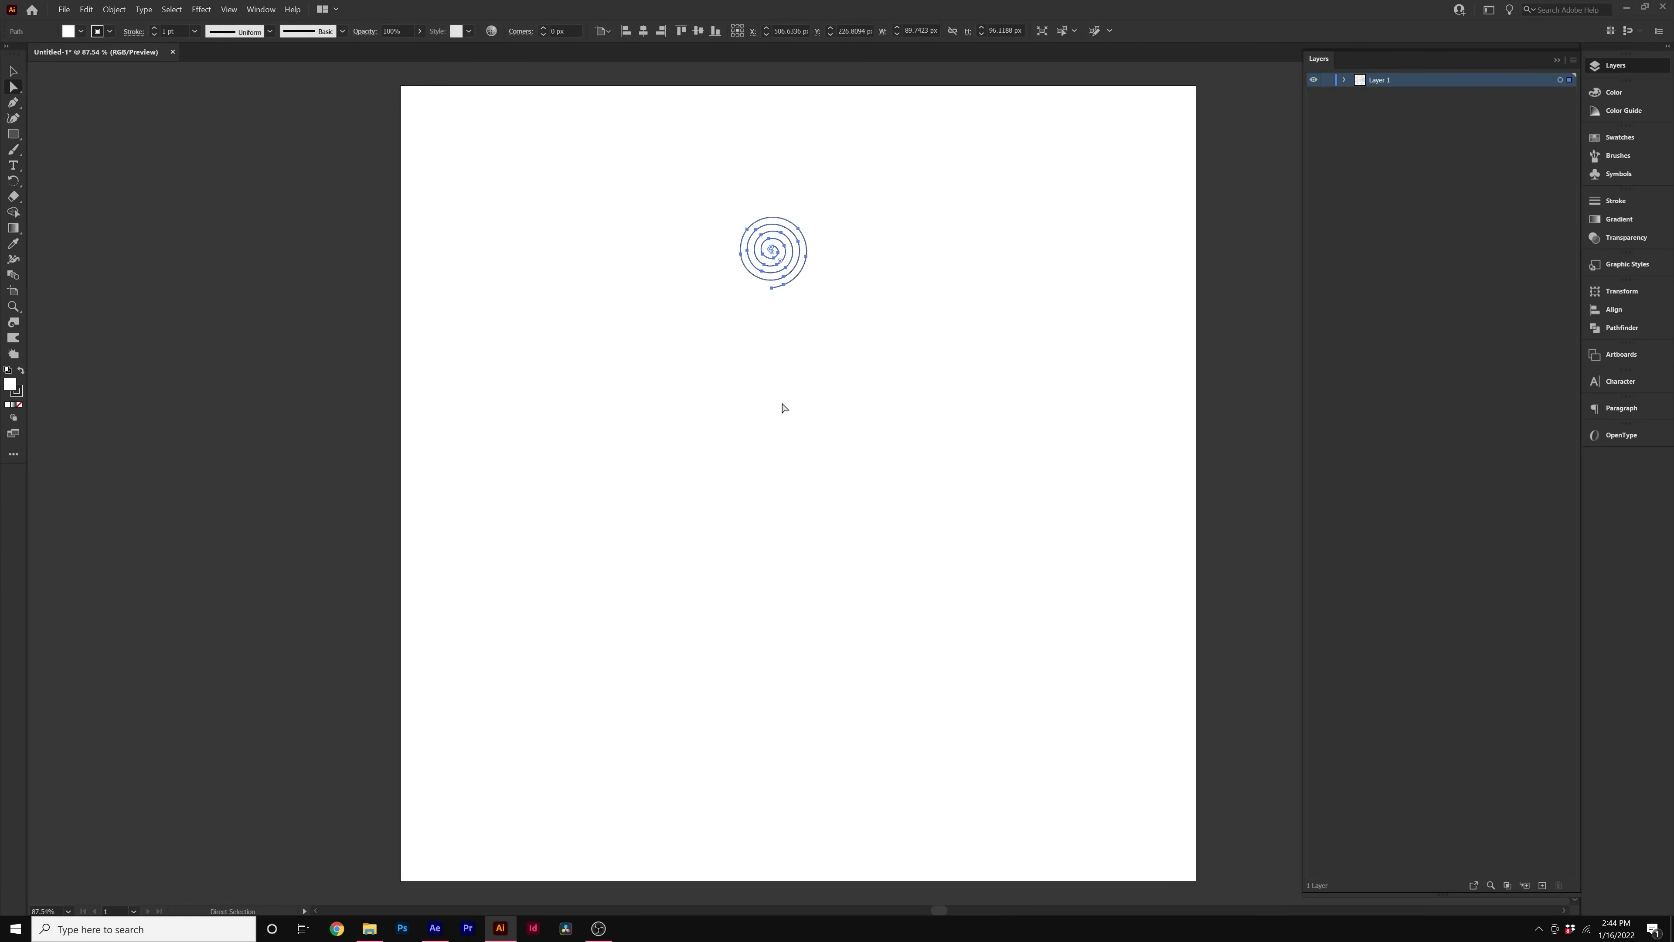
{"action": "scroll", "coordinate": [775, 321], "scroll_direction": "up", "scroll_amount": 5}
{"action": "left_click_drag", "start_coordinate": [770, 203], "coordinate": [794, 449]}
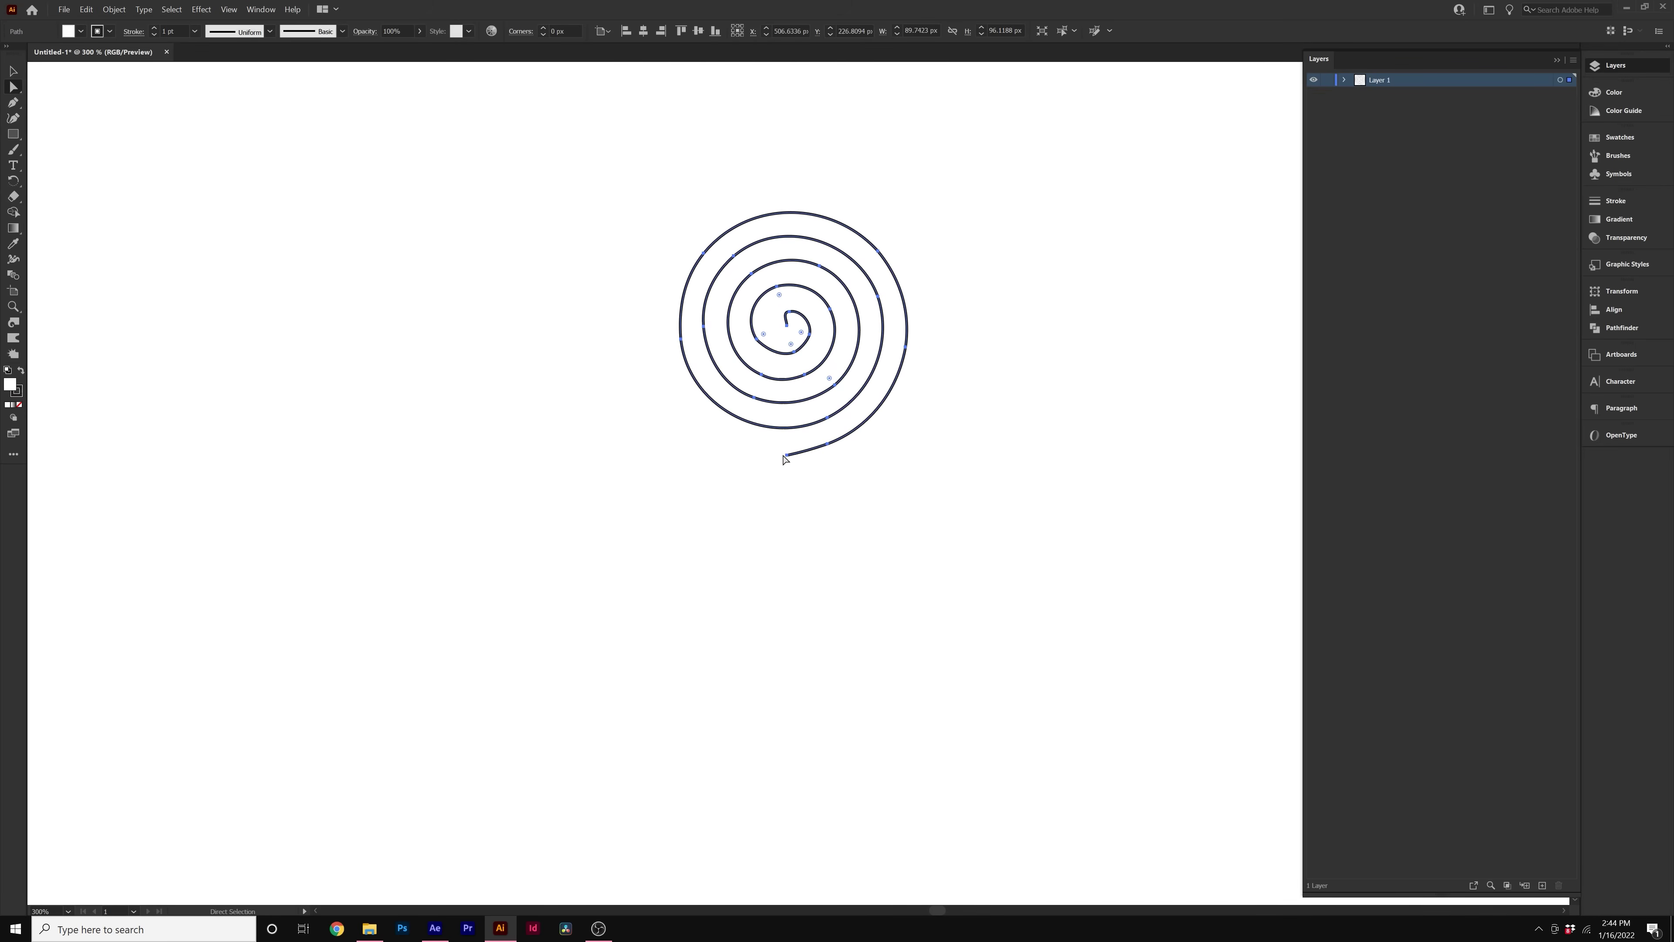
{"action": "left_click", "coordinate": [776, 540]}
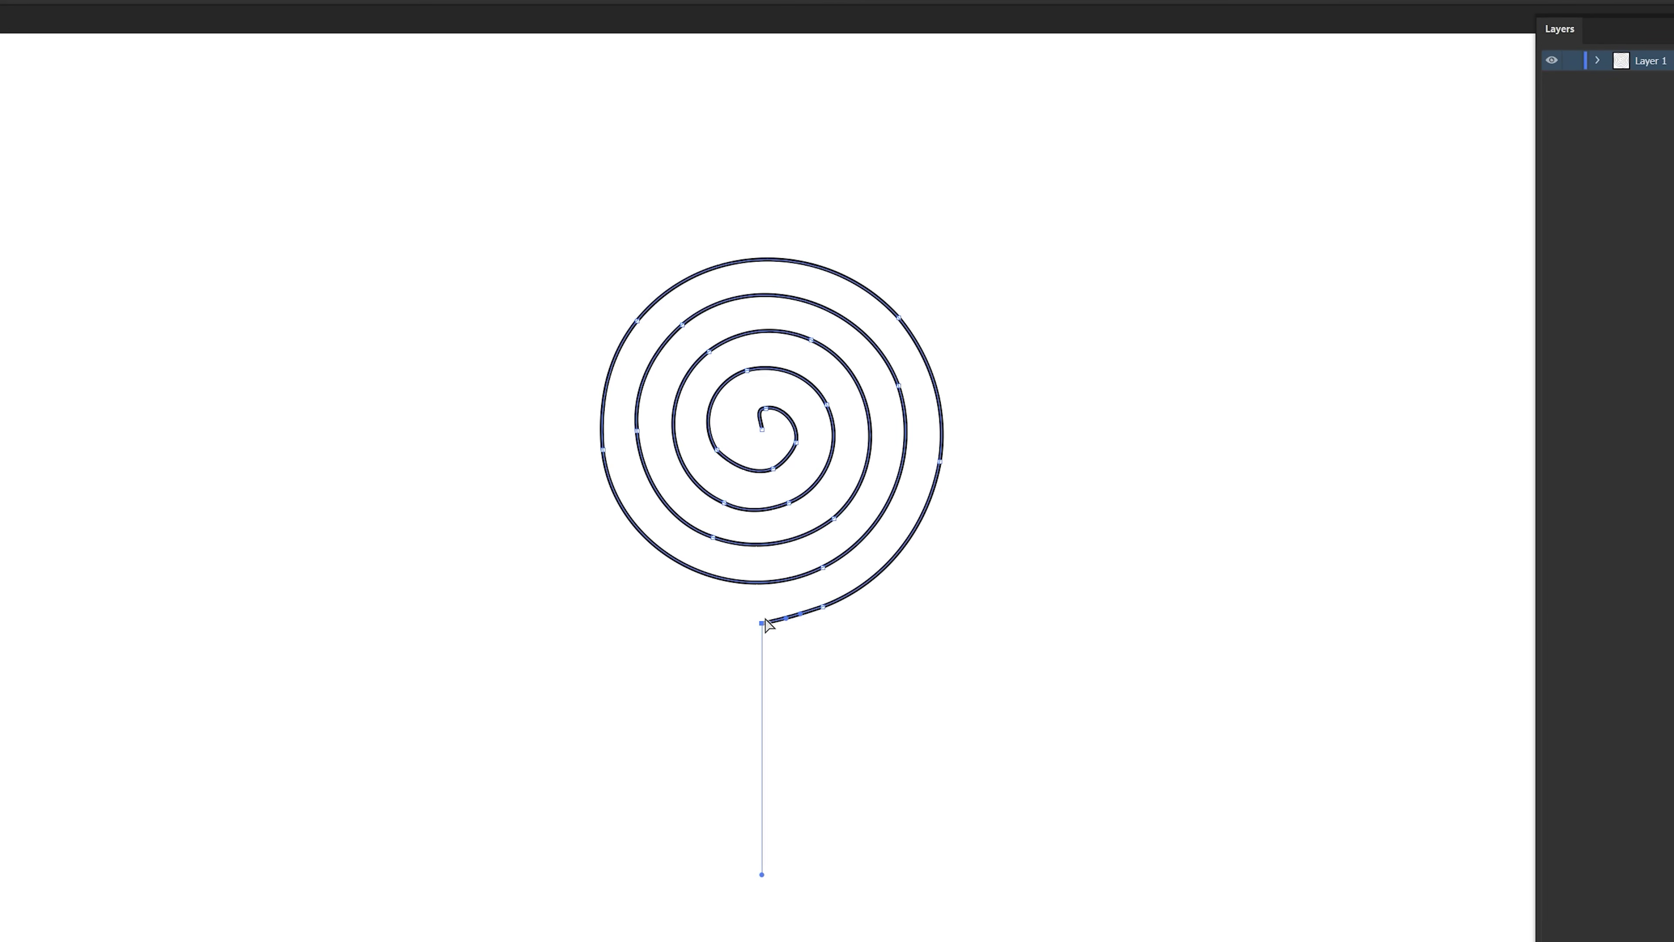
- Delete the two innermost anchor points at the centre of the spiral
{"action": "left_click", "coordinate": [761, 428]}
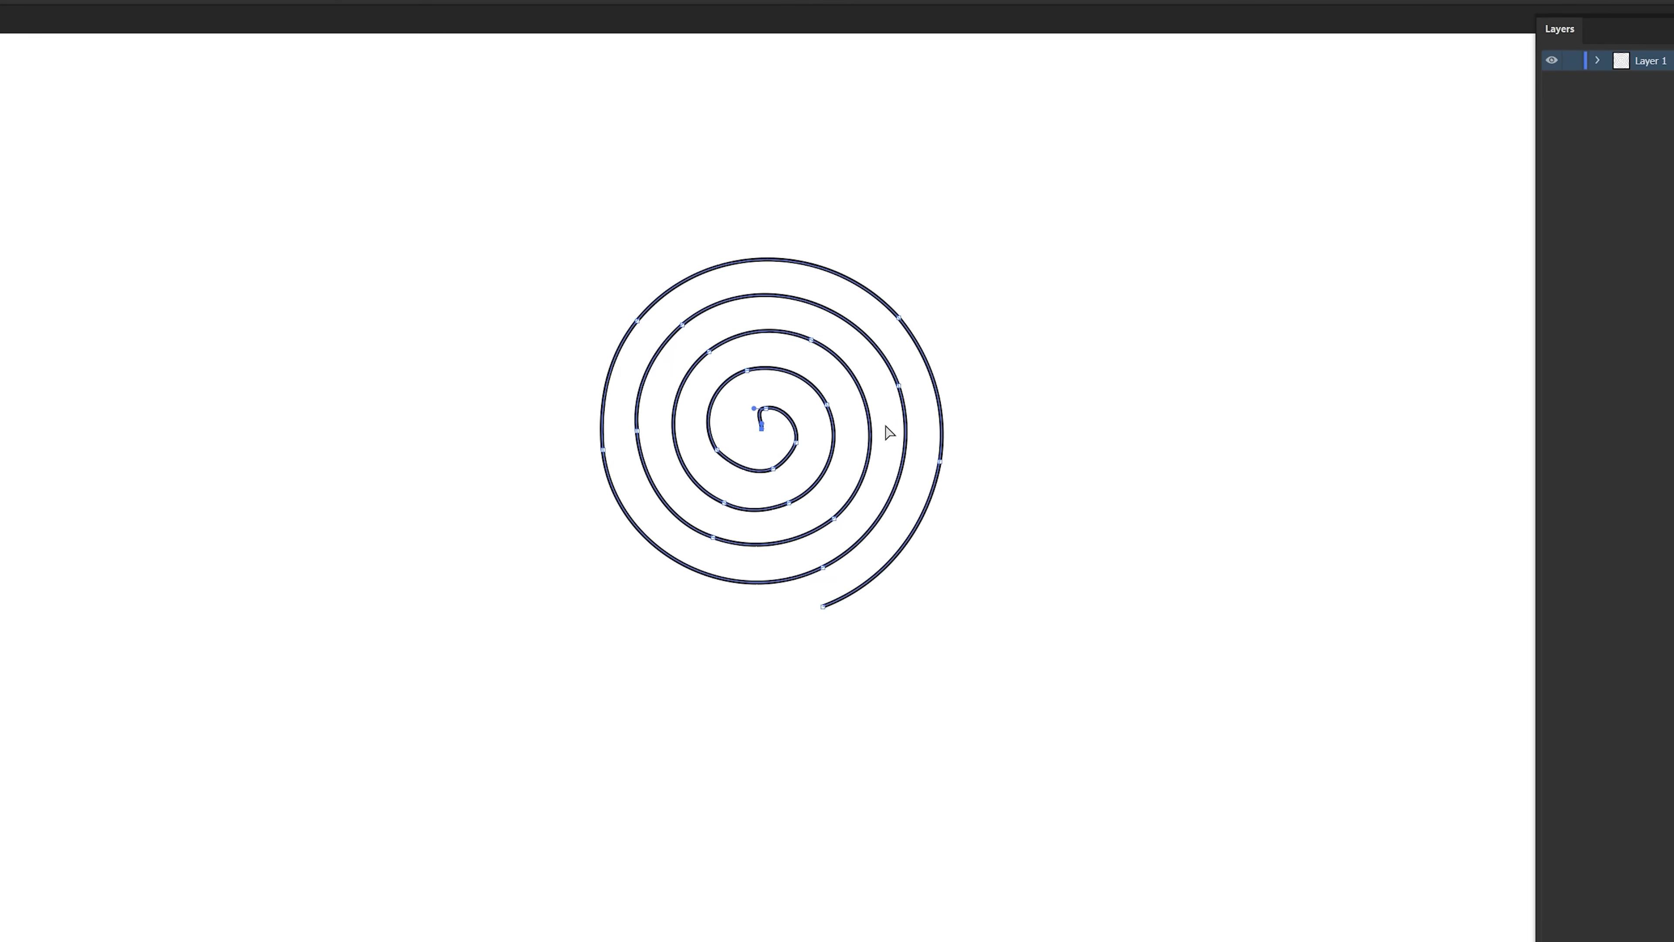
{"action": "left_click", "coordinate": [517, 739]}
{"action": "left_click", "coordinate": [768, 408]}
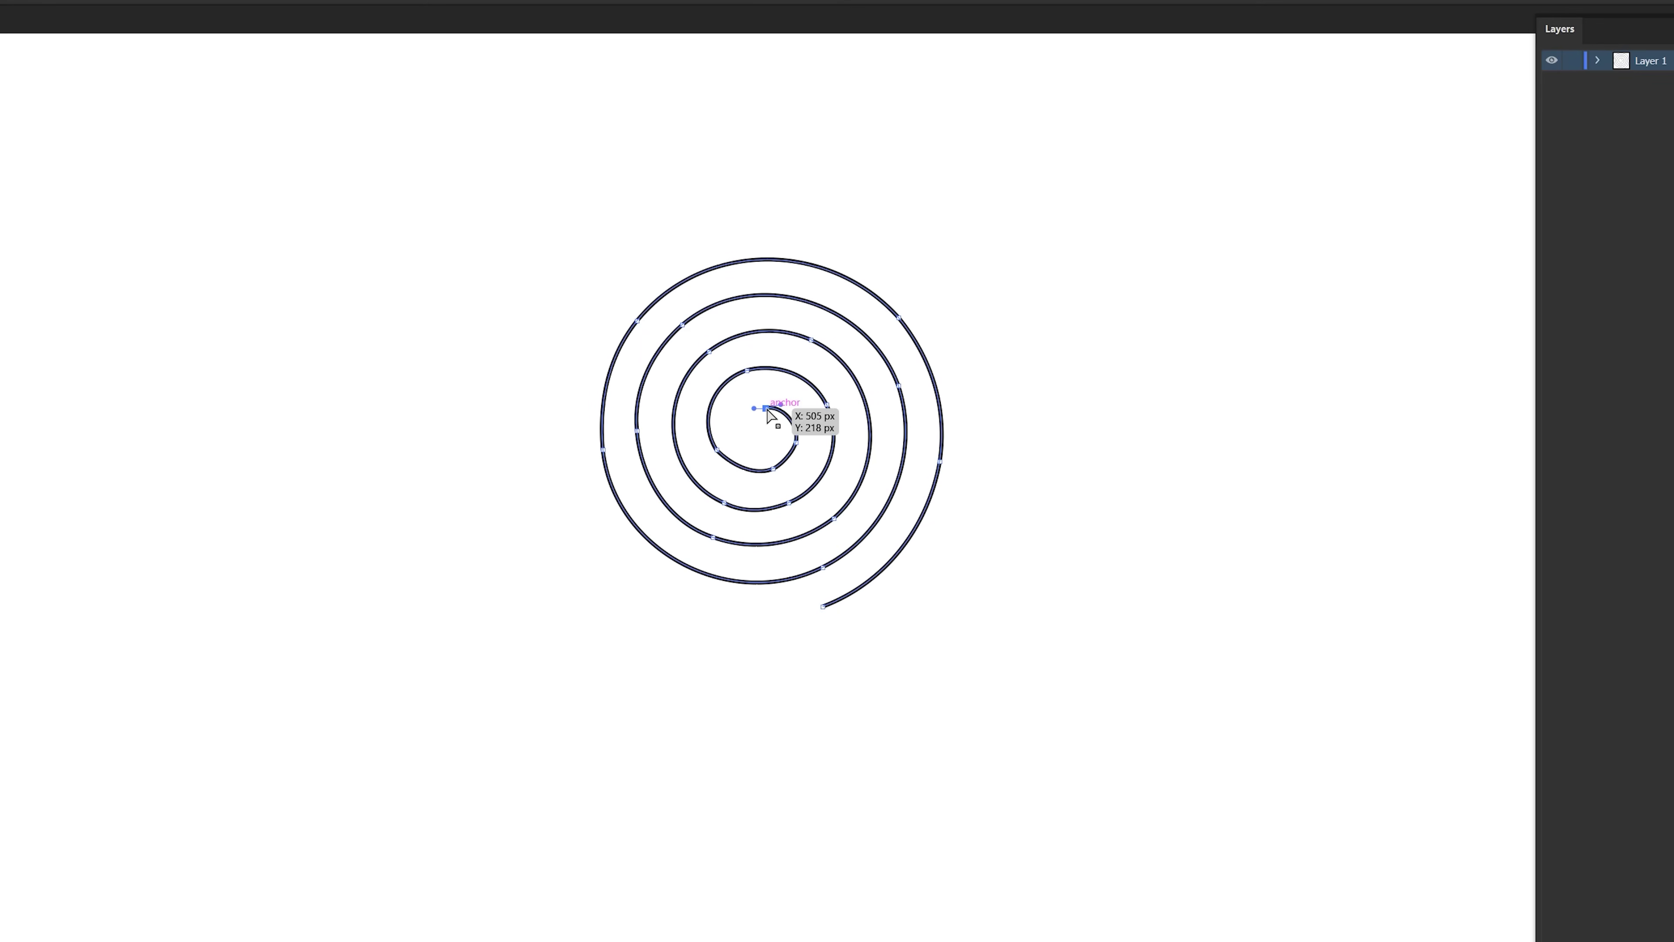
{"action": "left_click", "coordinate": [1069, 280]}
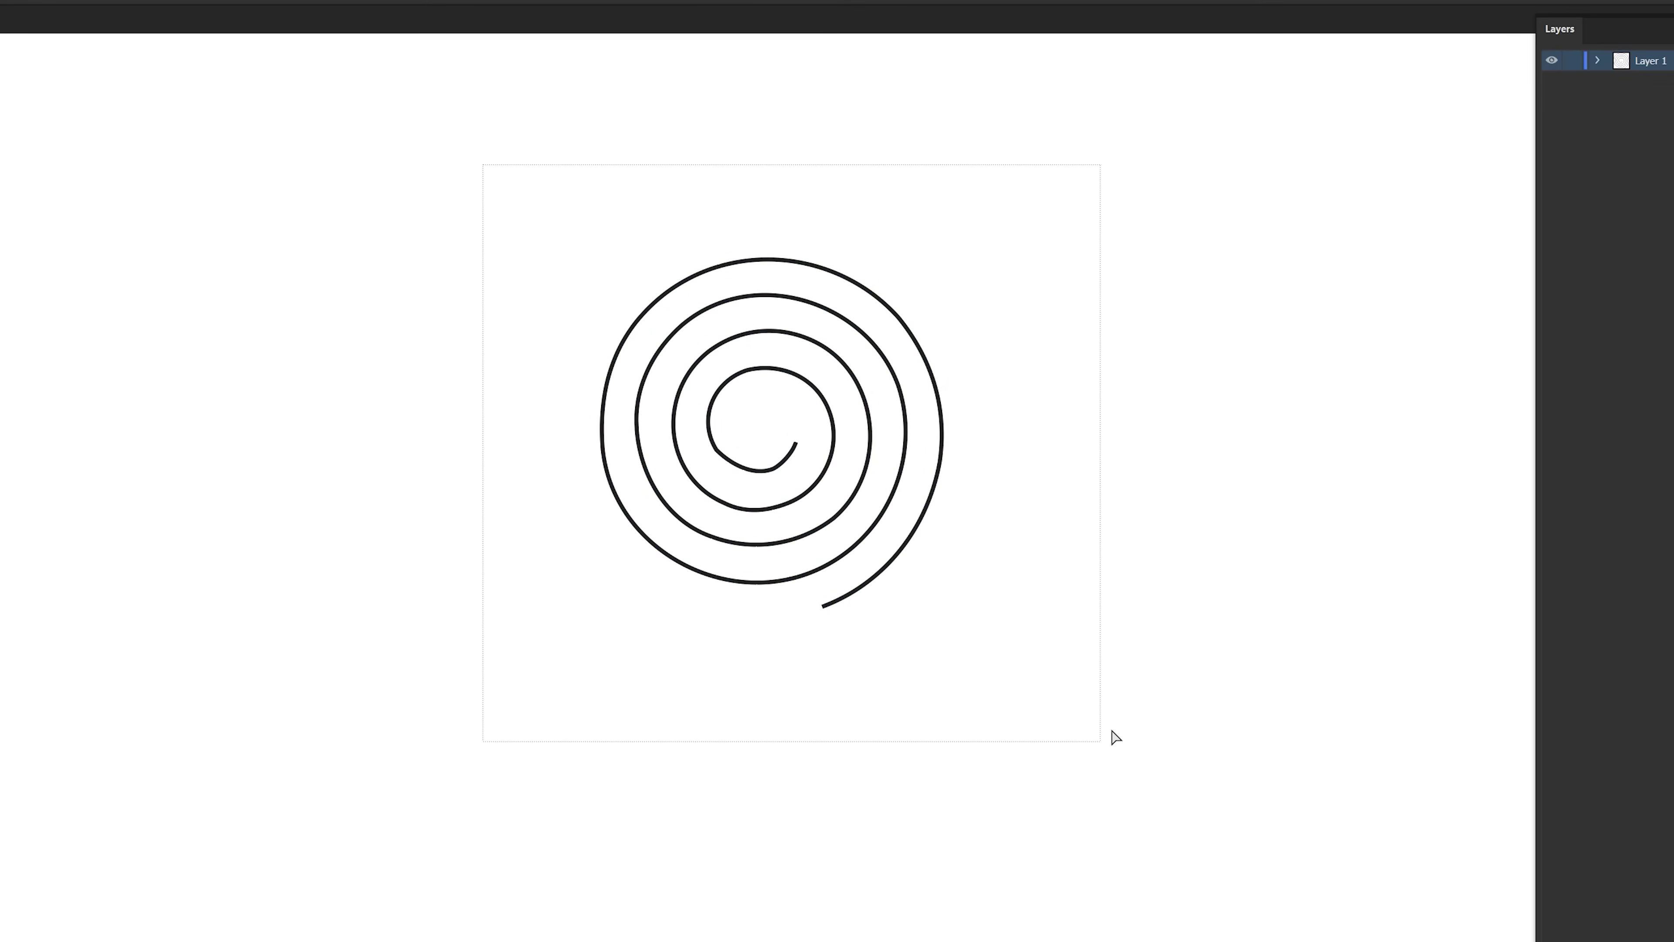
- Select the whole trimmed spiral path and copy it
{"action": "key", "text": "ctrl+a"}
{"action": "key", "text": "v"}
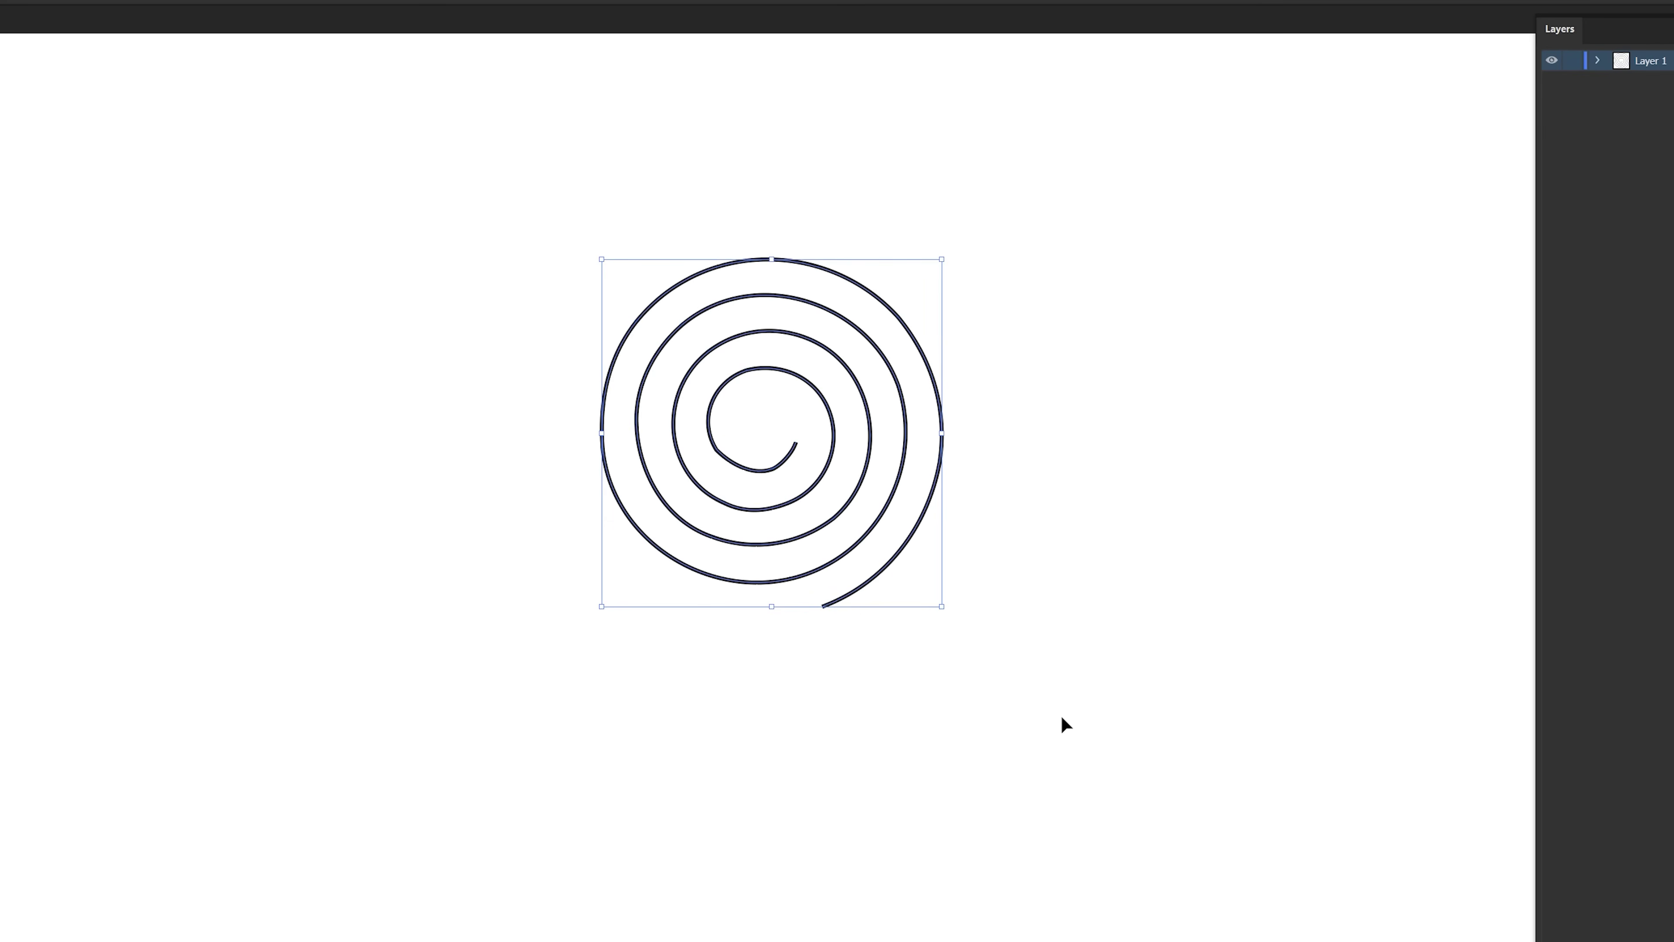
{"action": "key", "text": "a"}
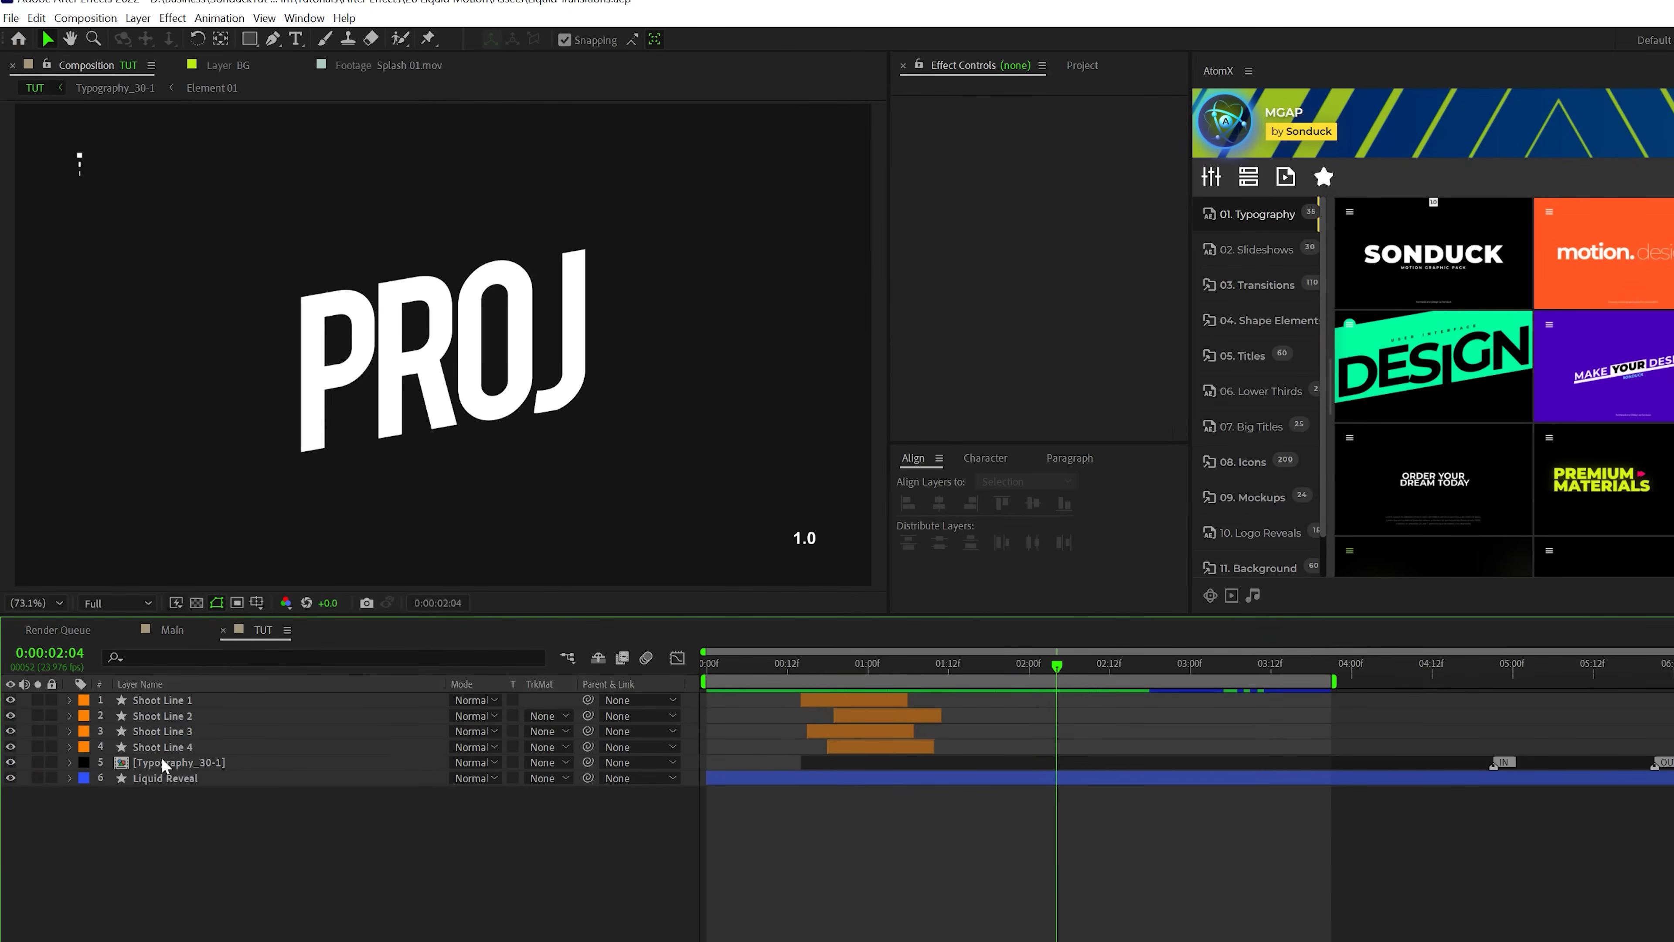
- Switch to After Effects, duplicate the Shoot Line 1 layer, and reposition and extend the copy to span about 0:00:01:00 to 0:00:02:15
{"action": "left_click", "coordinate": [160, 701]}
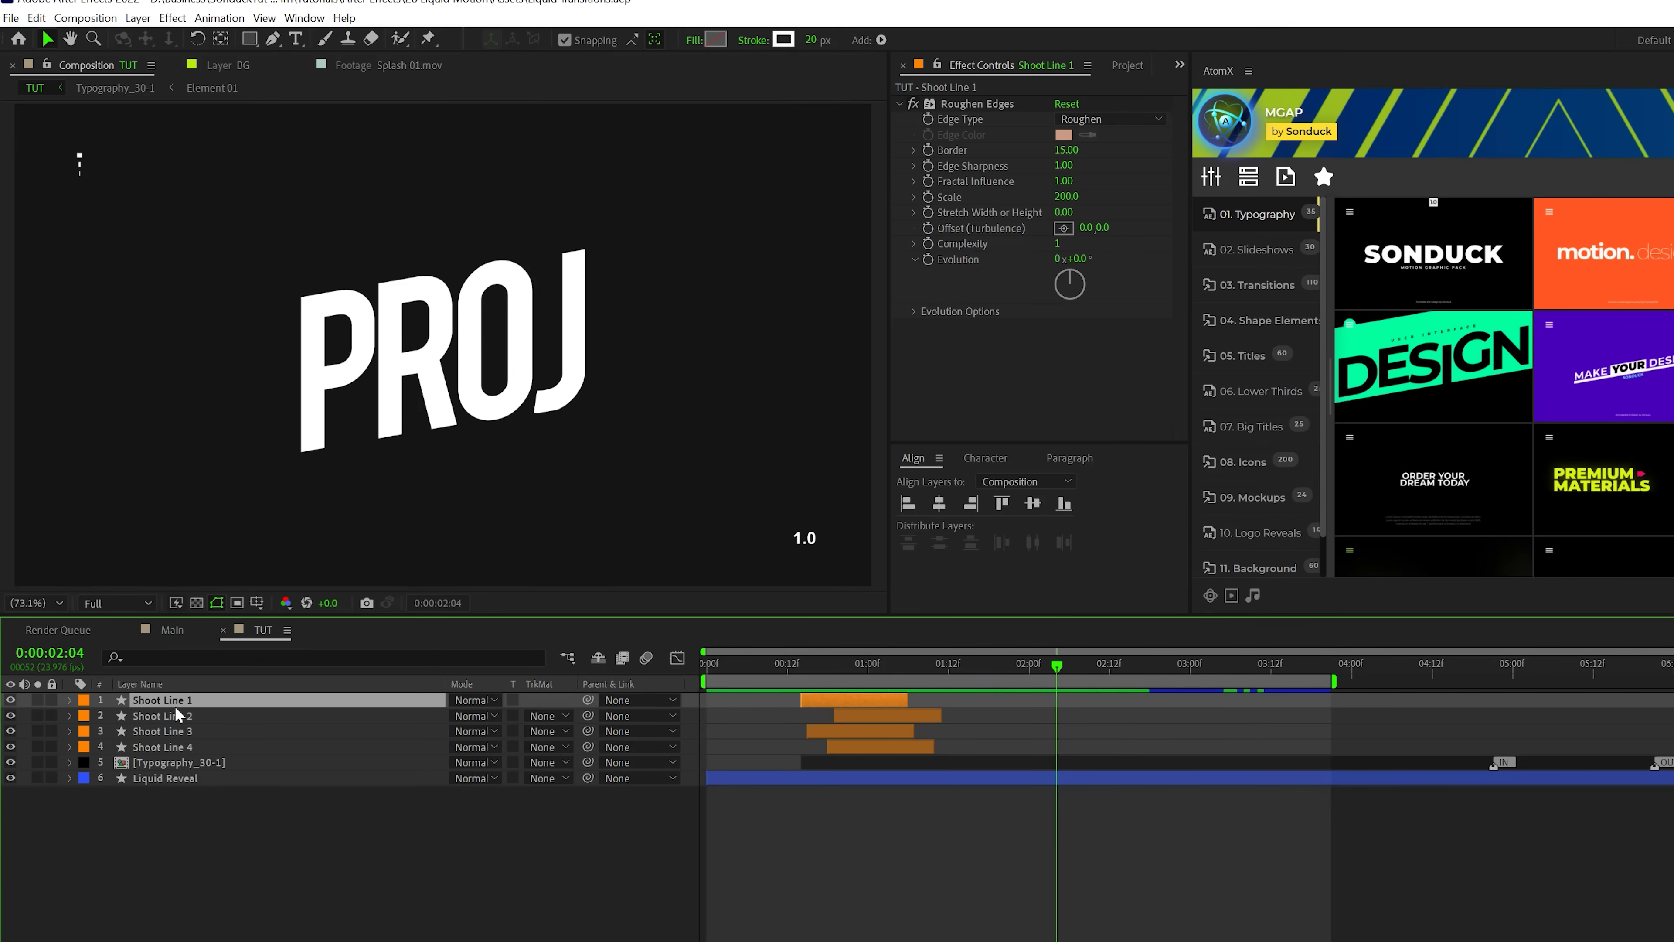
{"action": "key", "text": "ctrl+d"}
{"action": "left_click_drag", "start_coordinate": [837, 699], "coordinate": [1129, 699]}
{"action": "left_click", "coordinate": [915, 671]}
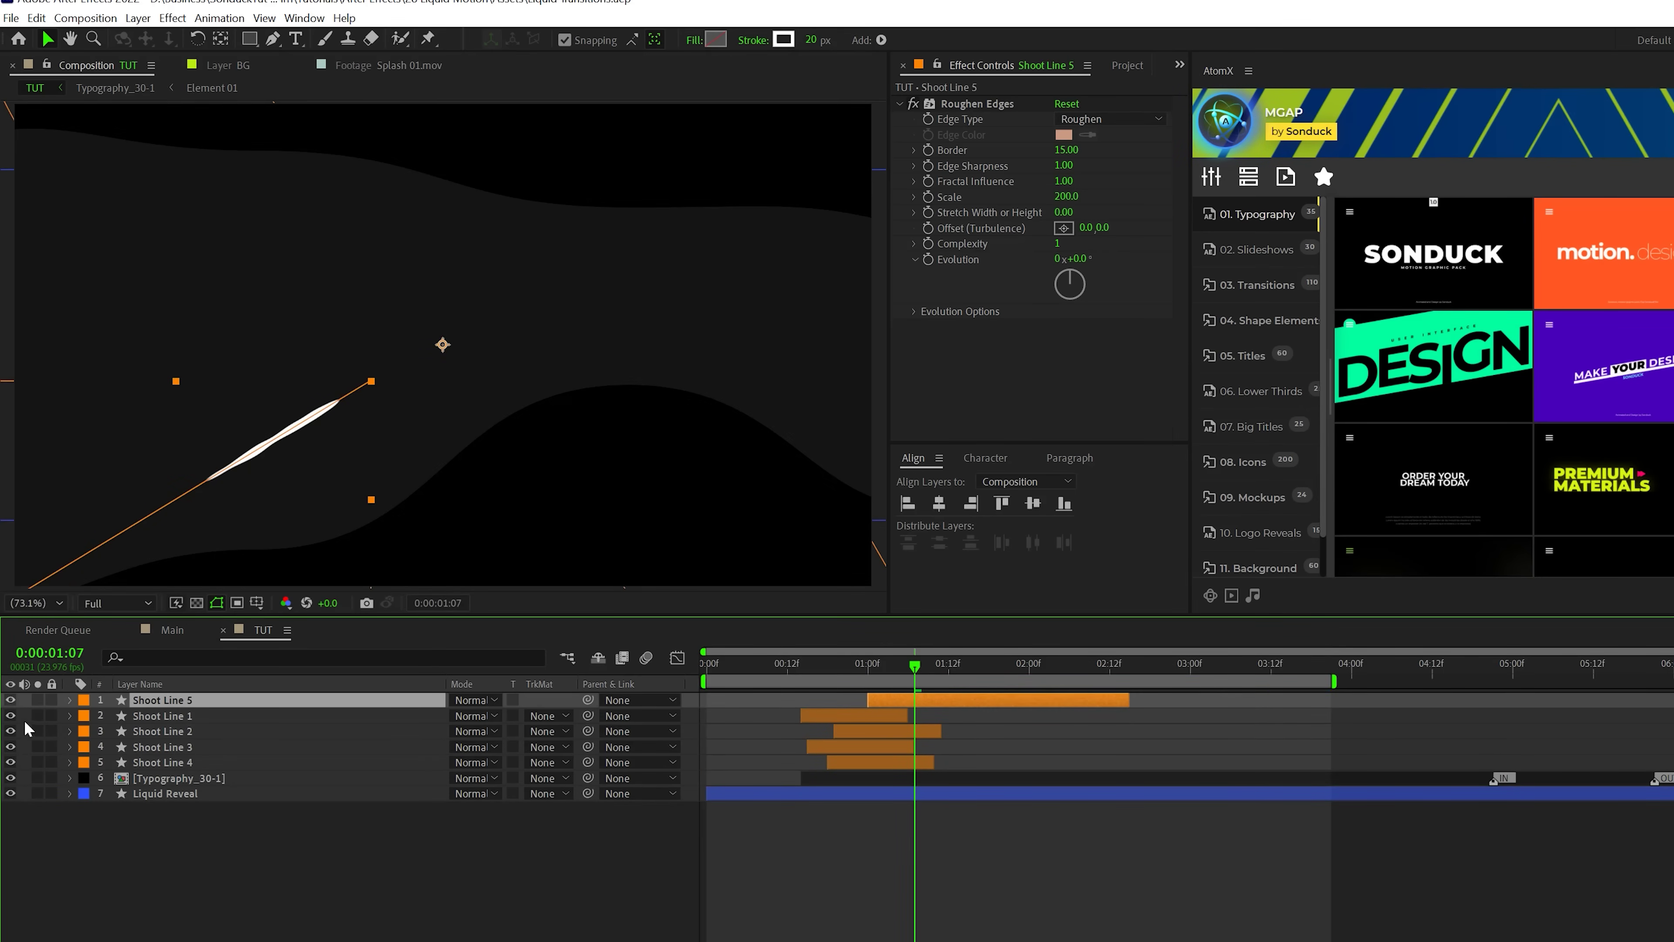
- Replace the Path of Path 1 in the duplicated shoot line's Shape 1 with the copied spiral path
{"action": "left_click", "coordinate": [69, 700]}
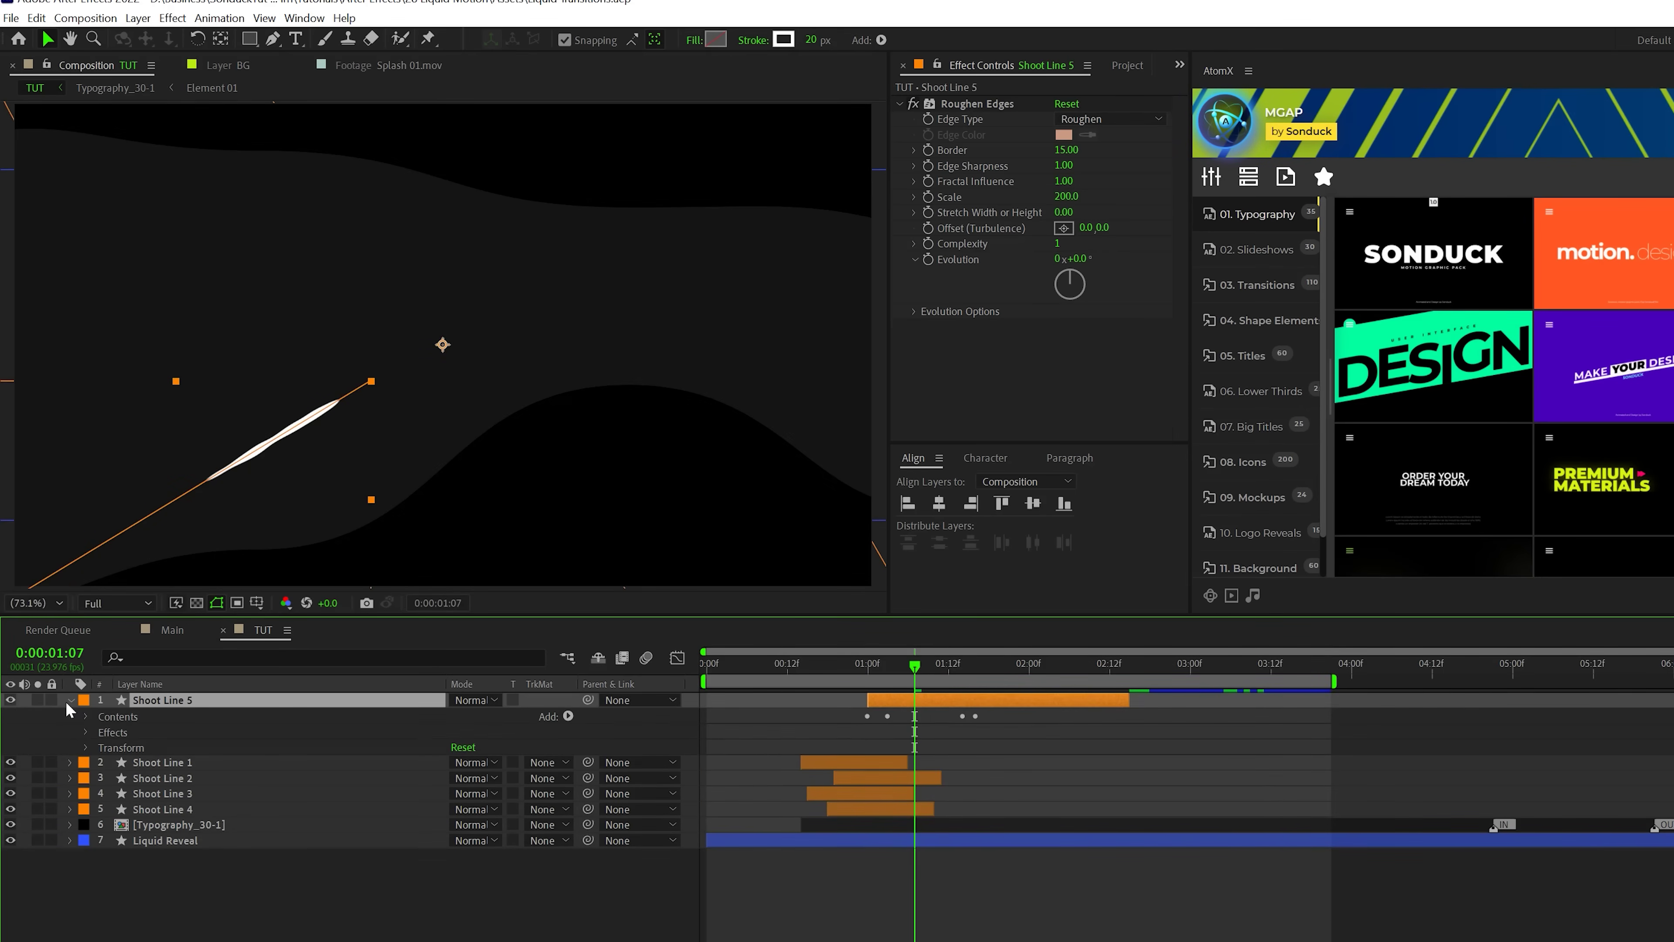
{"action": "left_click", "coordinate": [85, 716]}
{"action": "left_click", "coordinate": [102, 731]}
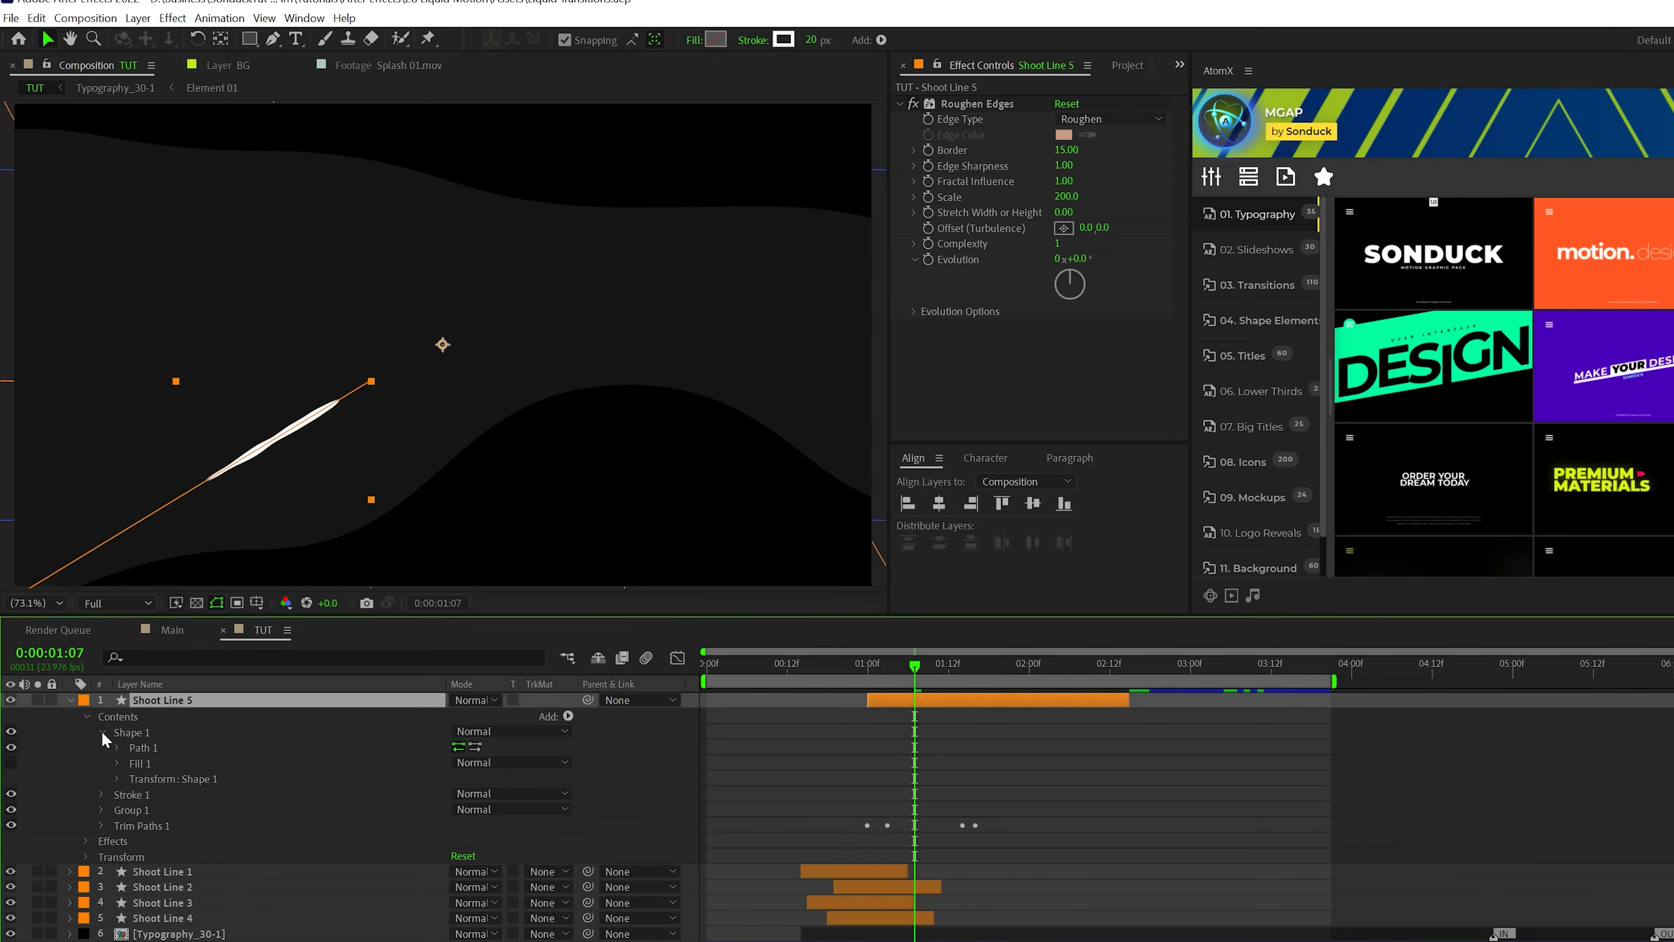
{"action": "left_click", "coordinate": [117, 747]}
{"action": "left_click", "coordinate": [245, 764]}
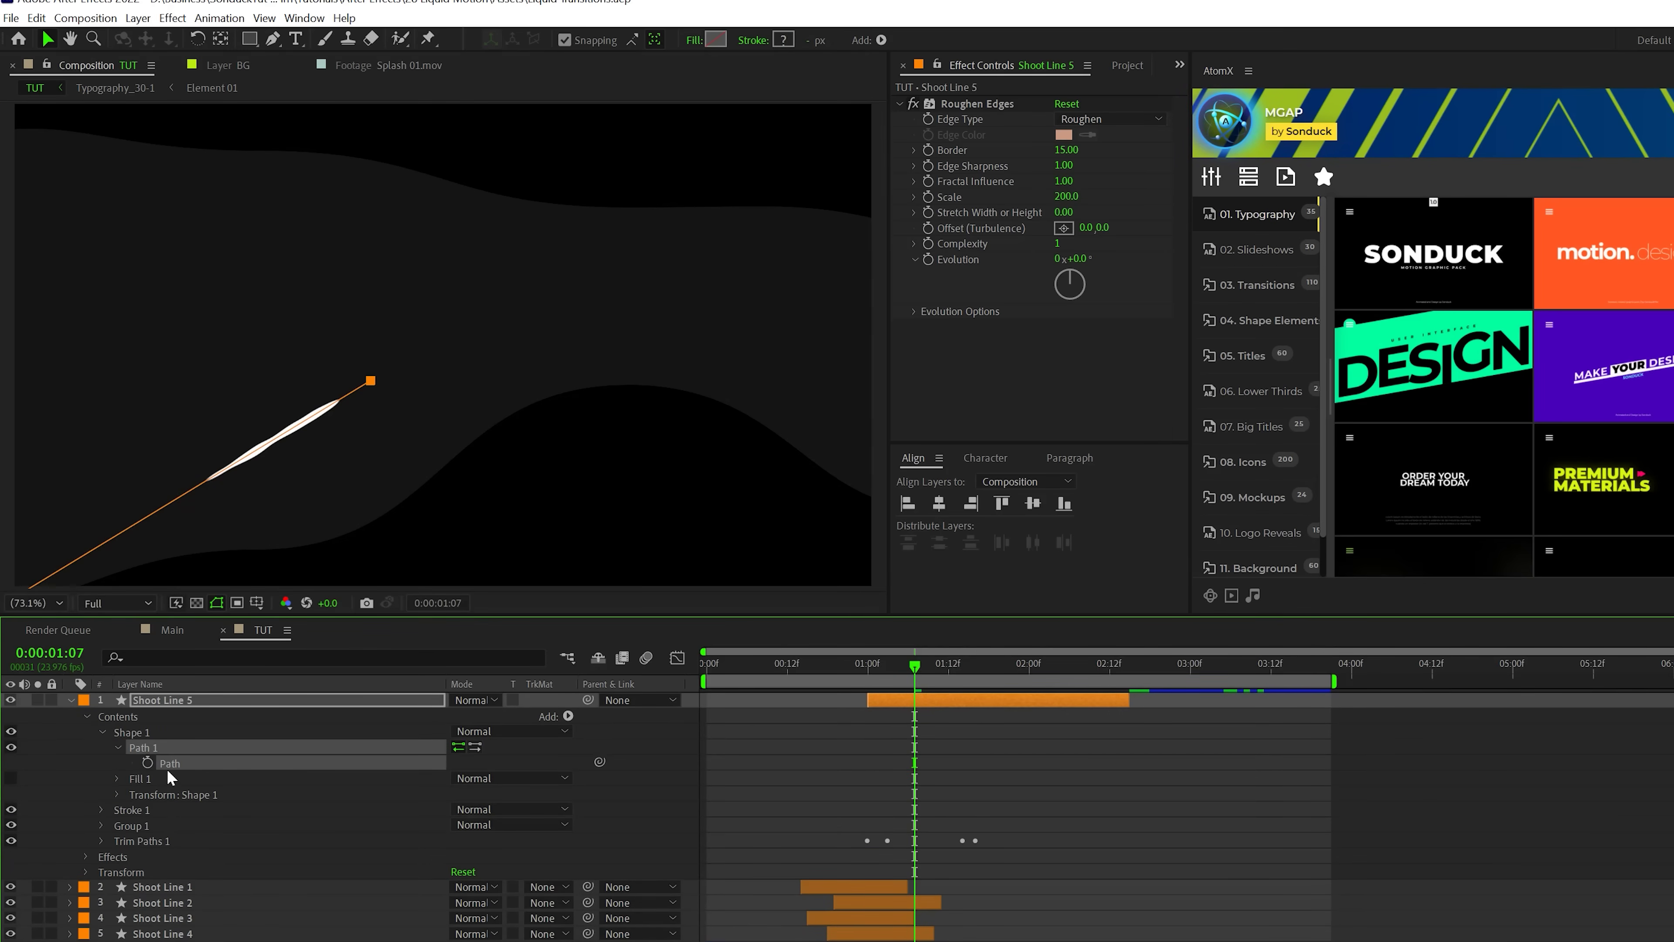
{"action": "key", "text": "ctrl+v"}
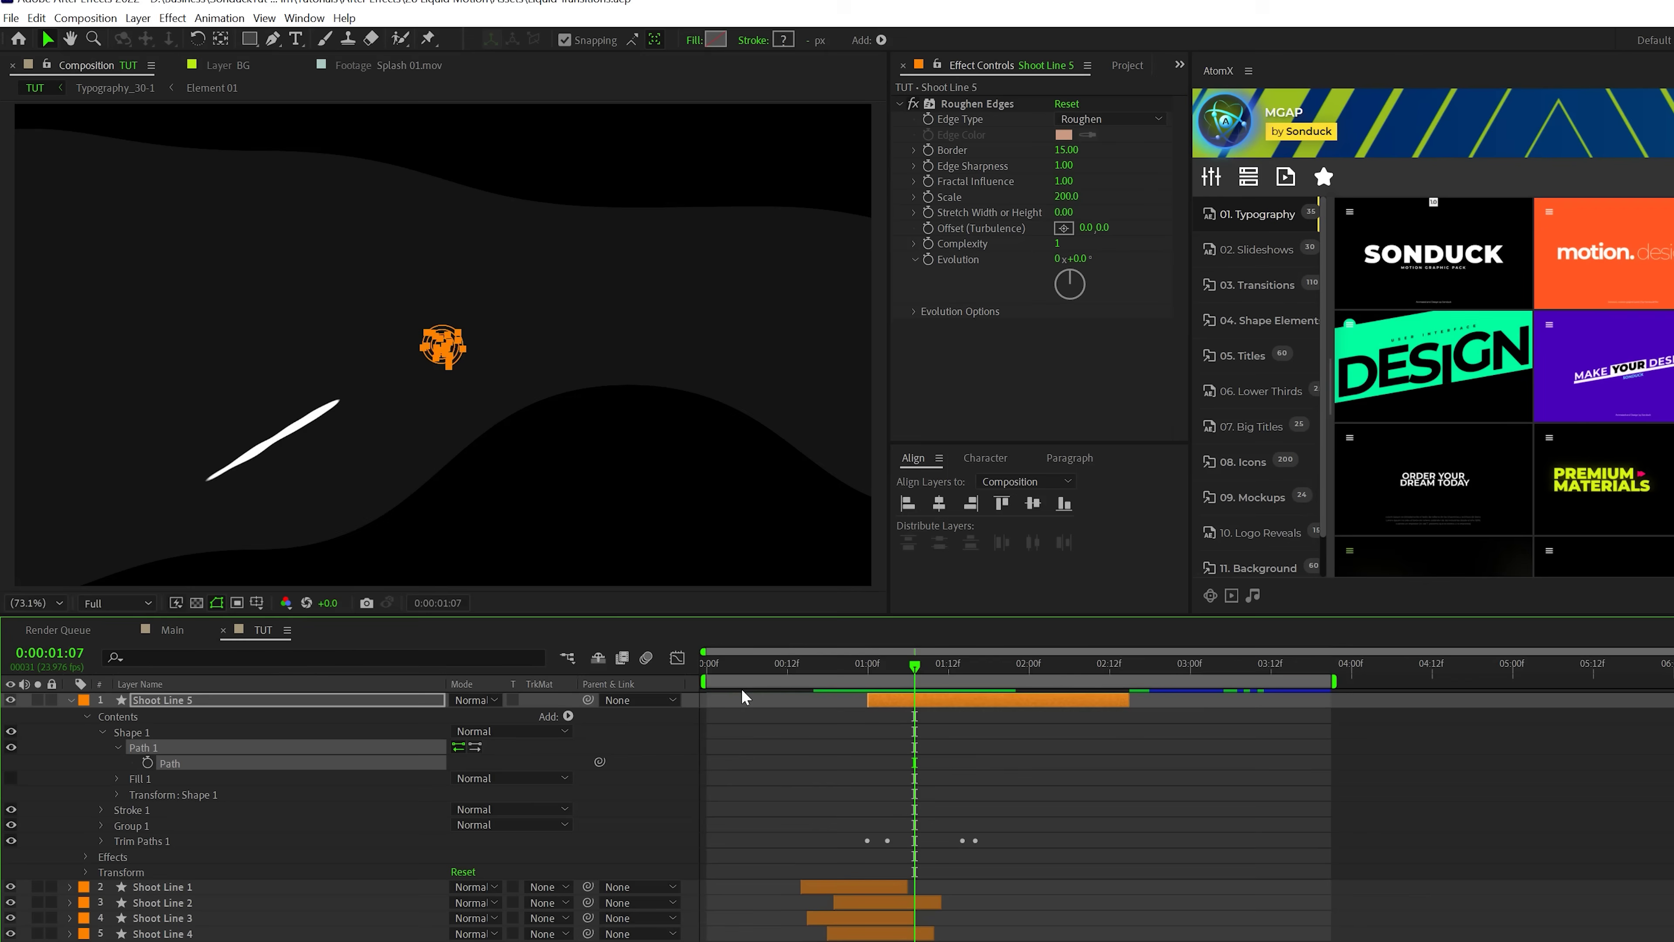
- Scale the spiral layer to 553% and set its stroke width to 3 px
{"action": "left_click", "coordinate": [175, 701]}
{"action": "key", "text": "s"}
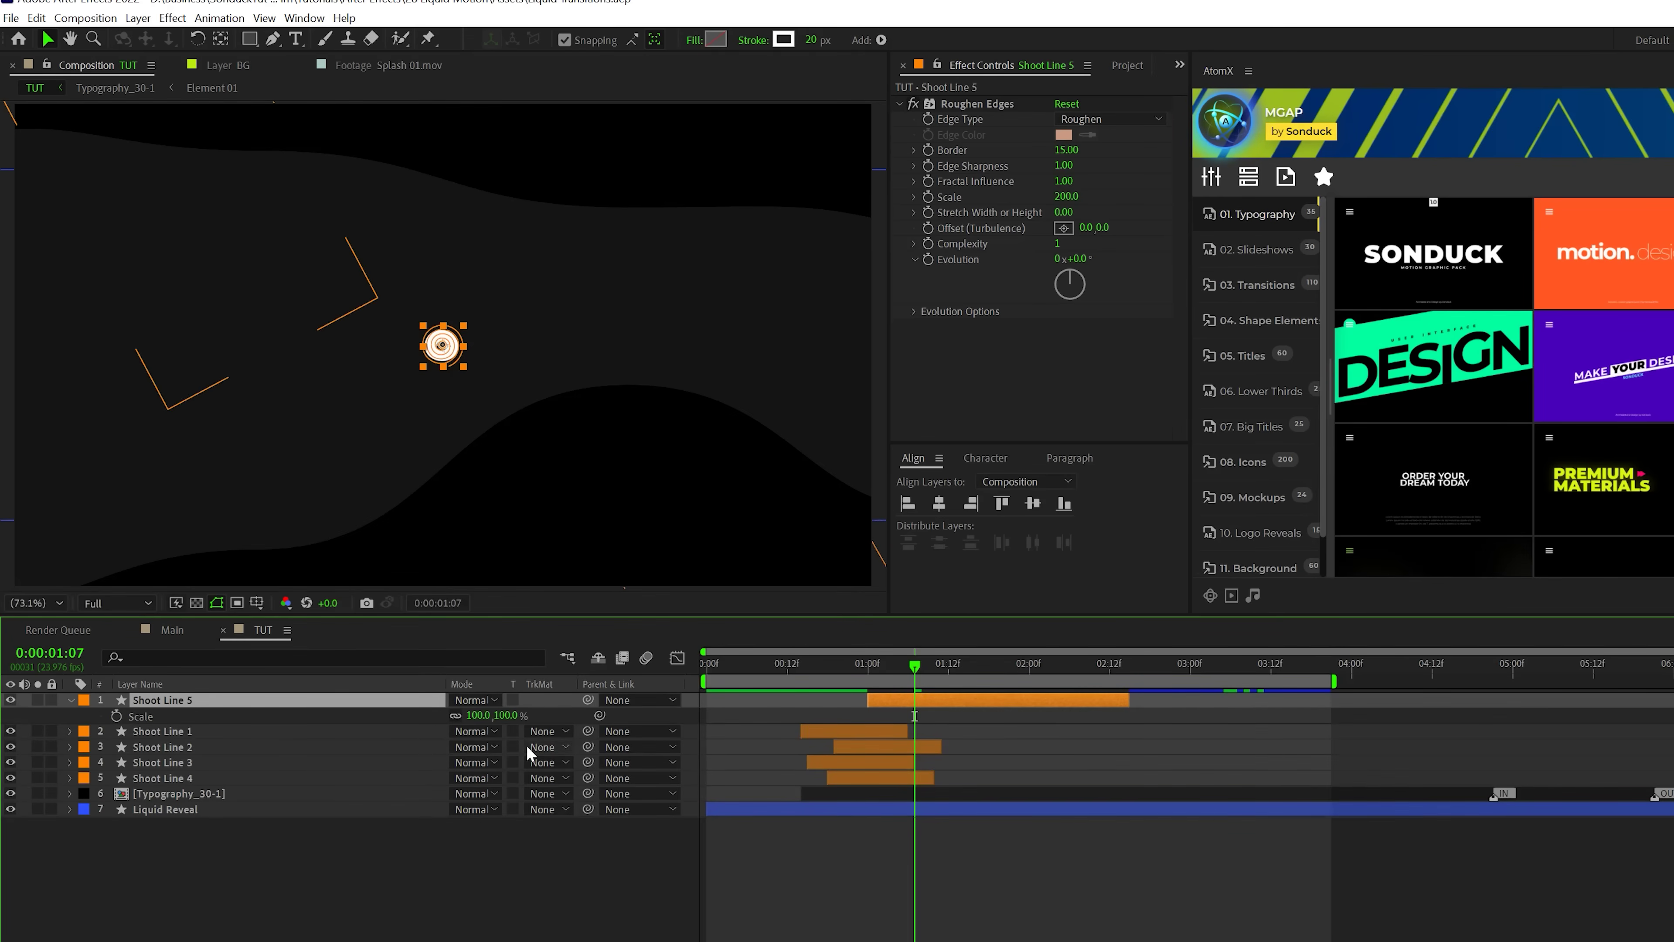
{"action": "left_click_drag", "start_coordinate": [480, 715], "coordinate": [778, 713]}
{"action": "left_click", "coordinate": [815, 41]}
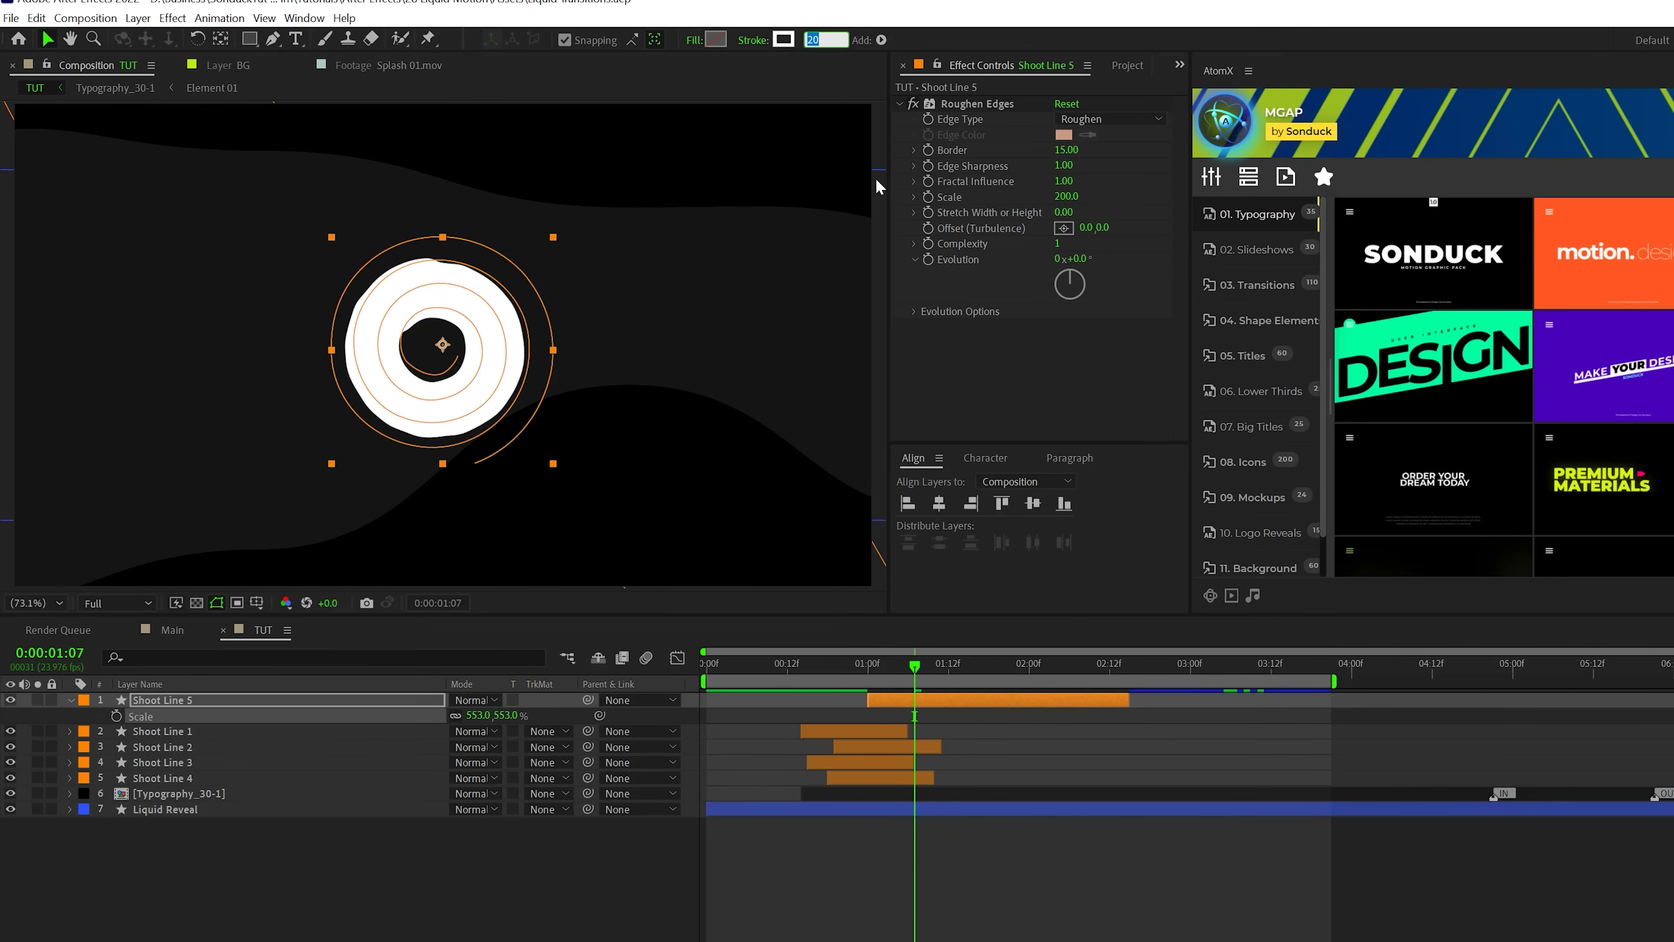
{"action": "type", "text": "5"}
{"action": "key", "text": "Return"}
- Move to 0:00:01:09 and scale the spiral layer up to about twice its size
{"action": "left_click", "coordinate": [475, 850]}
{"action": "mouse_move", "coordinate": [922, 667]}
{"action": "left_mouse_down"}
{"action": "mouse_move", "coordinate": [882, 668]}
{"action": "mouse_move", "coordinate": [982, 676]}
{"action": "mouse_move", "coordinate": [928, 676]}
{"action": "left_mouse_up"}
{"action": "left_click", "coordinate": [187, 713]}
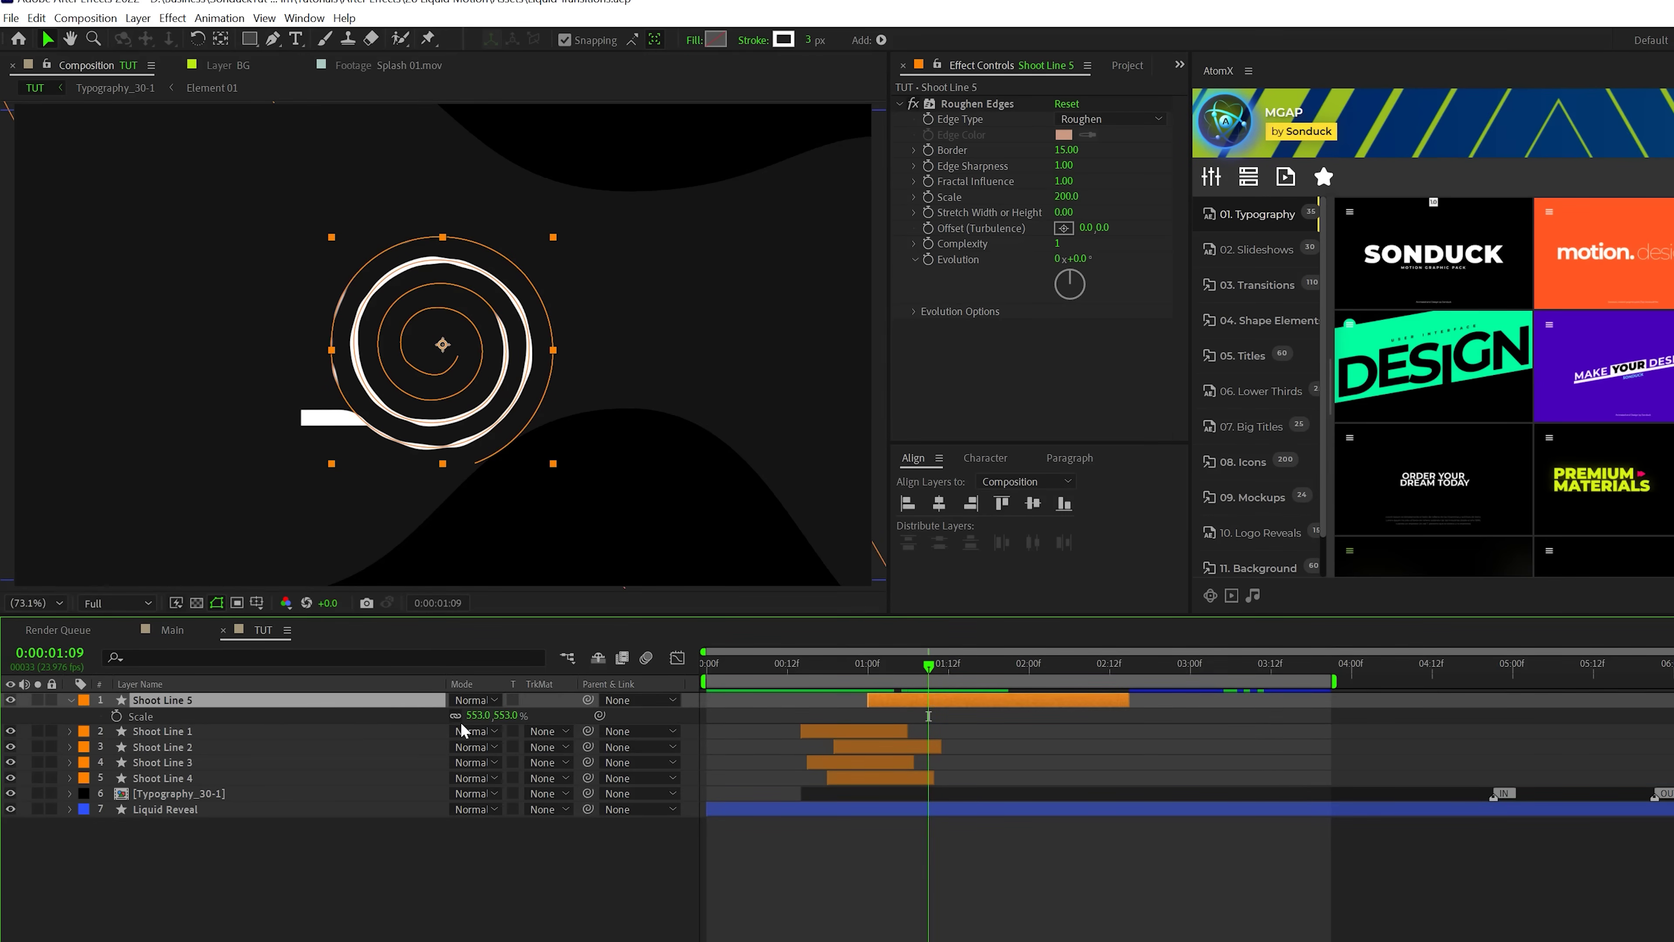
{"action": "left_click_drag", "start_coordinate": [477, 715], "coordinate": [893, 710]}
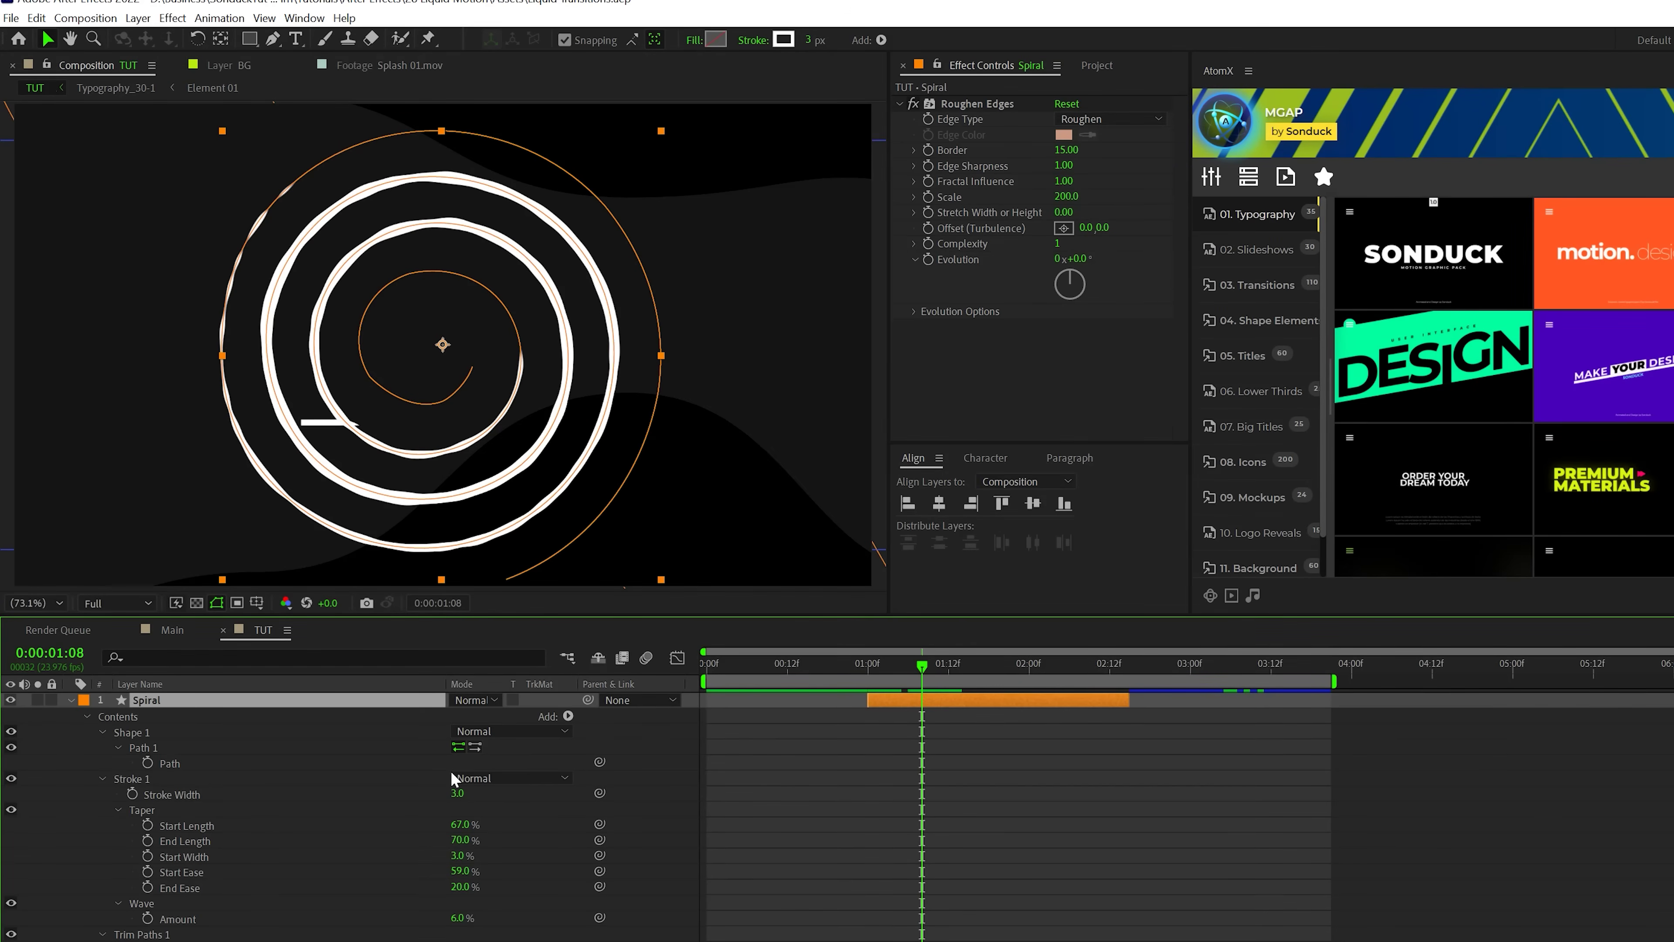
- Add Wiggle Paths to the Spiral layer with Points set to Smooth and Size set to 2
{"action": "left_click", "coordinate": [104, 778]}
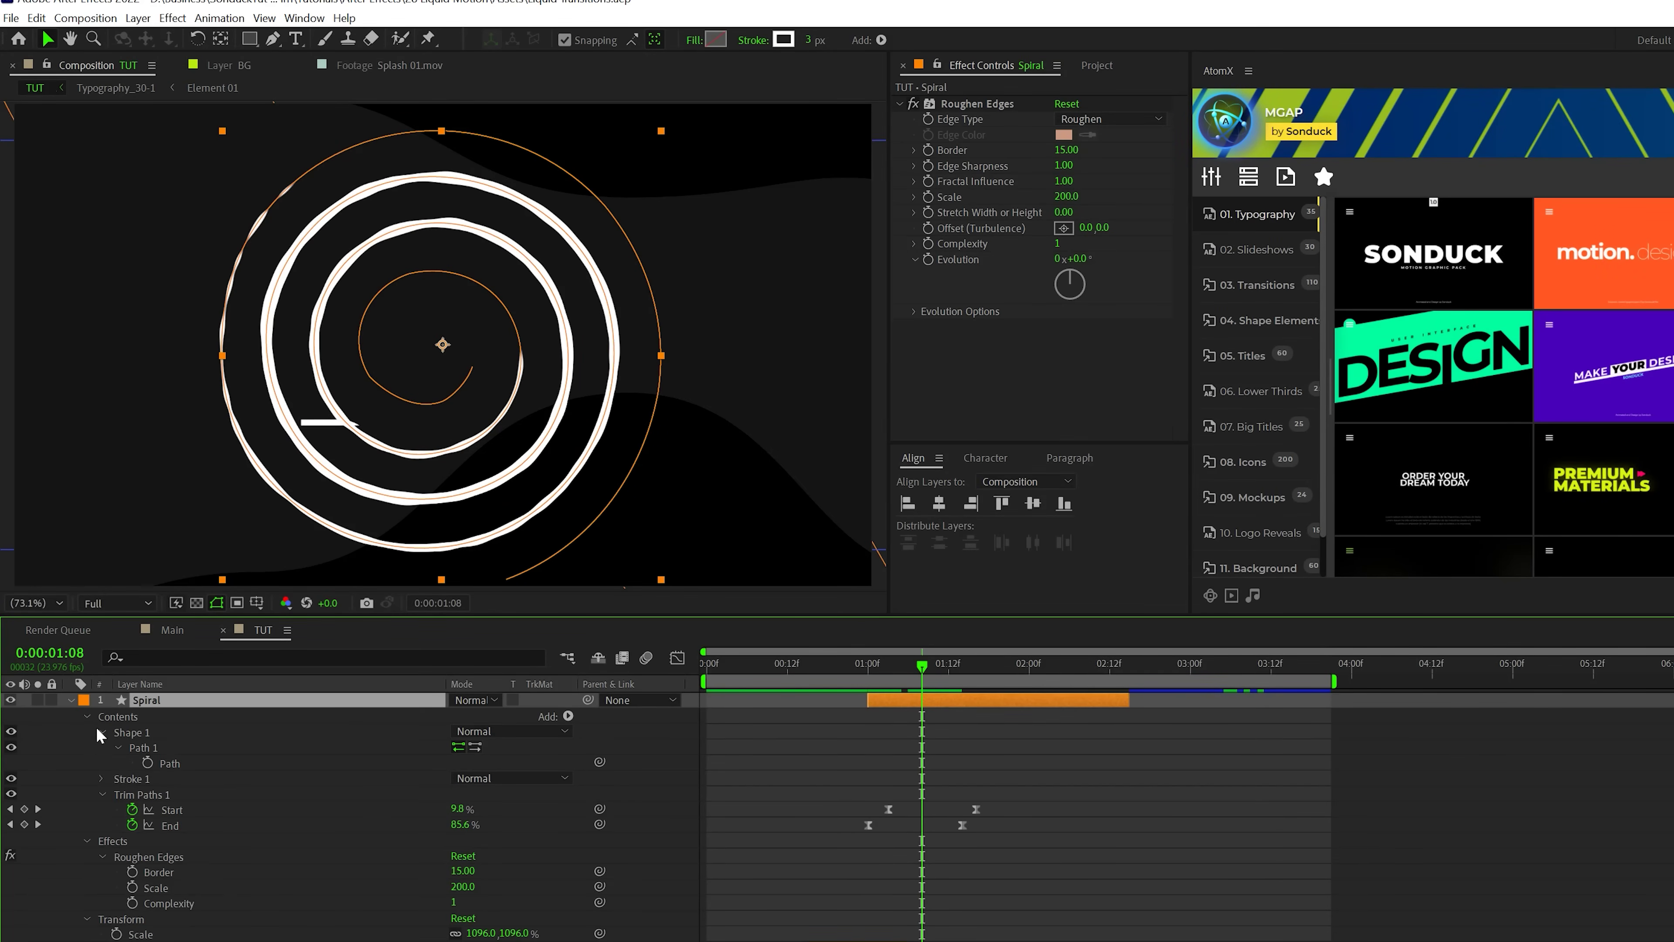
{"action": "left_click", "coordinate": [568, 716]}
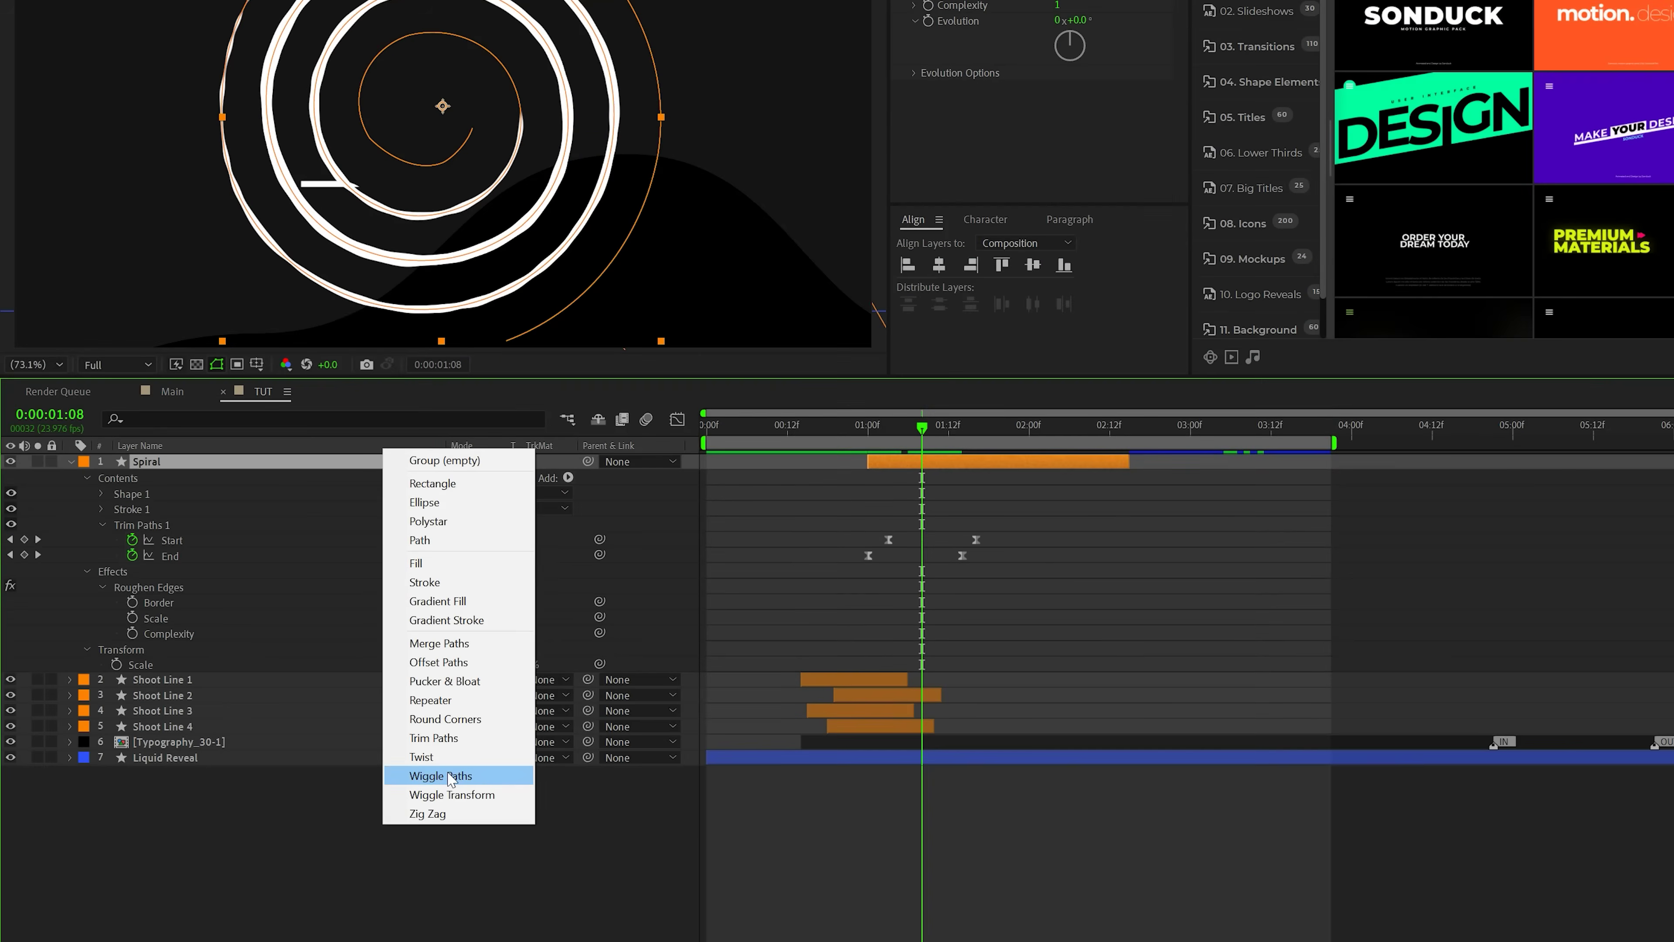
{"action": "left_click", "coordinate": [448, 777]}
{"action": "left_click", "coordinate": [102, 569]}
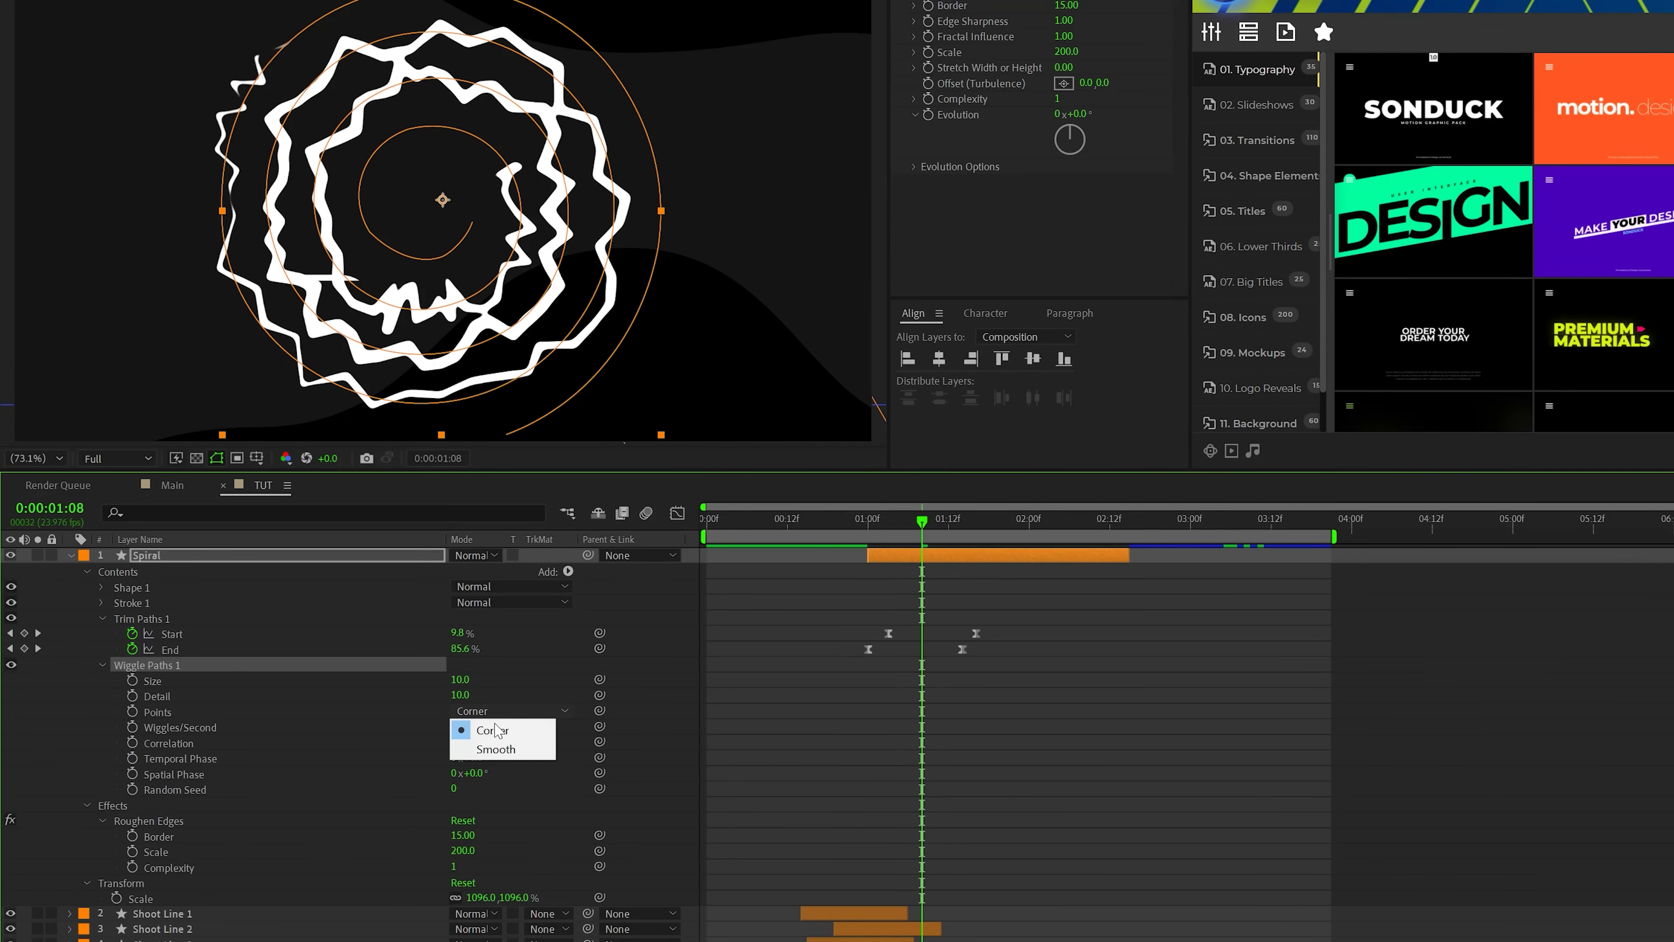
{"action": "left_click", "coordinate": [493, 751]}
{"action": "left_click", "coordinate": [536, 679]}
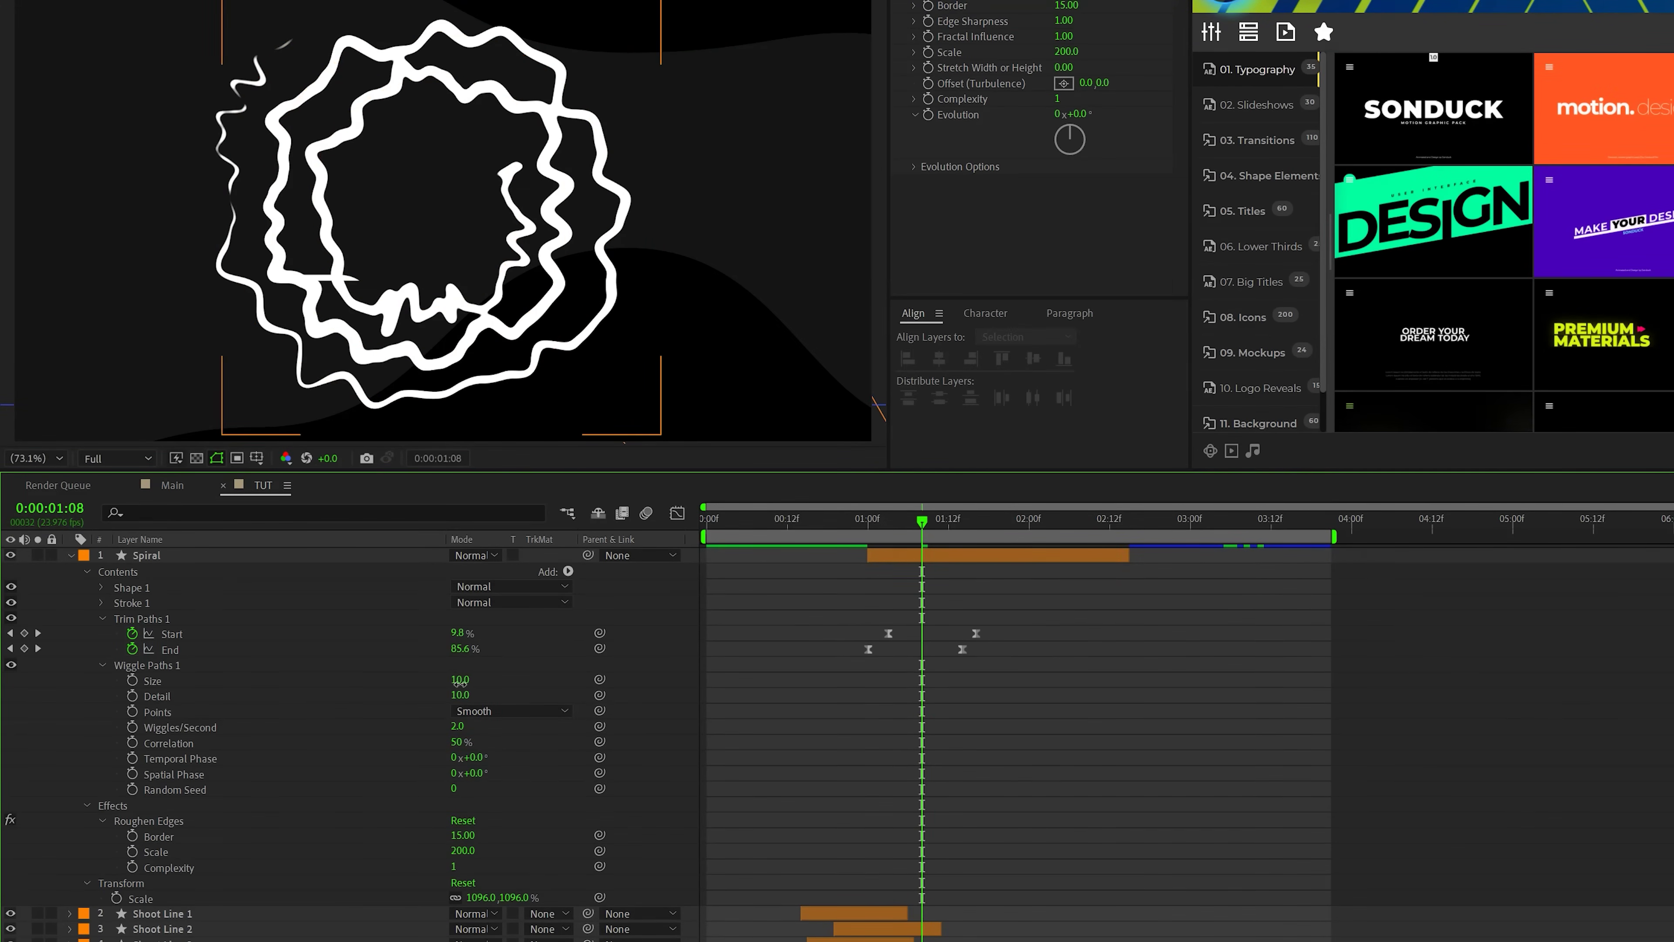
{"action": "left_click_drag", "start_coordinate": [460, 682], "coordinate": [455, 684]}
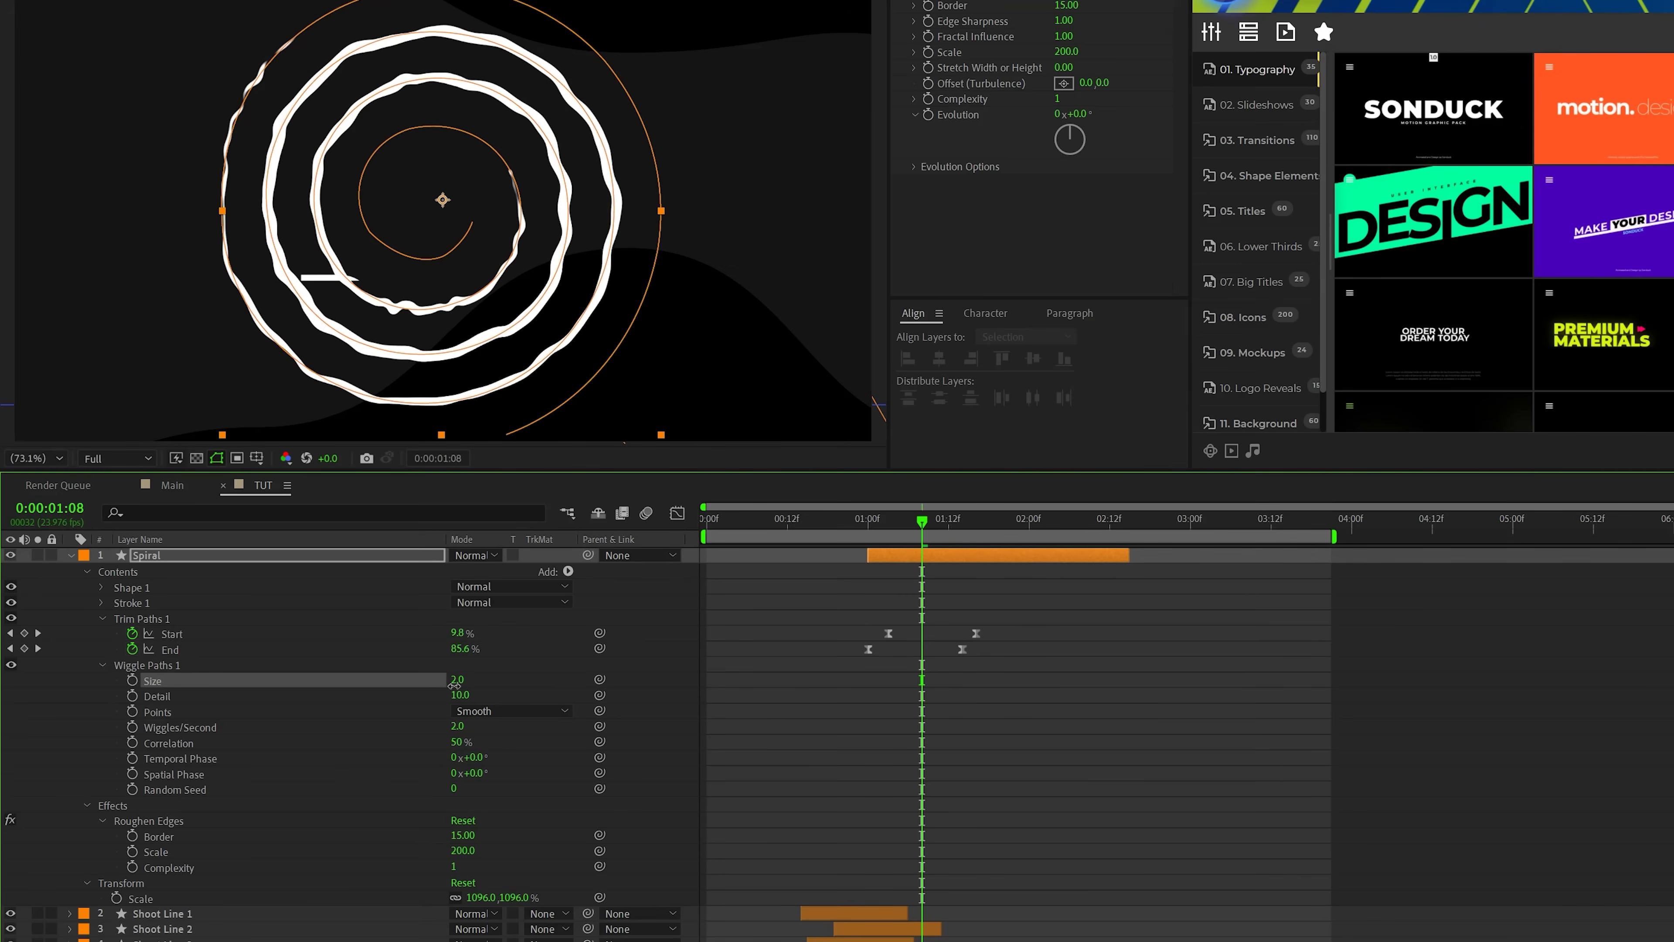
{"action": "left_click", "coordinate": [756, 705]}
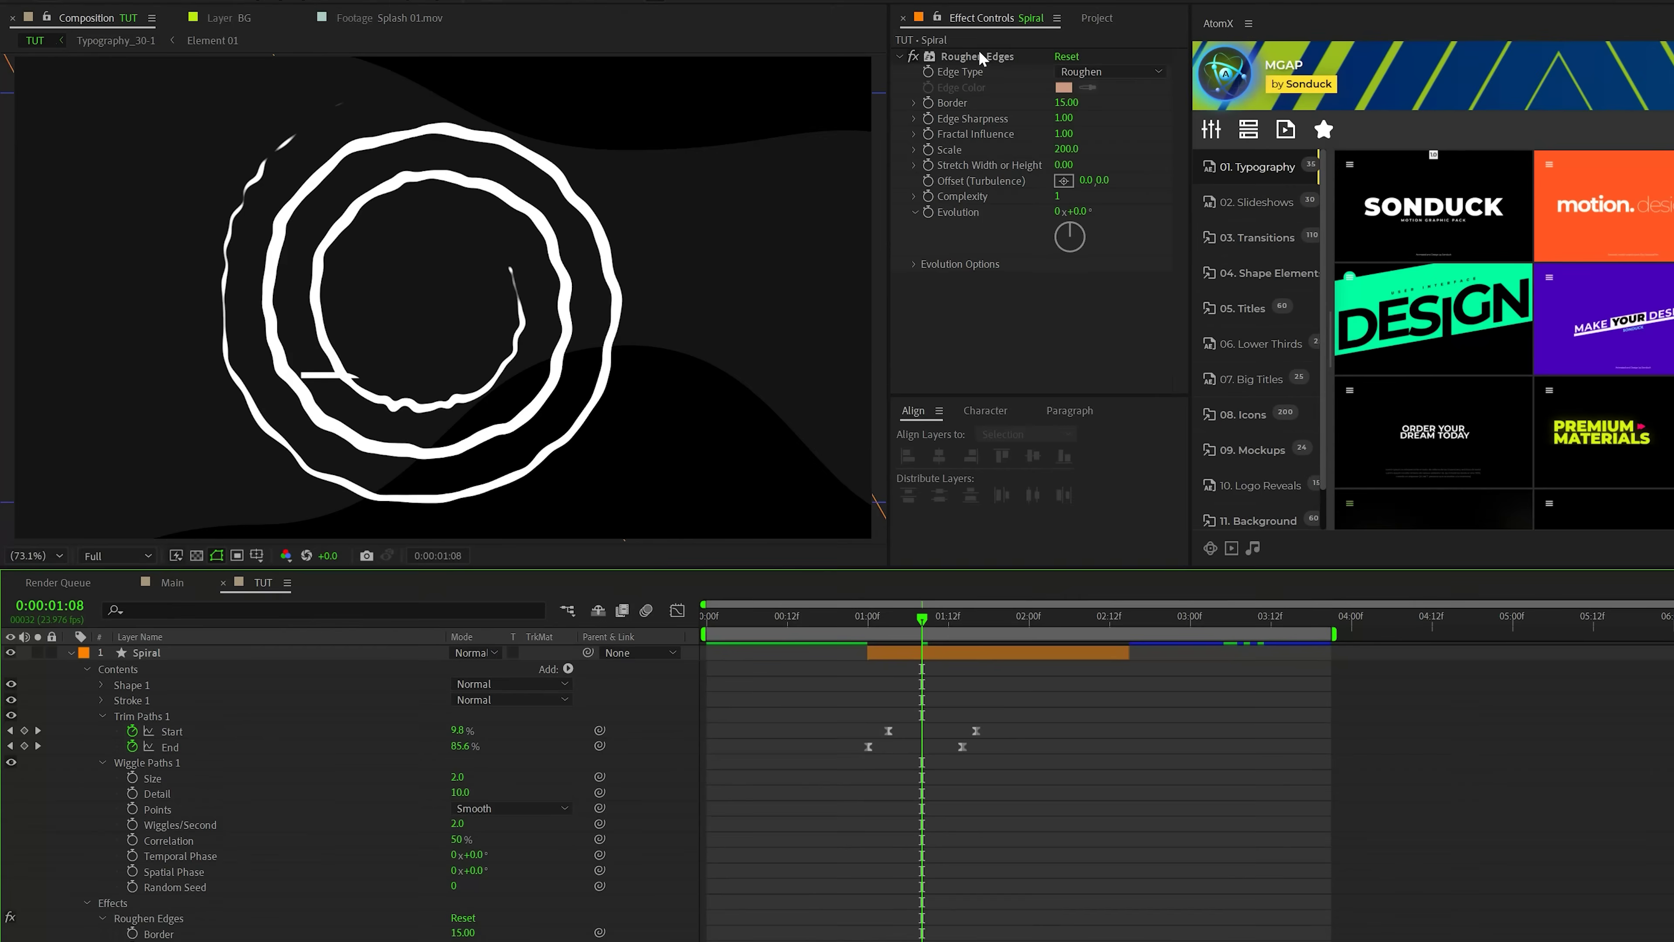
- Set the spiral's Roughen Edges to Roughen Color with edge color 3D99FE, Border 45 and Scale 2560
{"action": "left_click", "coordinate": [978, 101]}
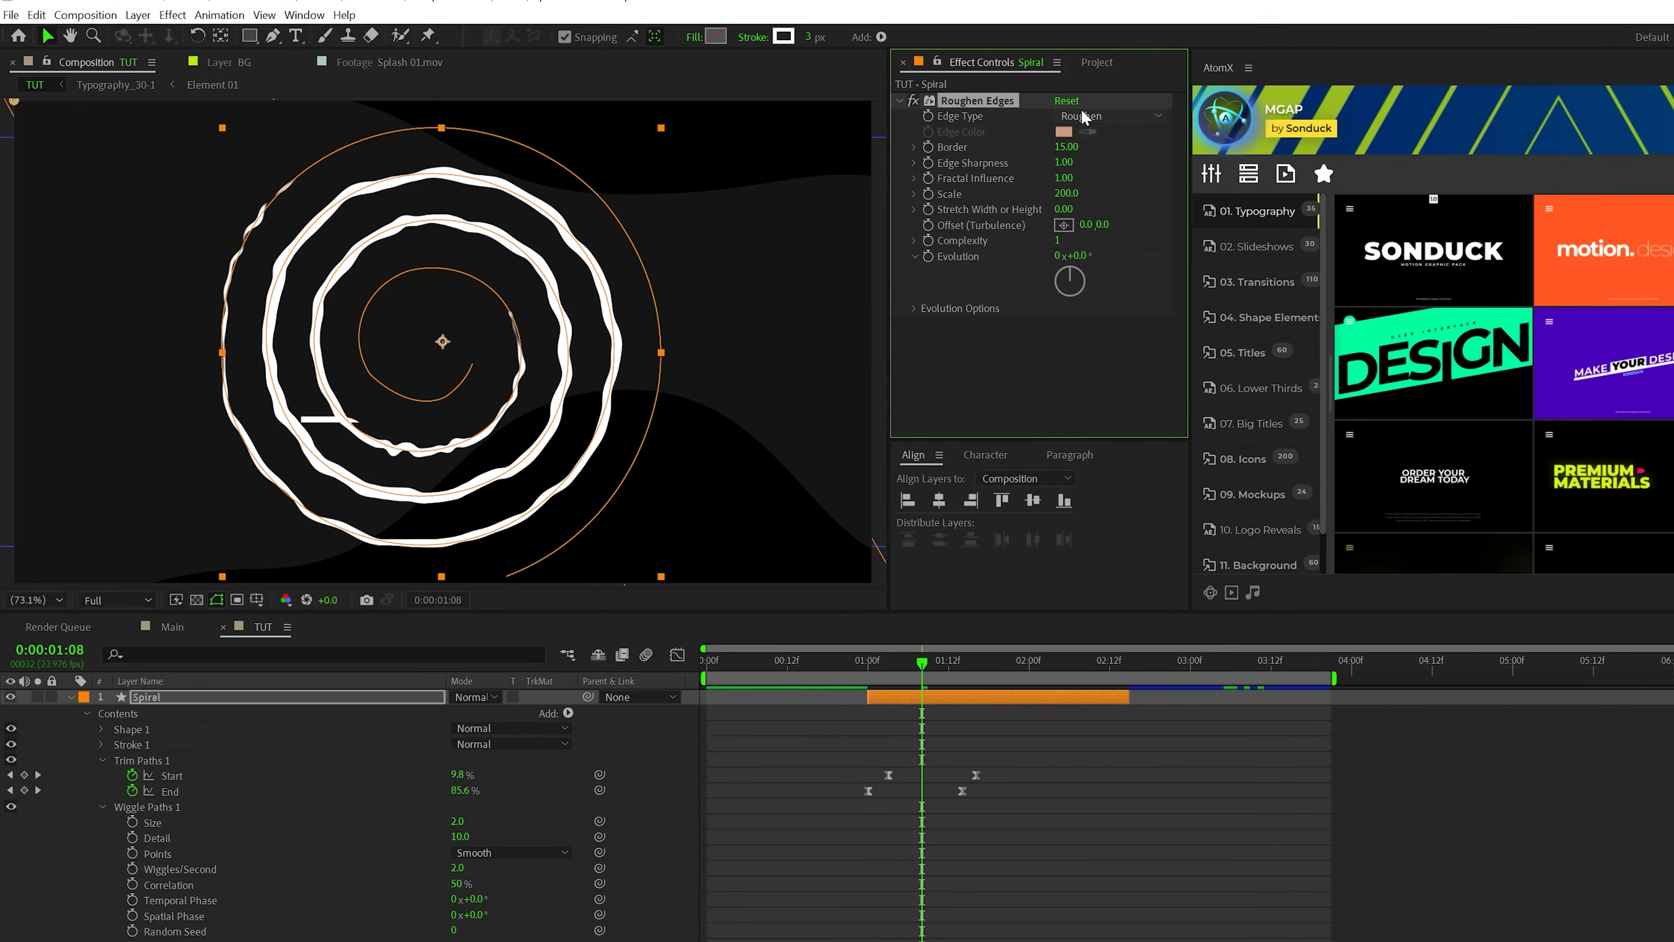
{"action": "left_click", "coordinate": [1070, 117]}
{"action": "left_click", "coordinate": [1098, 154]}
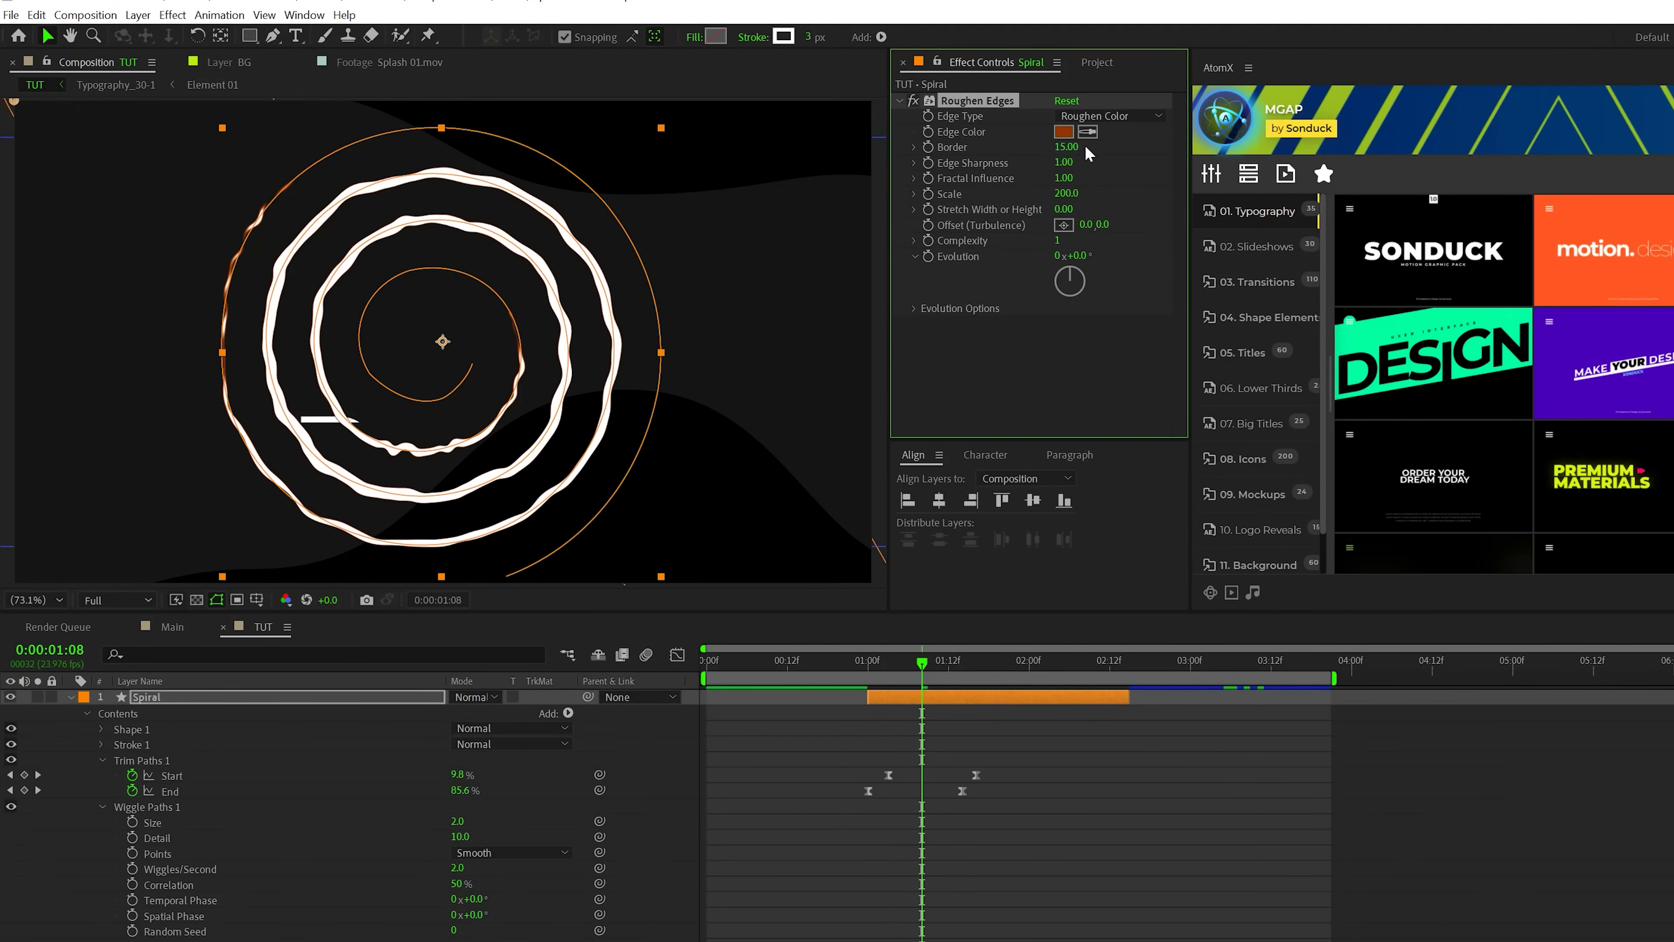
{"action": "left_click", "coordinate": [1063, 132]}
{"action": "left_click_drag", "start_coordinate": [511, 620], "coordinate": [431, 443]}
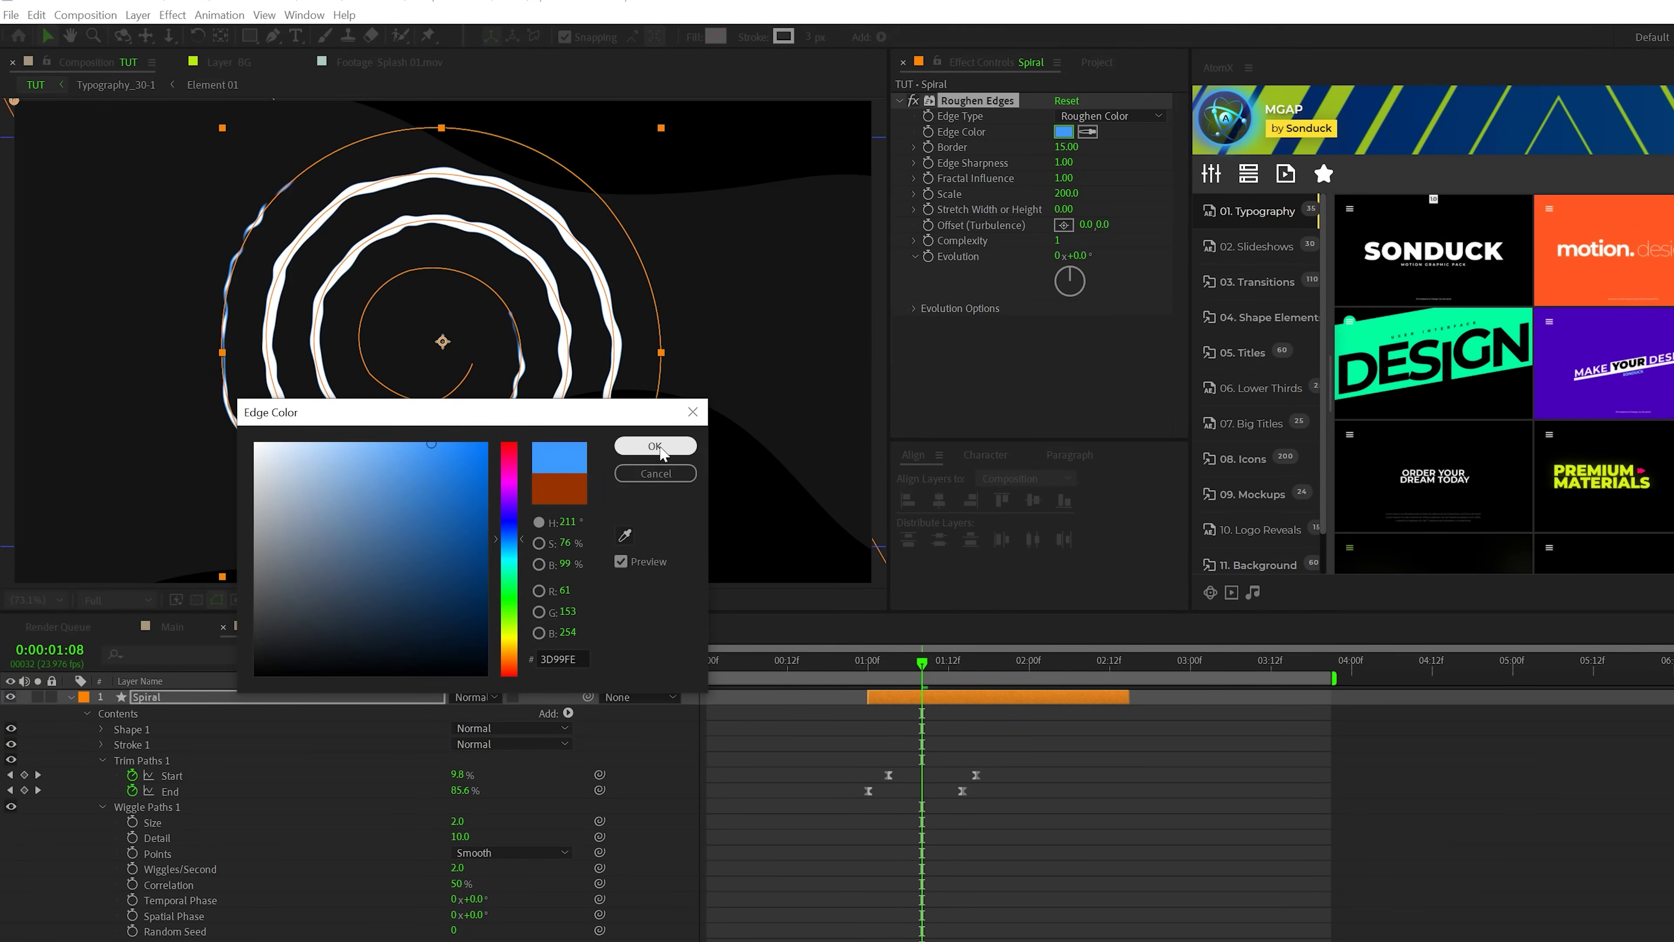
{"action": "left_click", "coordinate": [655, 446]}
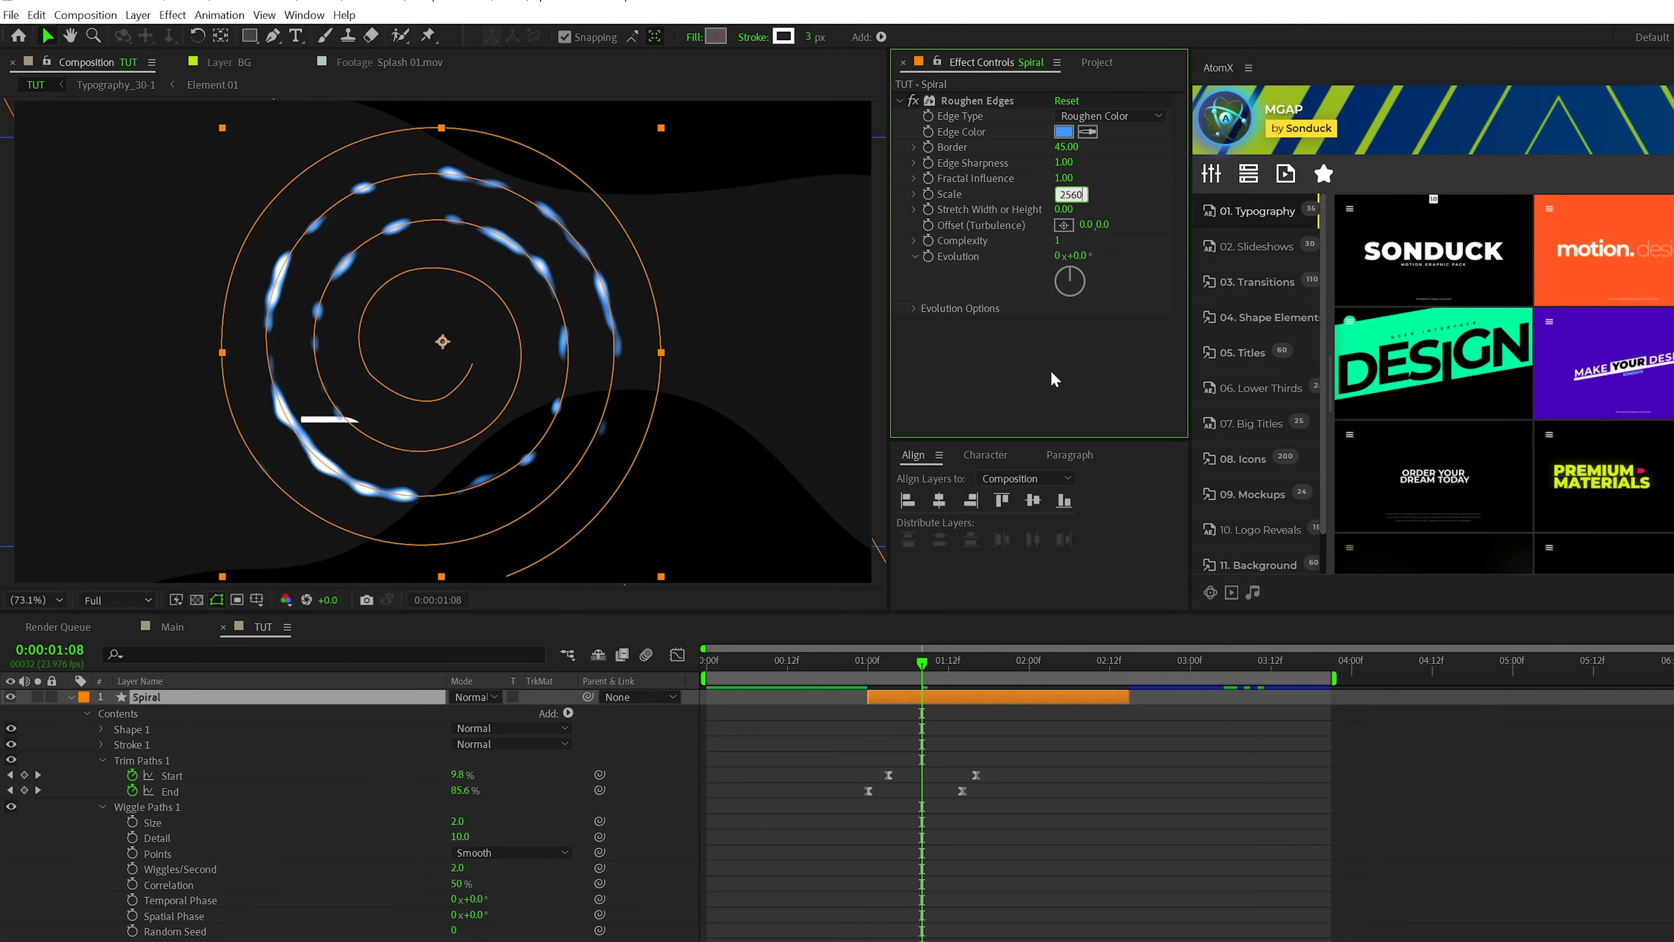
{"action": "key", "text": "Return"}
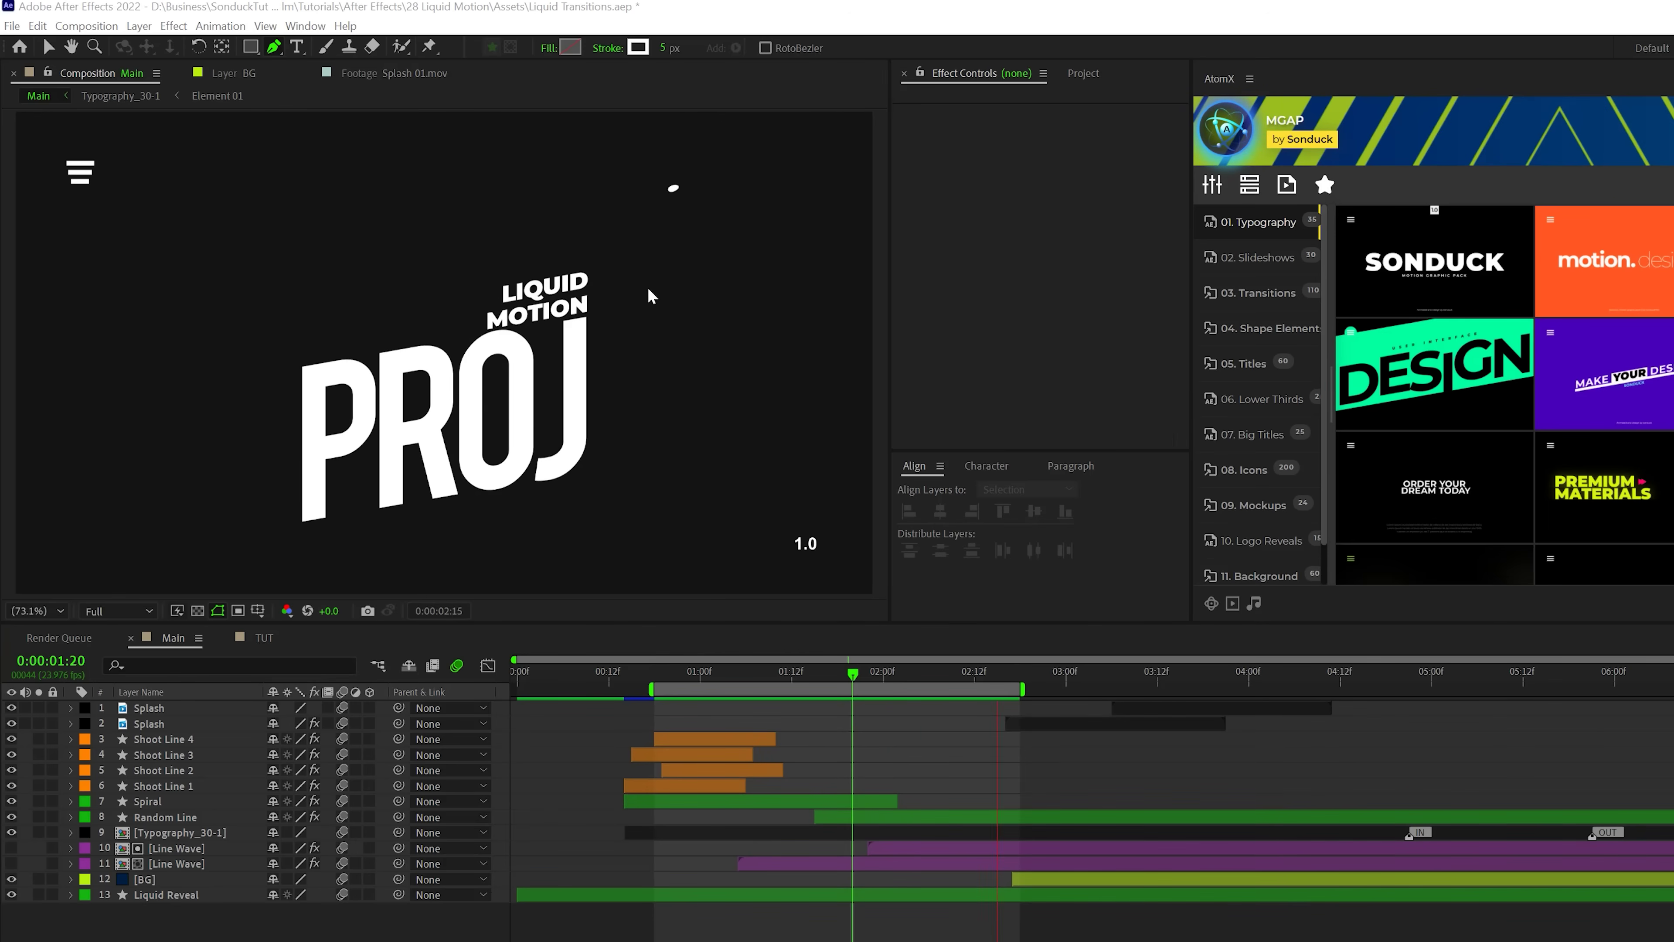
- In the TUT composition, duplicate the Shoot Line 1 layer and shift the copy to start at about 0:00:01:09
{"action": "left_click", "coordinate": [265, 639]}
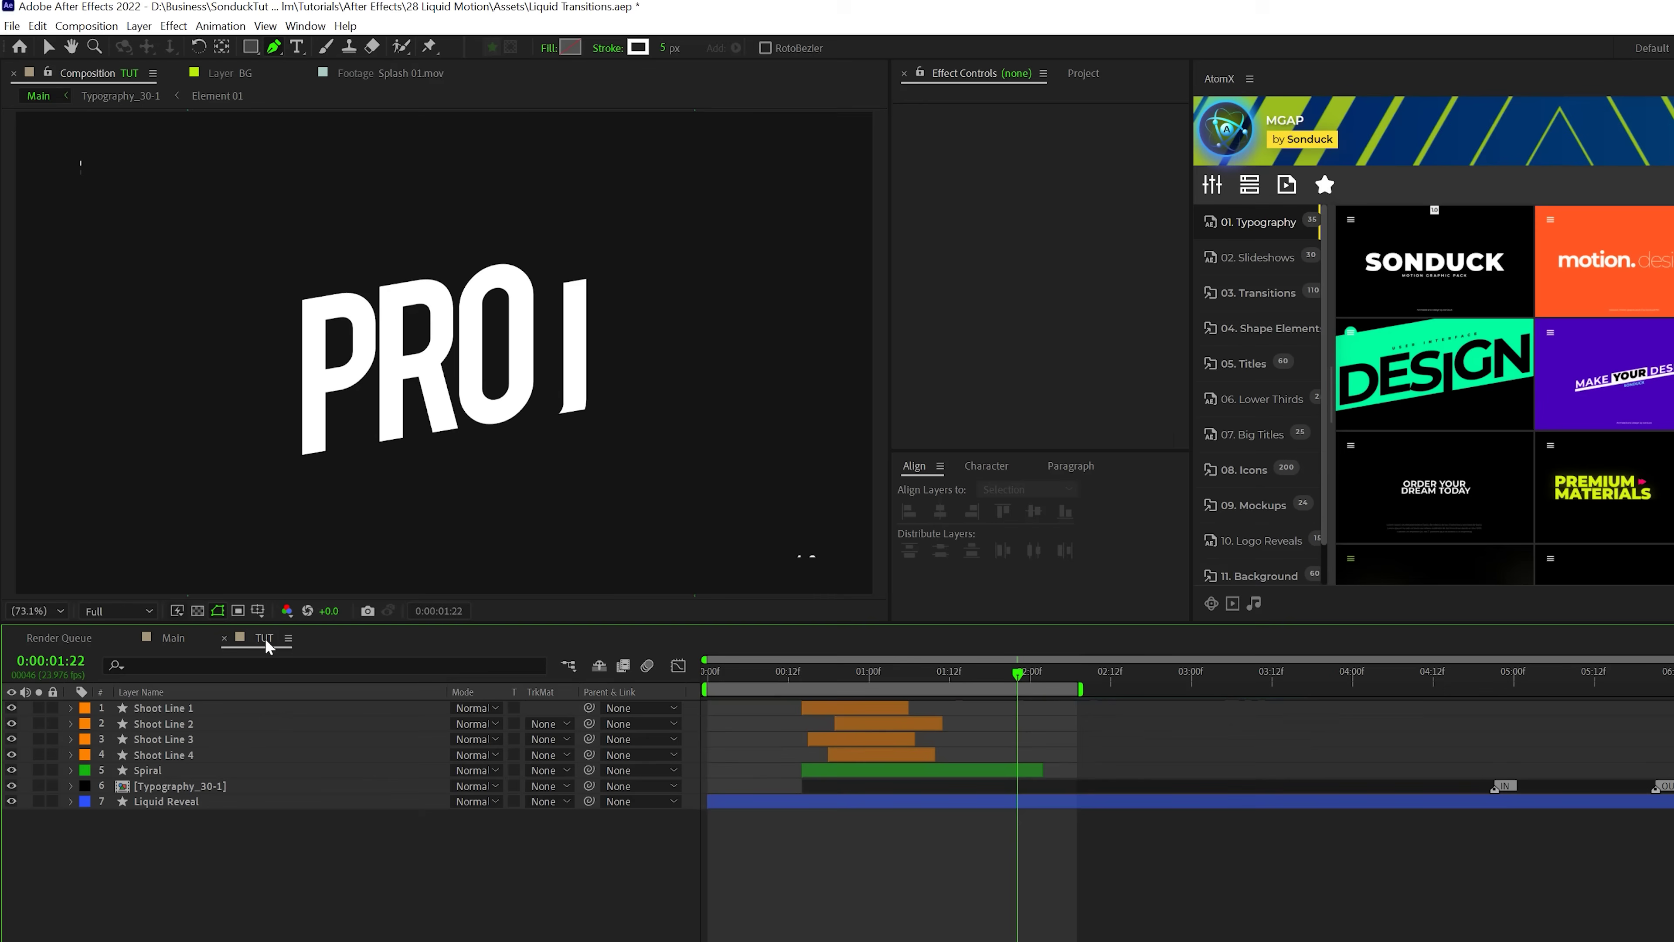
{"action": "left_click", "coordinate": [166, 709]}
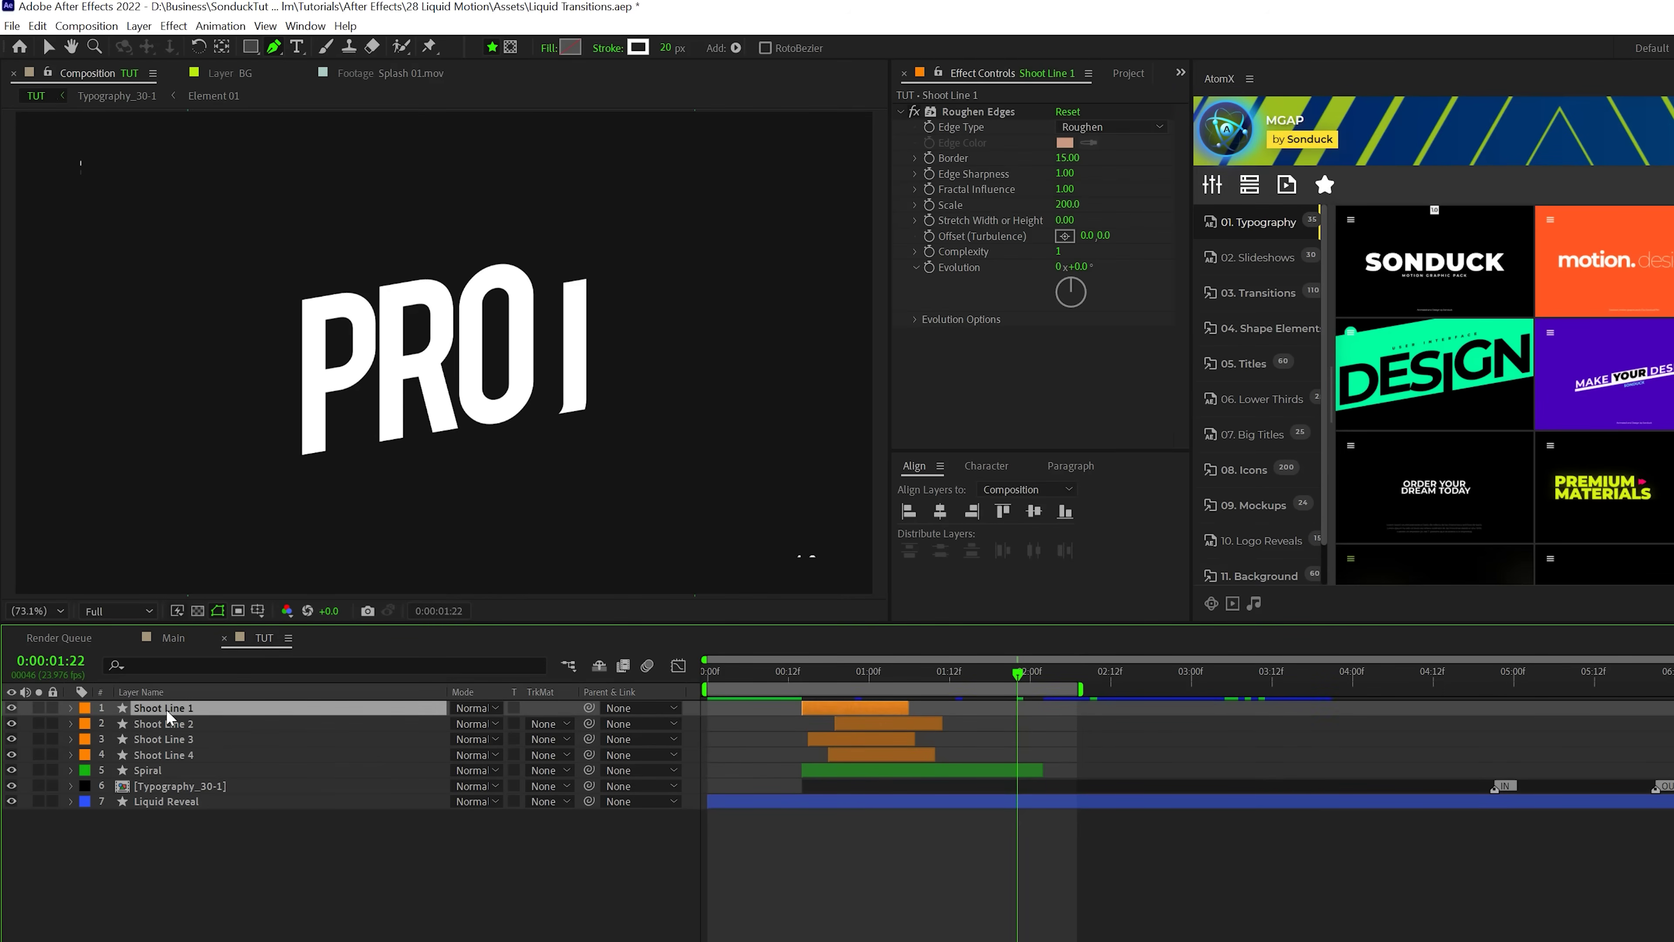
{"action": "left_click", "coordinate": [868, 675]}
{"action": "key", "text": "ctrl+d"}
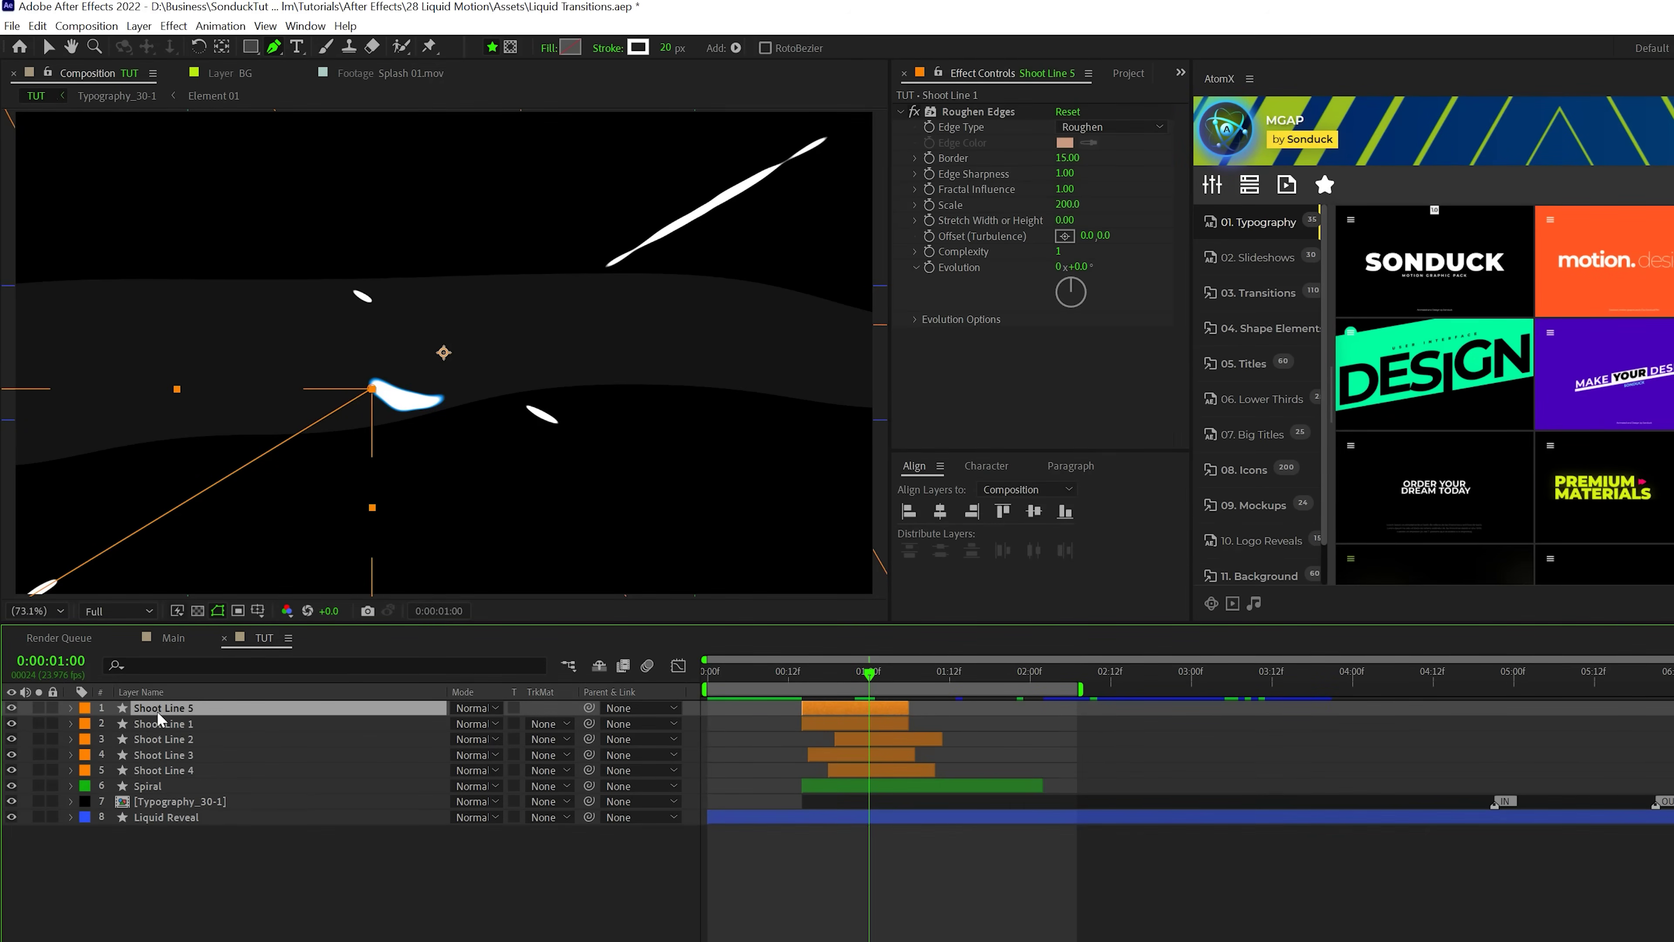
{"action": "left_click_drag", "start_coordinate": [852, 704], "coordinate": [1118, 711]}
- Spread the duplicated shoot line's trim keyframes so End finishes at about 0:00:02:12 and Start at about 0:00:02:14
{"action": "left_click", "coordinate": [968, 679]}
{"action": "key", "text": "u"}
{"action": "left_click", "coordinate": [1044, 737]}
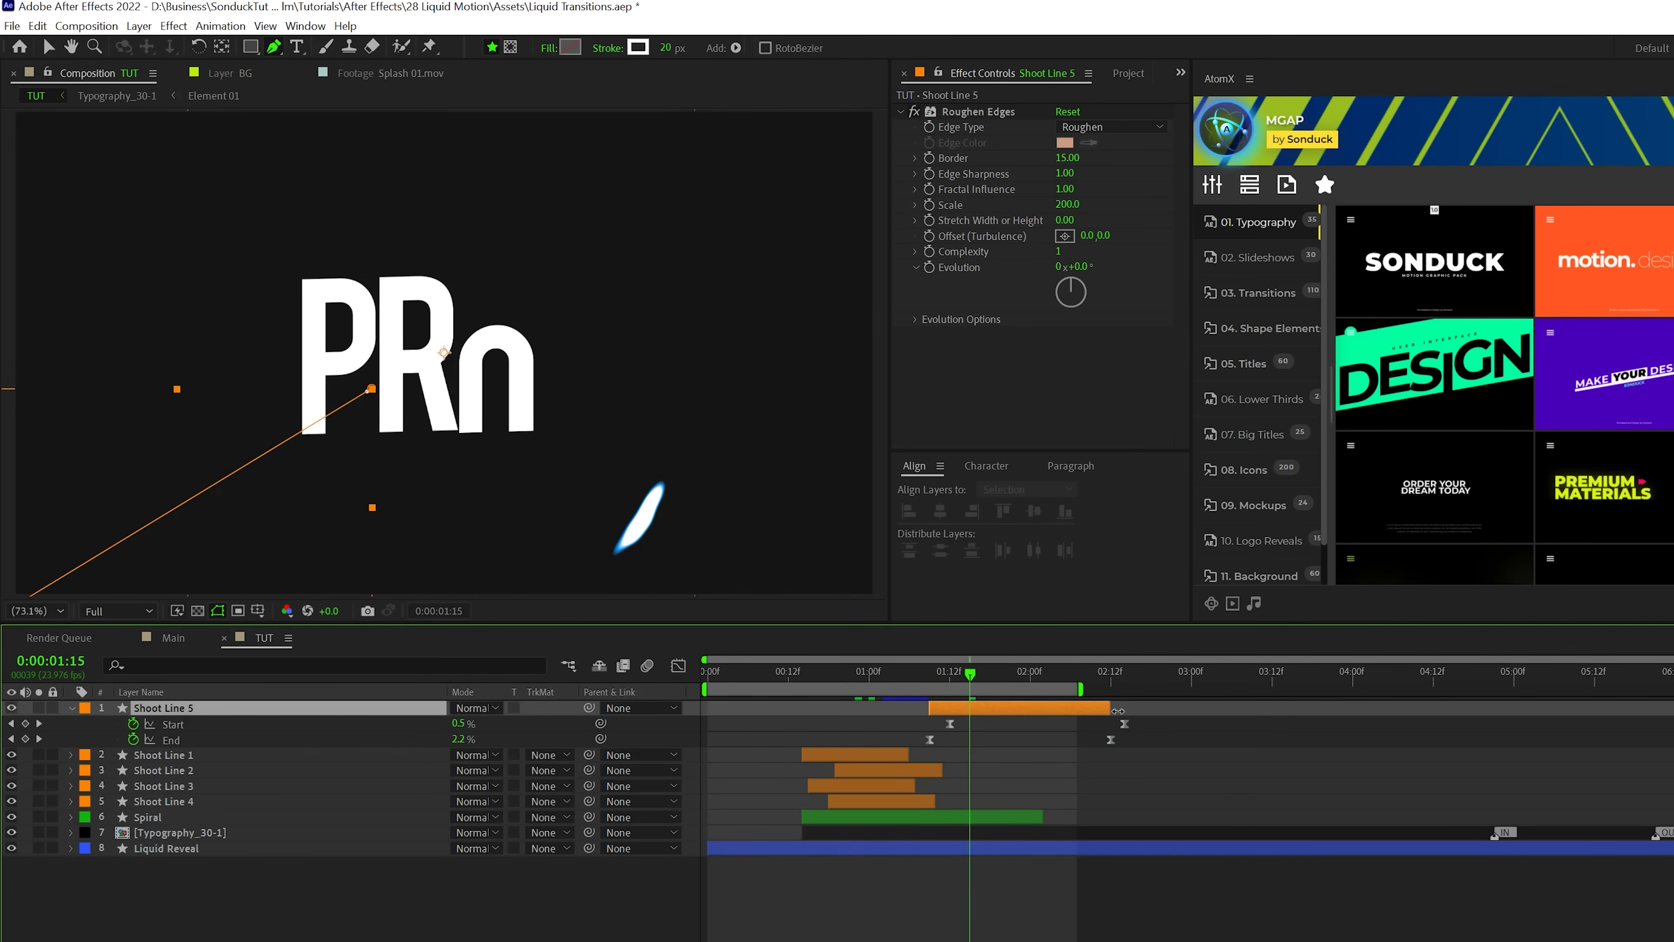
- Move to 0:00:01:23 and delete Shape 1 from the duplicated shoot line's contents
{"action": "left_click_drag", "start_coordinate": [970, 673], "coordinate": [1023, 674]}
{"action": "left_click", "coordinate": [74, 707]}
{"action": "key", "text": "ctrl+shift+a"}
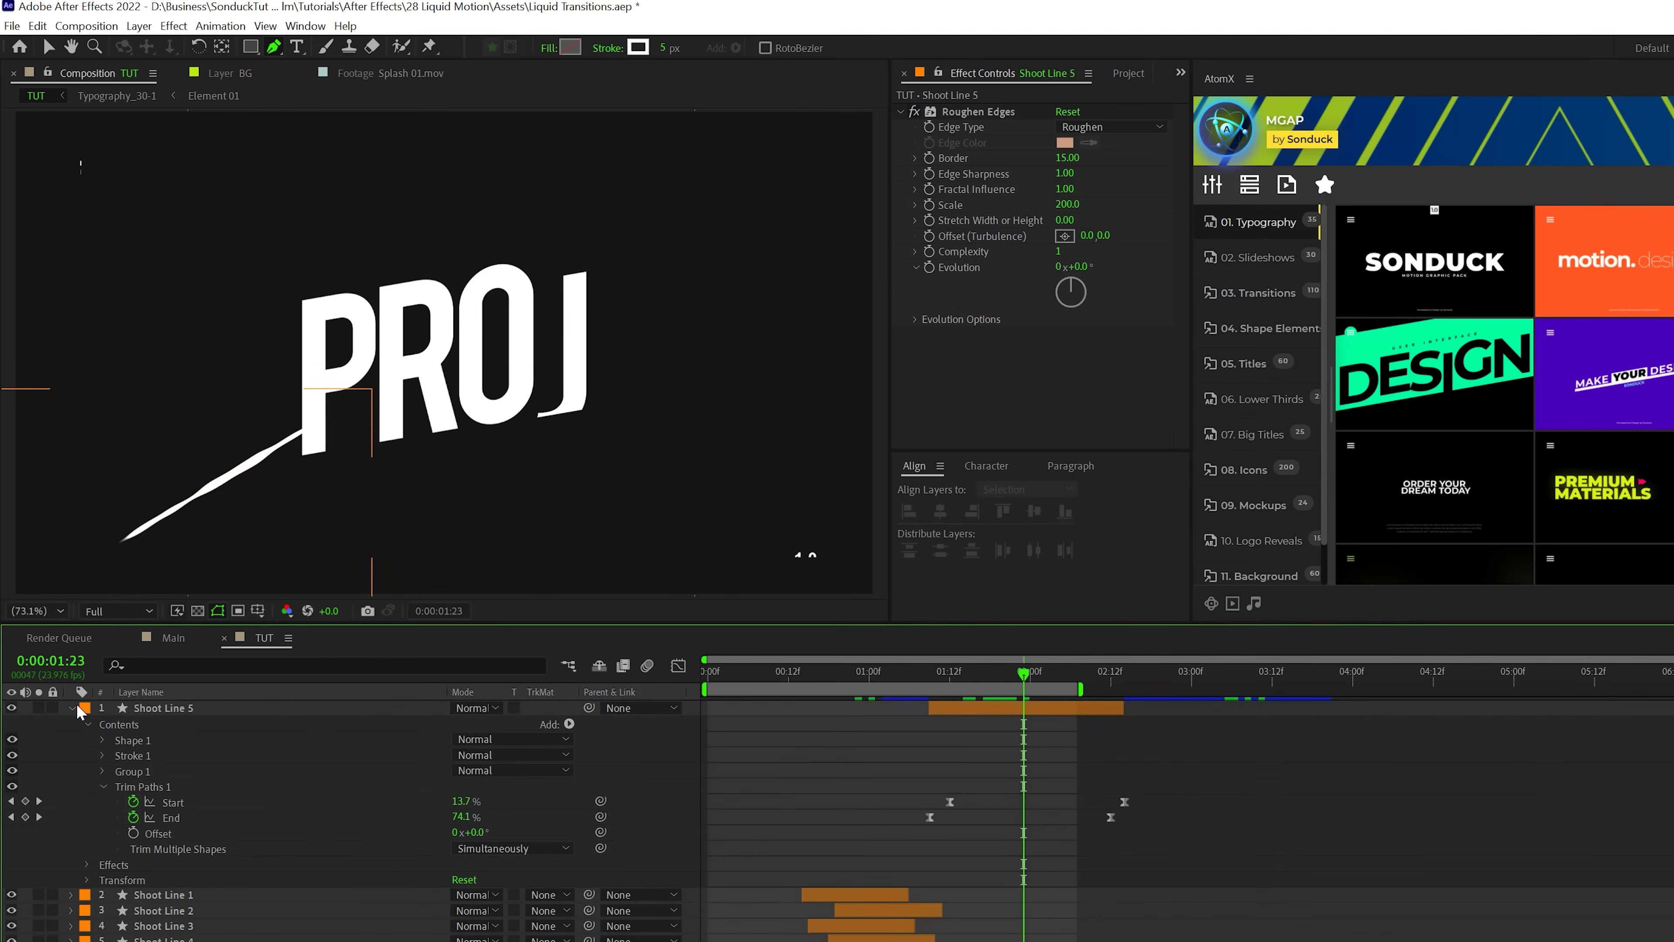
{"action": "left_click", "coordinate": [73, 707]}
{"action": "left_click", "coordinate": [71, 707]}
{"action": "left_click", "coordinate": [129, 724]}
{"action": "left_click", "coordinate": [131, 739]}
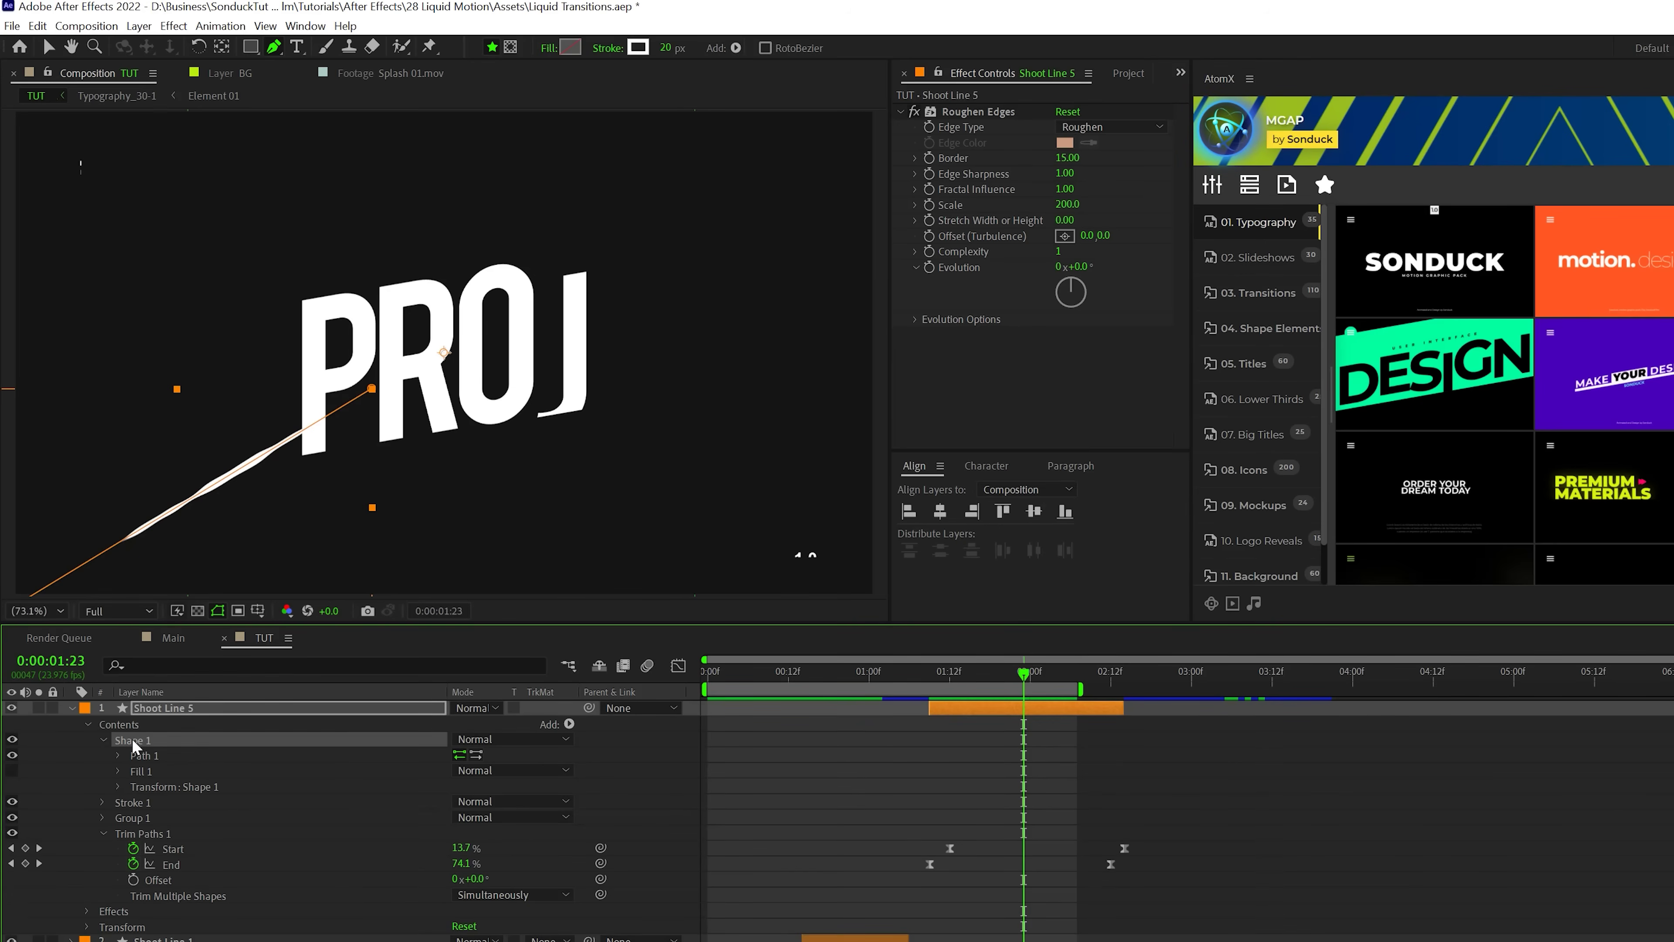
{"action": "key", "text": "Delete"}
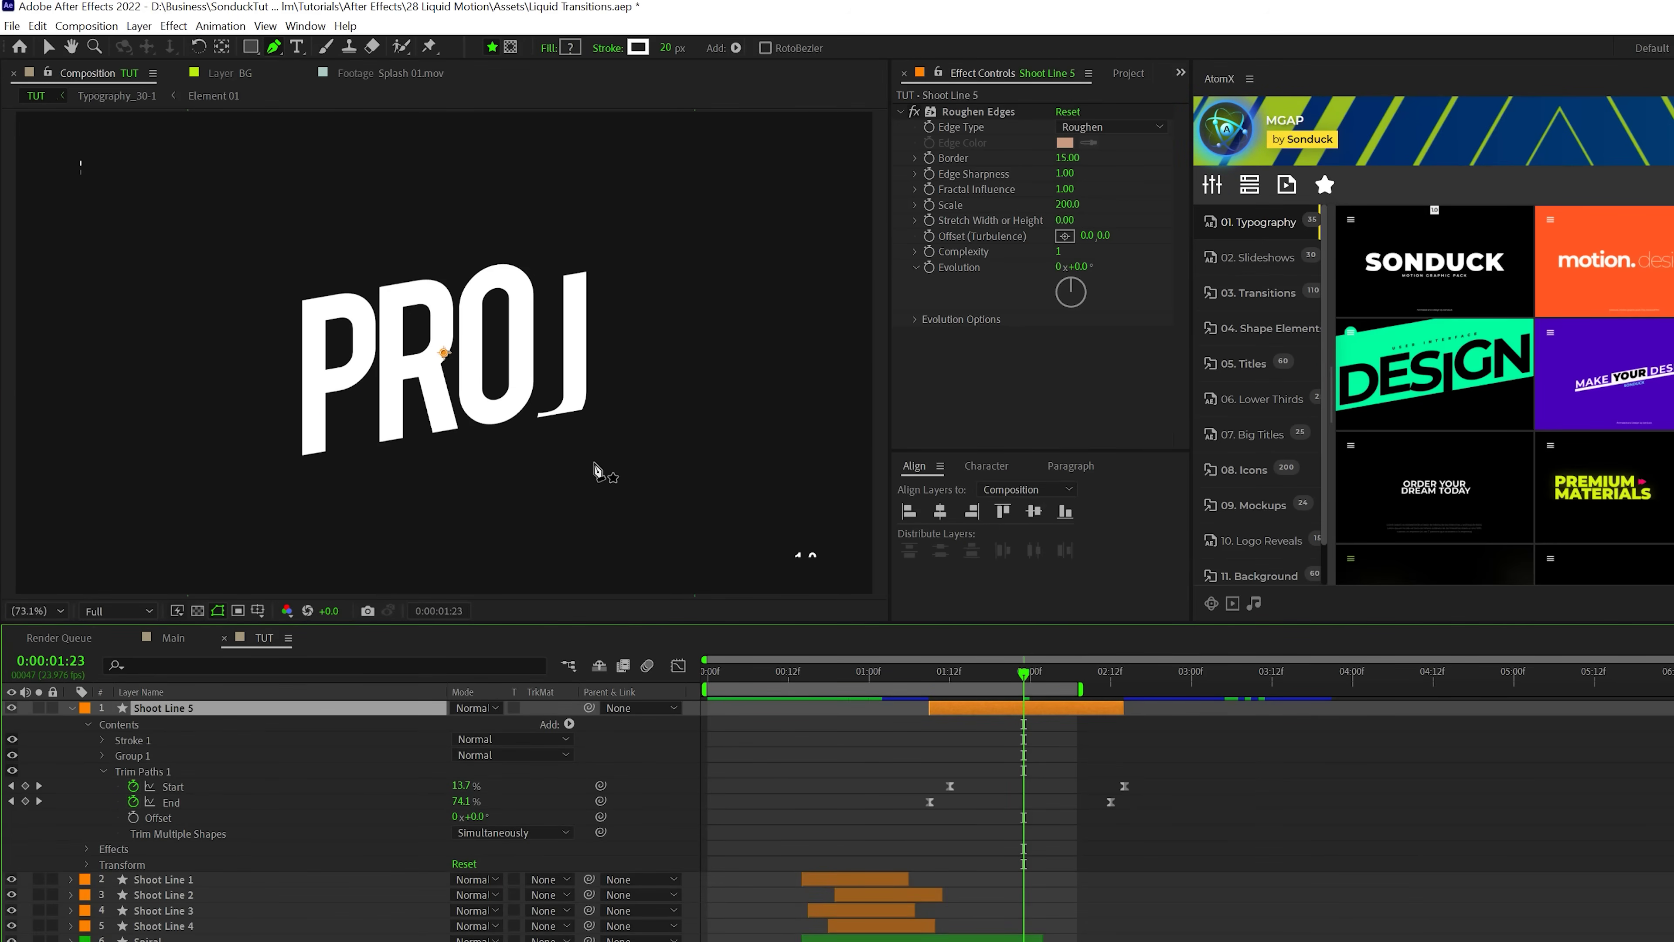
- Draw a new curved pen path in the duplicated shoot line, looping from below the PROJ title around its left side and over it
{"action": "left_click", "coordinate": [573, 456]}
{"action": "left_click_drag", "start_coordinate": [470, 492], "coordinate": [416, 493]}
{"action": "left_click_drag", "start_coordinate": [236, 489], "coordinate": [224, 439]}
{"action": "left_click_drag", "start_coordinate": [242, 303], "coordinate": [425, 197]}
{"action": "left_click_drag", "start_coordinate": [535, 230], "coordinate": [538, 232]}
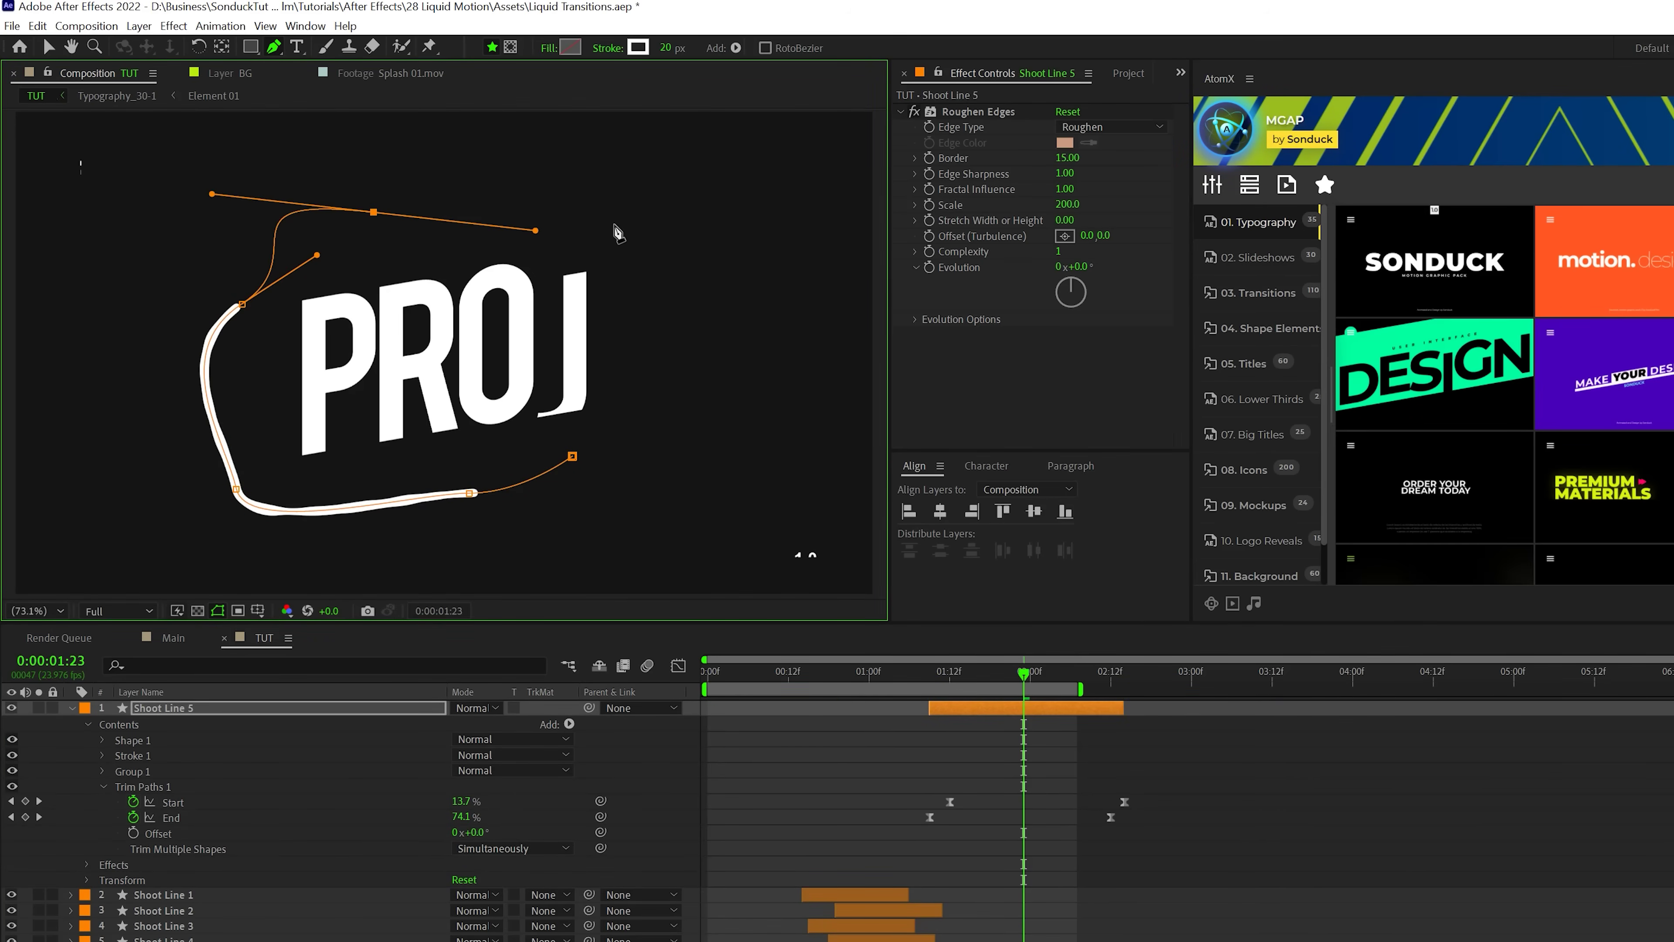
{"action": "left_click", "coordinate": [658, 242]}
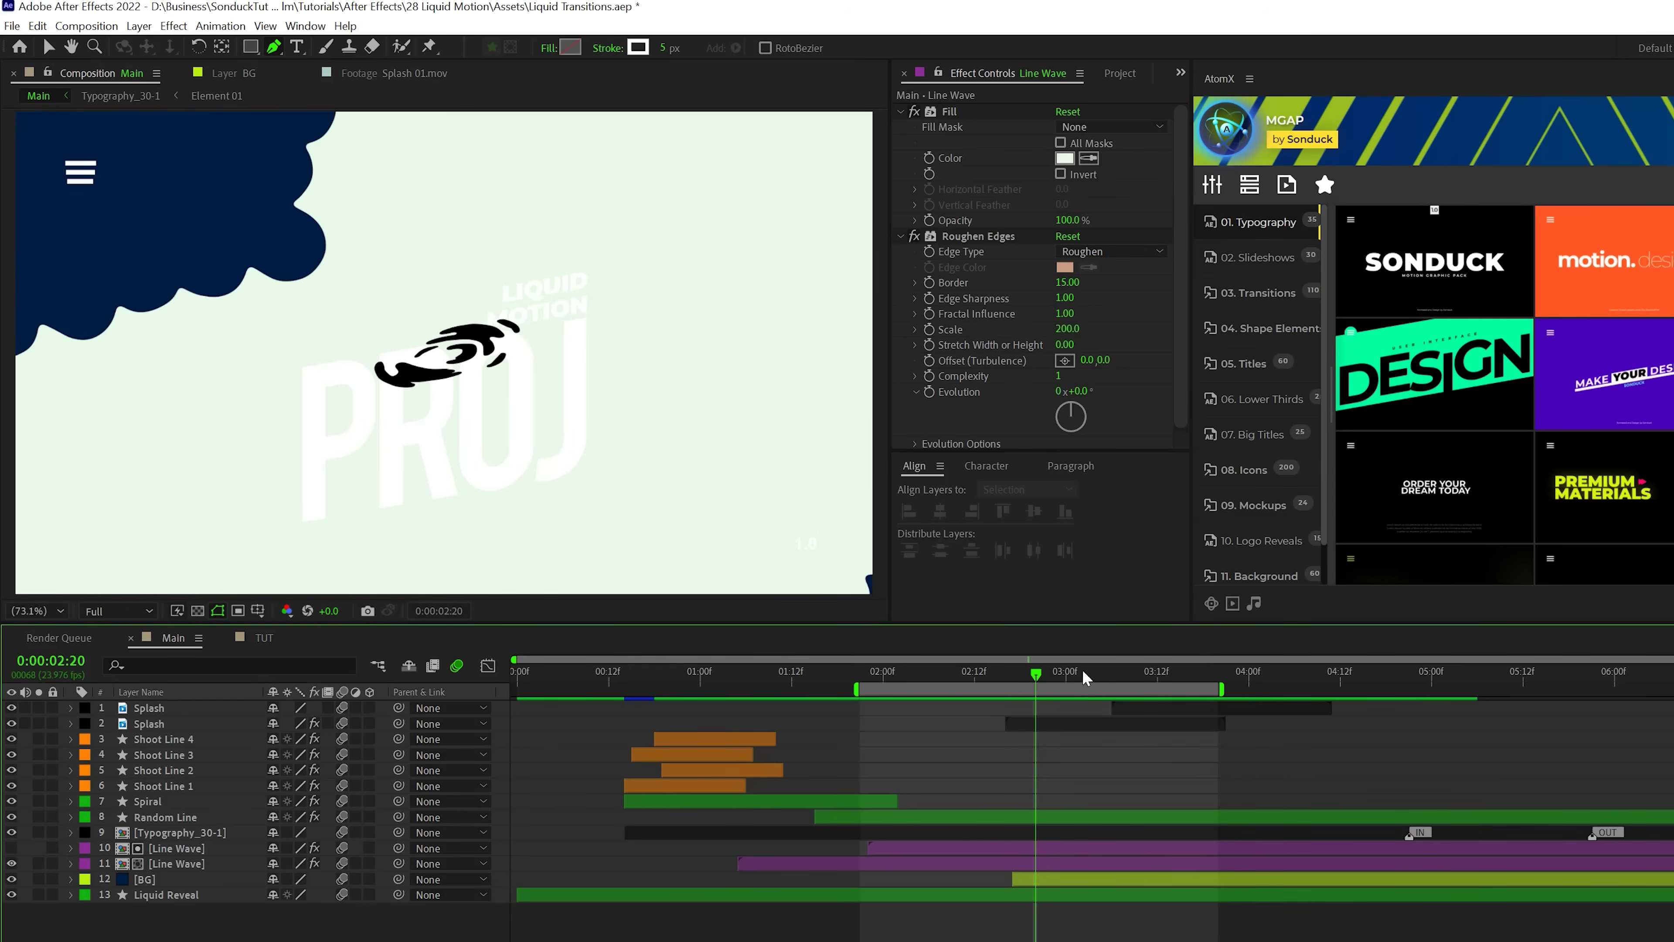
- Return to the TUT composition and create a new composition named Line Wave
{"action": "left_click", "coordinate": [264, 640]}
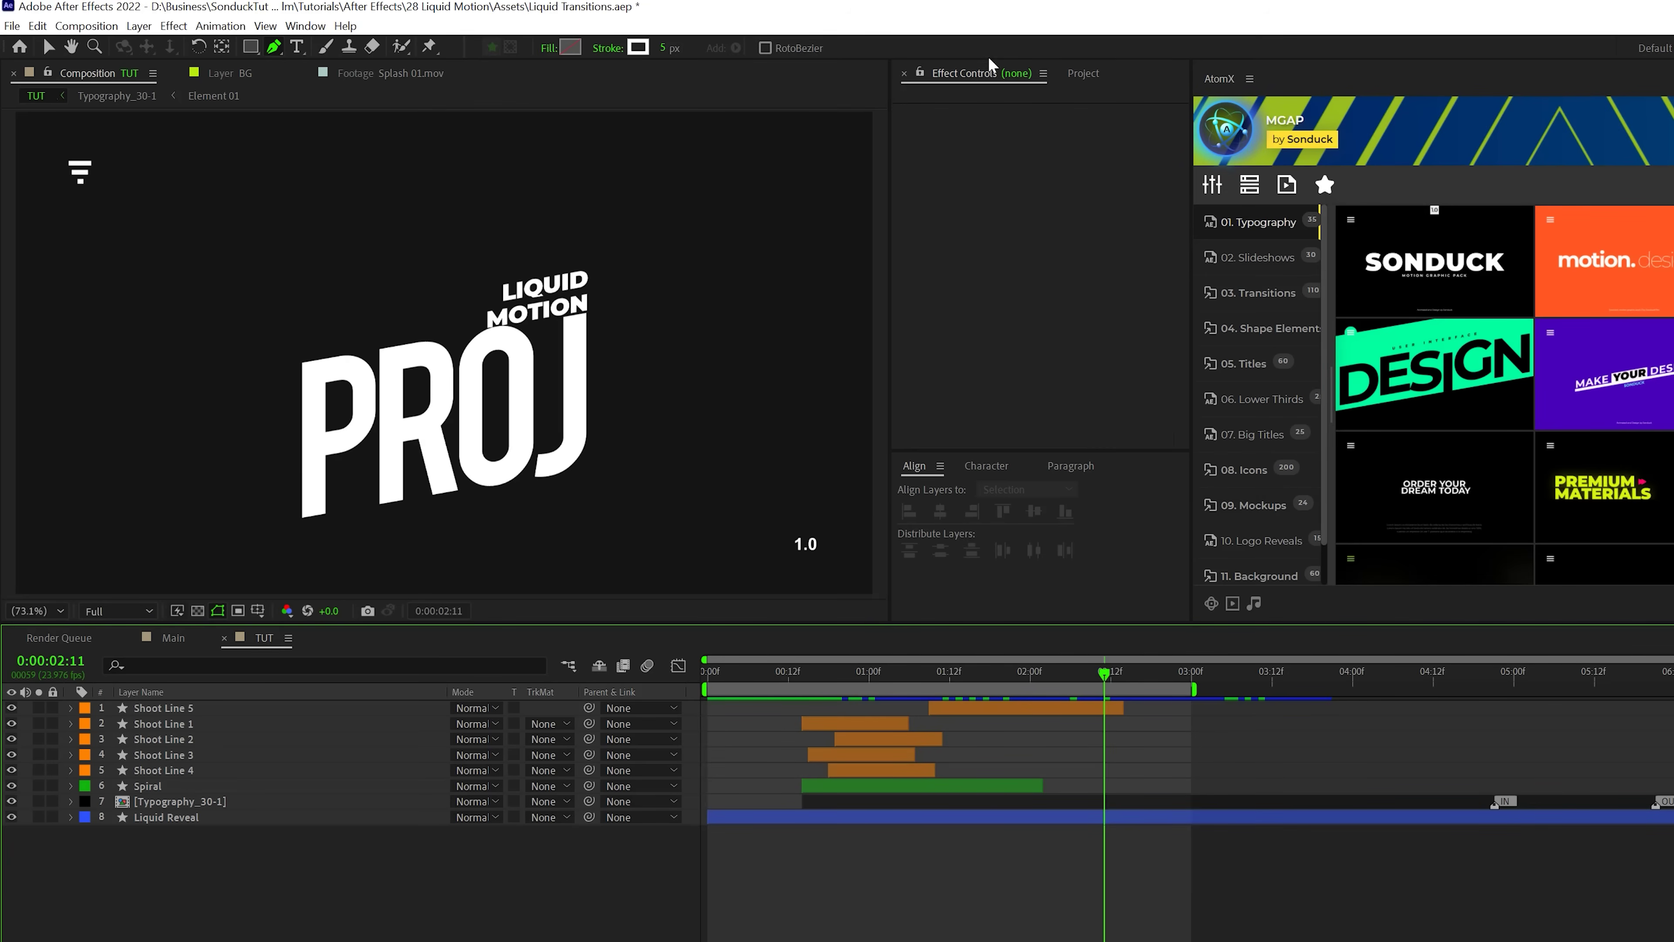
{"action": "left_click", "coordinate": [1083, 72]}
{"action": "left_click", "coordinate": [947, 441]}
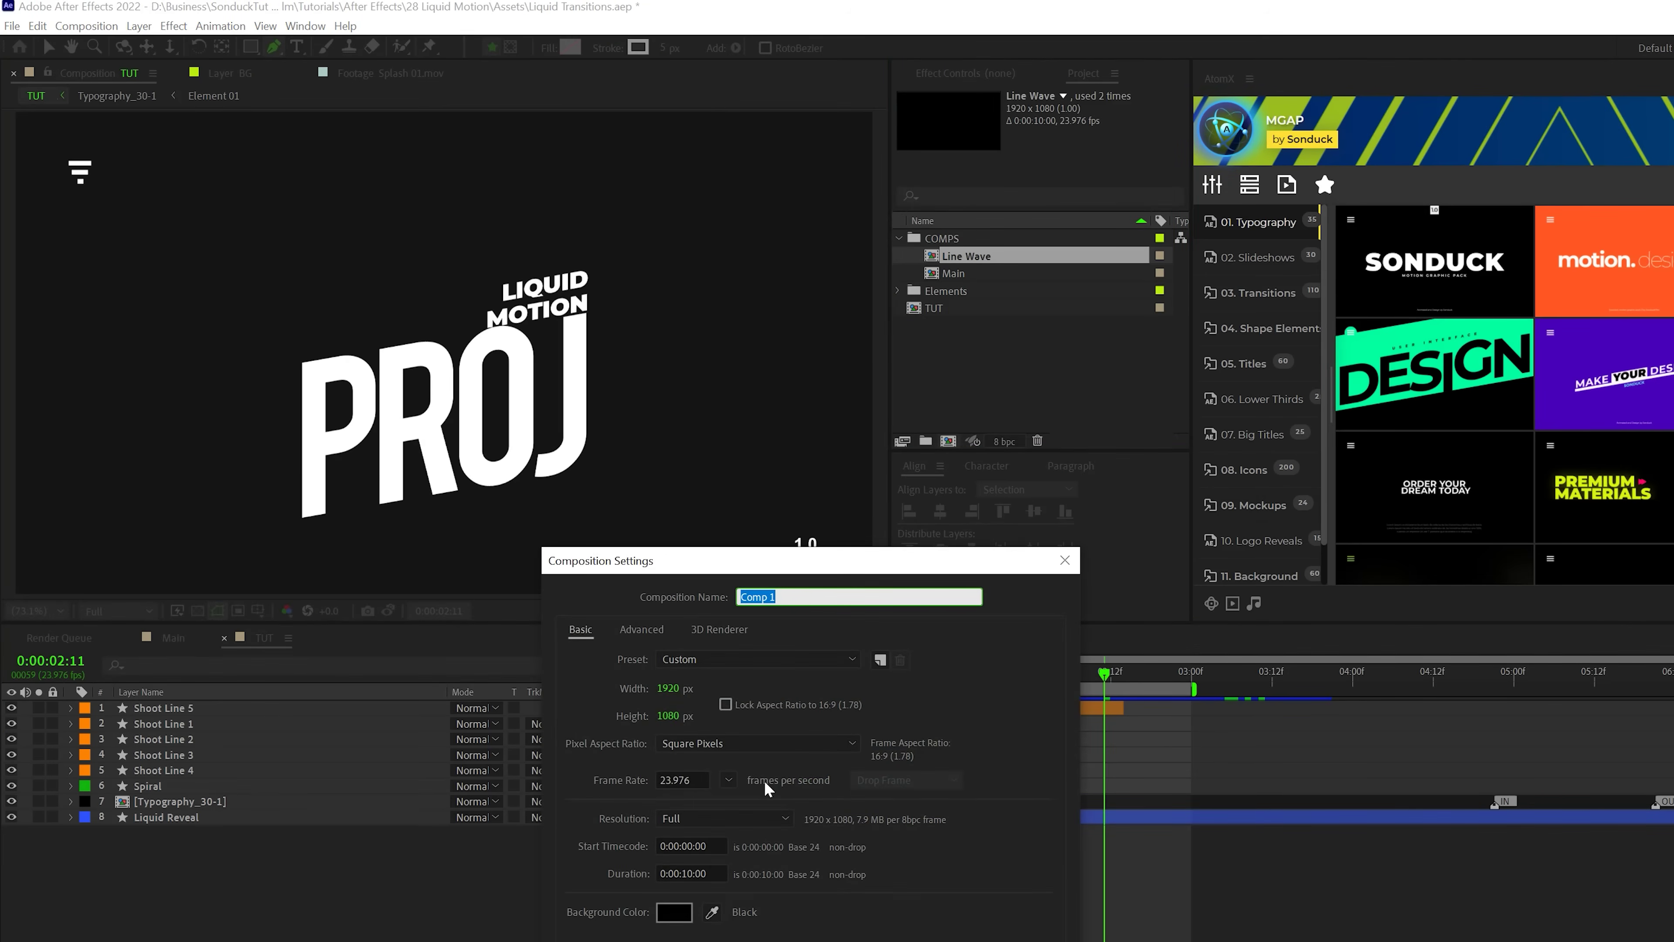
{"action": "type", "text": "Line Wav"}
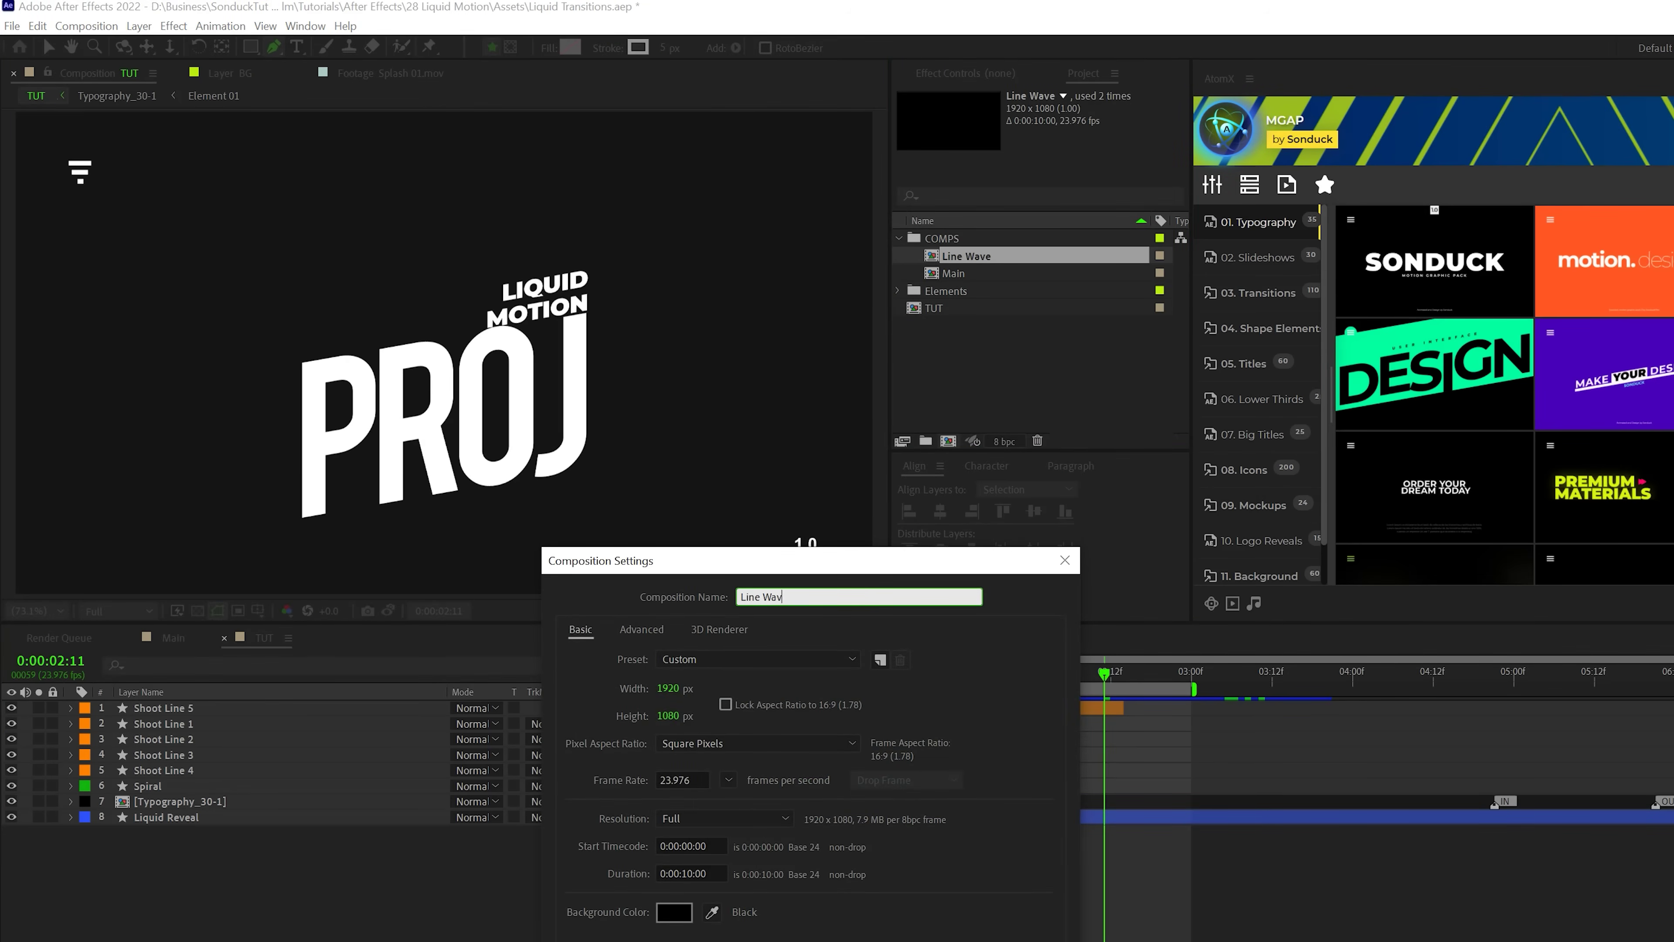
{"action": "type", "text": "e"}
{"action": "key", "text": "Return"}
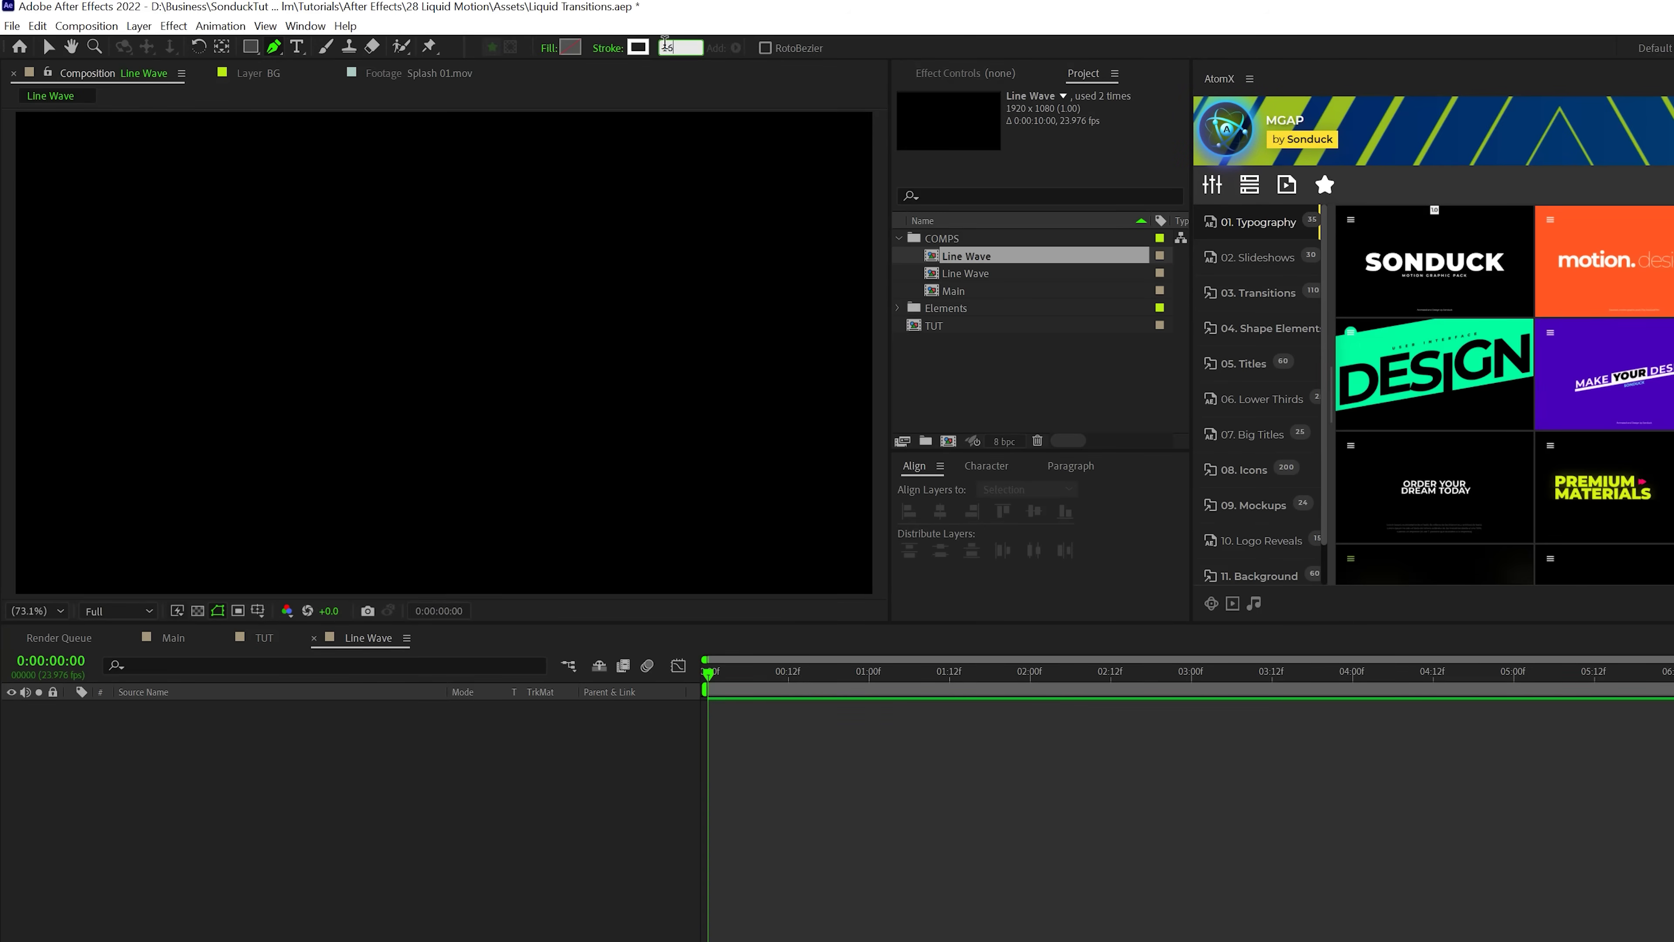
- Draw a two-point diagonal pen line with a 160 px stroke from outside the composition's upper-left corner to below its bottom edge
{"action": "left_click", "coordinate": [280, 930]}
{"action": "key", "text": "comma"}
{"action": "key", "text": "comma"}
{"action": "key", "text": "comma"}
{"action": "key", "text": "comma"}
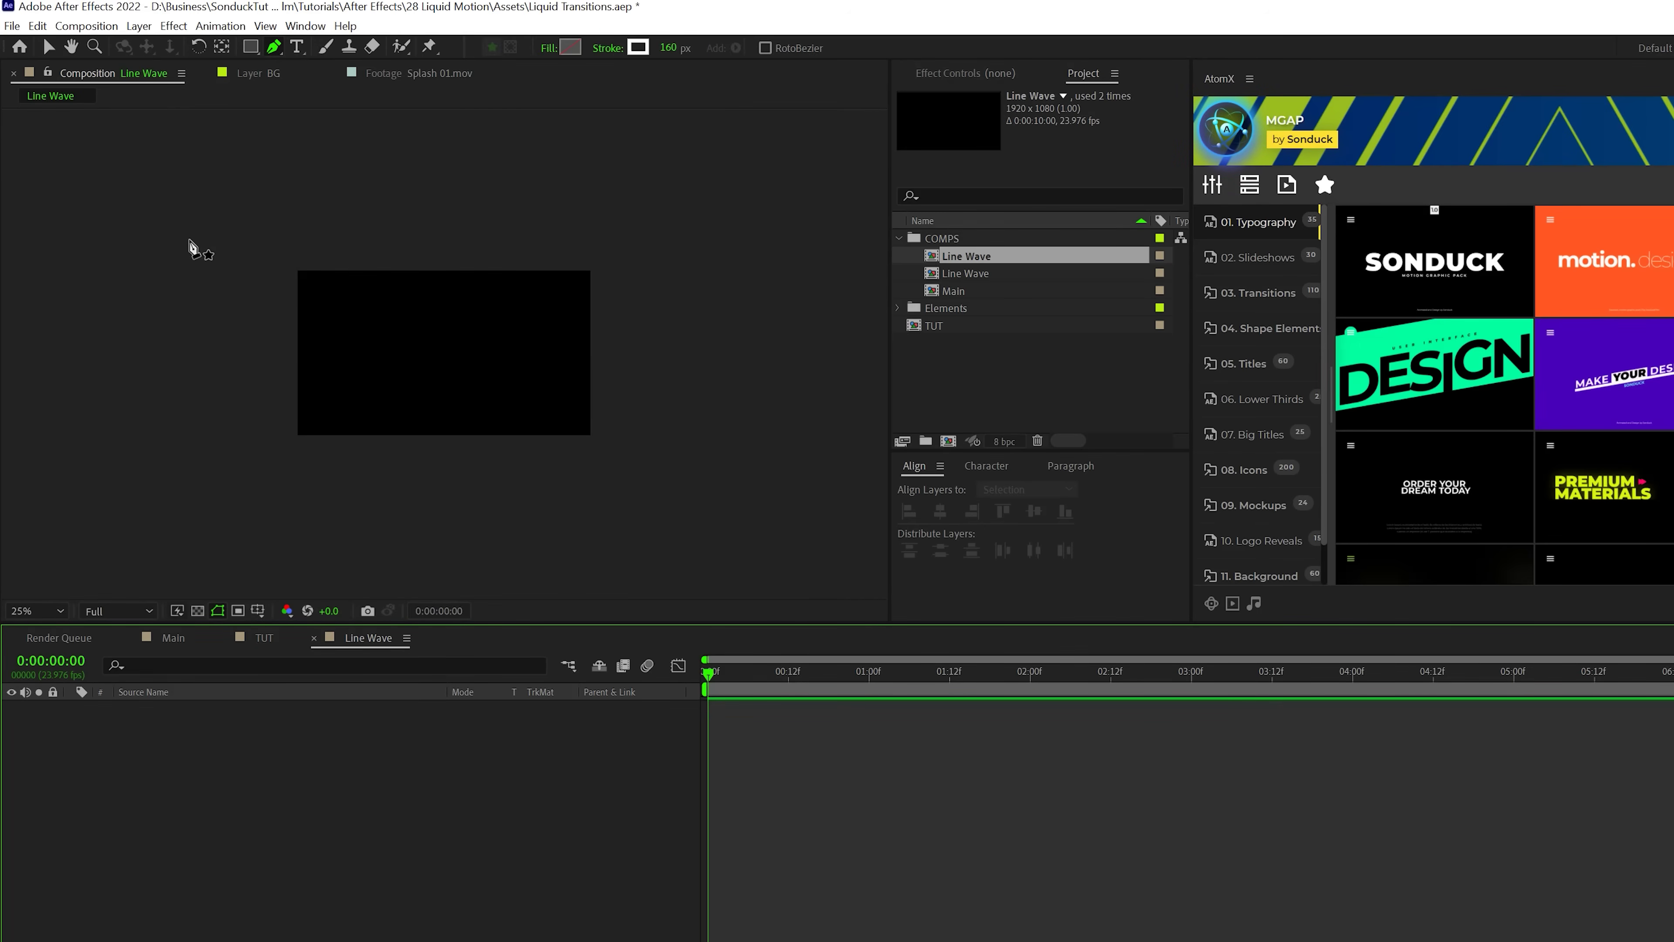
{"action": "left_click", "coordinate": [176, 225]}
{"action": "left_click", "coordinate": [507, 462]}
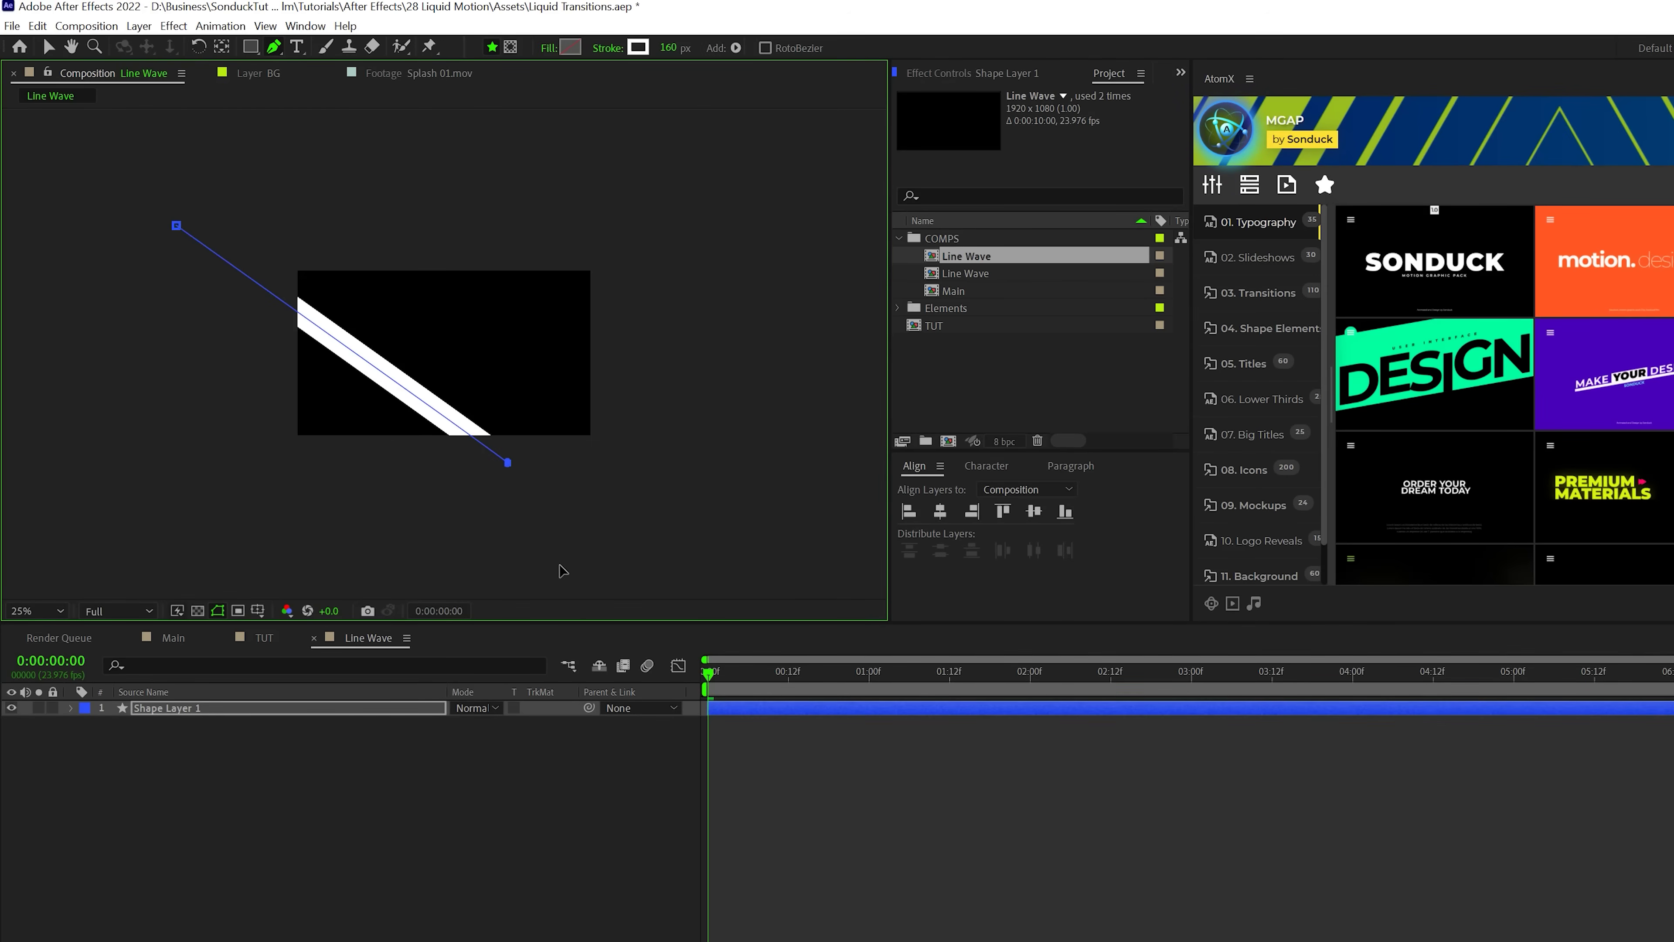
- Bend the diagonal line into a smooth arc and move its lower end point farther outside the composition
{"action": "mouse_move", "coordinate": [571, 781]}
{"action": "left_mouse_down"}
{"action": "mouse_move", "coordinate": [619, 712]}
{"action": "mouse_move", "coordinate": [622, 675]}
{"action": "left_mouse_up"}
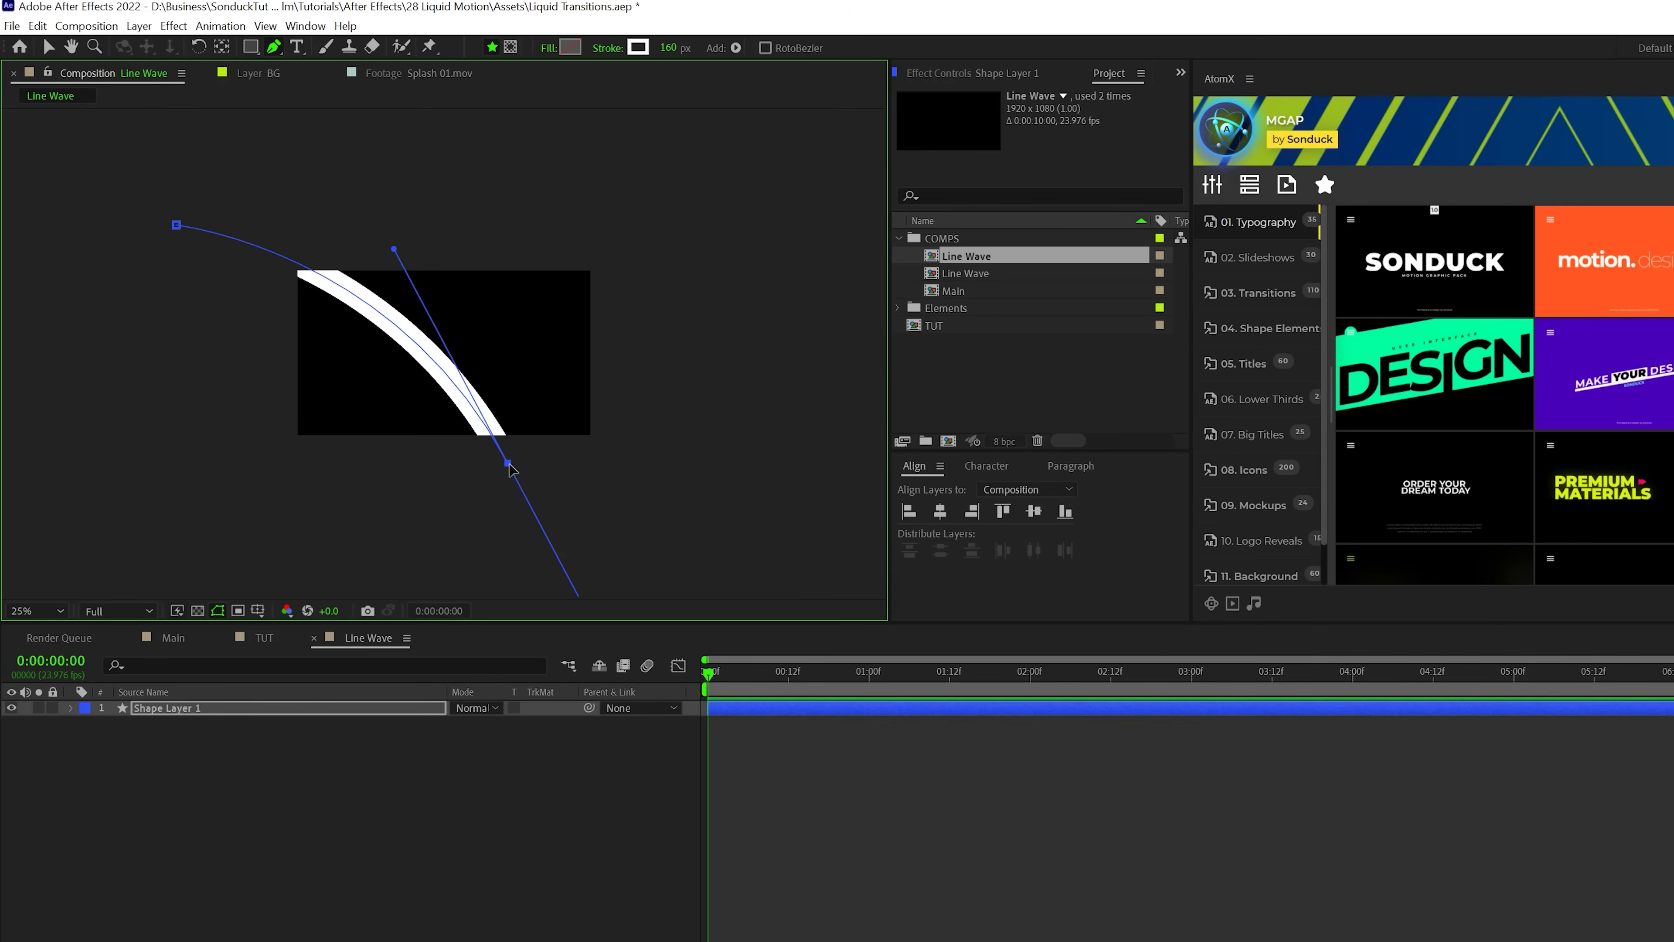
{"action": "left_click_drag", "start_coordinate": [509, 464], "coordinate": [657, 596]}
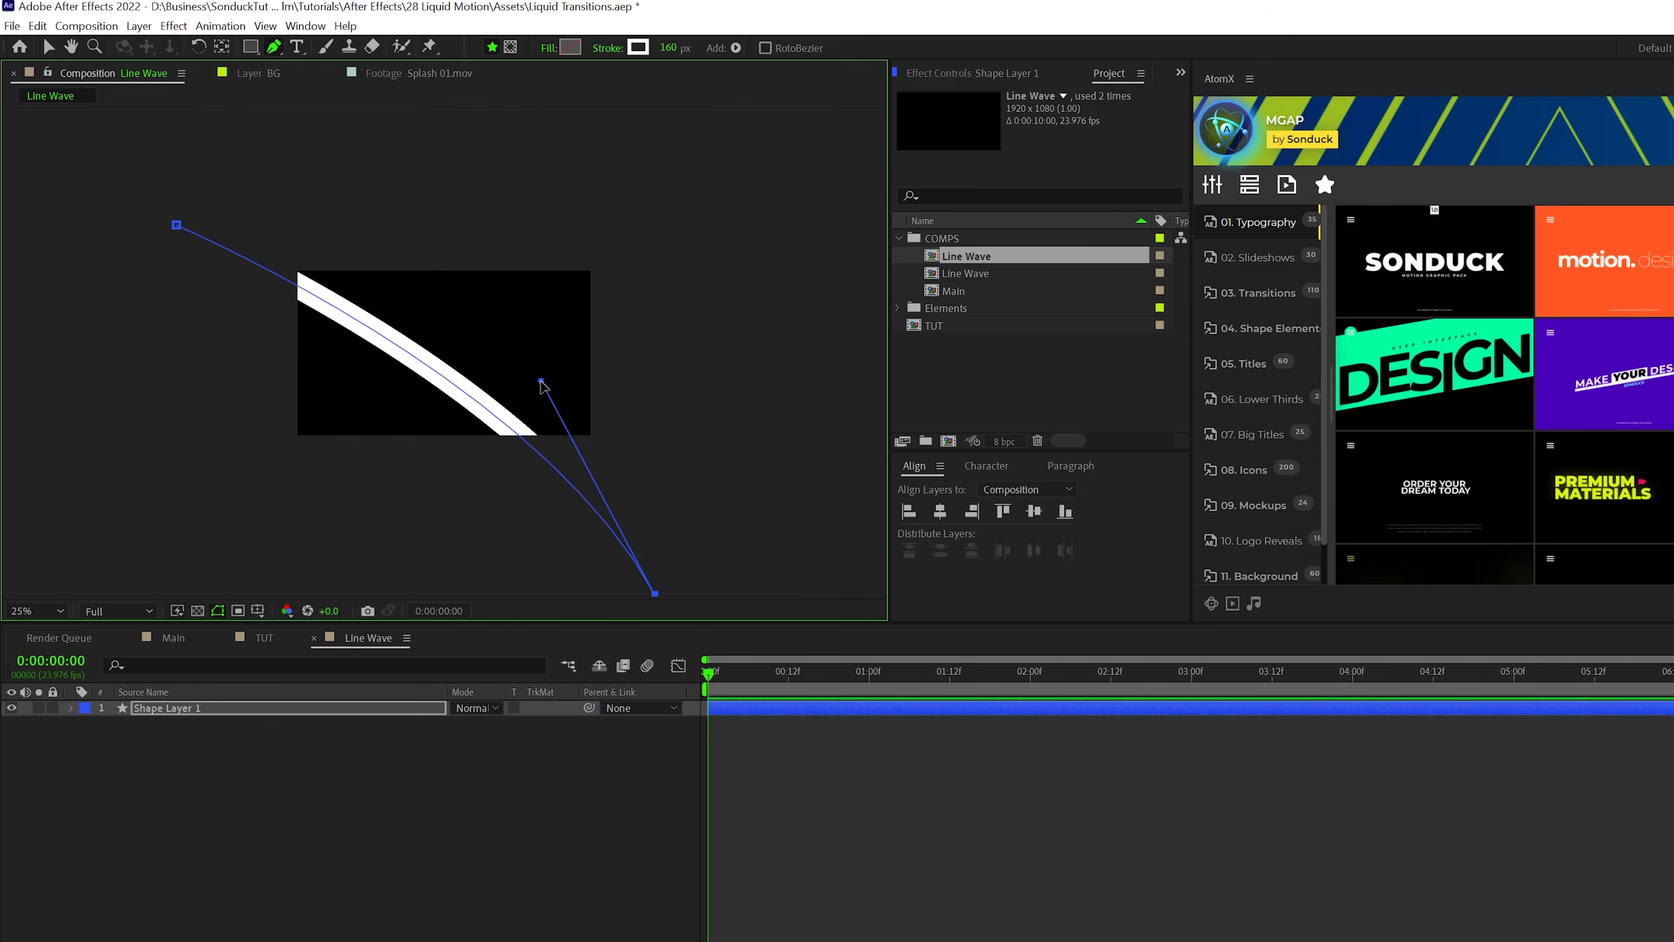
{"action": "left_click_drag", "start_coordinate": [541, 382], "coordinate": [540, 377]}
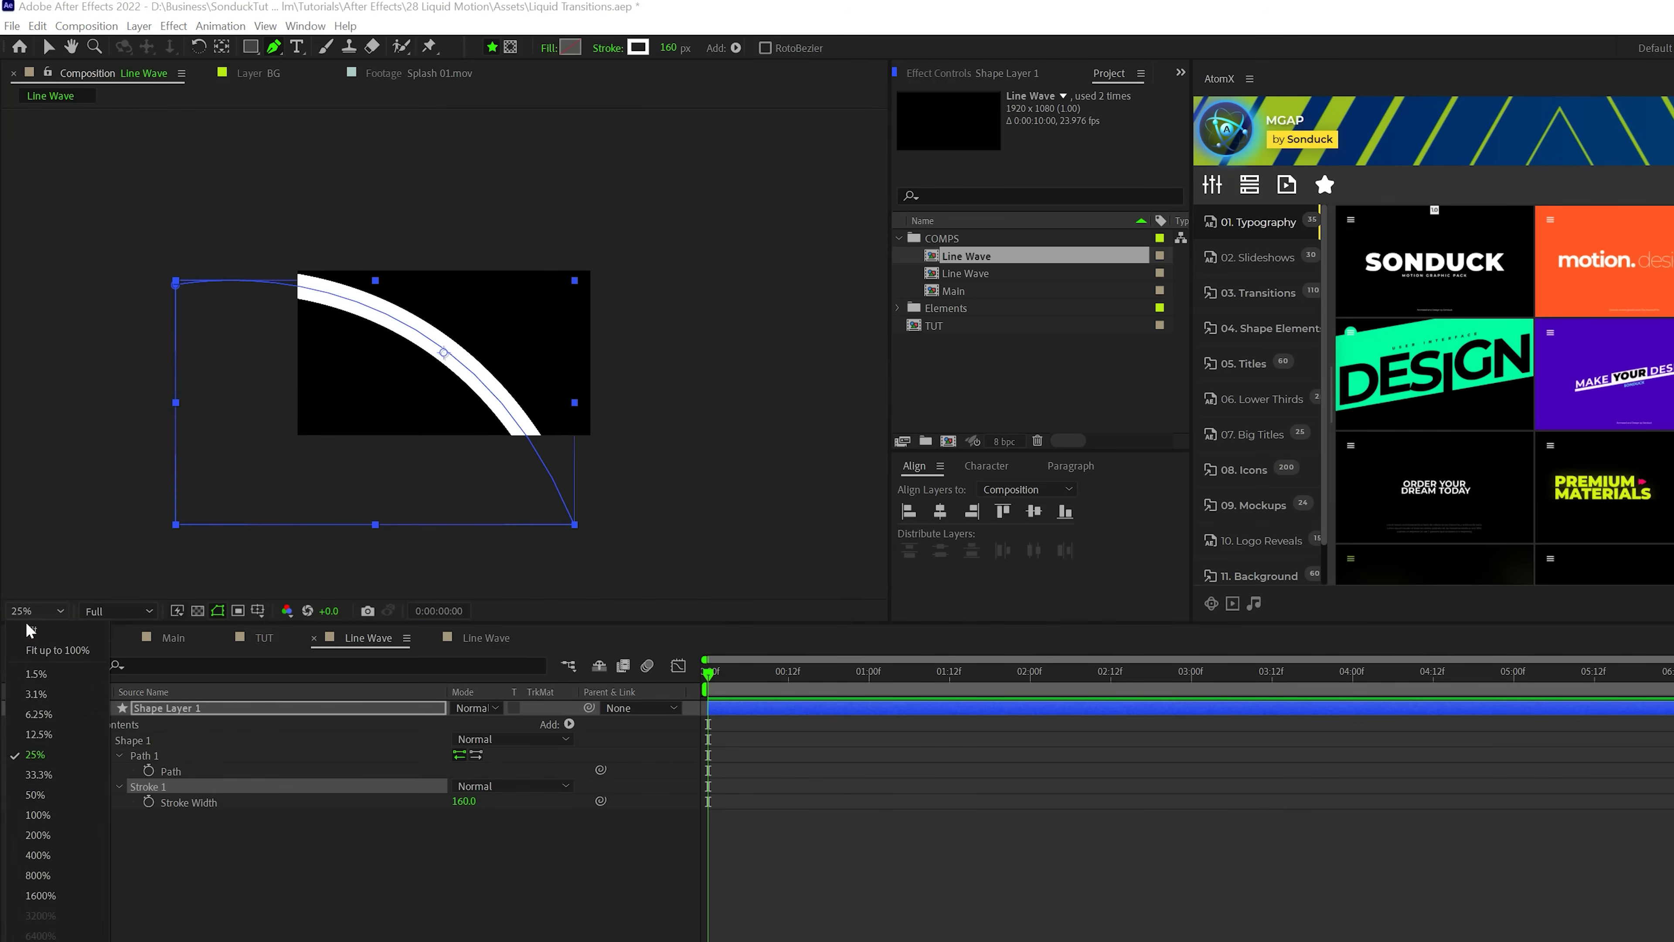
- Add Trim Paths to Shape 1 of the thick arc and expand its properties
{"action": "scroll", "coordinate": [444, 352], "scroll_direction": "up", "scroll_amount": 5}
{"action": "left_click", "coordinate": [569, 724]}
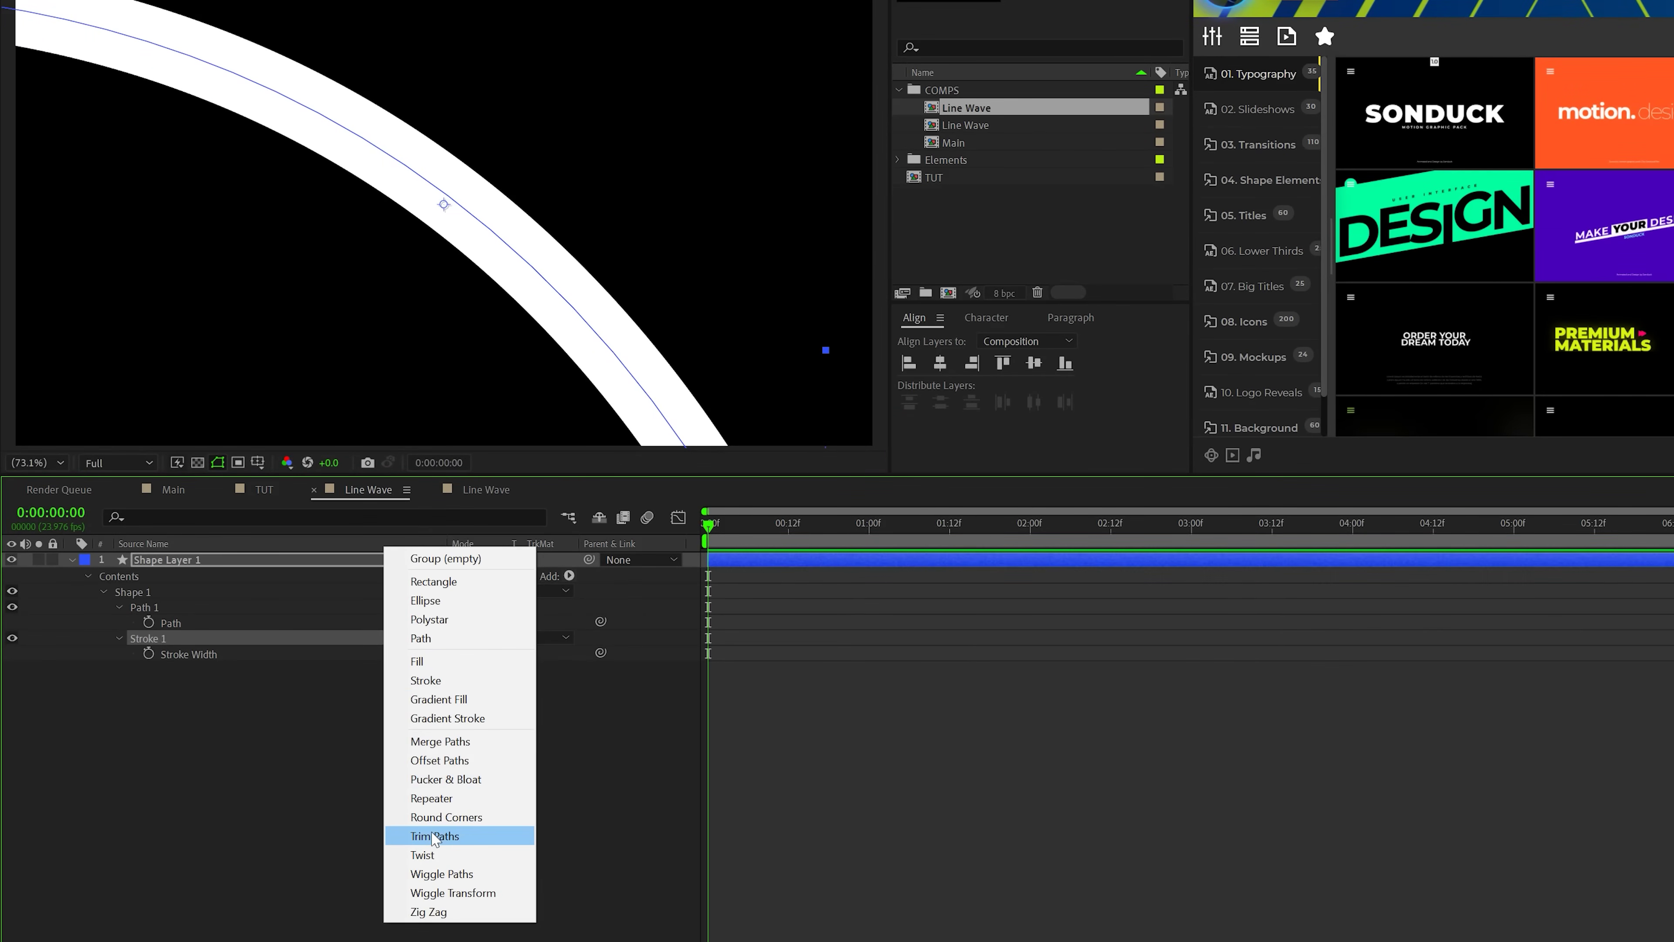
{"action": "left_click", "coordinate": [448, 836]}
{"action": "left_click", "coordinate": [119, 637]}
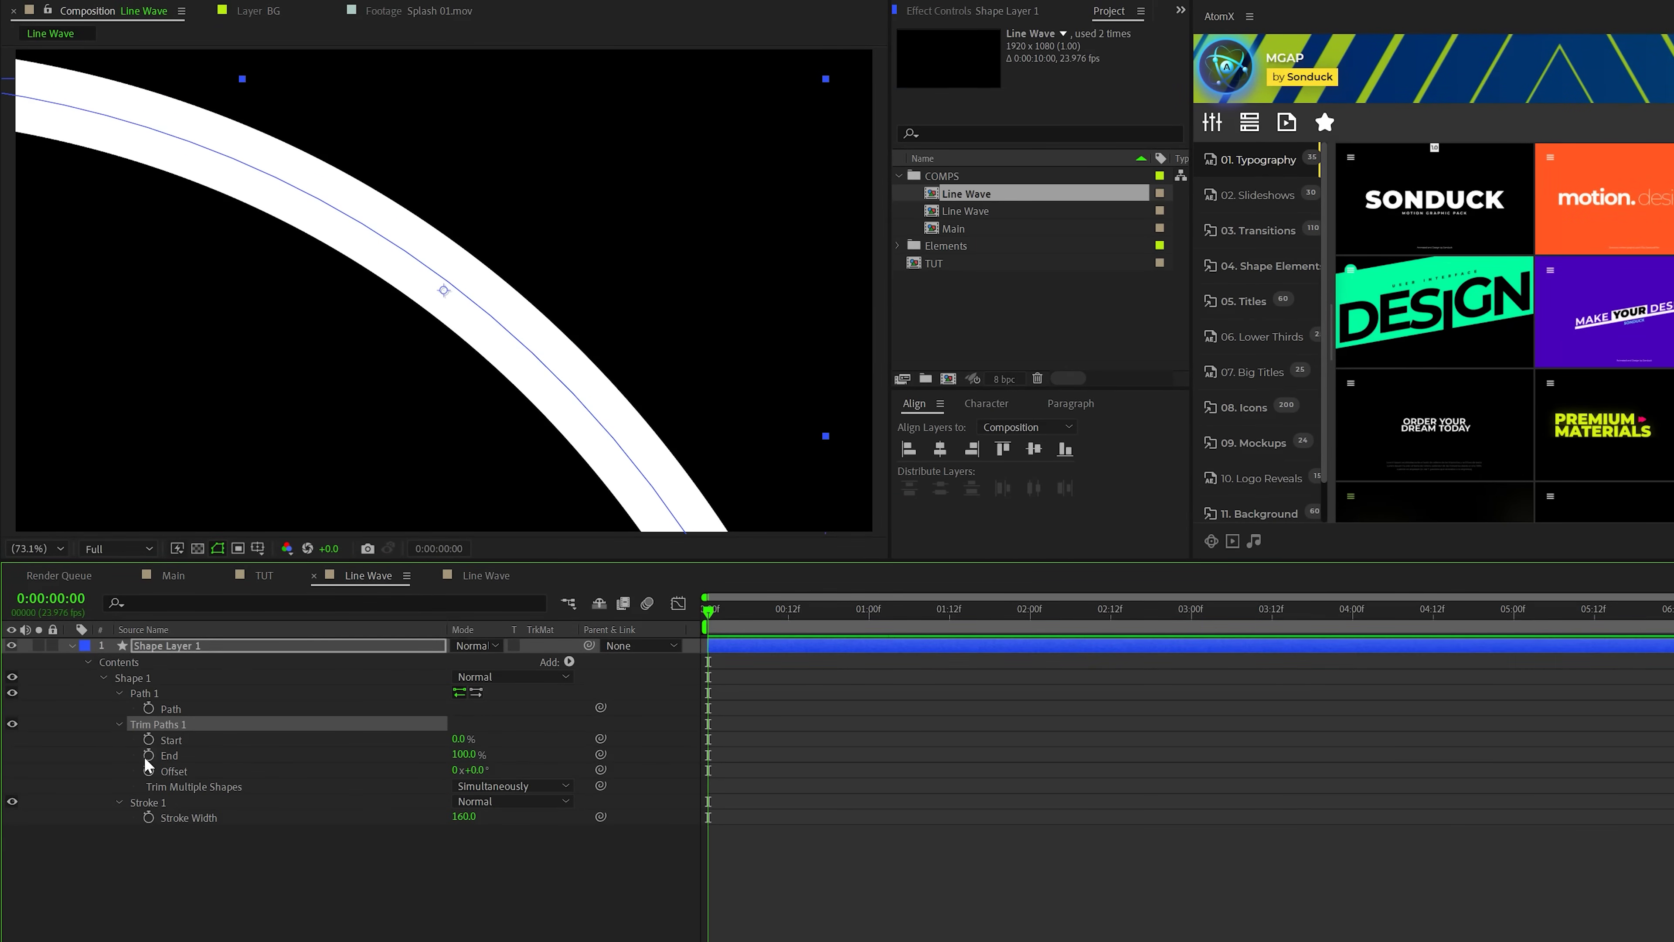
- Animate the arc's Trim Paths End from 0% at 0:00:00:00 to 100% at about 0:00:02:07
{"action": "left_click", "coordinate": [148, 755]}
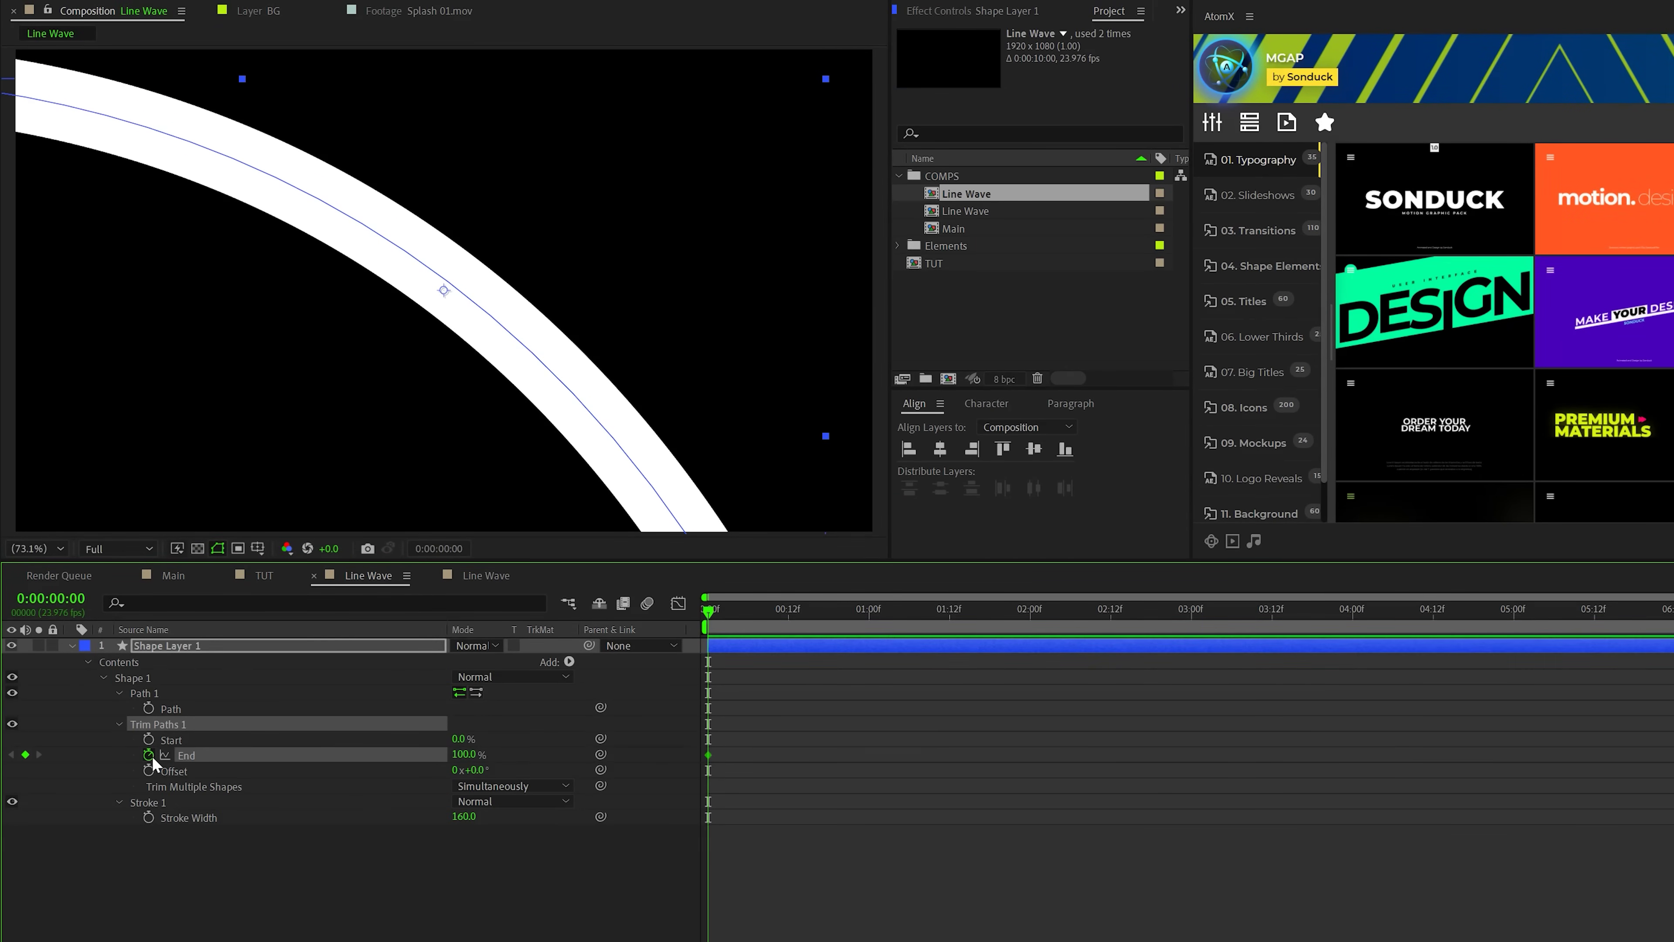
{"action": "left_click", "coordinate": [720, 736]}
{"action": "left_click_drag", "start_coordinate": [708, 754], "coordinate": [1077, 734]}
{"action": "left_click", "coordinate": [379, 871]}
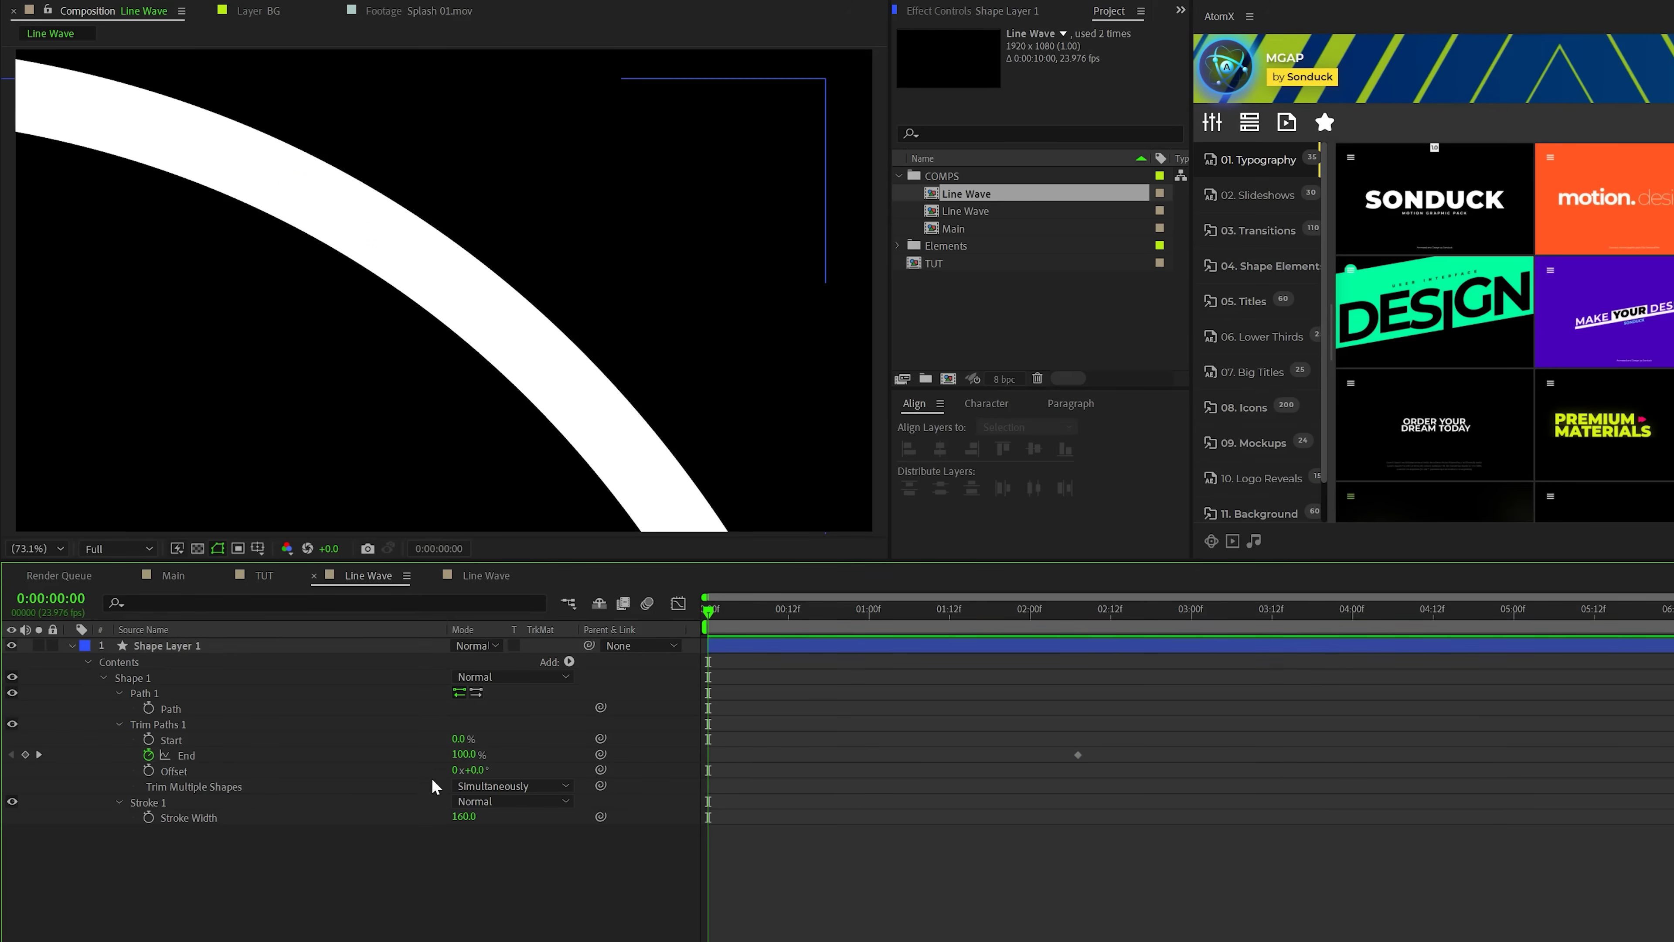
{"action": "left_click_drag", "start_coordinate": [463, 755], "coordinate": [337, 758]}
- Apply Easy Ease to both End keyframes of the arc's Trim Paths
{"action": "left_click", "coordinate": [838, 765]}
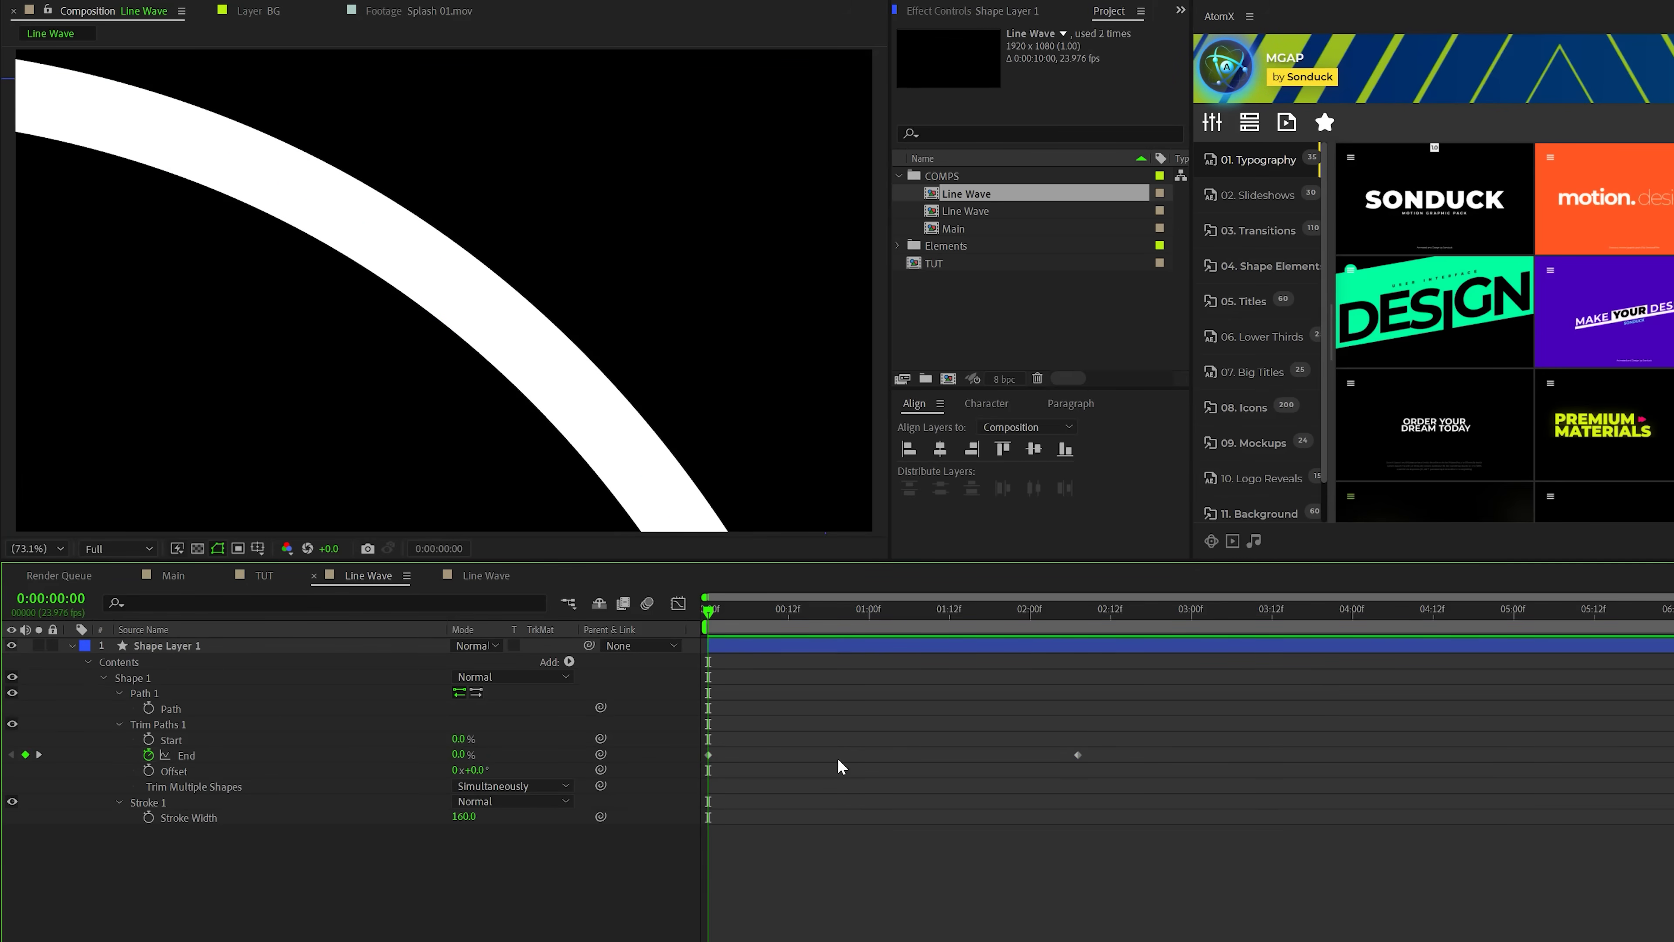
{"action": "left_click_drag", "start_coordinate": [911, 798], "coordinate": [923, 817]}
{"action": "left_click_drag", "start_coordinate": [1276, 725], "coordinate": [653, 798]}
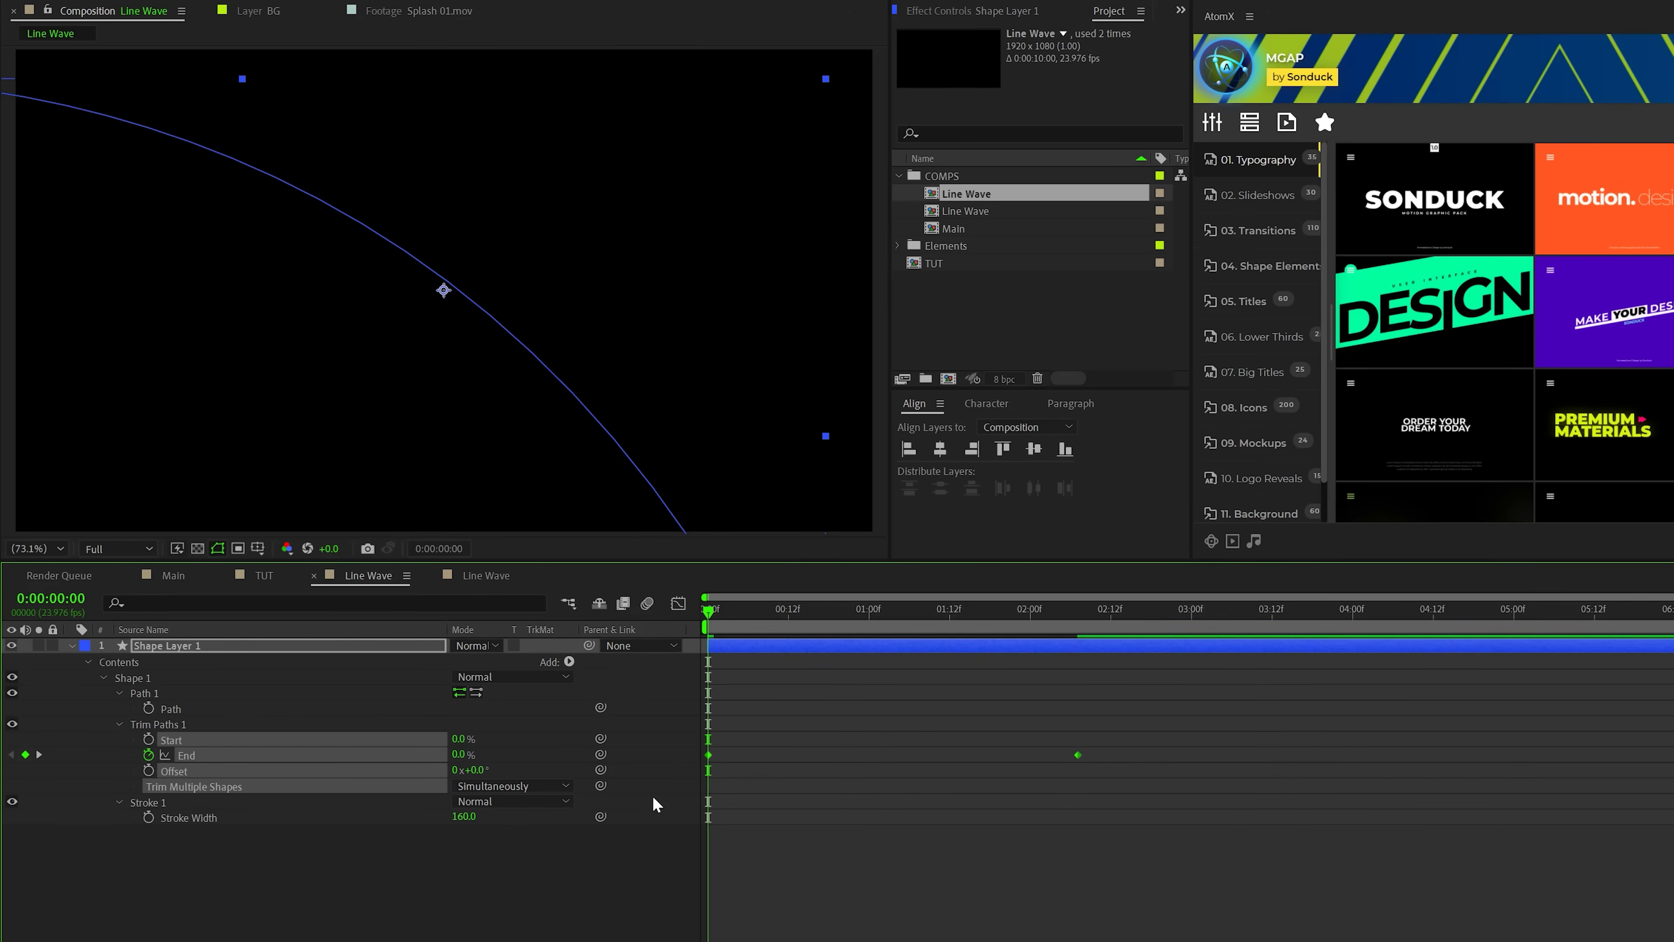
- Extend the final Trim Paths End keyframe's incoming ease handle back to 0:00:00:00 in the value graph and preview the arc
{"action": "left_click", "coordinate": [679, 604]}
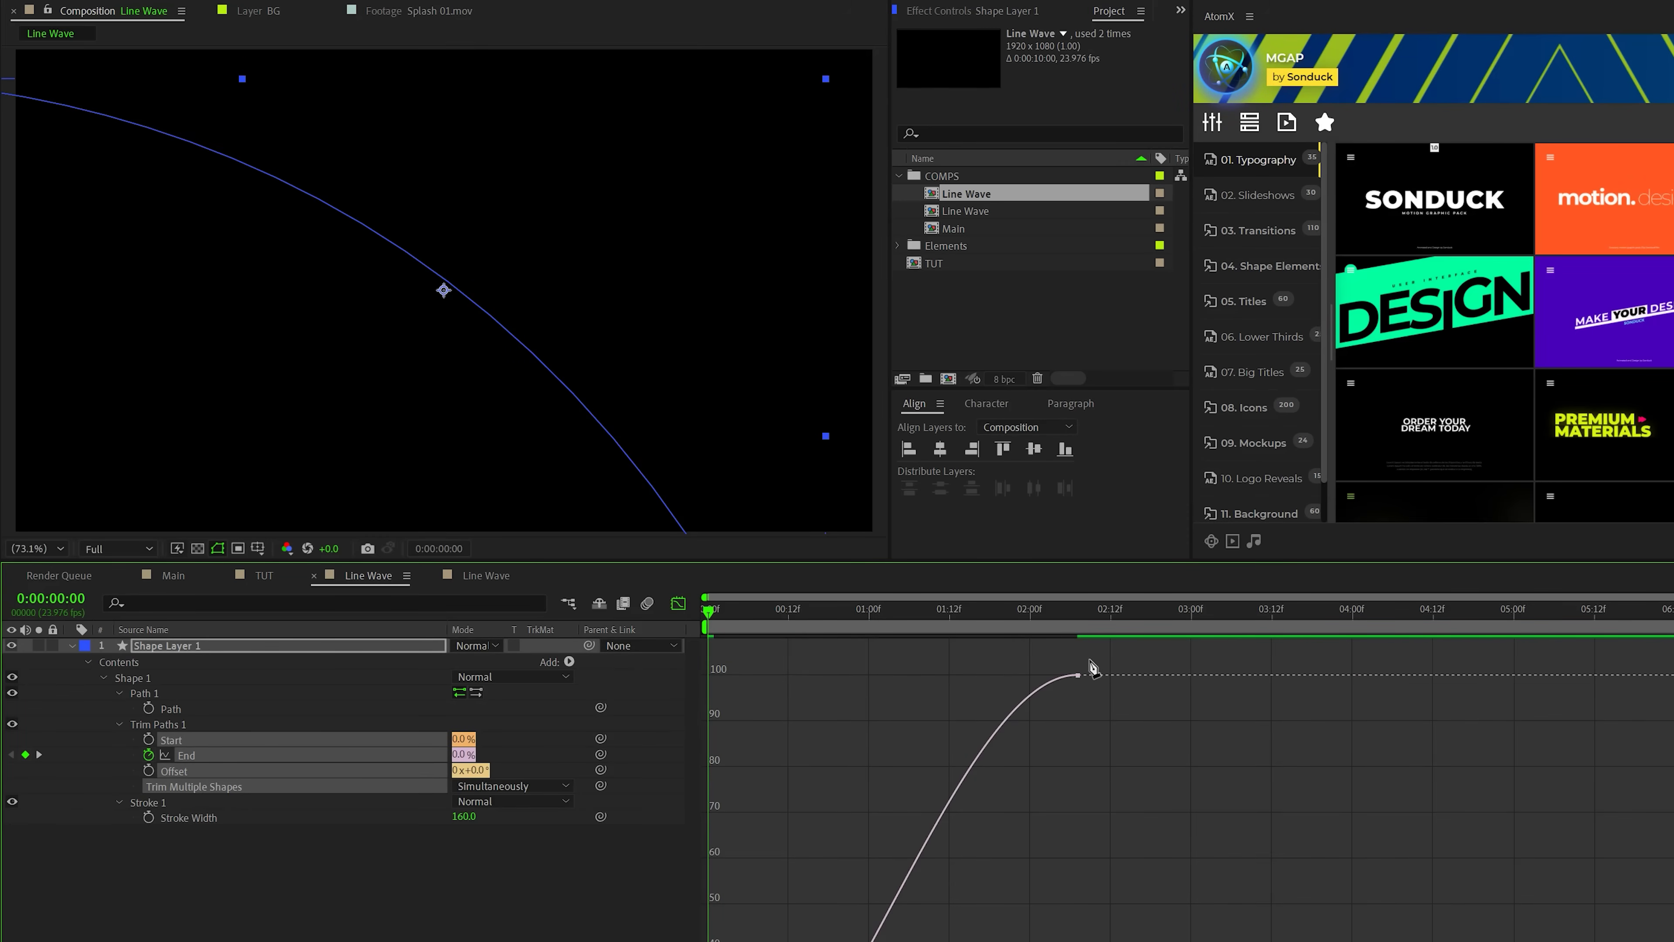
{"action": "left_click", "coordinate": [1078, 674]}
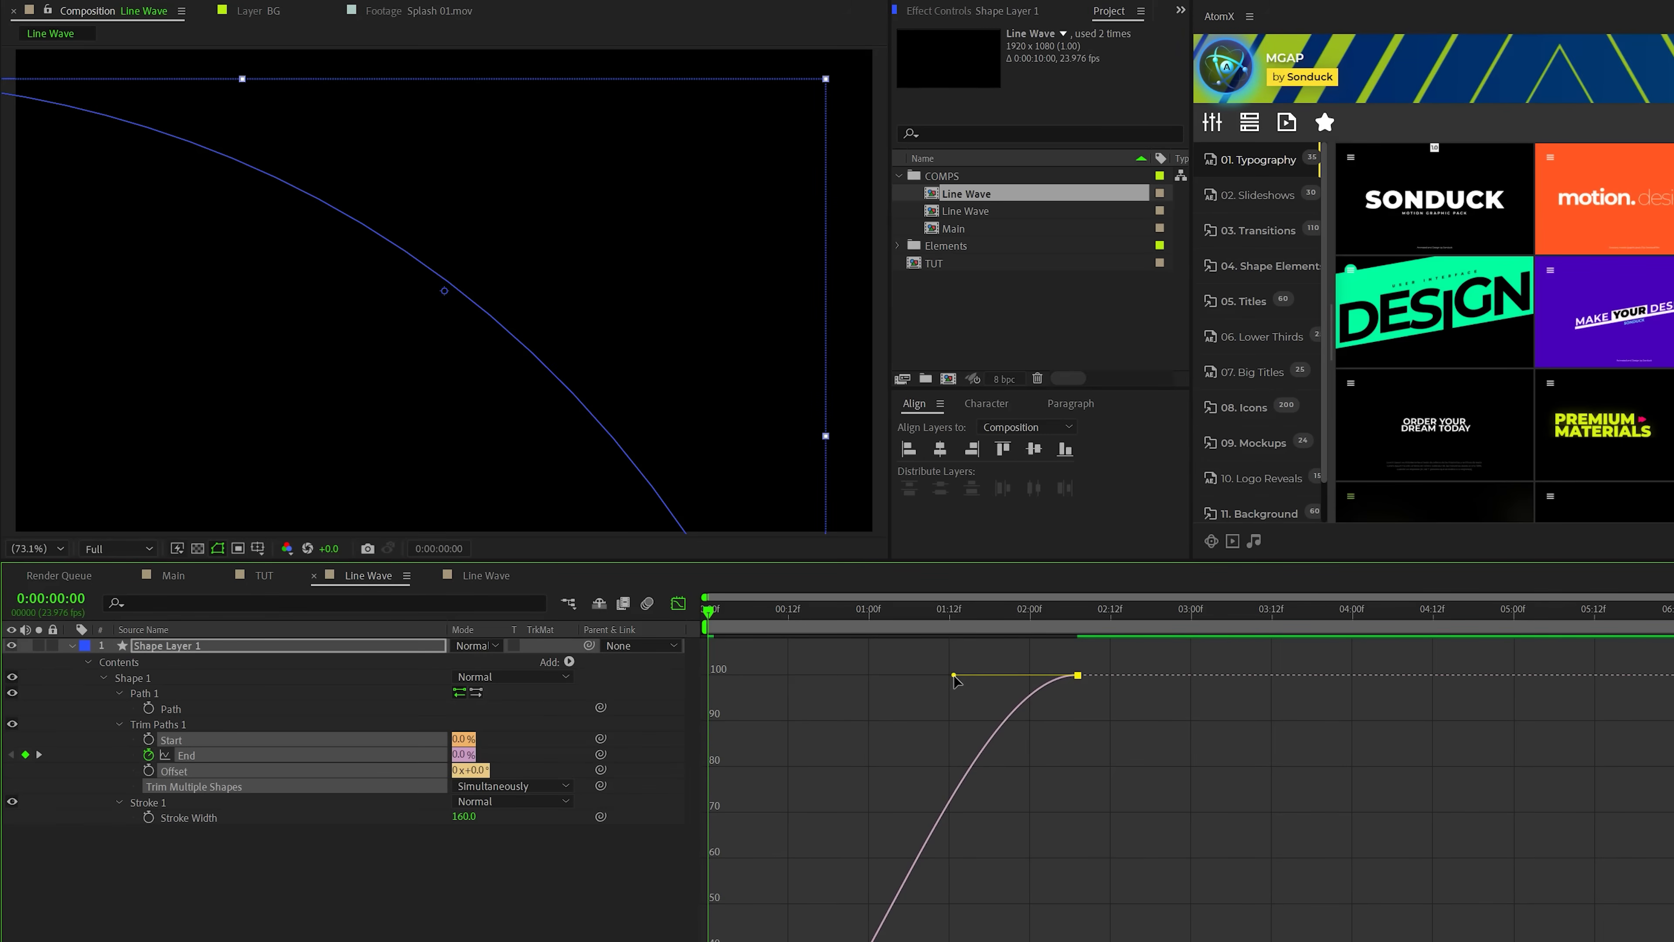
{"action": "left_click_drag", "start_coordinate": [956, 681], "coordinate": [691, 697]}
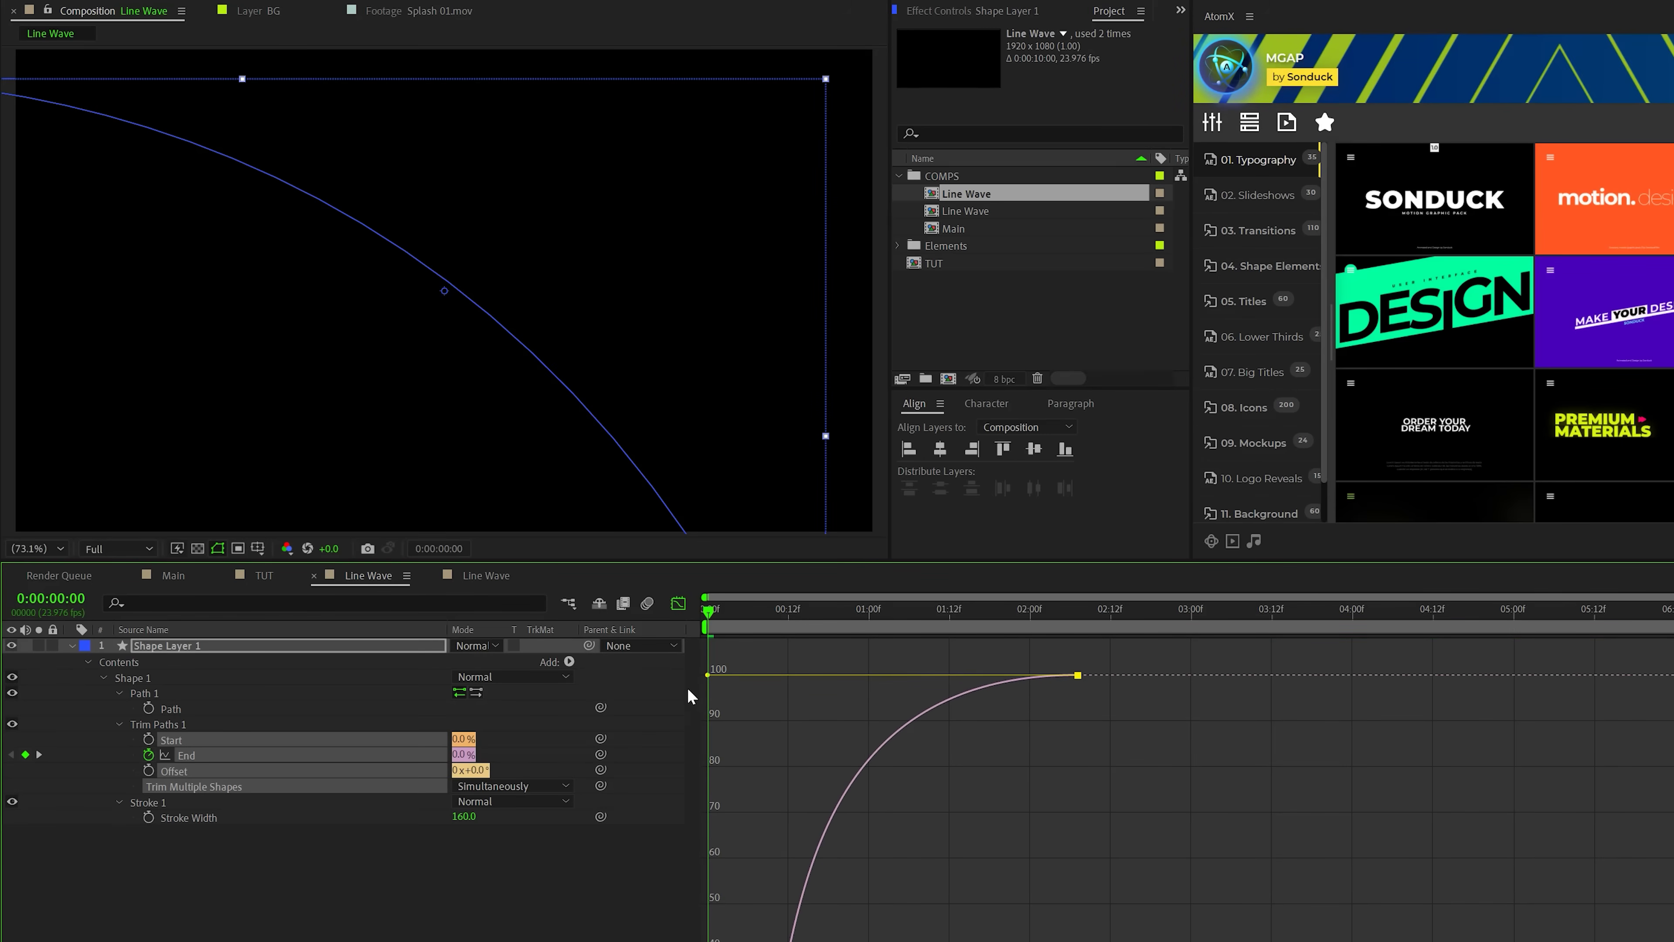
{"action": "key", "text": "shift+F3"}
{"action": "key", "text": "space"}
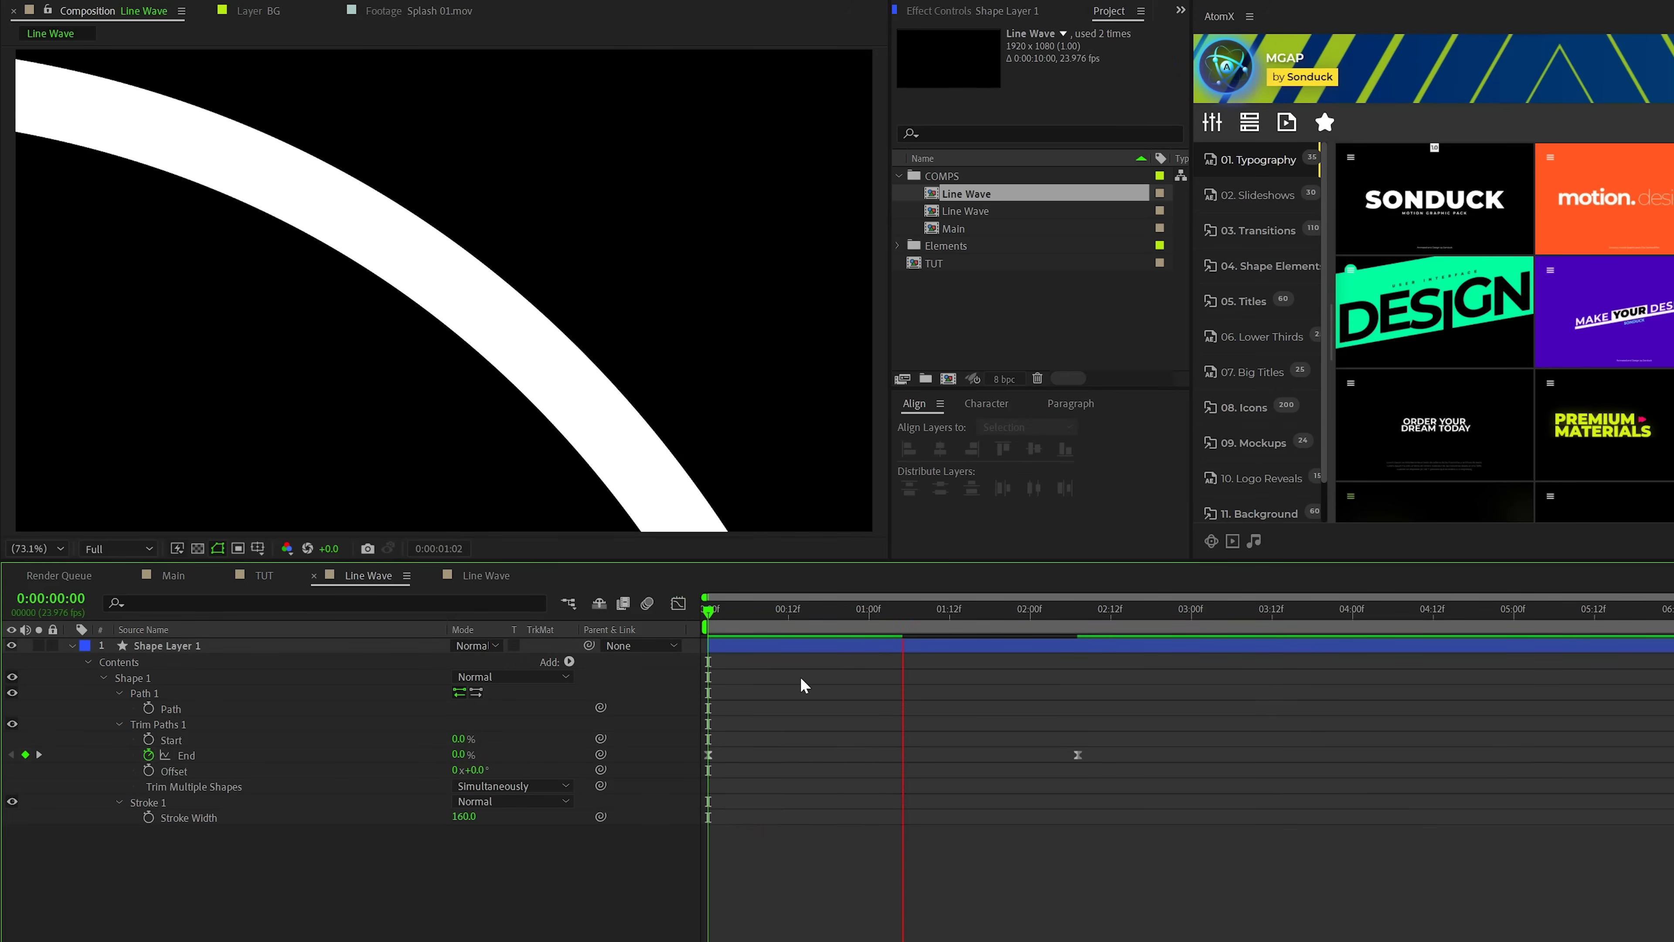
- Set the Line Cap of the arc's Stroke 1 to Round Cap and check the line's tip at 0:00:00:14
{"action": "left_click", "coordinate": [894, 615]}
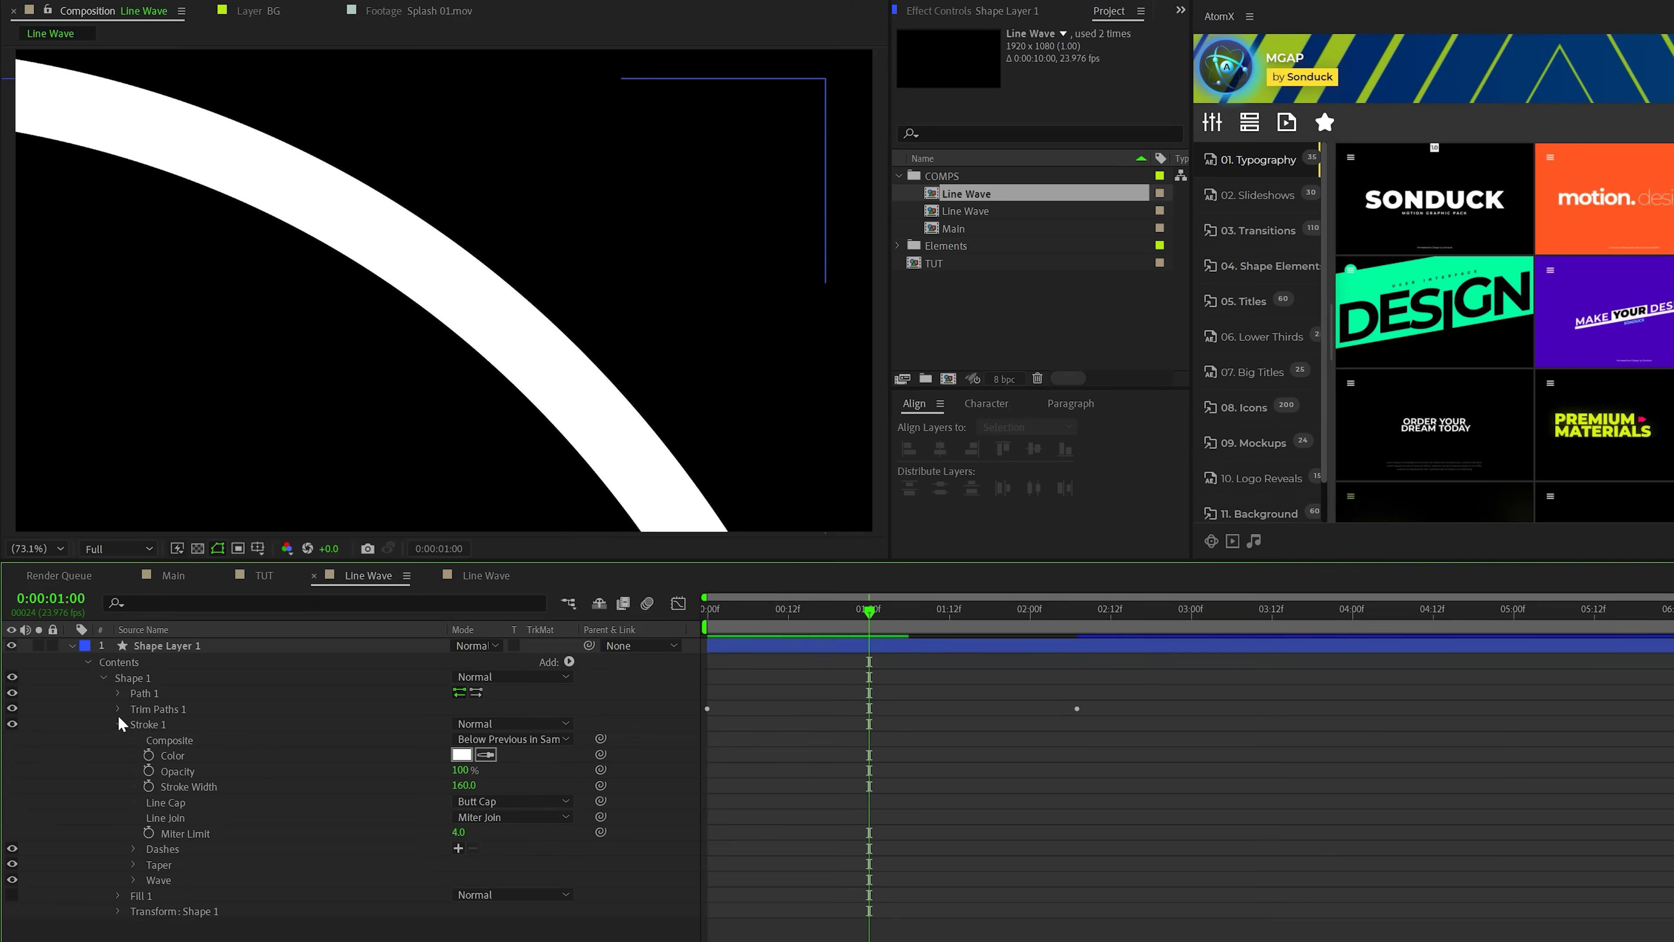
{"action": "left_click", "coordinate": [119, 723]}
{"action": "left_click", "coordinate": [120, 723]}
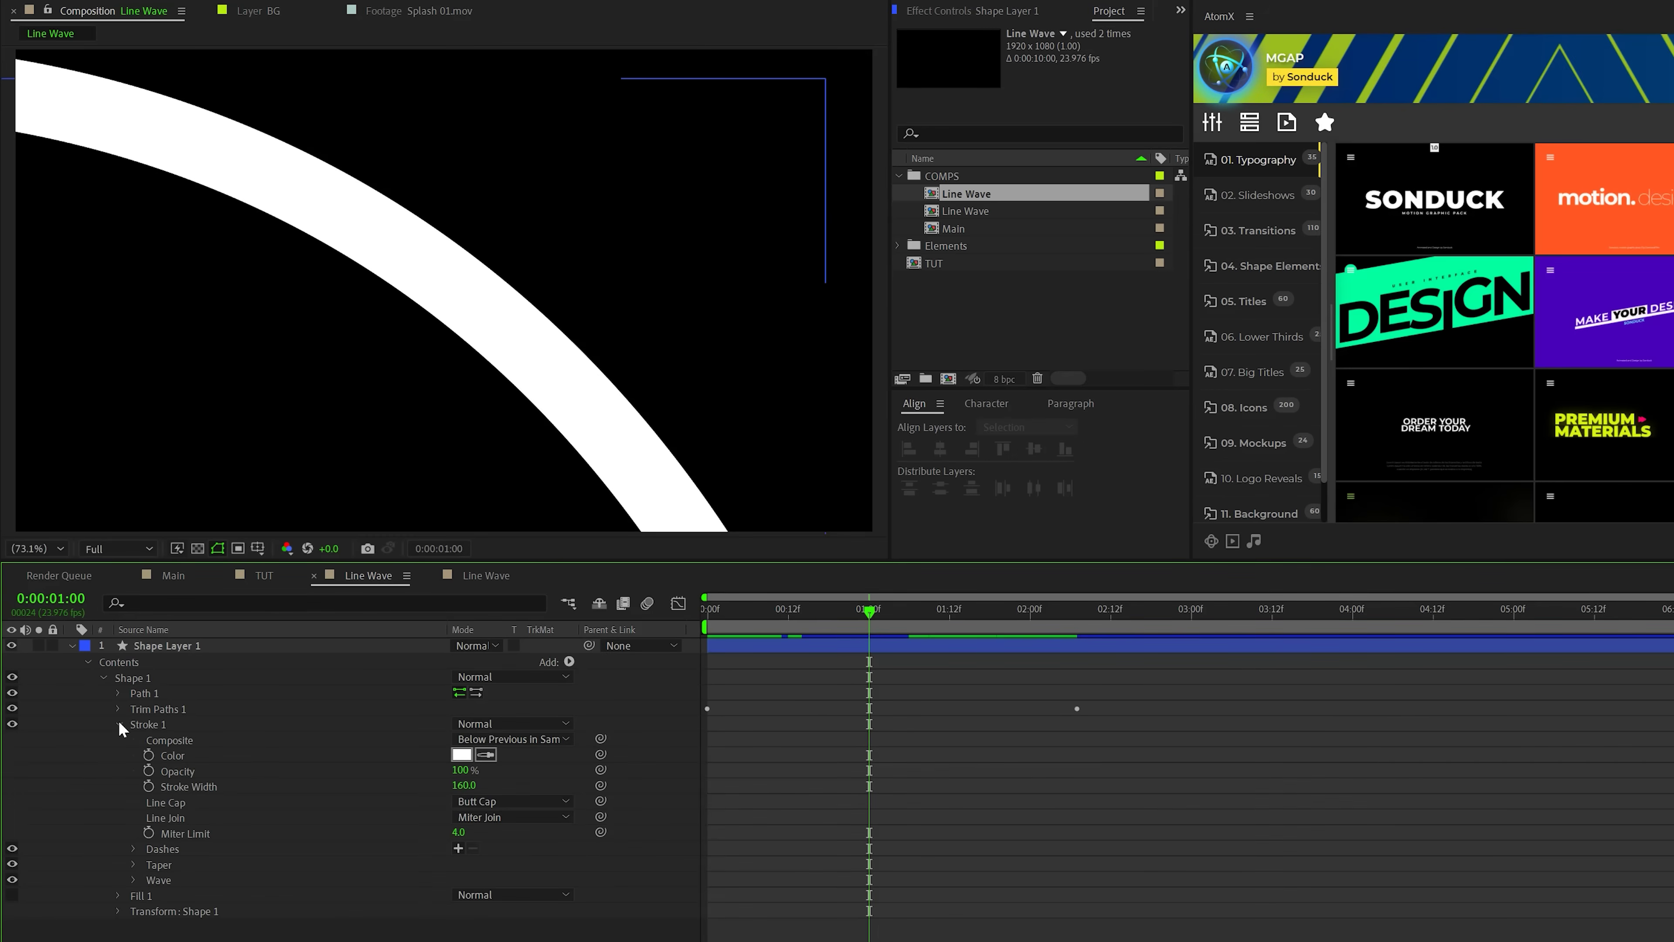
{"action": "left_click", "coordinate": [501, 801]}
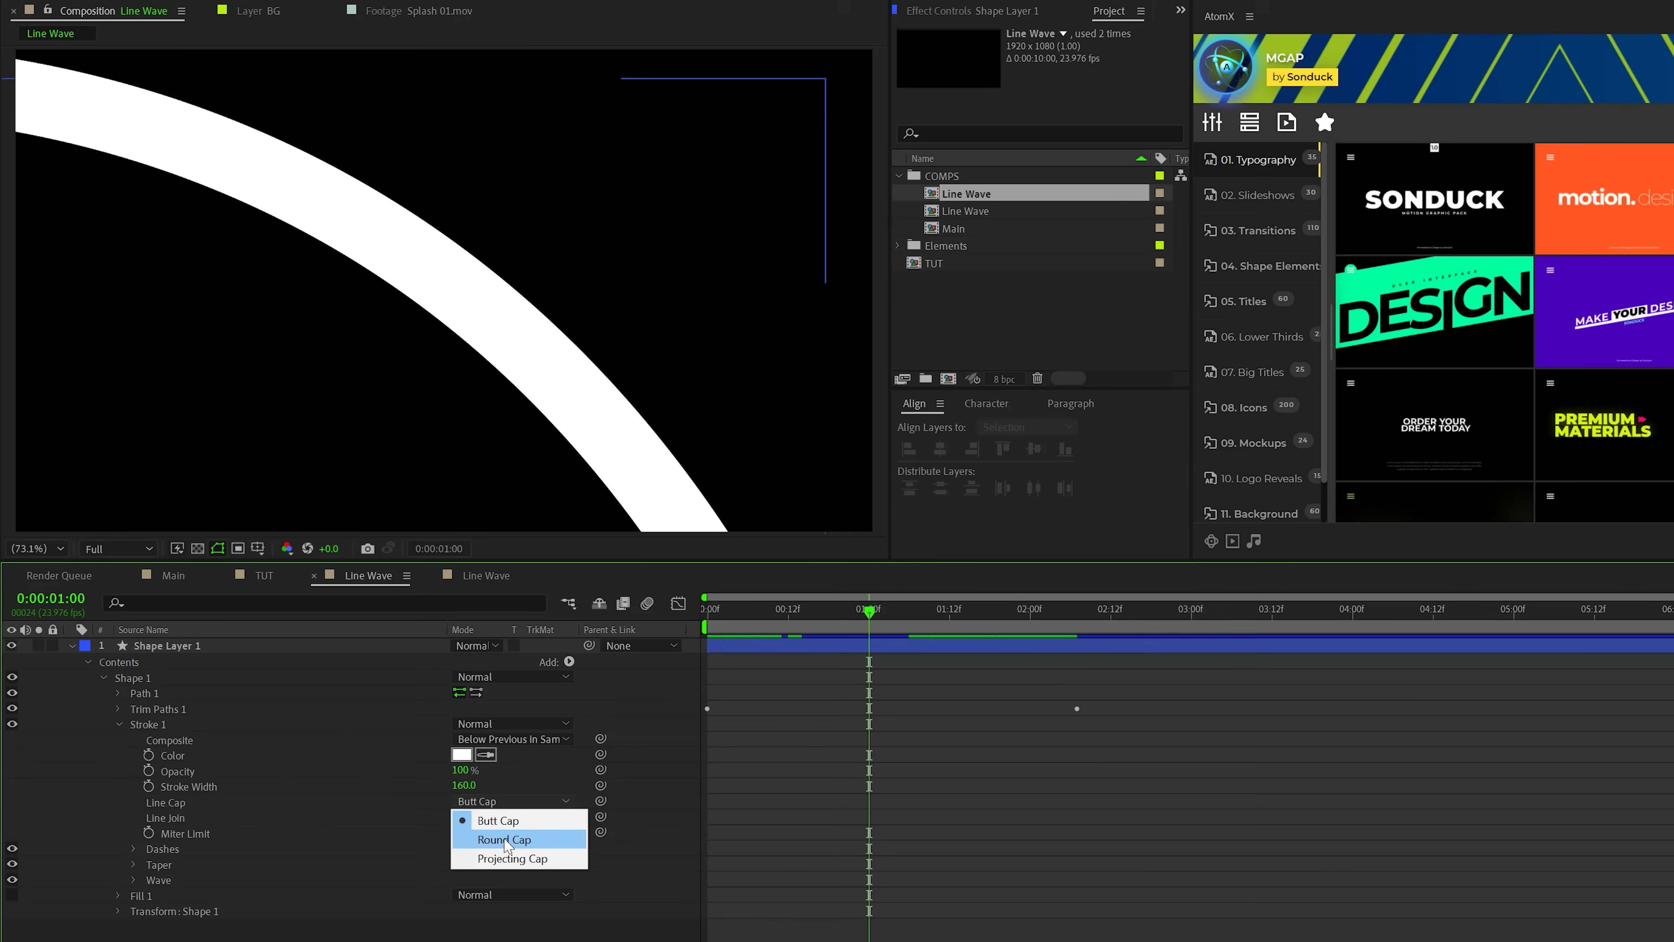
{"action": "left_click", "coordinate": [505, 842]}
{"action": "left_click_drag", "start_coordinate": [873, 615], "coordinate": [802, 615]}
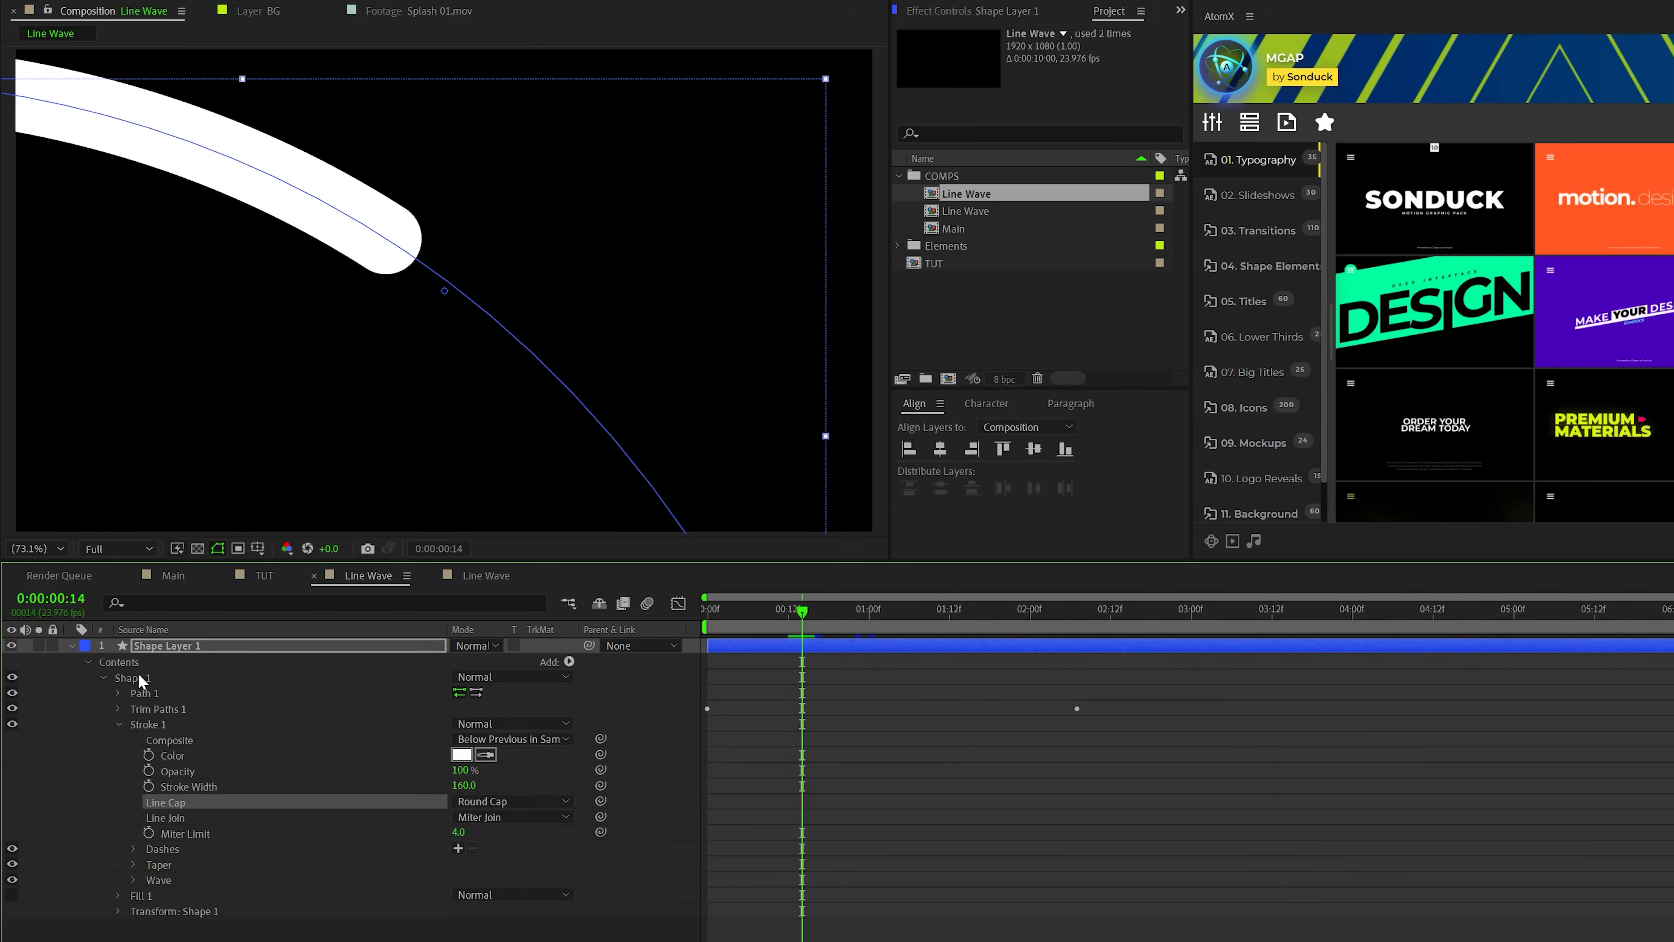
- Duplicate the arc layer twice, offsetting each copy upward so the thick strokes overlap slightly
{"action": "left_click", "coordinate": [71, 645]}
{"action": "key", "text": "comma"}
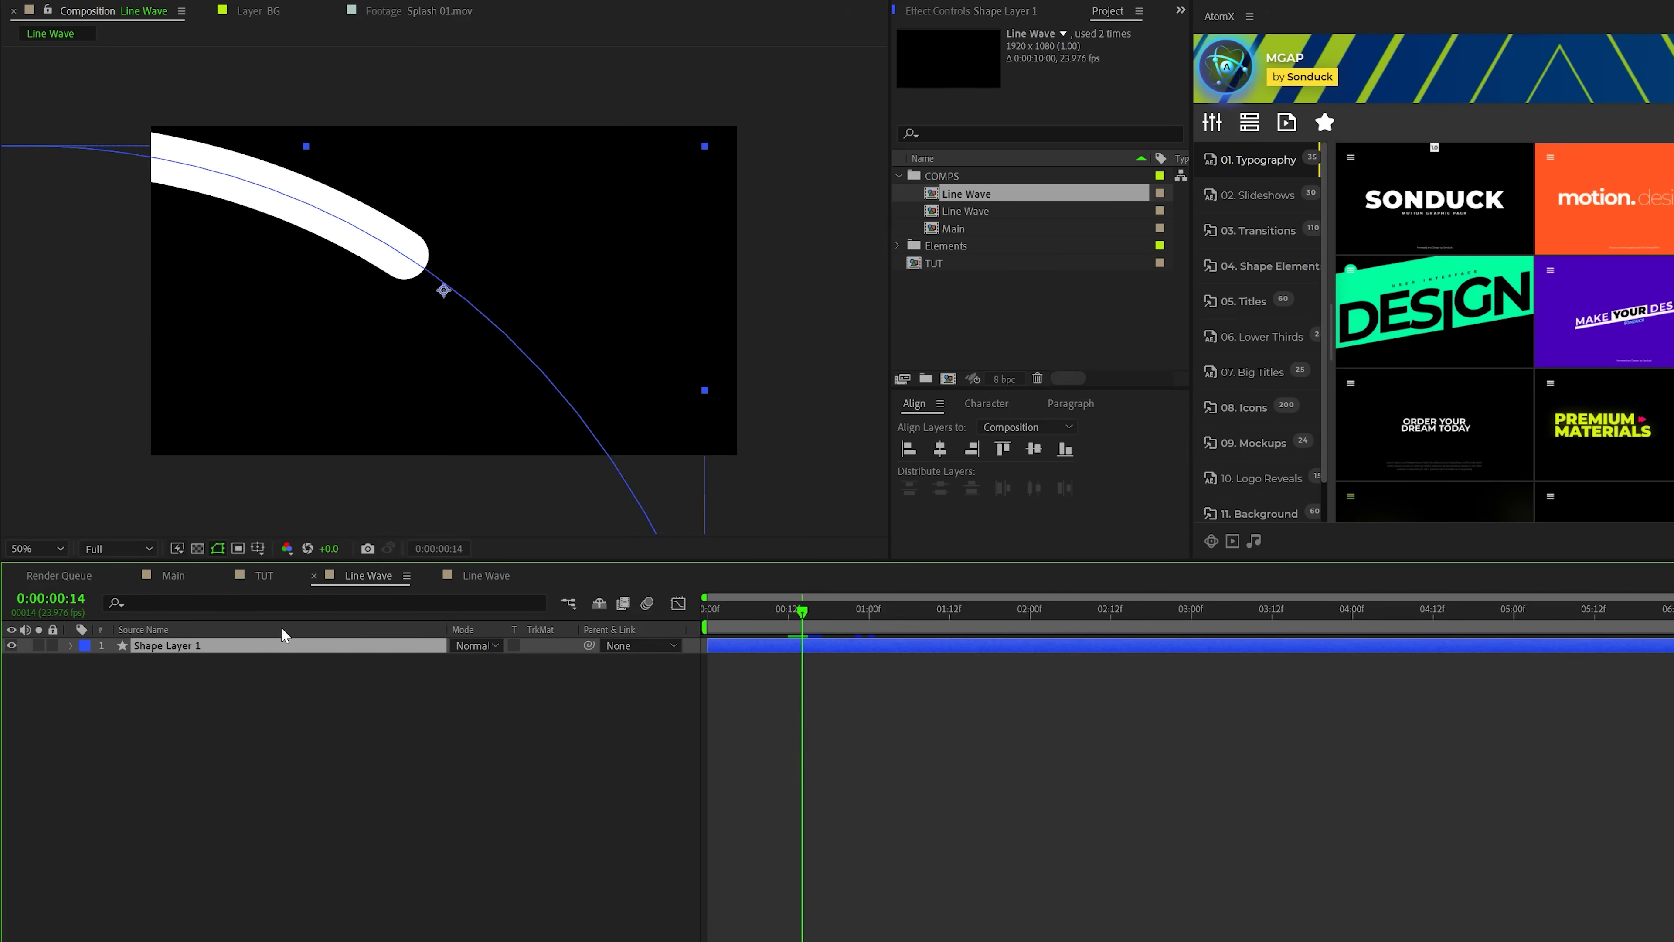
{"action": "key", "text": "ctrl+d"}
{"action": "mouse_move", "coordinate": [443, 295]}
{"action": "left_mouse_down"}
{"action": "mouse_move", "coordinate": [467, 256]}
{"action": "mouse_move", "coordinate": [445, 253]}
{"action": "left_mouse_up"}
{"action": "key", "text": "Return"}
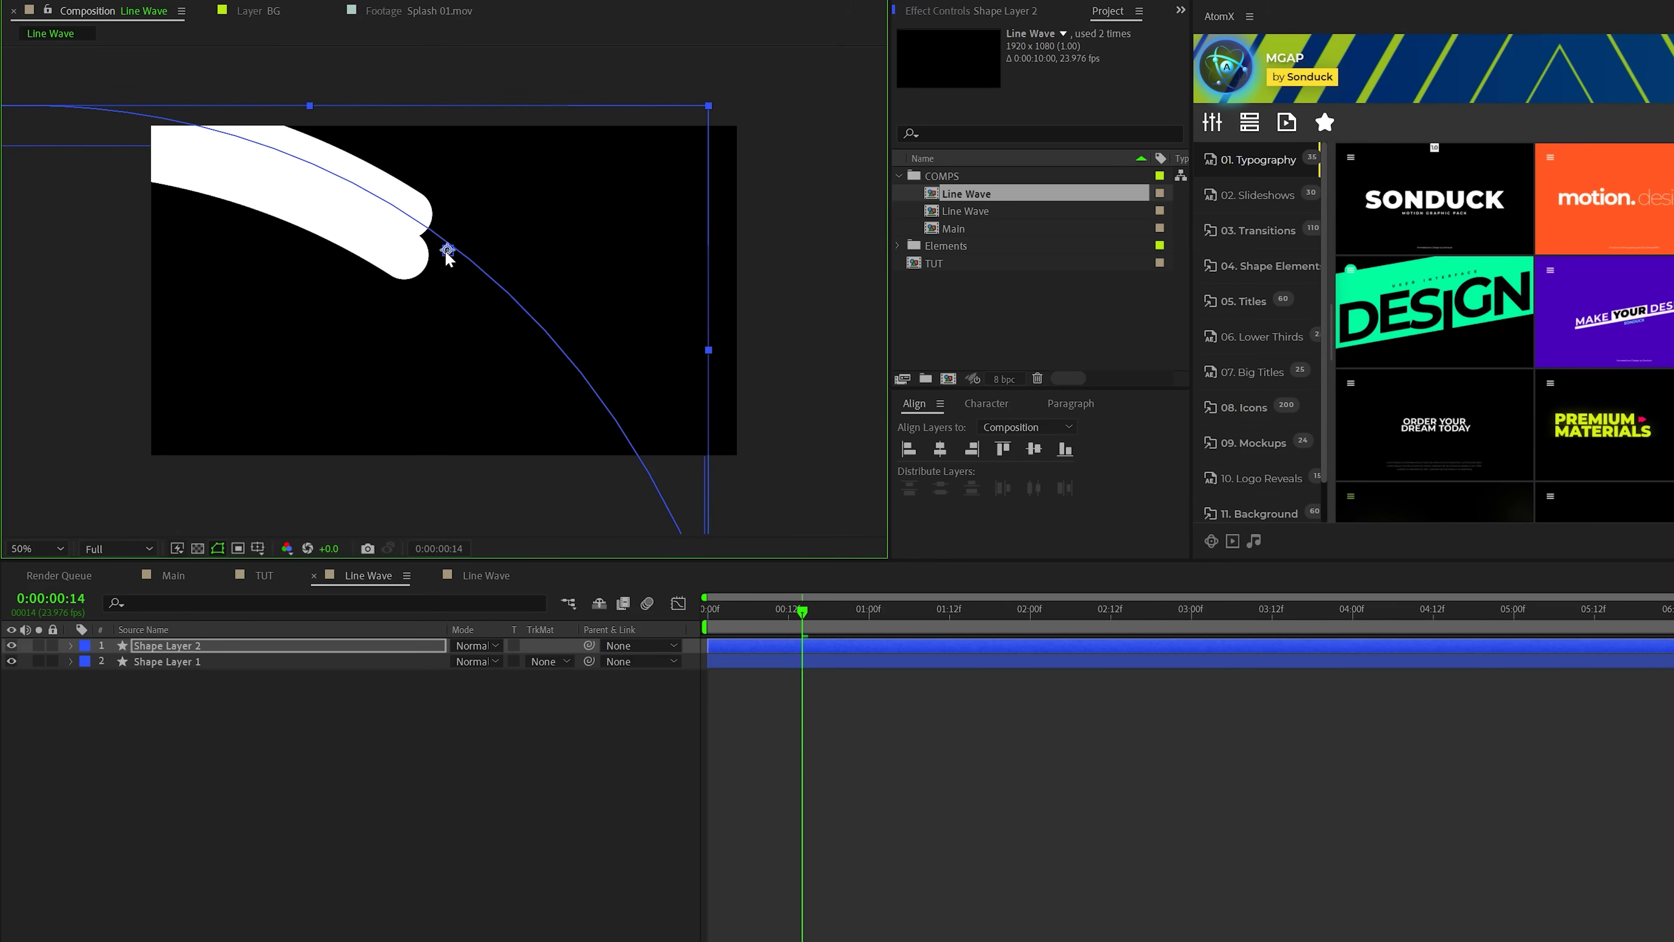
{"action": "key", "text": "ctrl+d"}
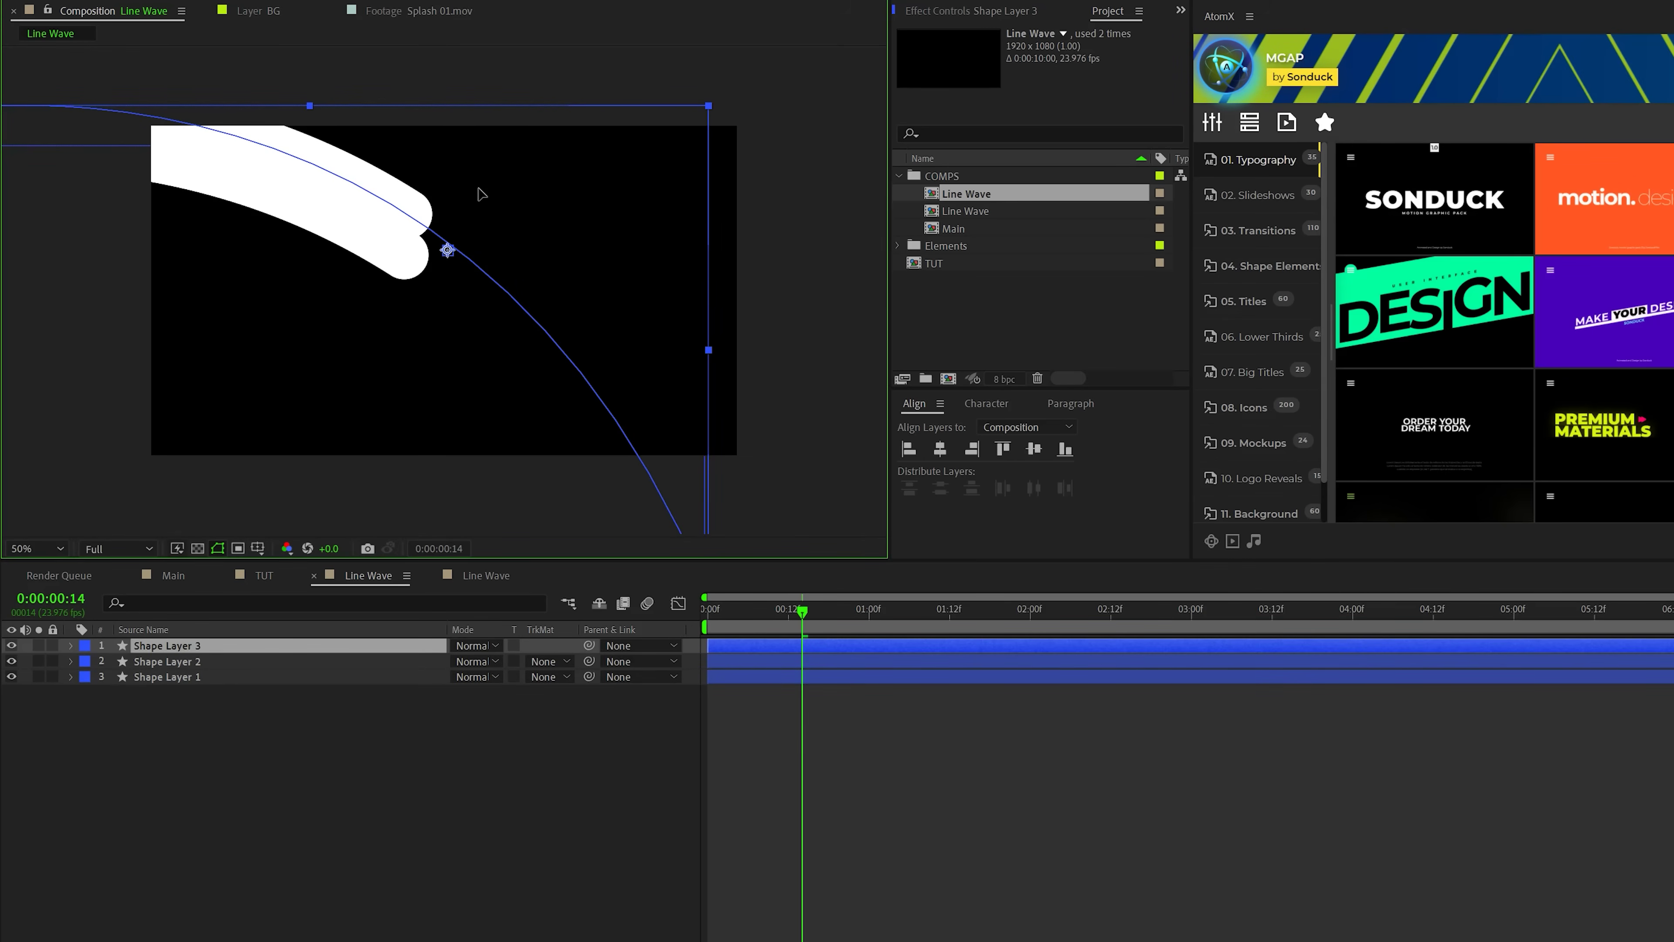
{"action": "left_click_drag", "start_coordinate": [446, 250], "coordinate": [460, 208]}
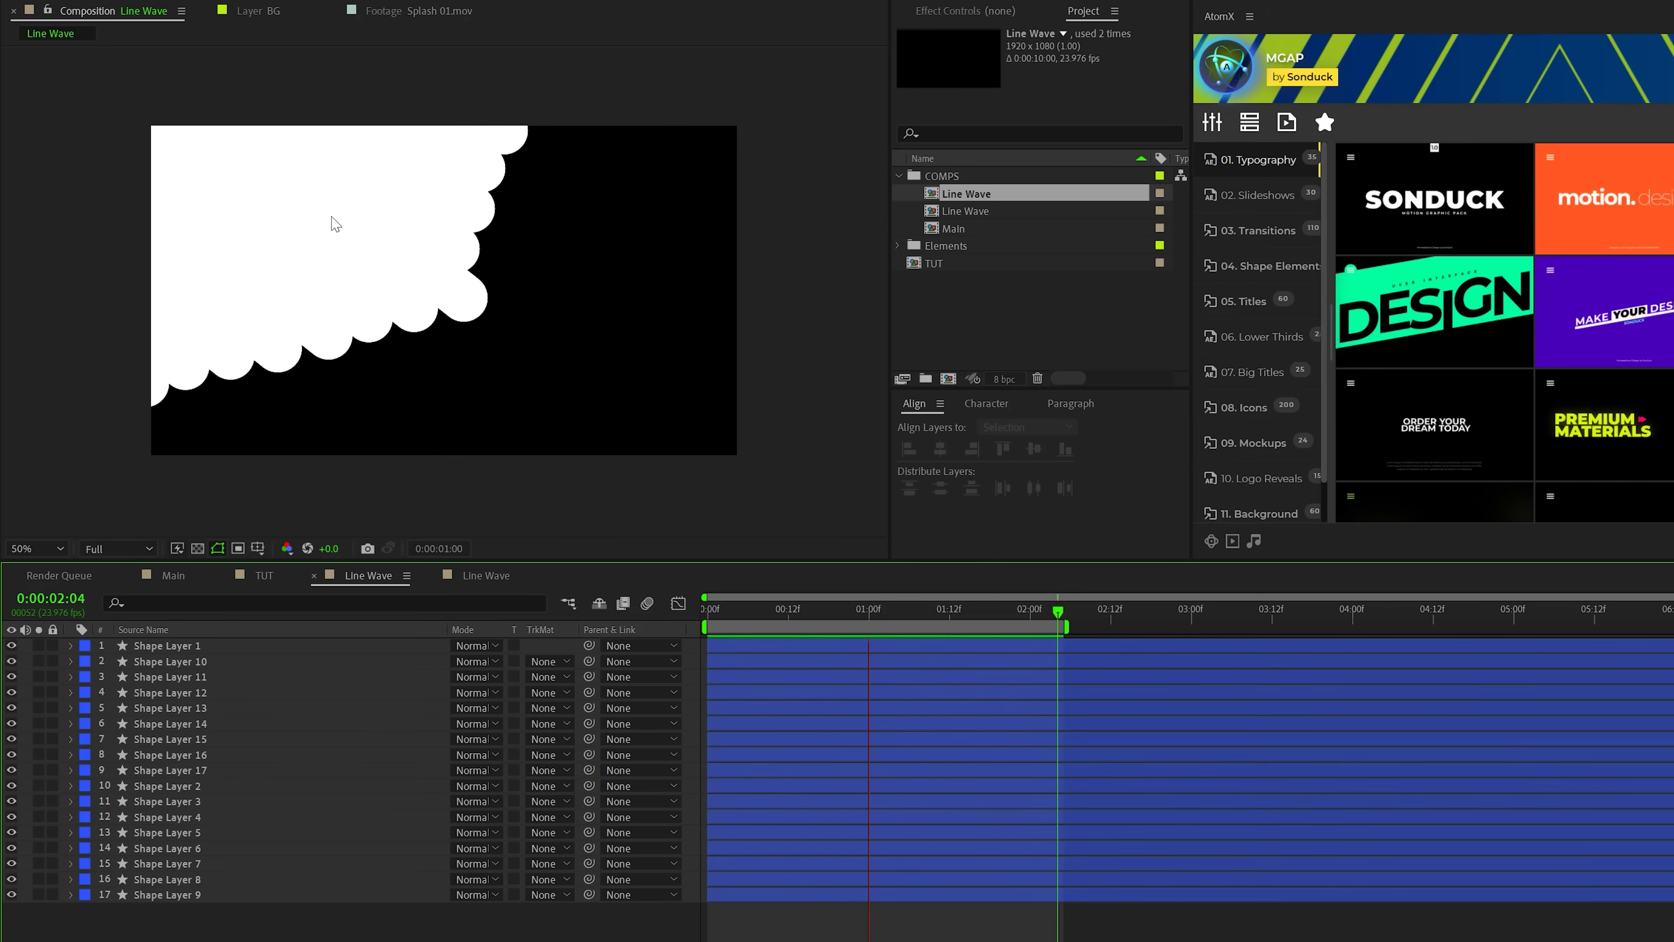
- Add the Line Wave composition to TUT beneath the Typography_30-1 layer and start it at about 0:00:01:12
{"action": "left_click", "coordinate": [263, 577]}
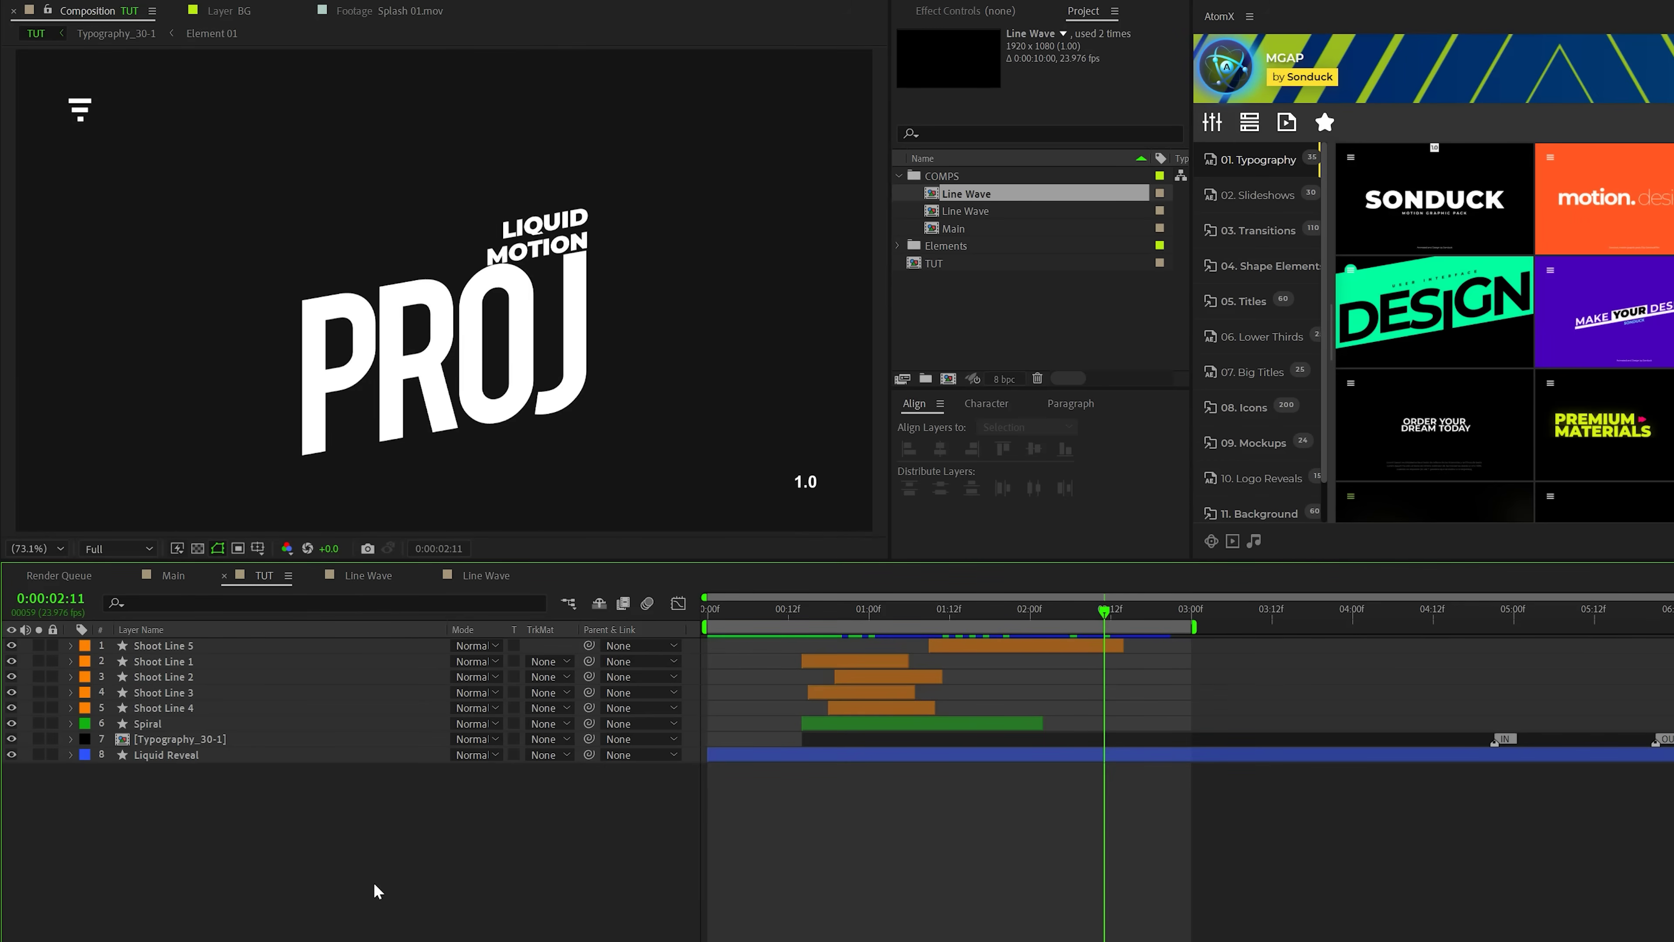
{"action": "left_click", "coordinate": [926, 265]}
{"action": "left_click", "coordinate": [954, 195]}
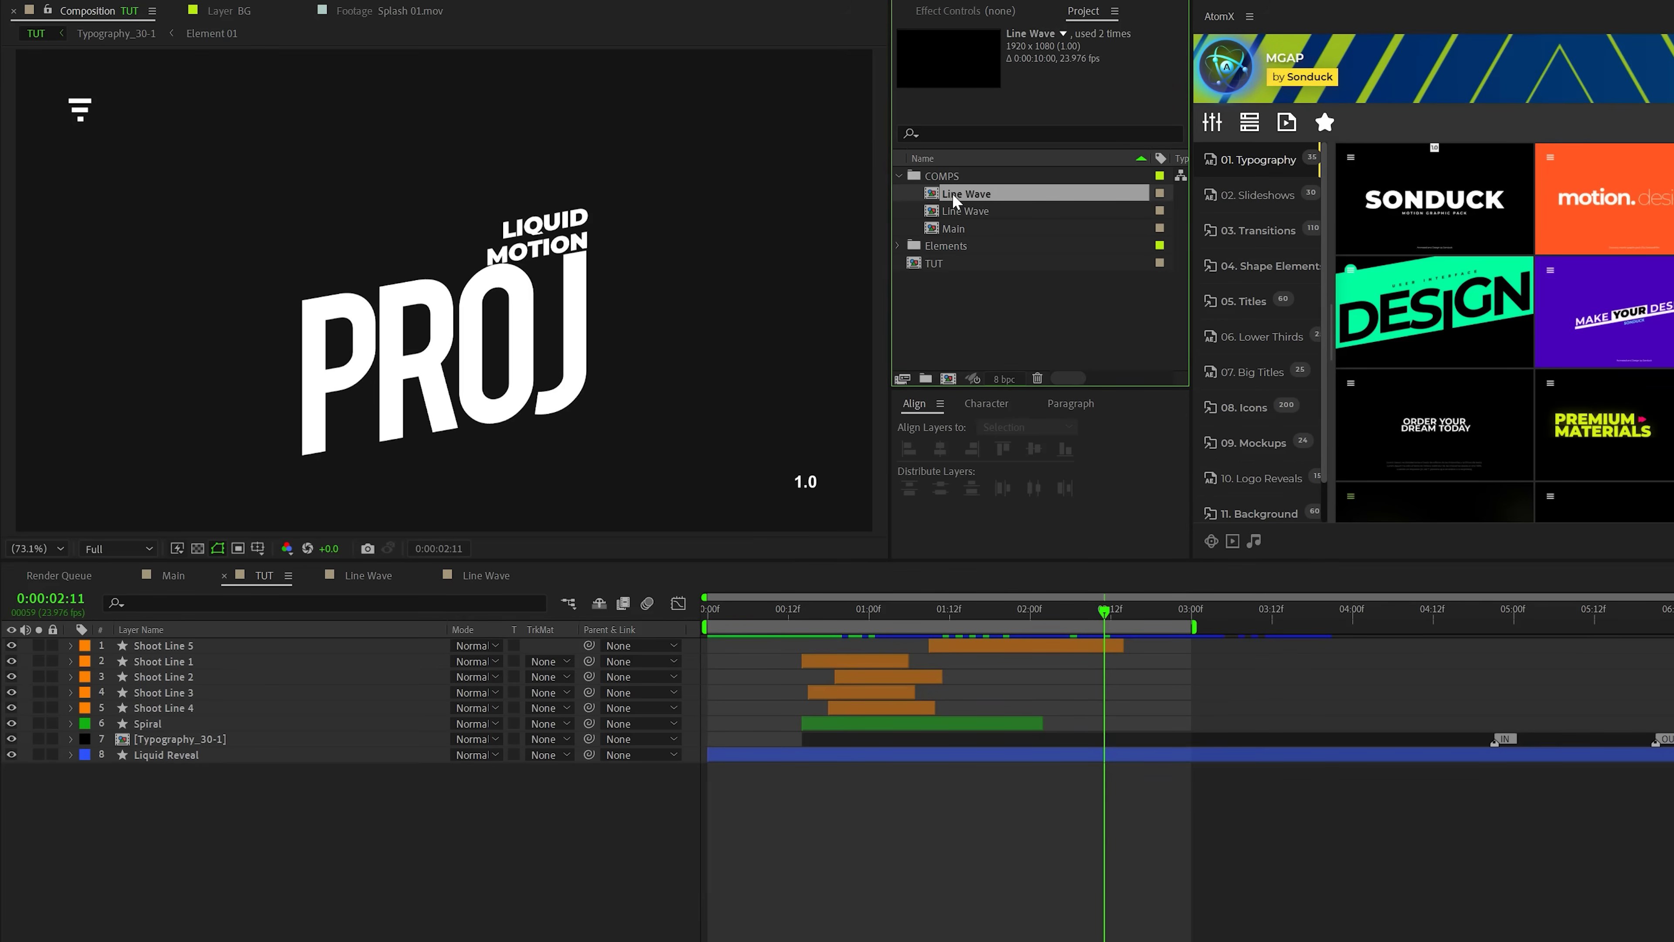
{"action": "left_click_drag", "start_coordinate": [966, 198], "coordinate": [167, 744]}
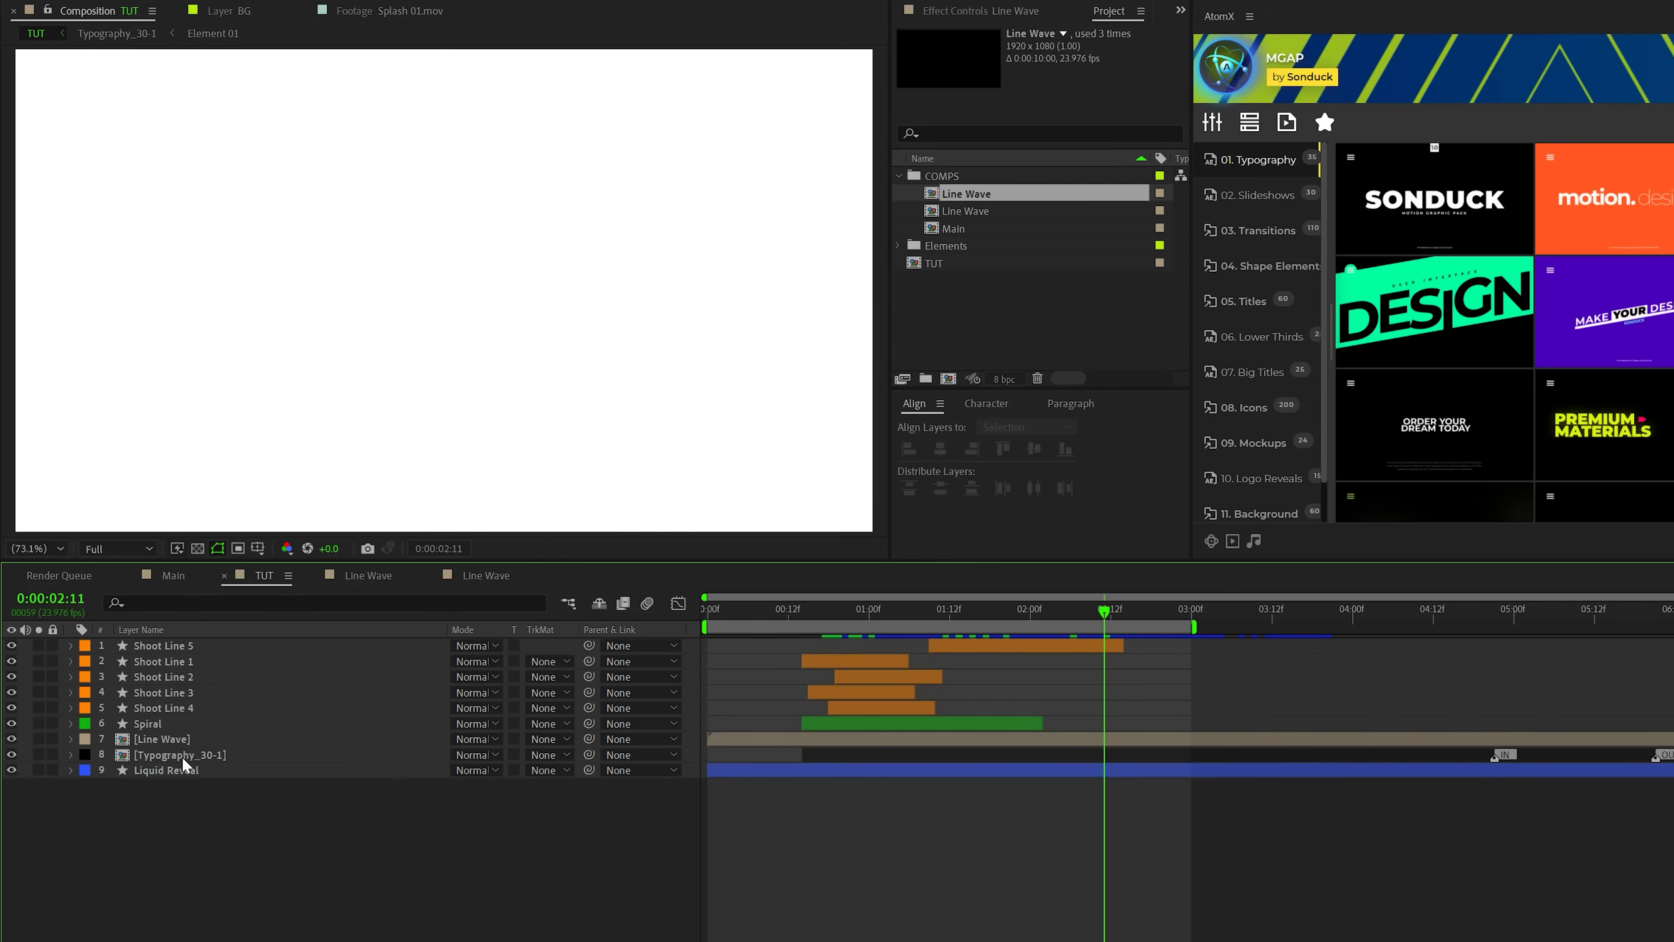
{"action": "left_click_drag", "start_coordinate": [738, 754], "coordinate": [976, 754]}
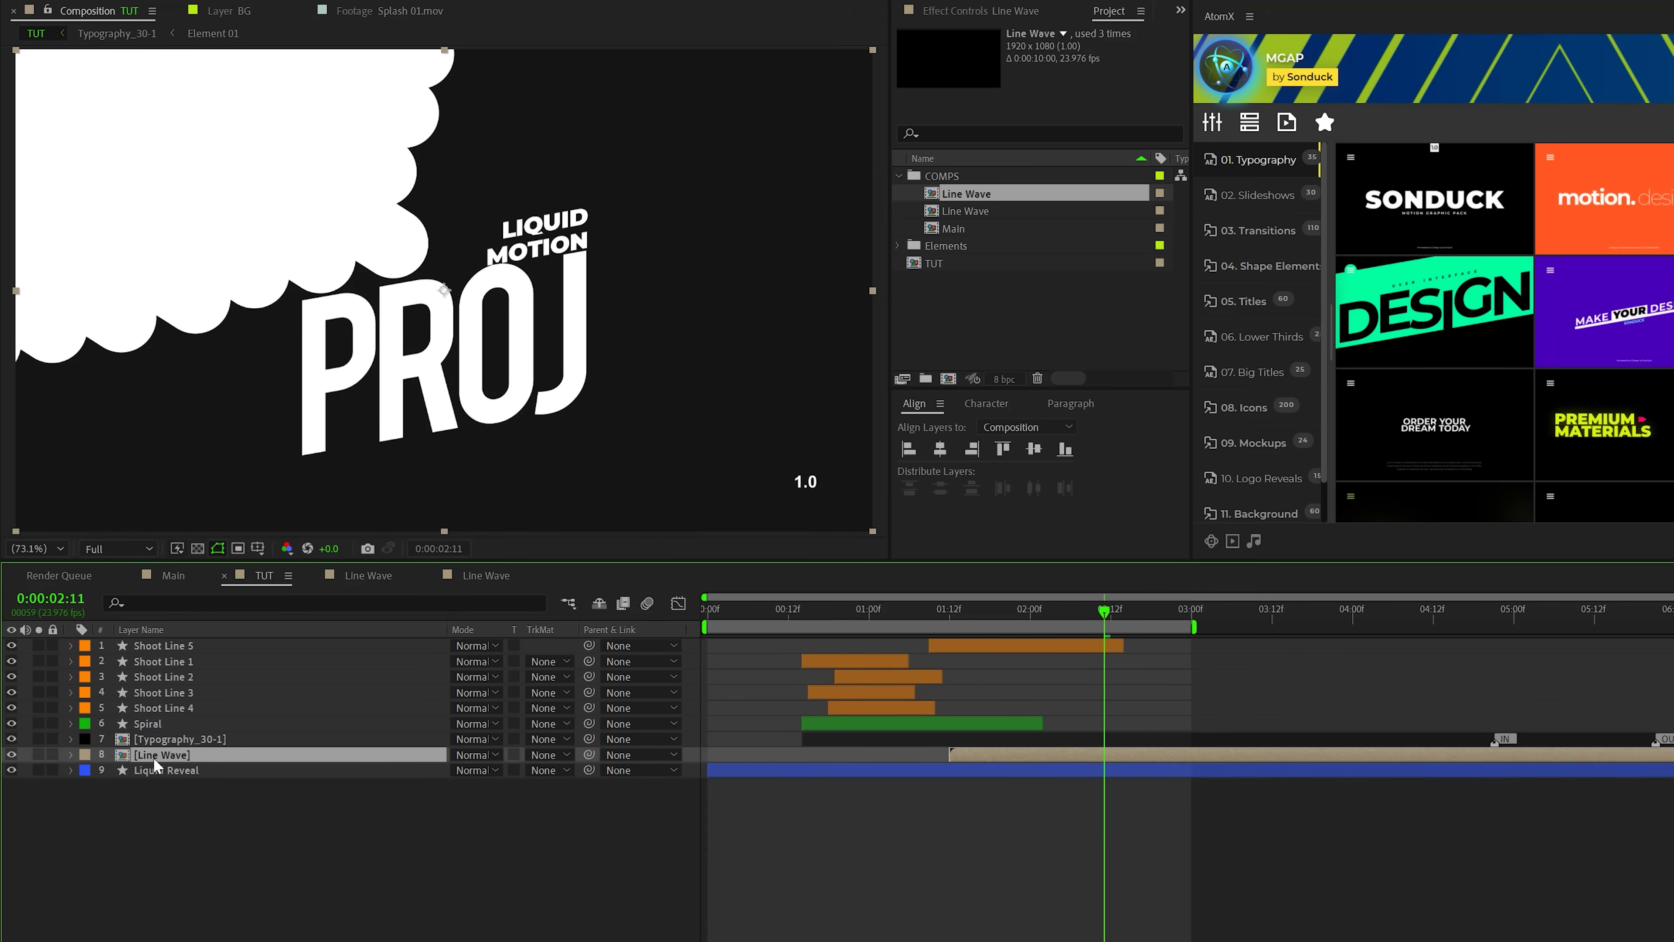
- Duplicate the Line Wave layer, start the upper copy at about 0:00:02:05, and use it as the lower layer's Alpha Inverted Matte
{"action": "key", "text": "ctrl+d"}
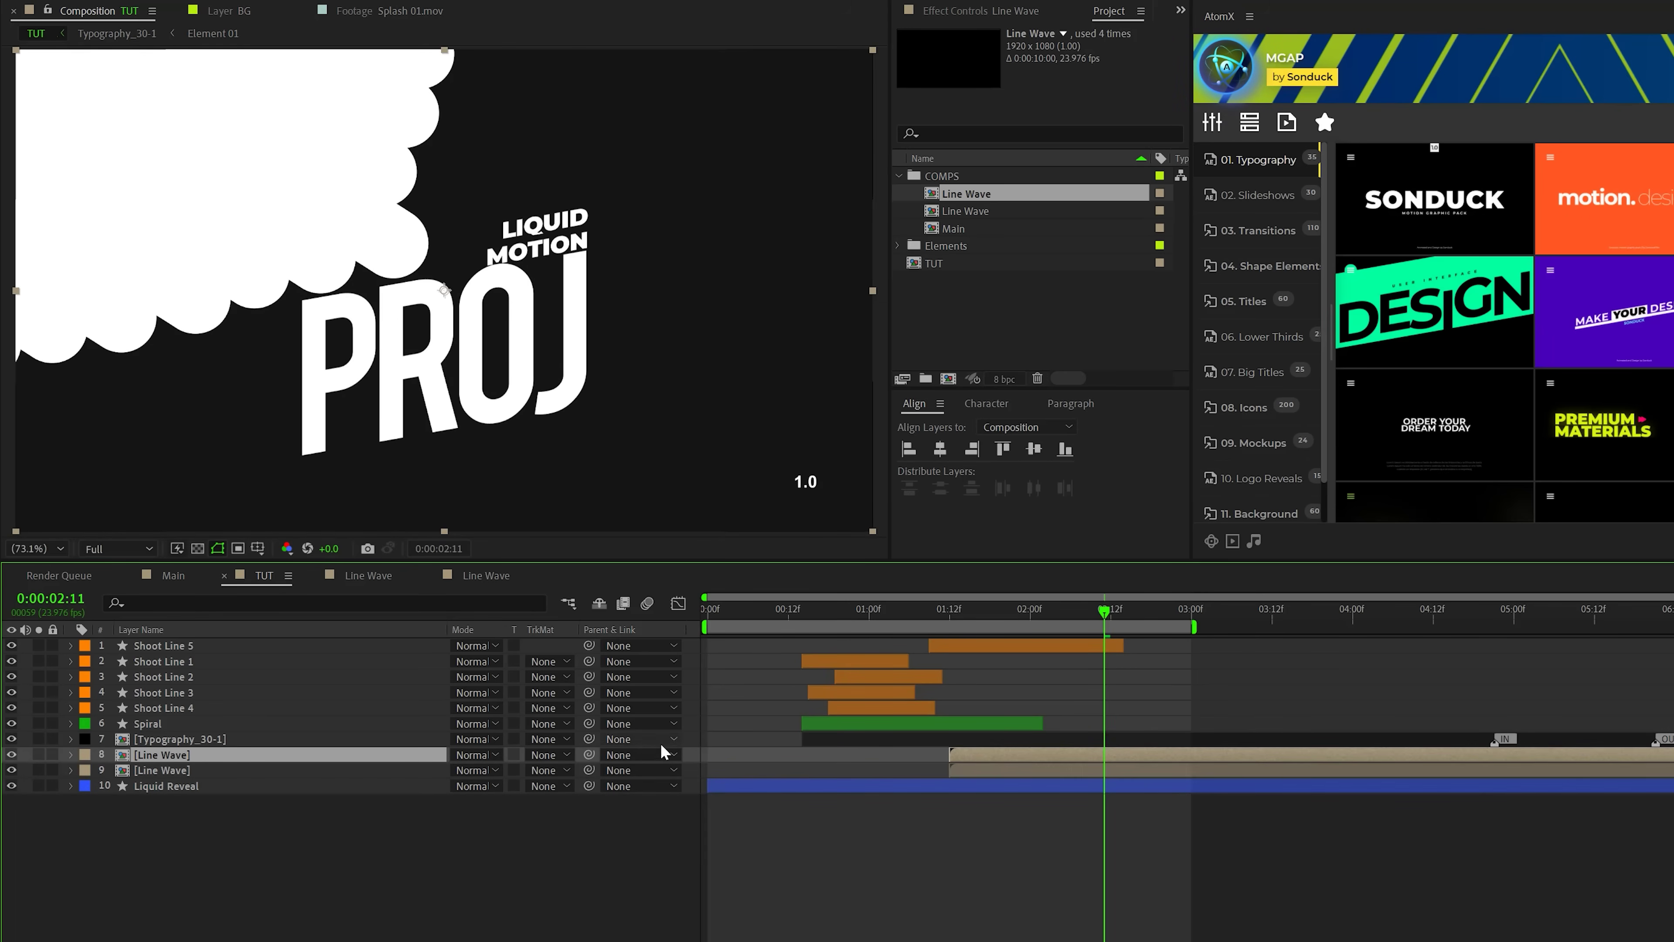
{"action": "left_click_drag", "start_coordinate": [1000, 758], "coordinate": [1099, 758]}
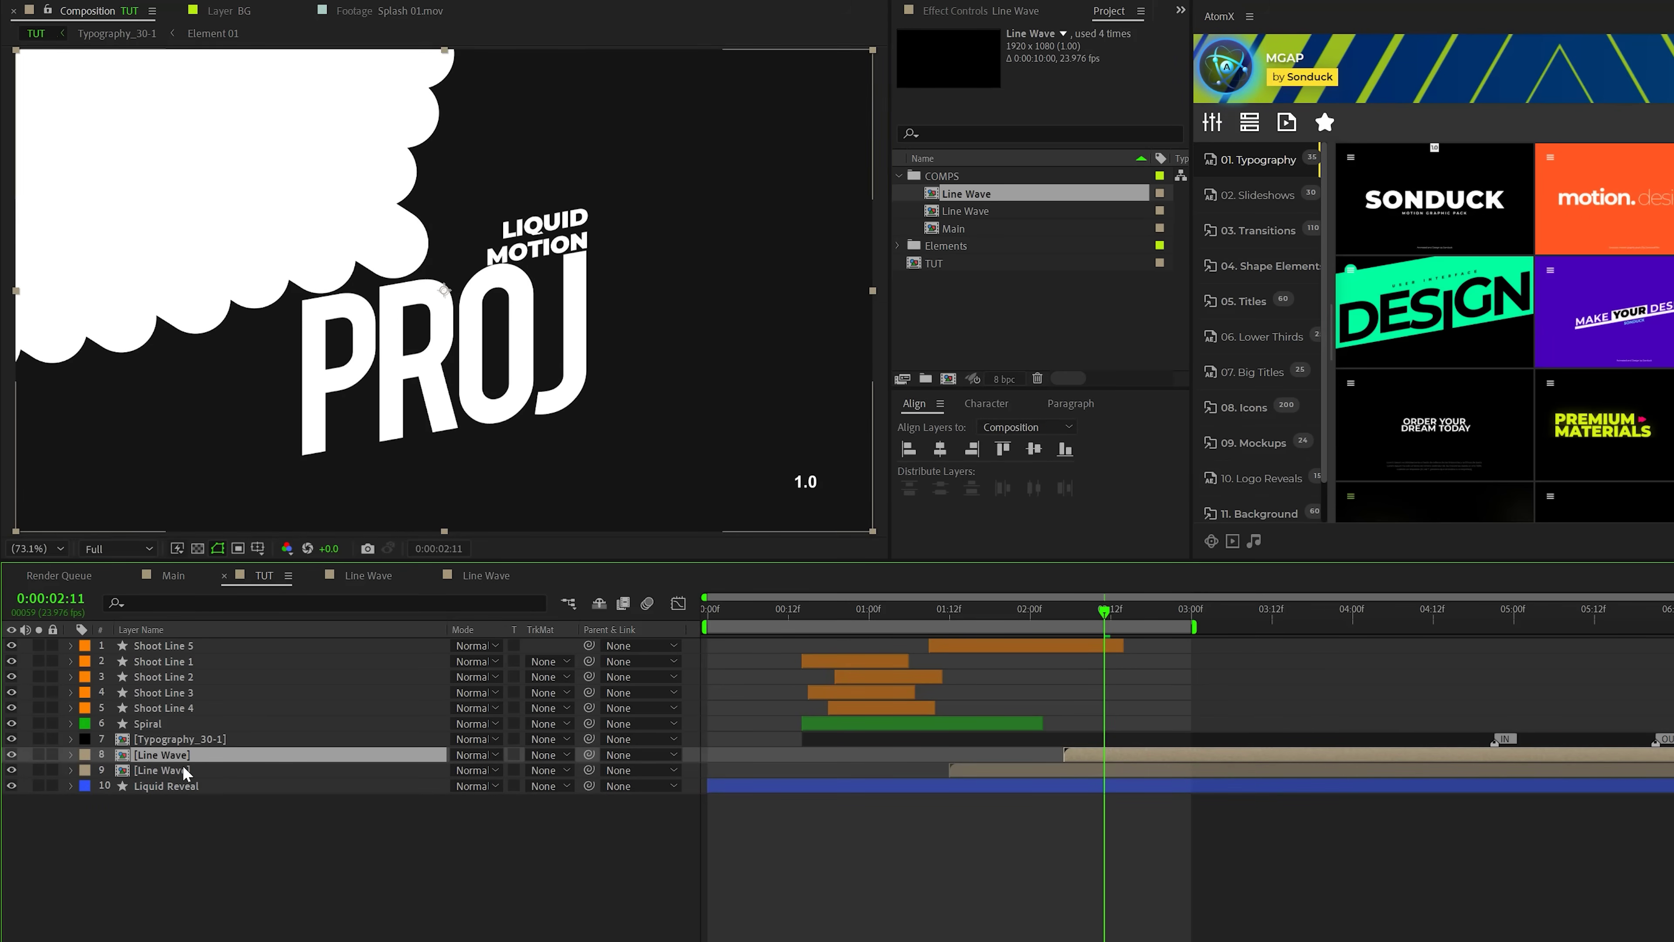
{"action": "left_click", "coordinate": [354, 771]}
{"action": "left_click", "coordinate": [544, 776]}
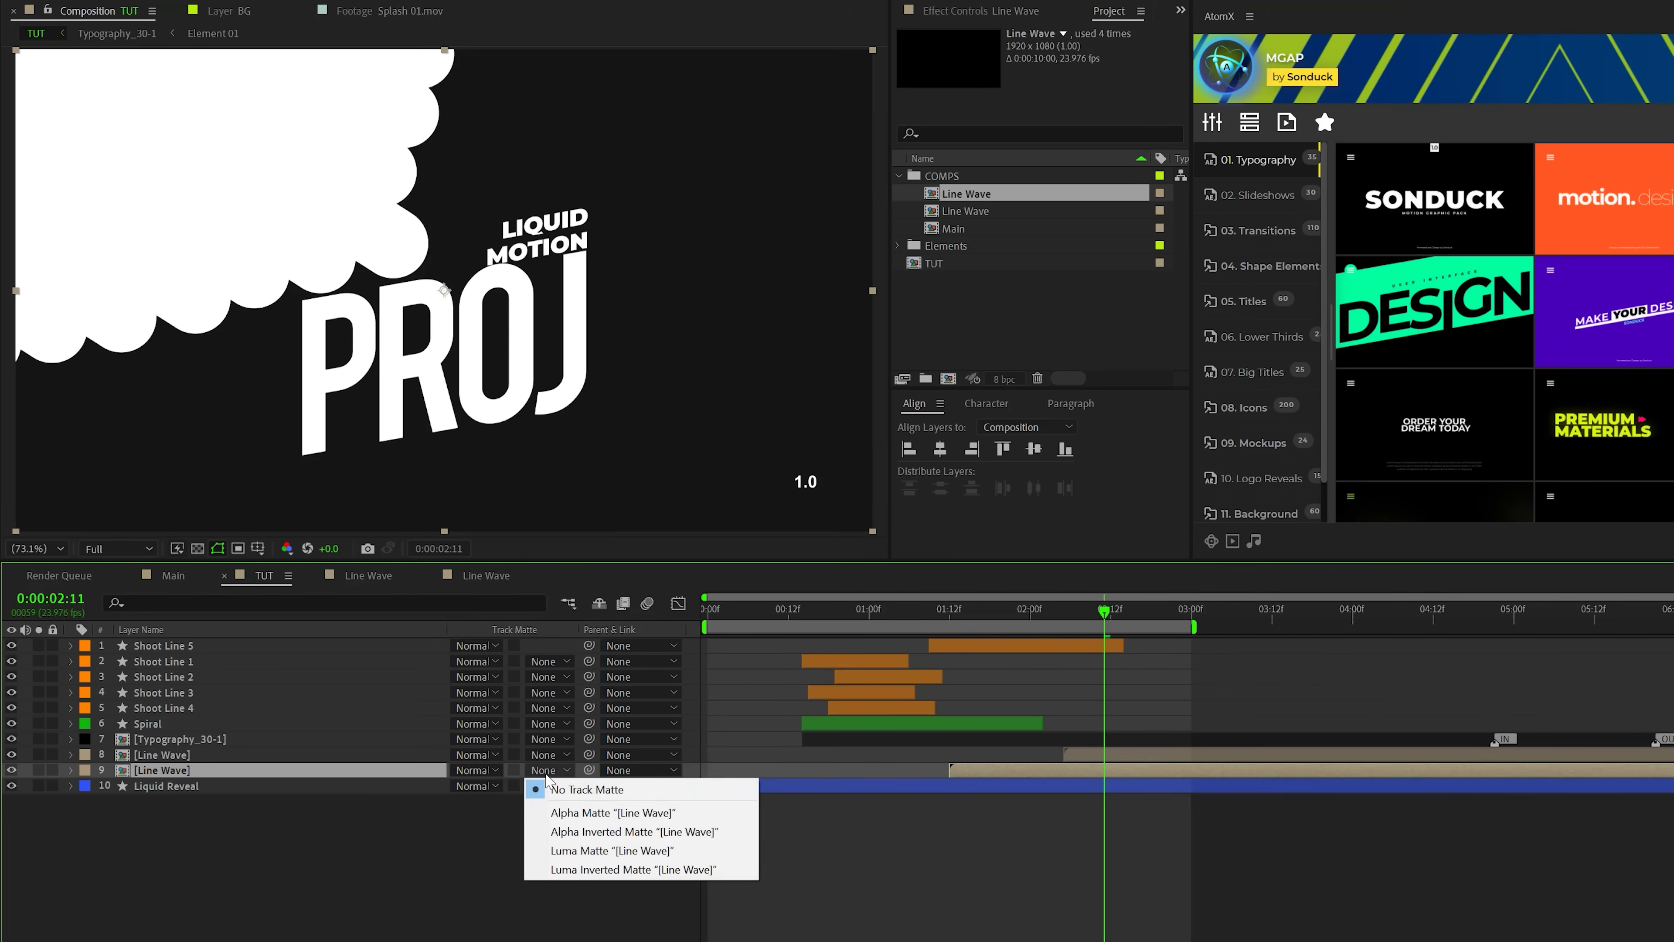
{"action": "left_click", "coordinate": [590, 831]}
{"action": "left_click", "coordinate": [551, 917]}
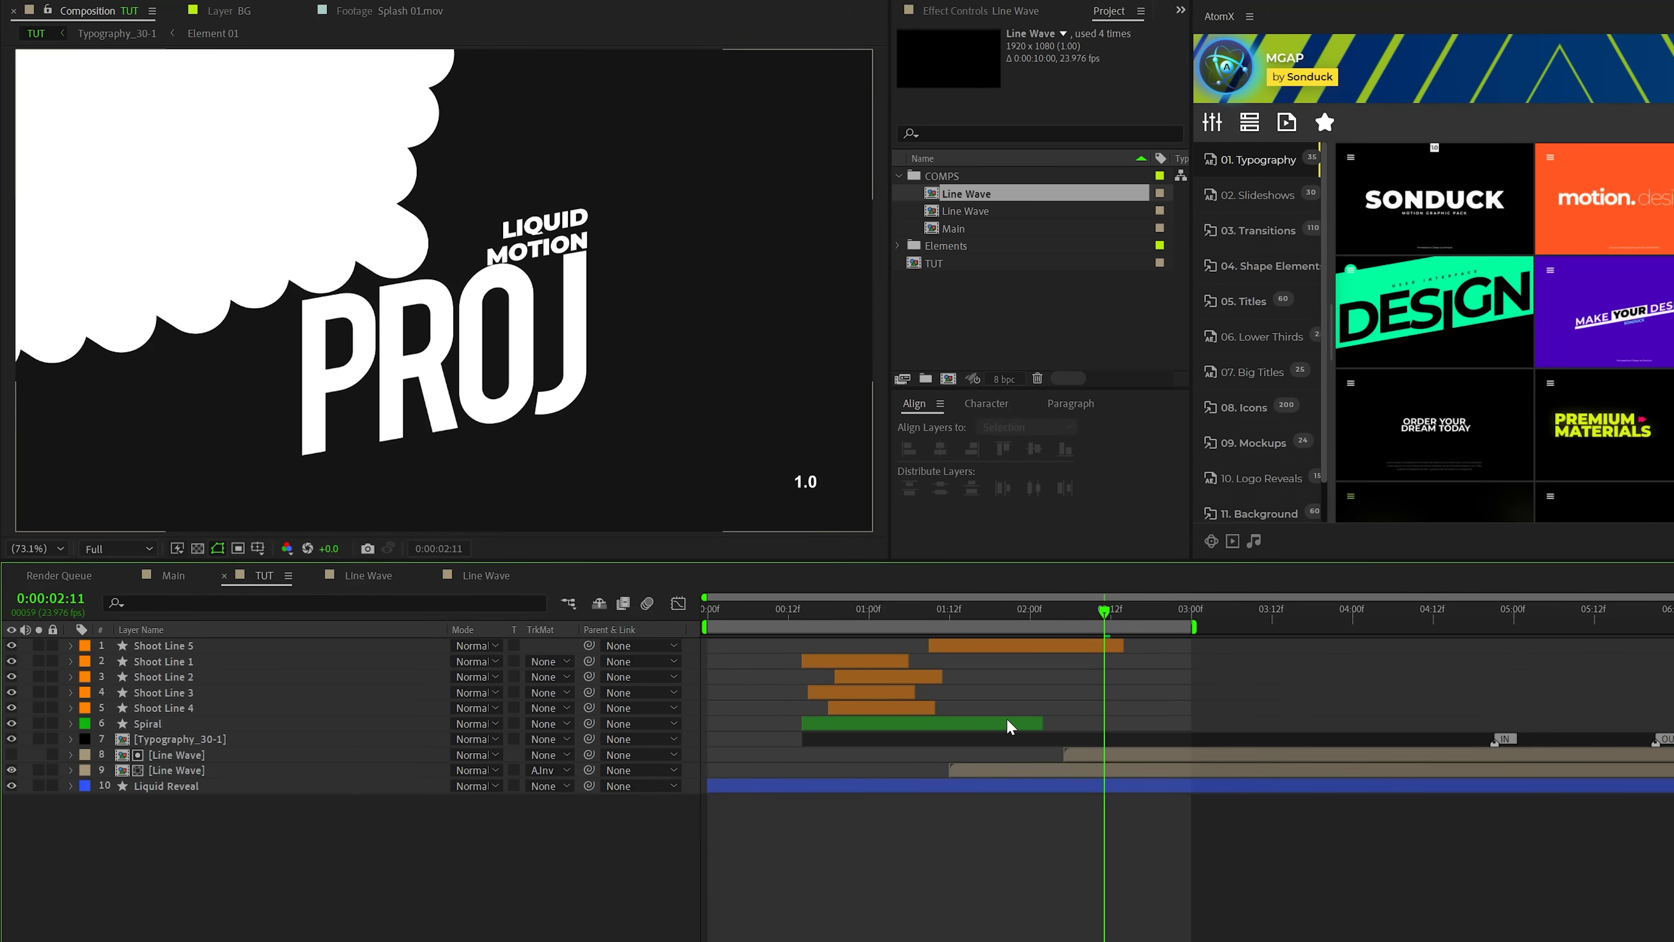
- Extend the TUT work area to about 0:00:05:02 and preview the animation from the start
{"action": "left_click_drag", "start_coordinate": [1195, 627], "coordinate": [1529, 627]}
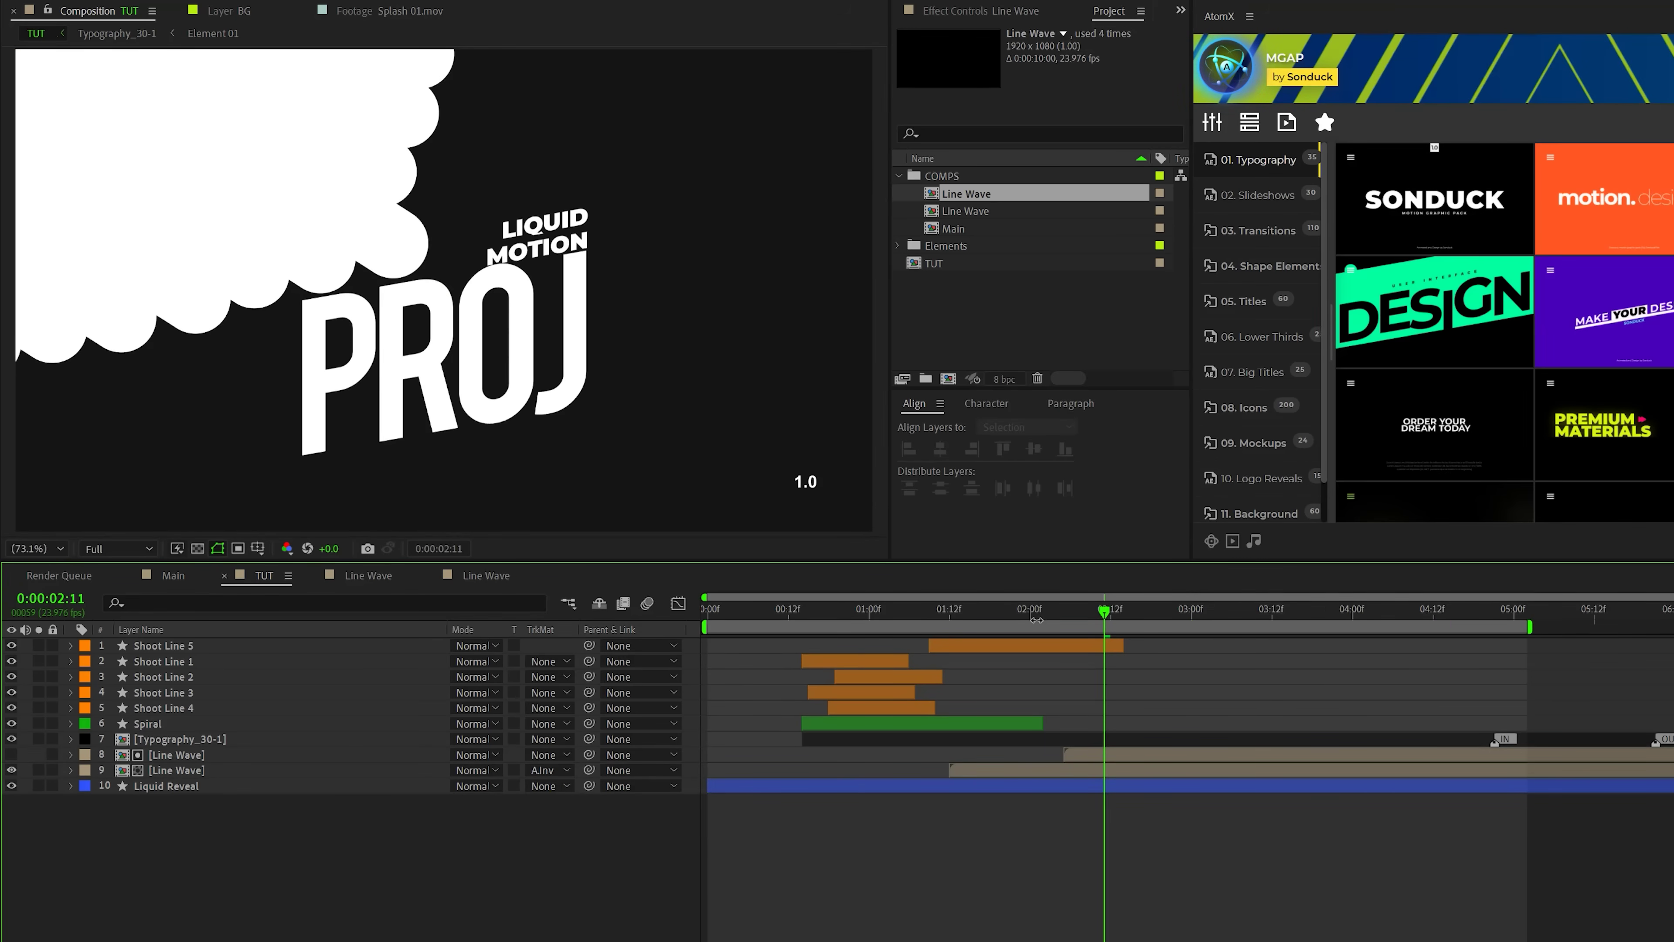
{"action": "left_click_drag", "start_coordinate": [923, 613], "coordinate": [631, 754]}
{"action": "key", "text": "space"}
{"action": "key", "text": "space"}
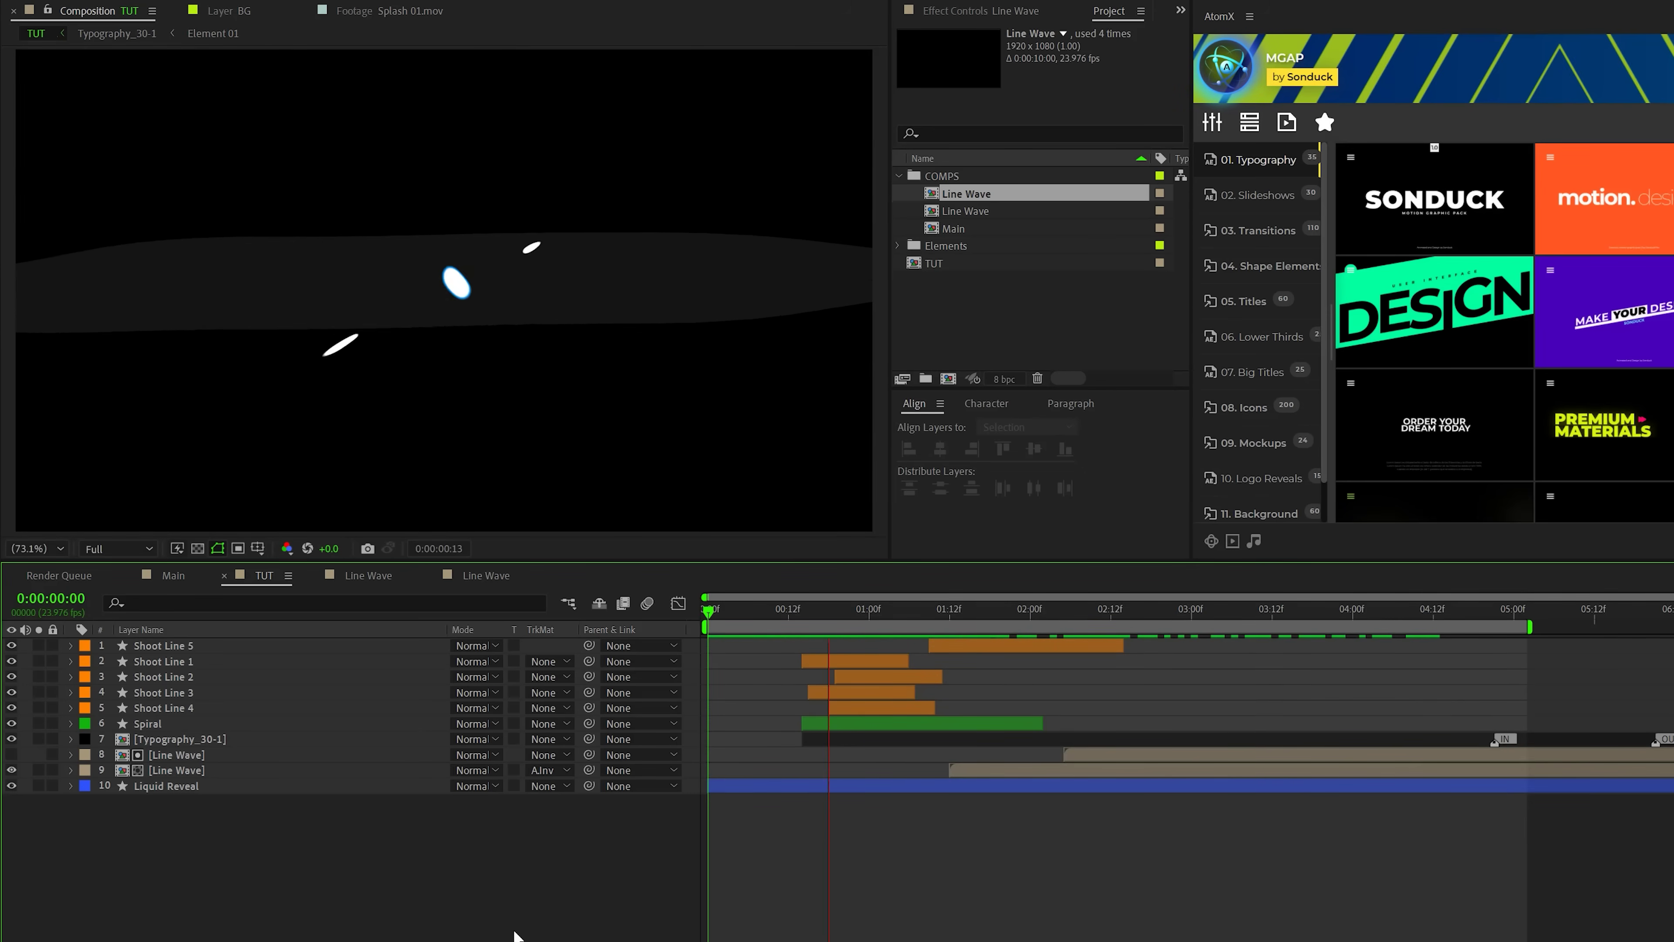